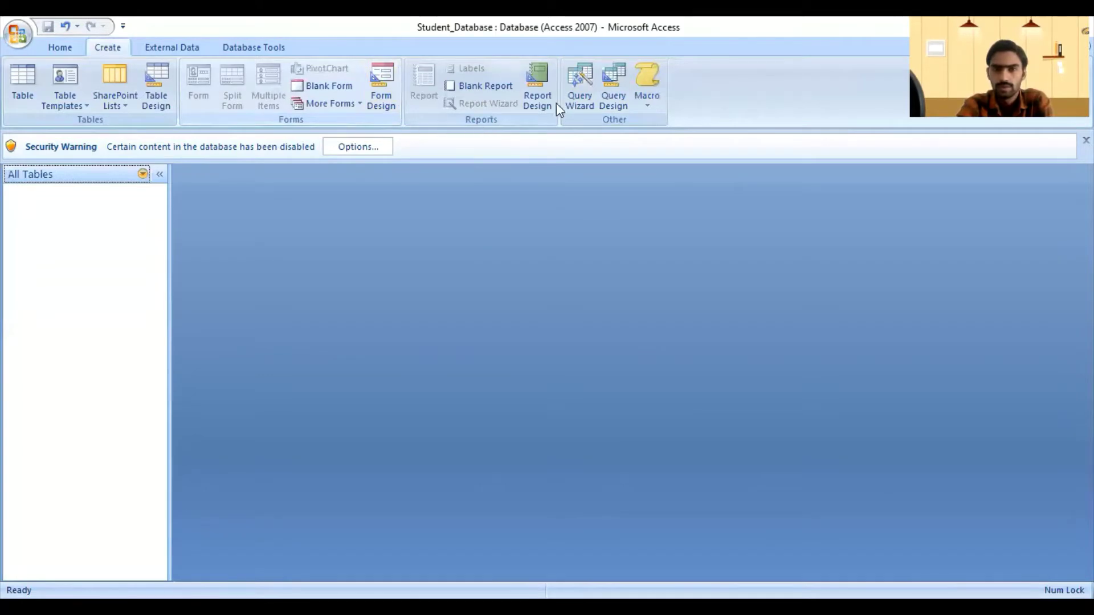
Step: Look over the Create tab's Macro options, then switch to Home and back to Create
click(651, 107)
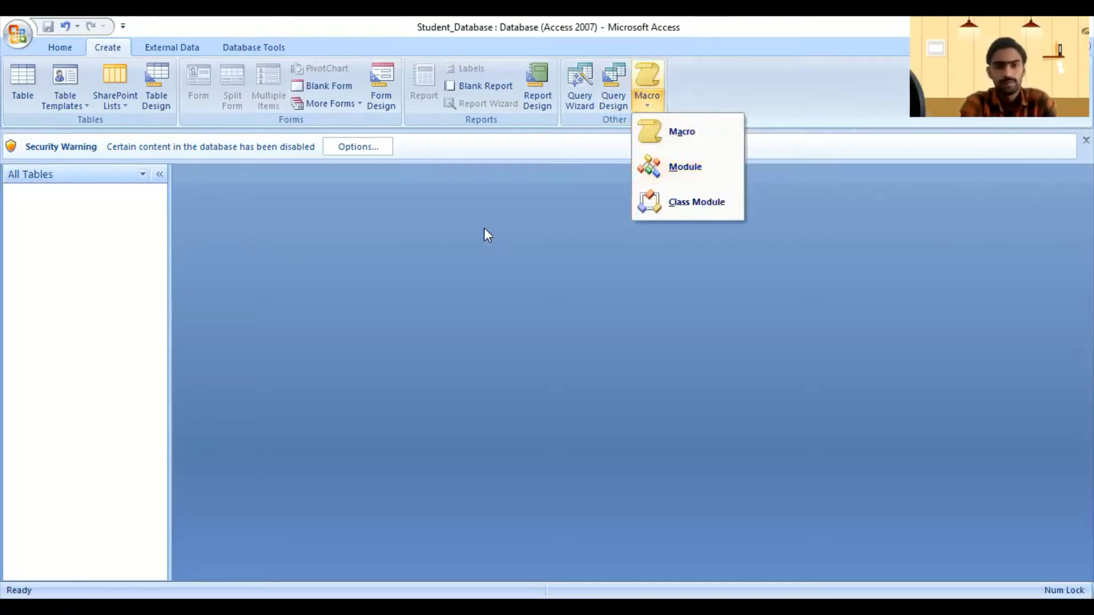
click(388, 297)
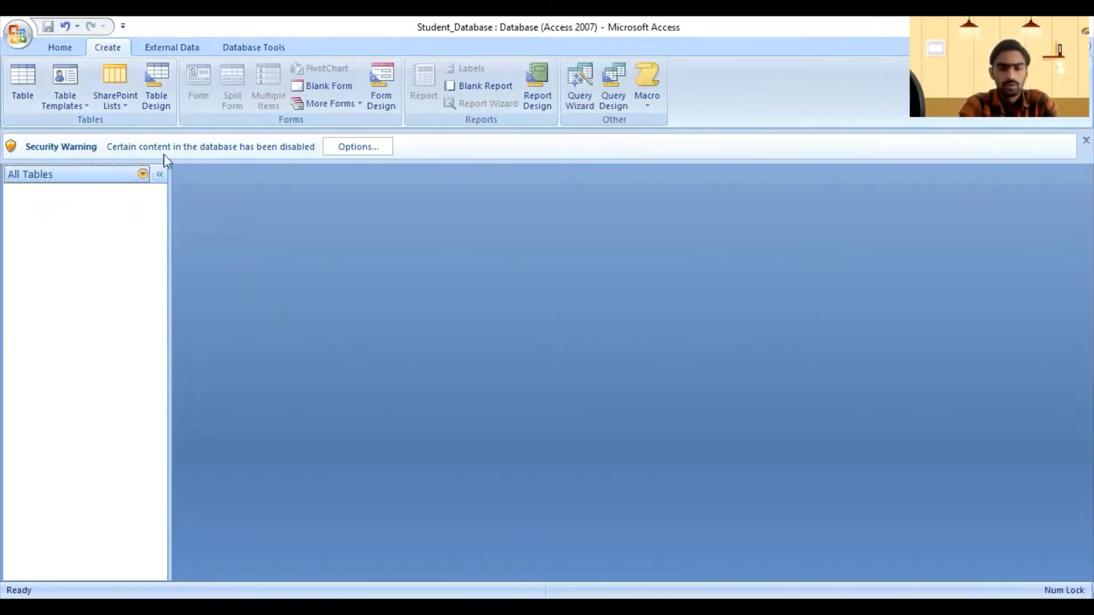
click(57, 47)
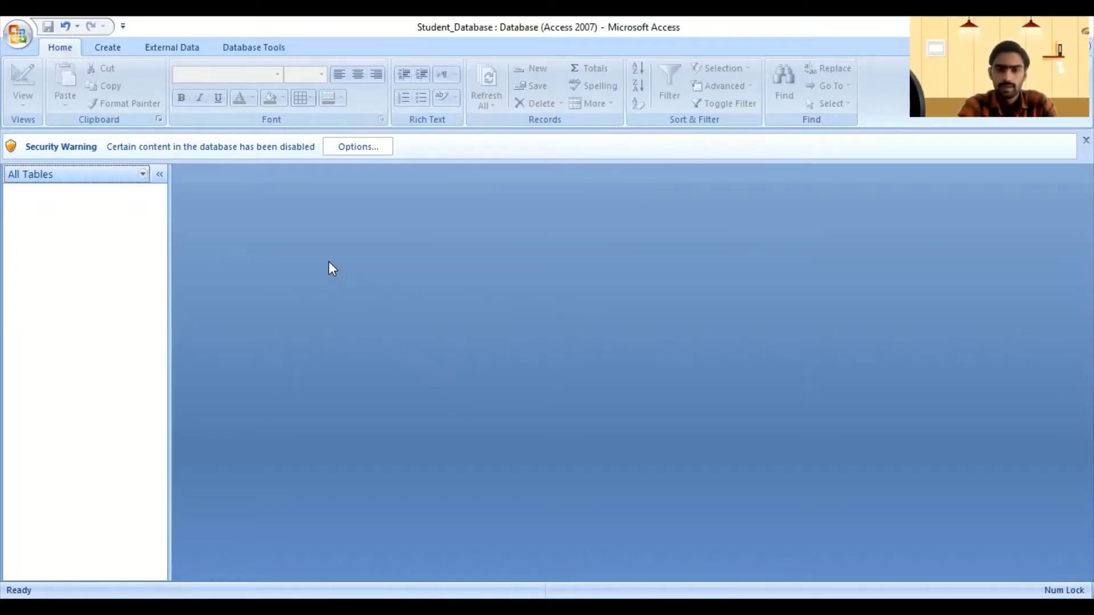
click(99, 50)
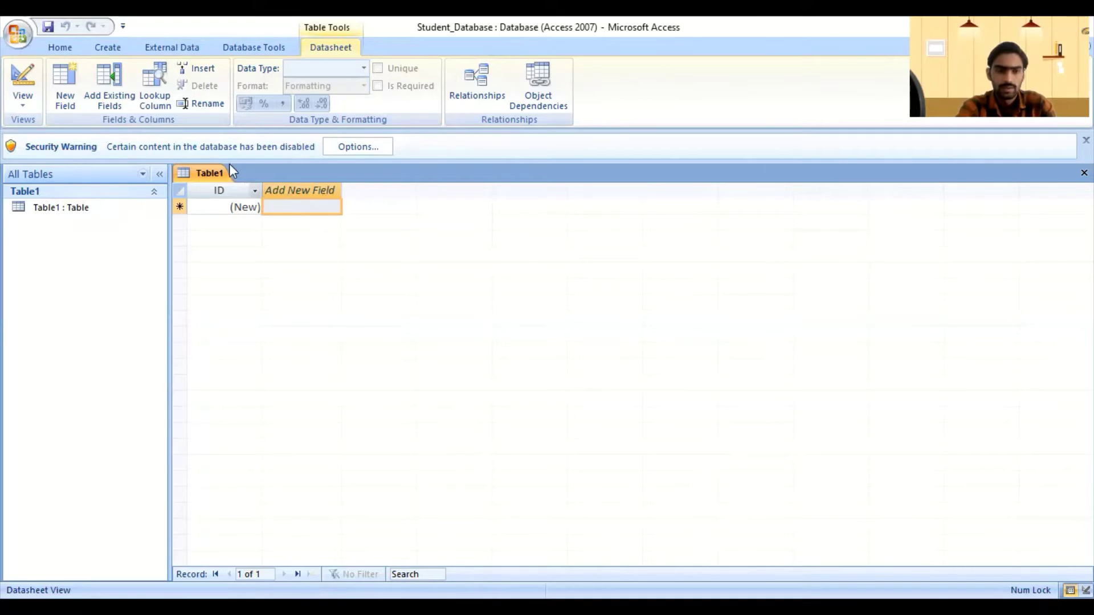
Step: Try deleting the open Table1, accept the can't-delete warning, and start a table in Table Design
click(117, 45)
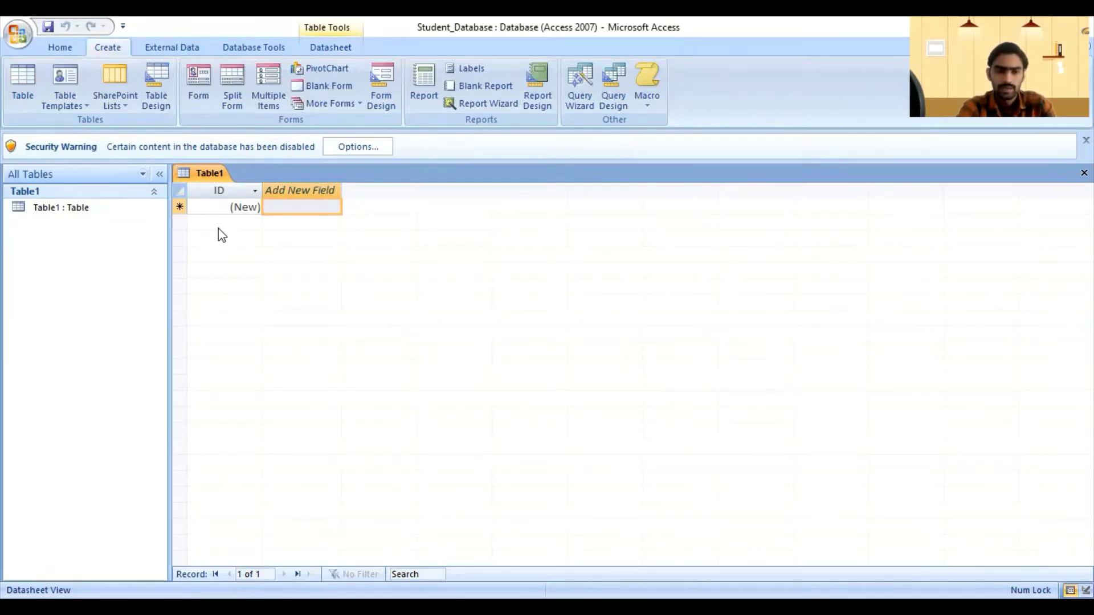
click(251, 206)
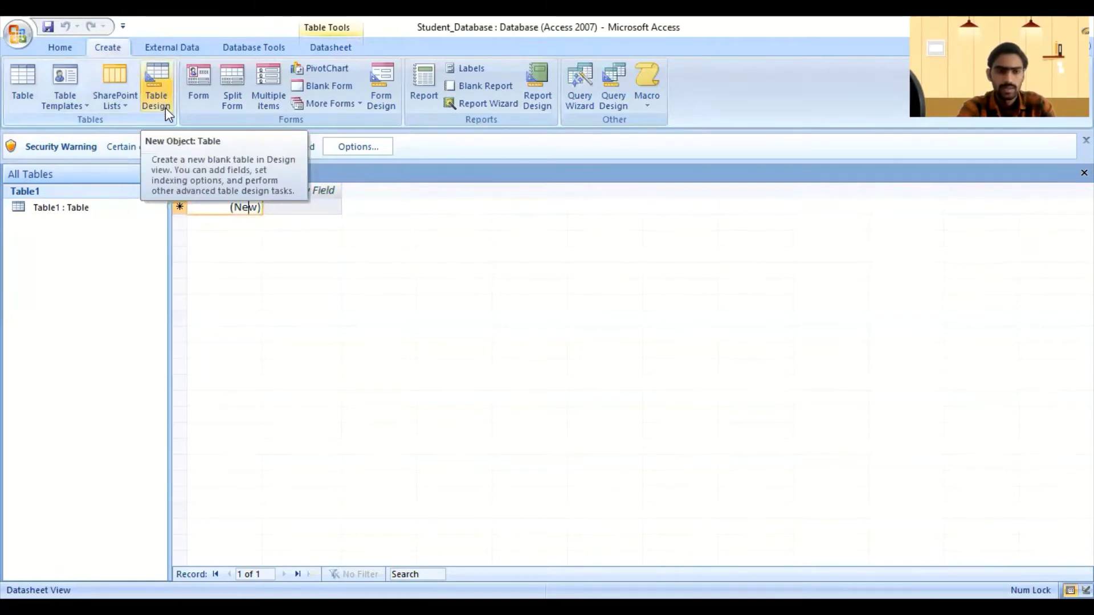
right_click(69, 214)
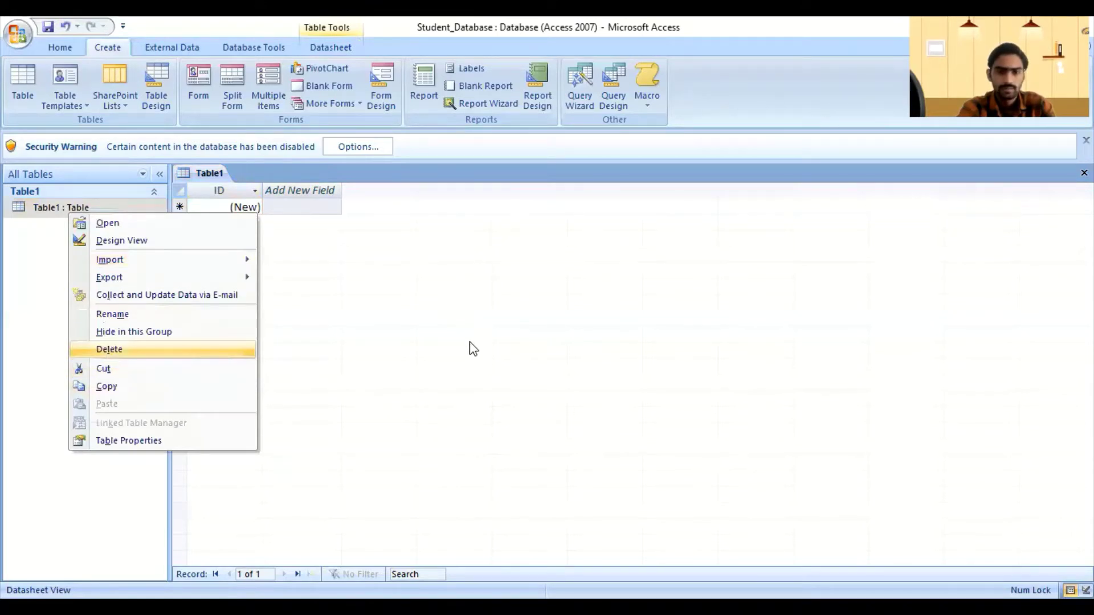
key(Return)
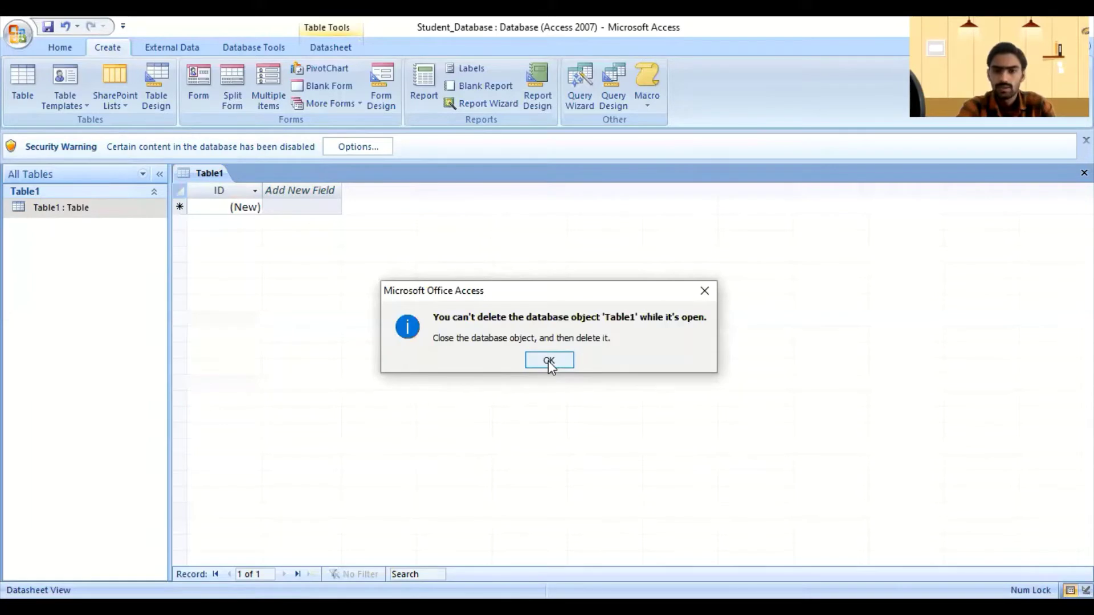
click(548, 360)
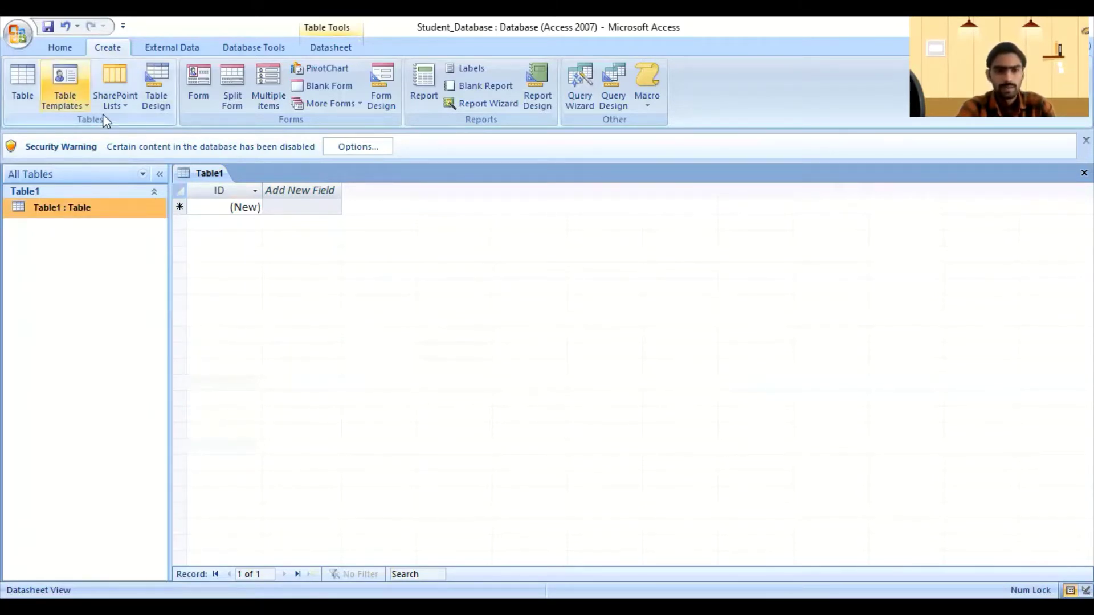
click(153, 83)
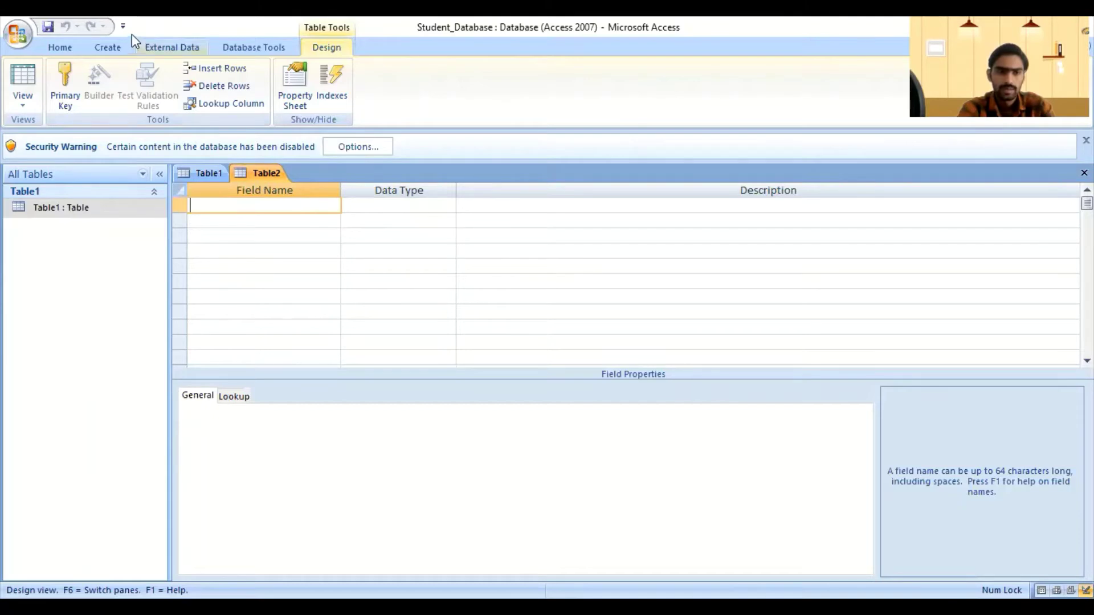
Step: Bring the Table1 tab forward and open the Home View dropdown listing its views
click(108, 47)
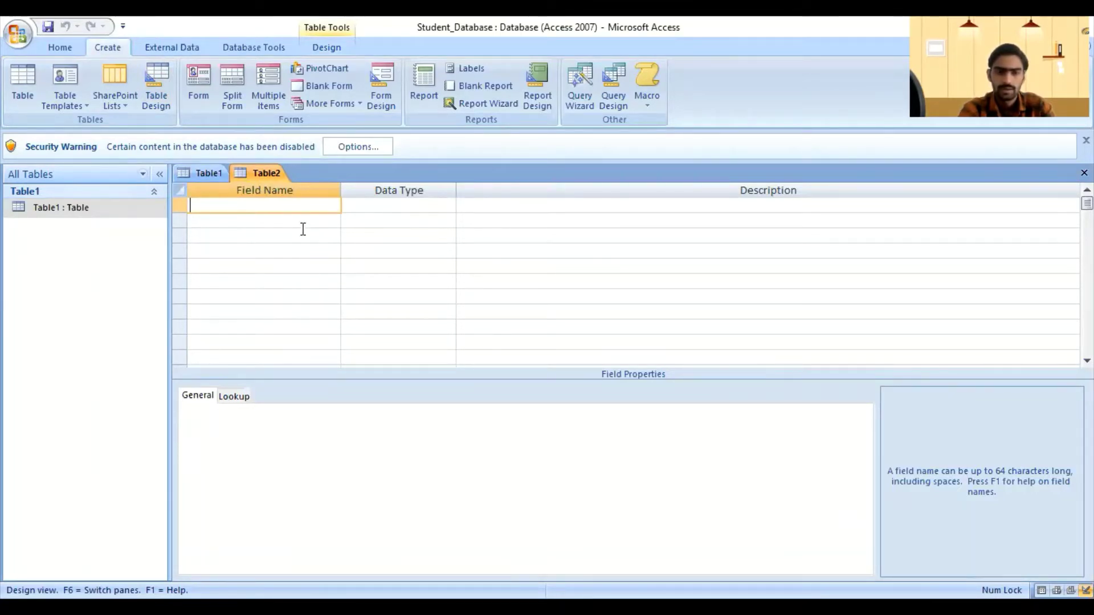
click(200, 173)
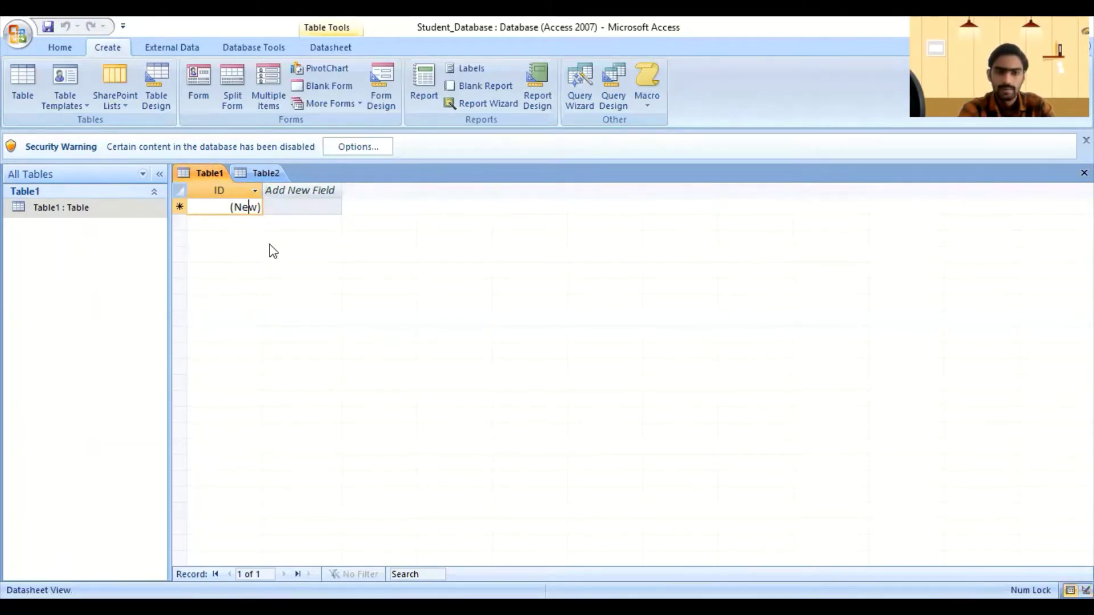
right_click(197, 176)
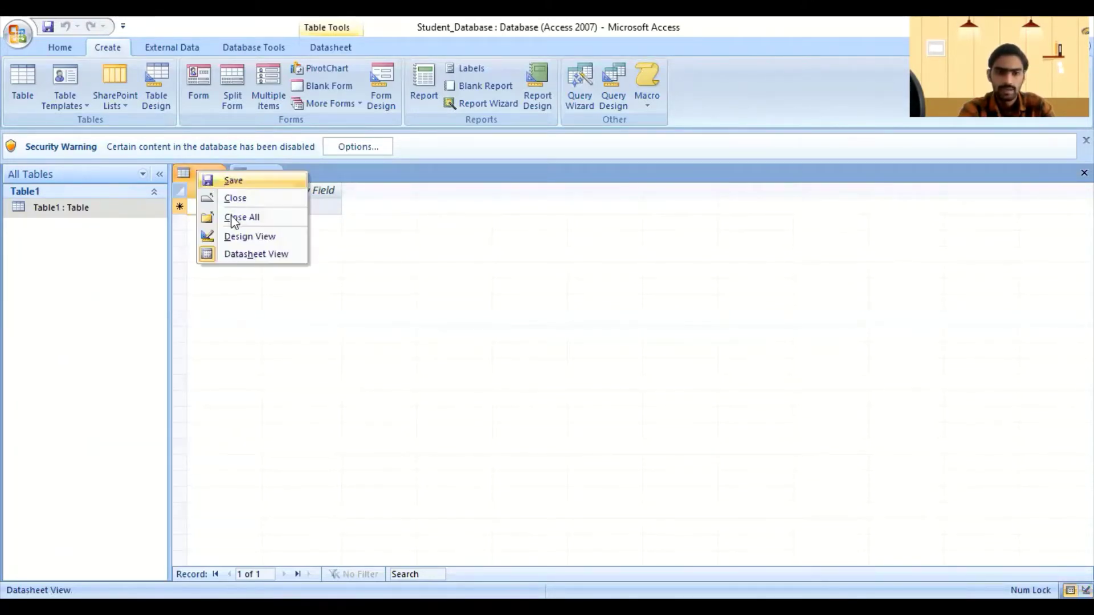
click(259, 290)
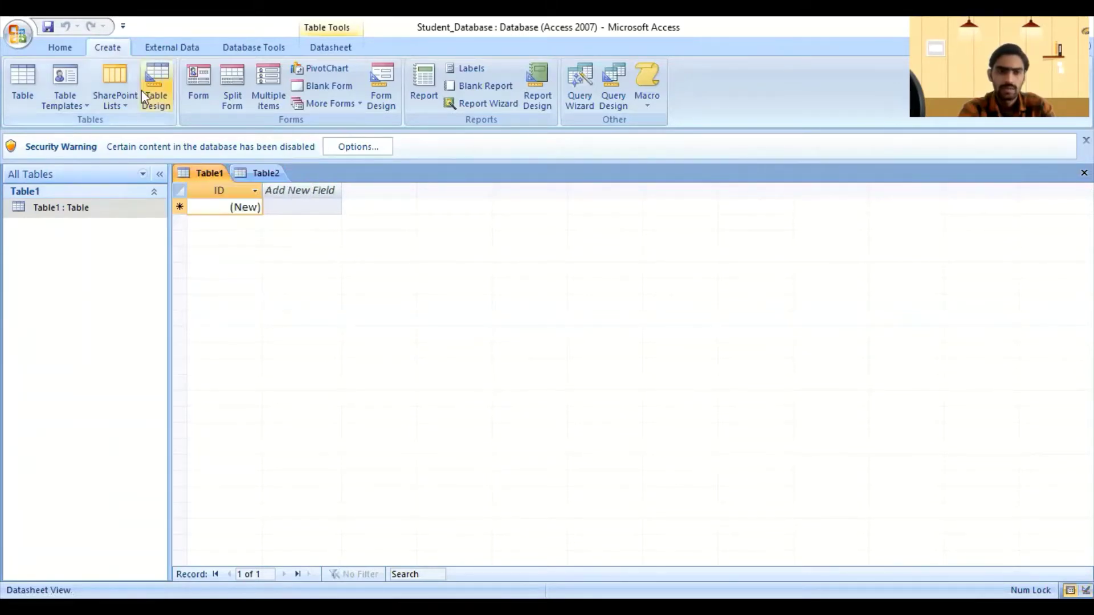
click(61, 45)
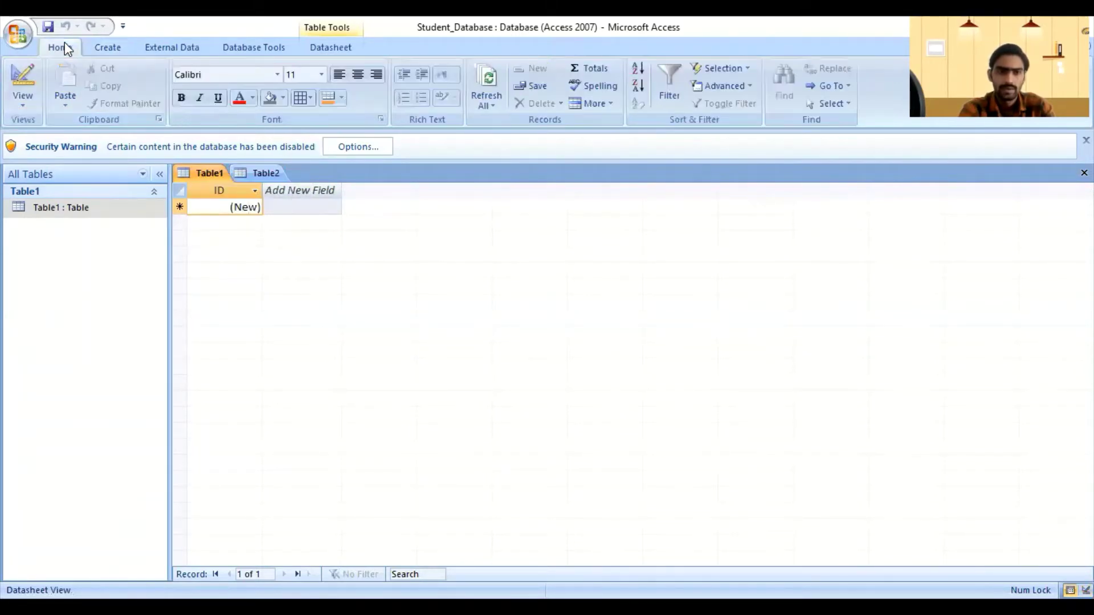
click(22, 106)
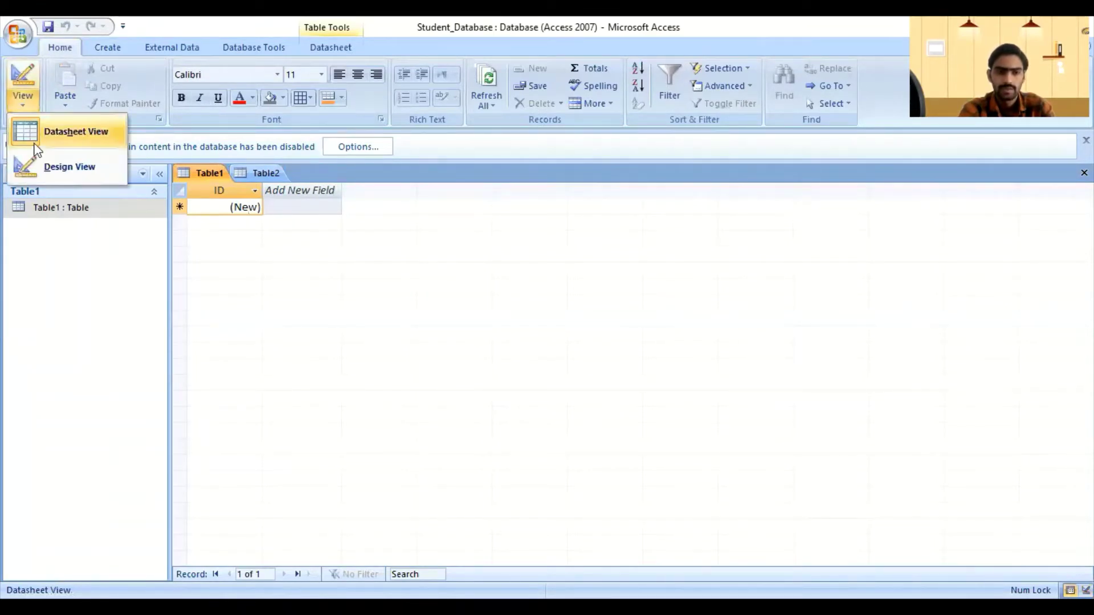
Step: Save Table1 as Table1 in Design view, comparing its ID field against Table2's empty grid
click(78, 169)
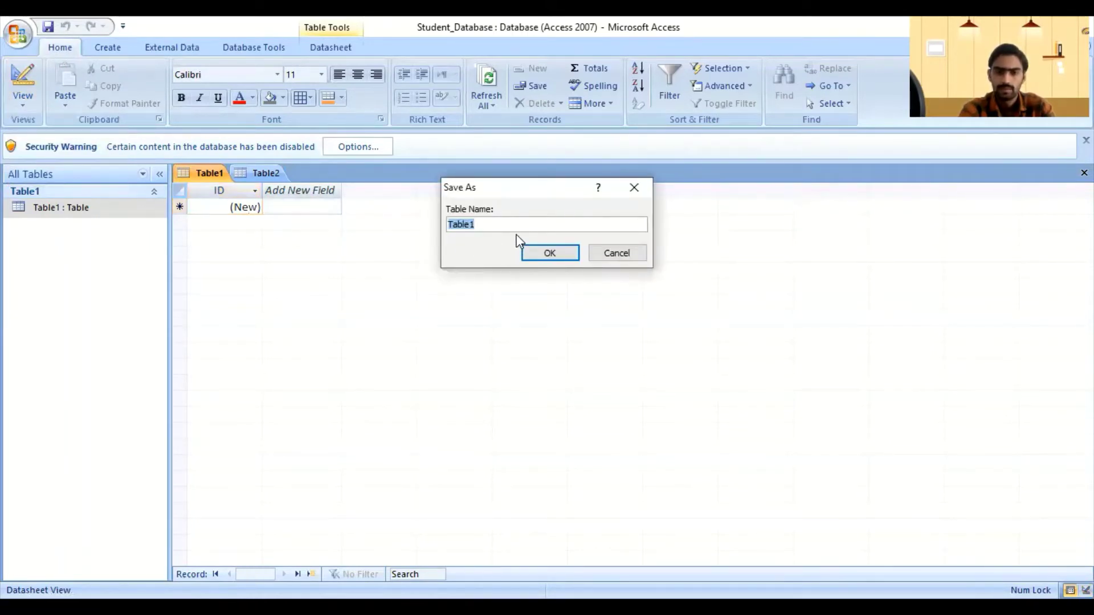
click(546, 257)
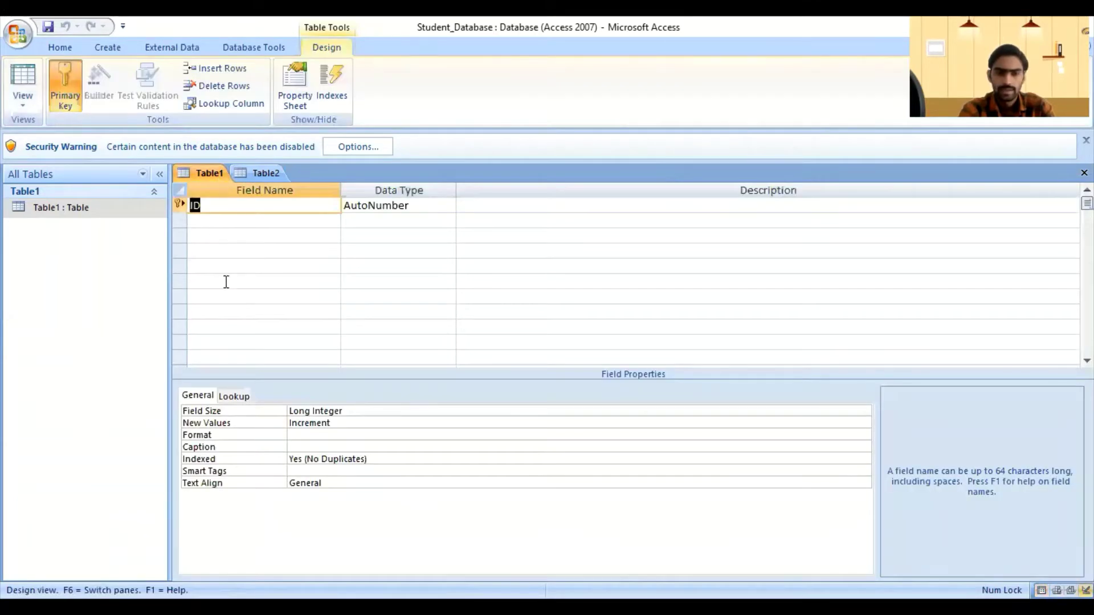
click(268, 173)
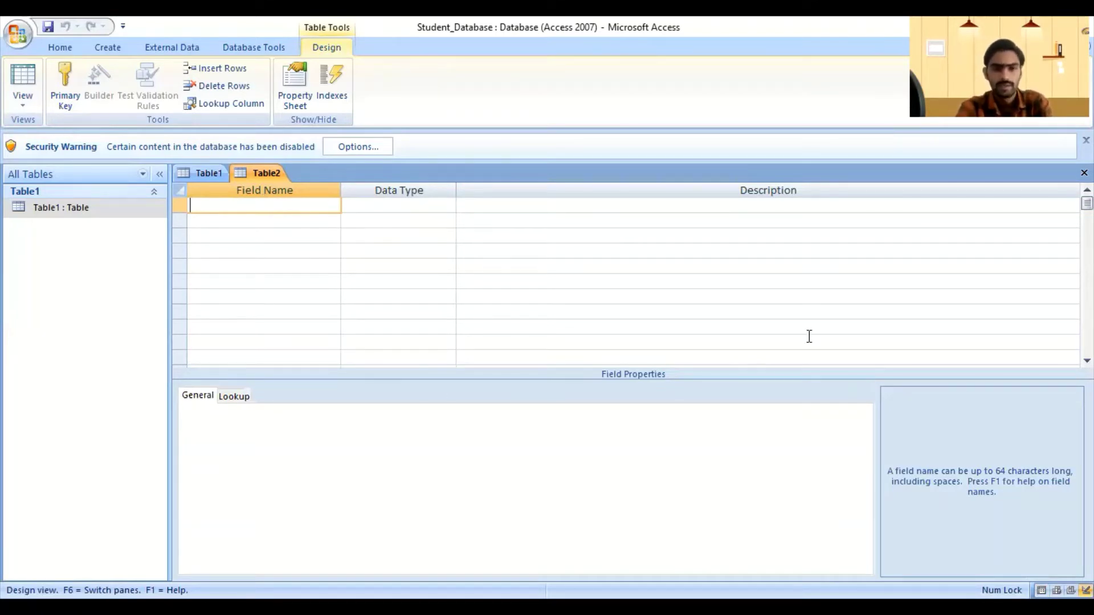
click(197, 173)
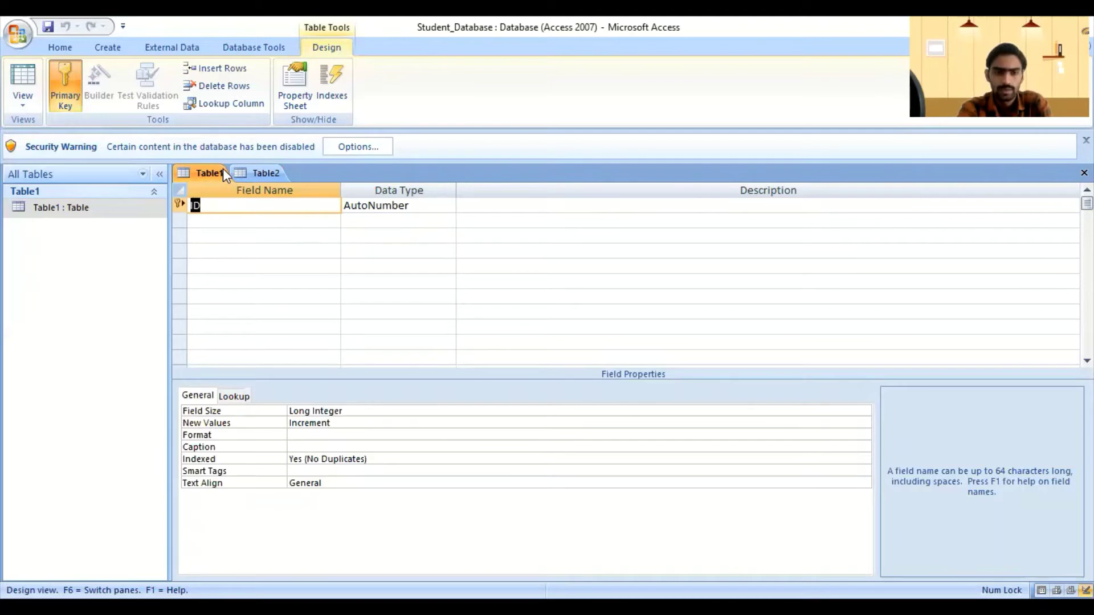
click(260, 174)
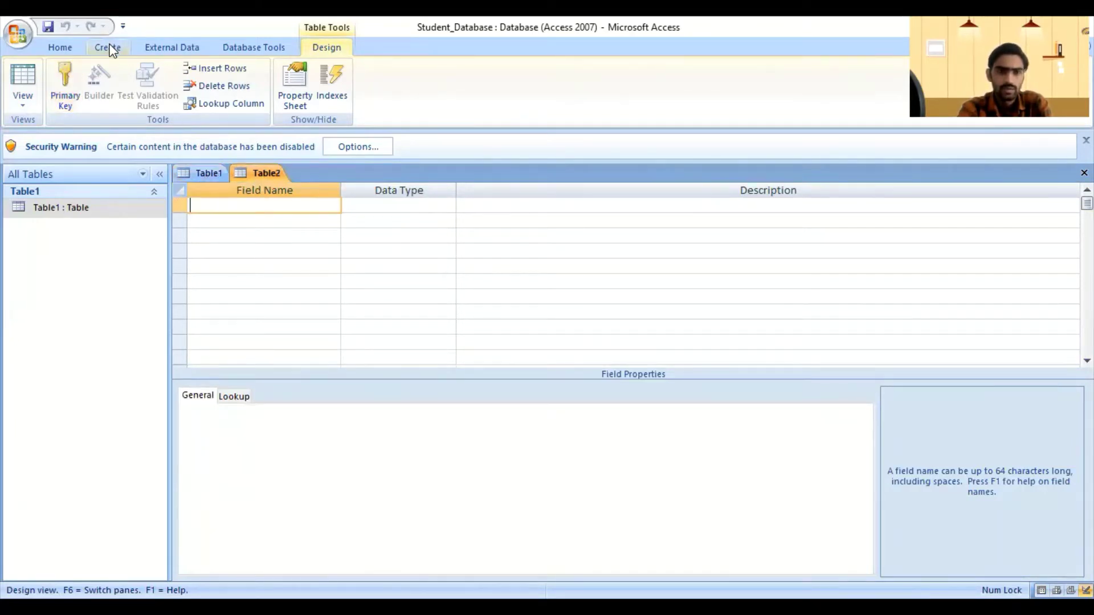
click(108, 48)
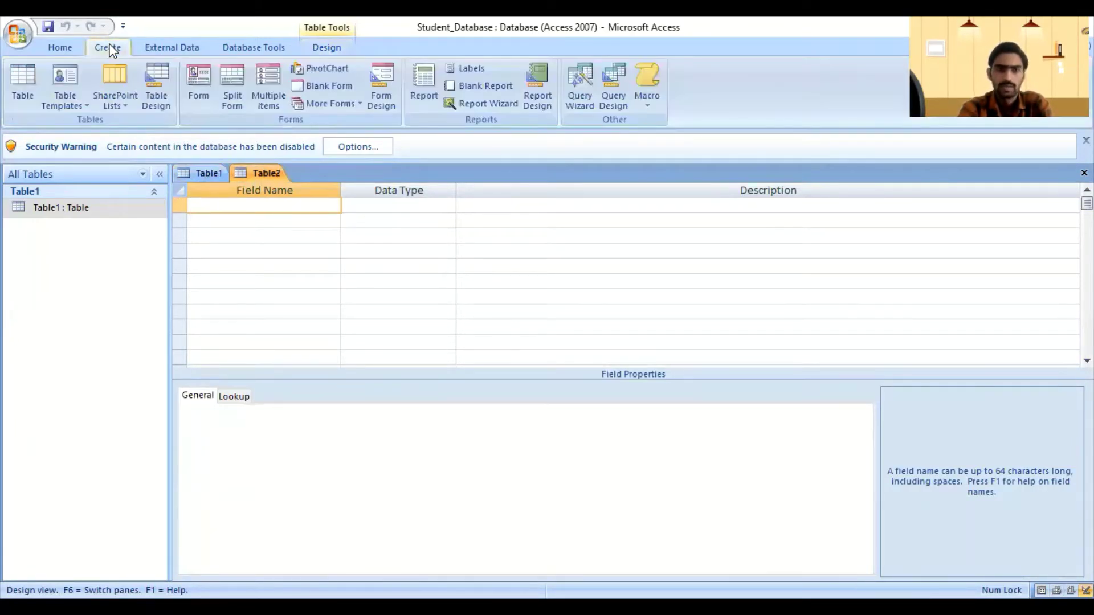
Step: Create Table3 from the Contacts template, put Table1 back in Datasheet view, and view Table3
click(84, 106)
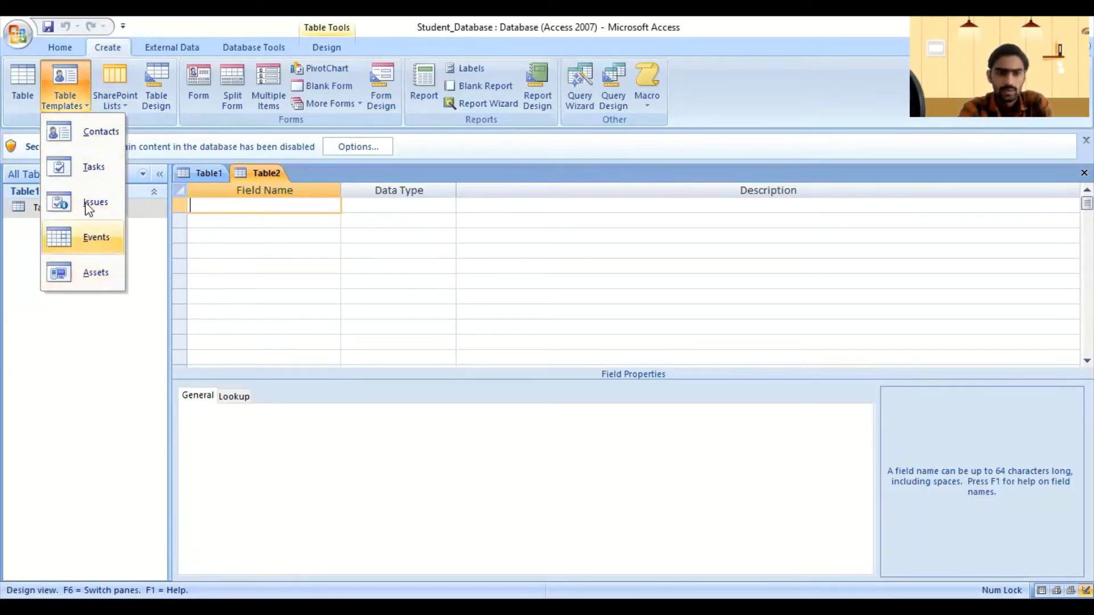
click(63, 137)
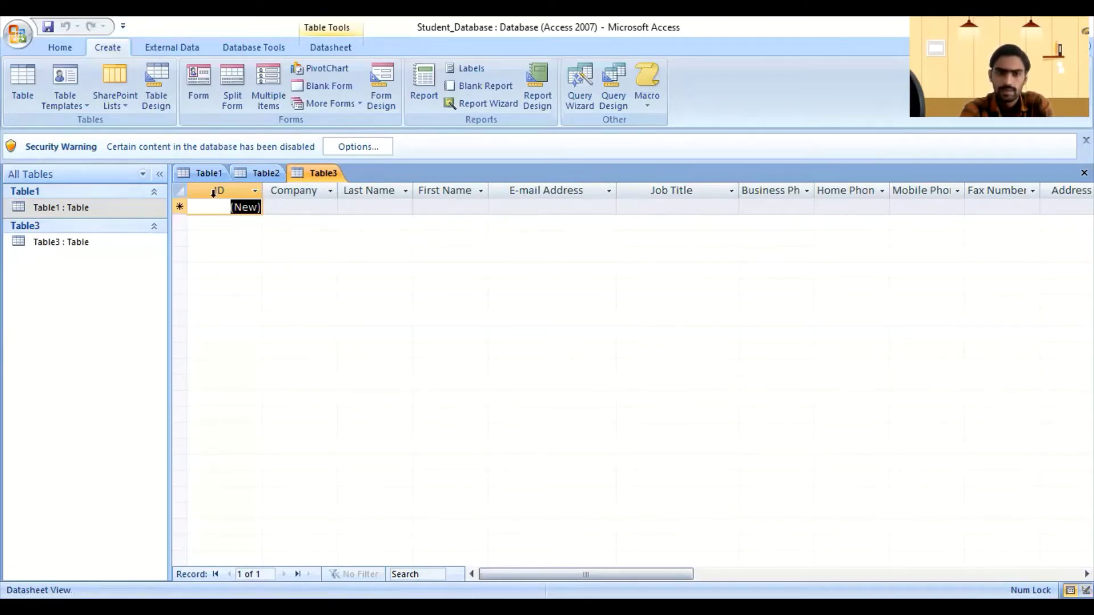
click(205, 173)
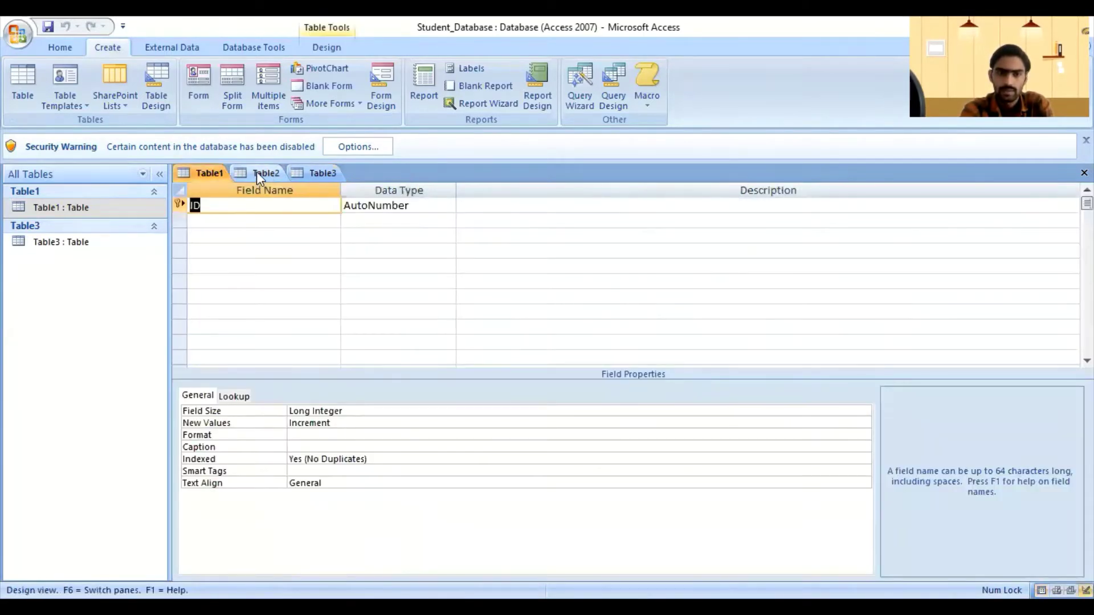
click(257, 173)
right_click(203, 176)
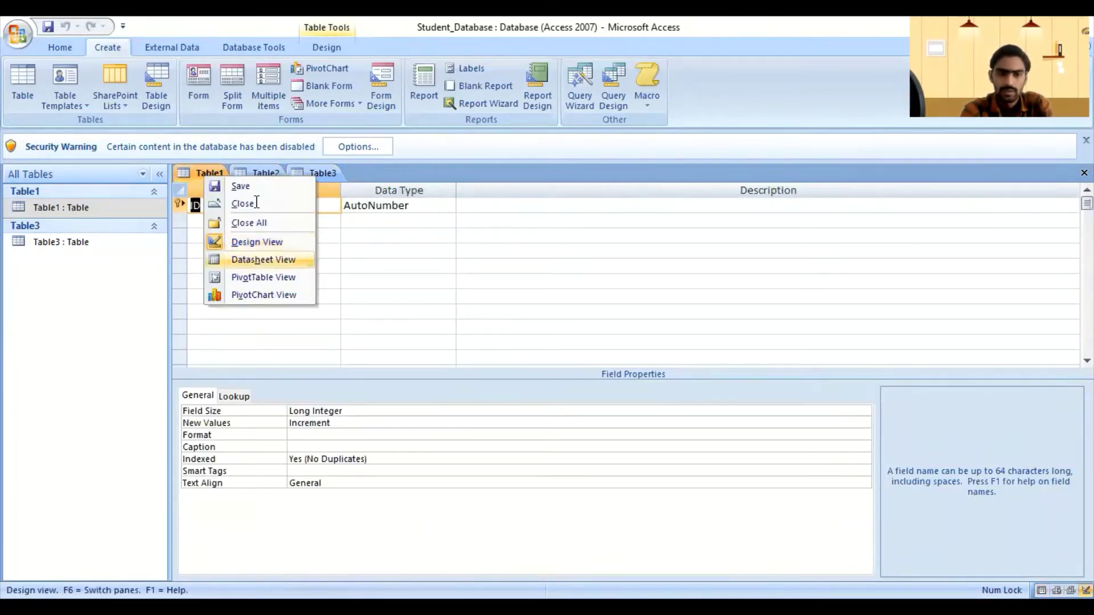
click(245, 260)
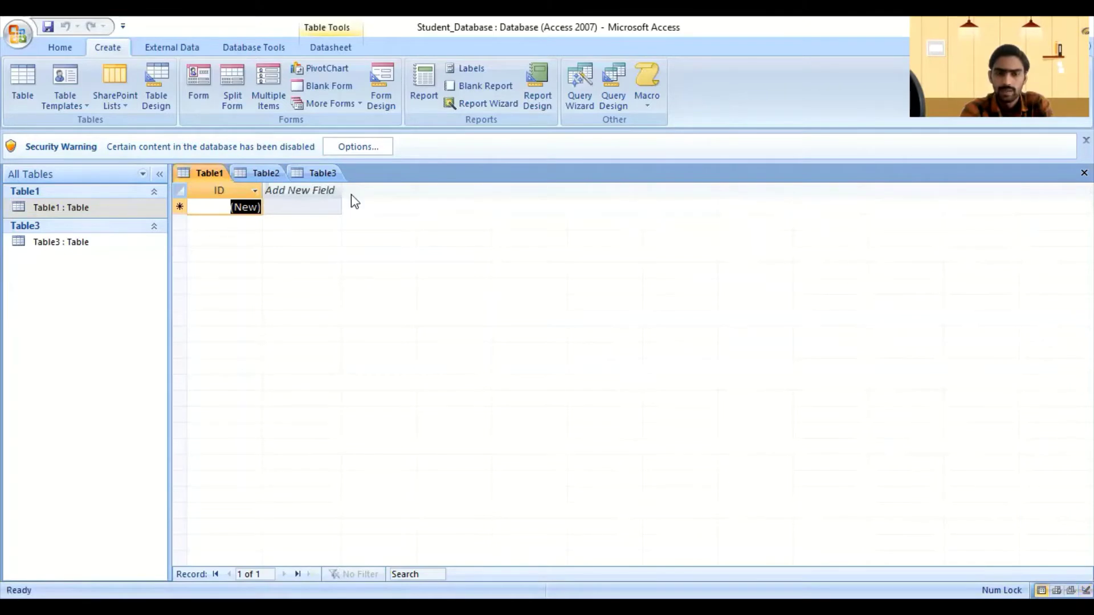
click(323, 173)
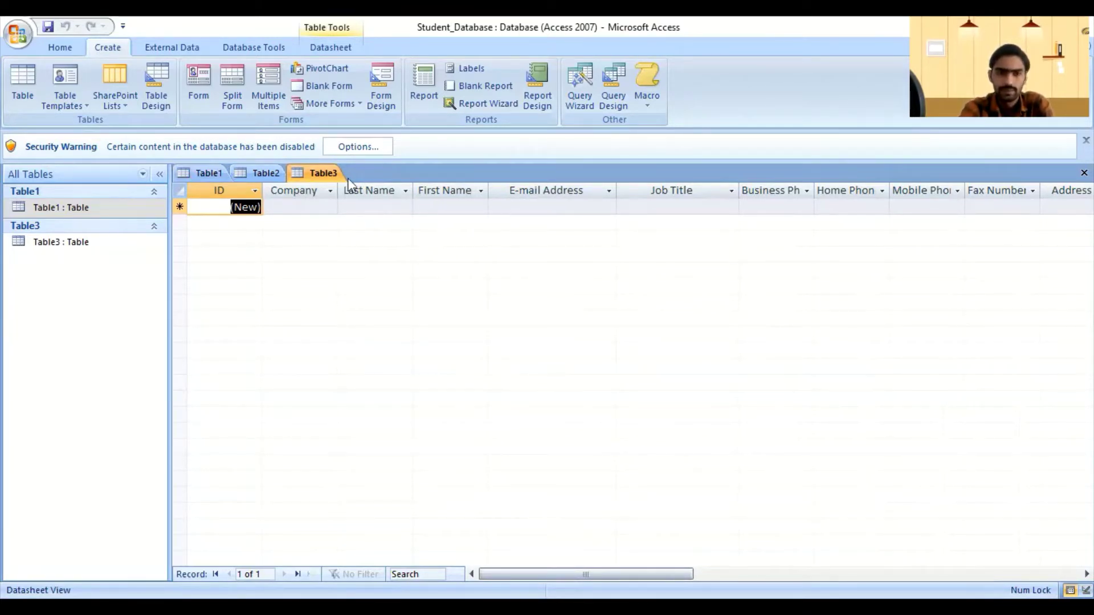
Step: Create Table4 from the Tasks template, then bring up the SharePoint Lists types
click(85, 108)
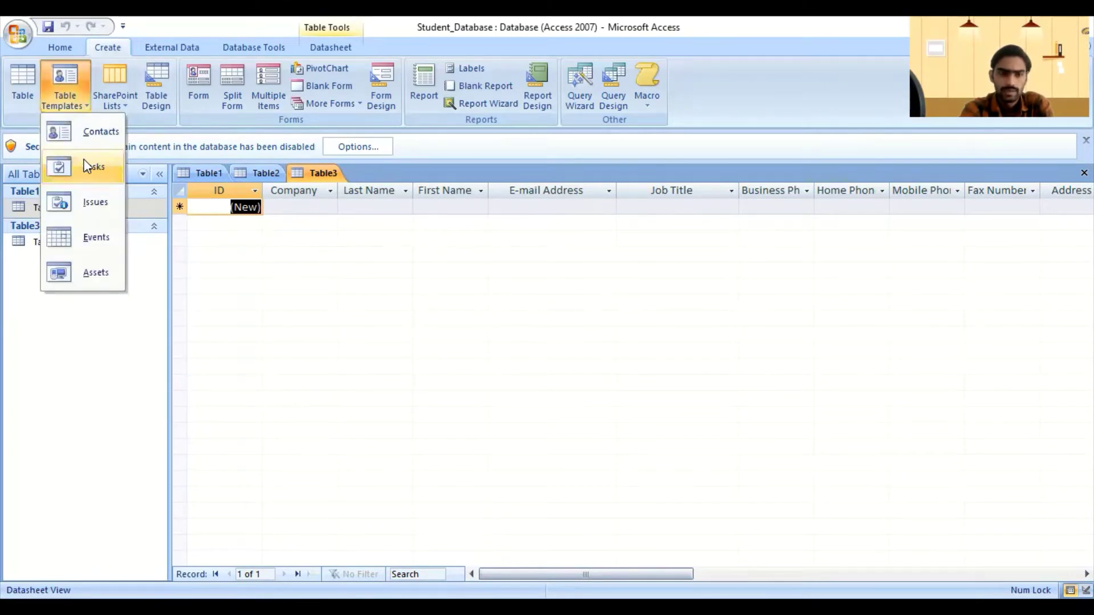
click(85, 166)
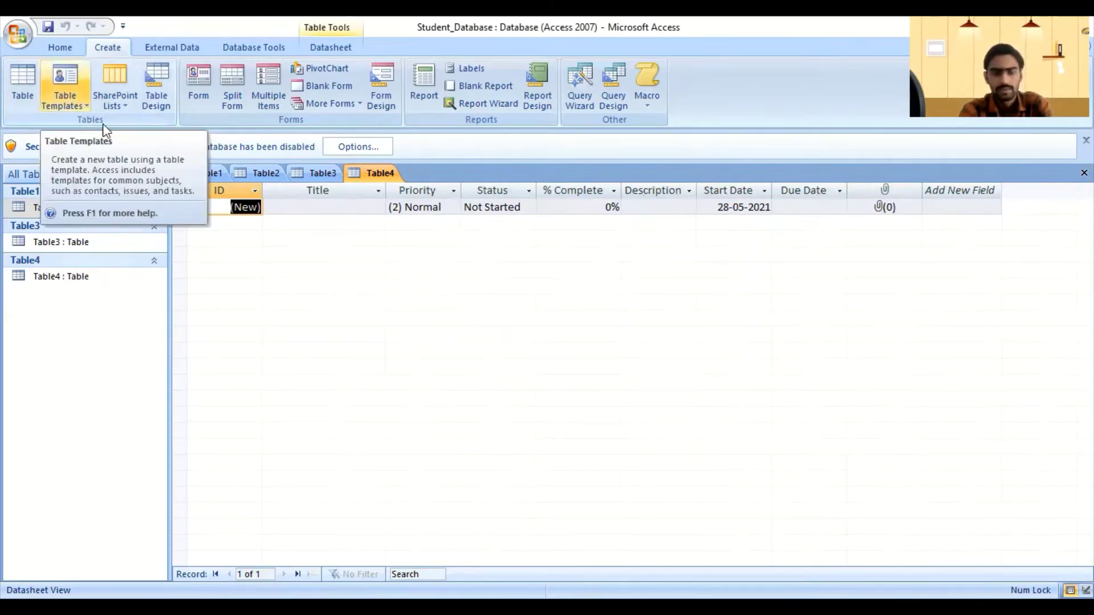
click(84, 107)
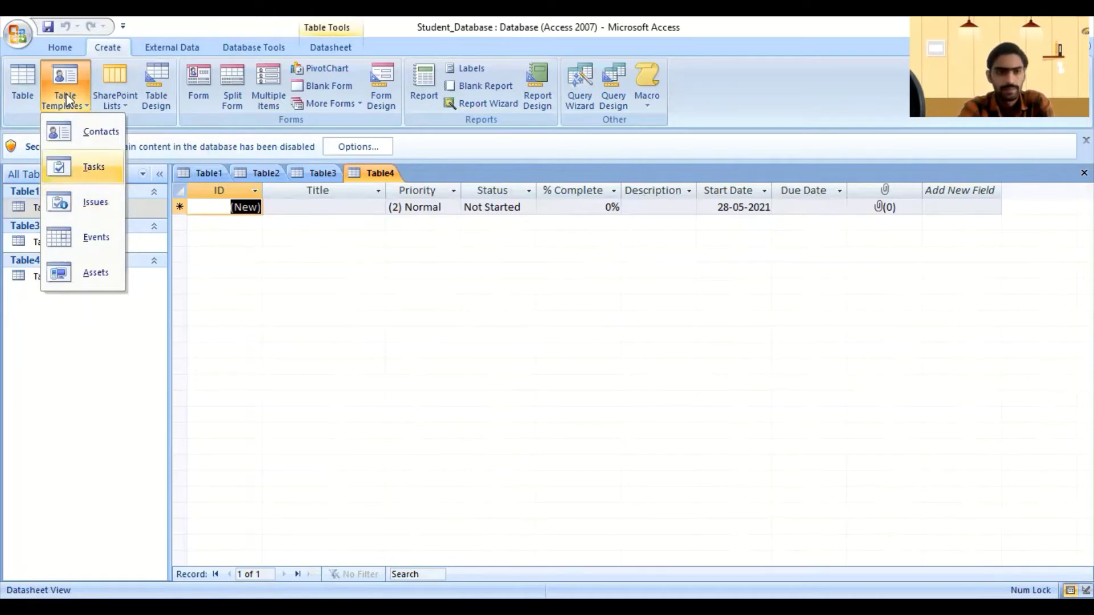
click(126, 104)
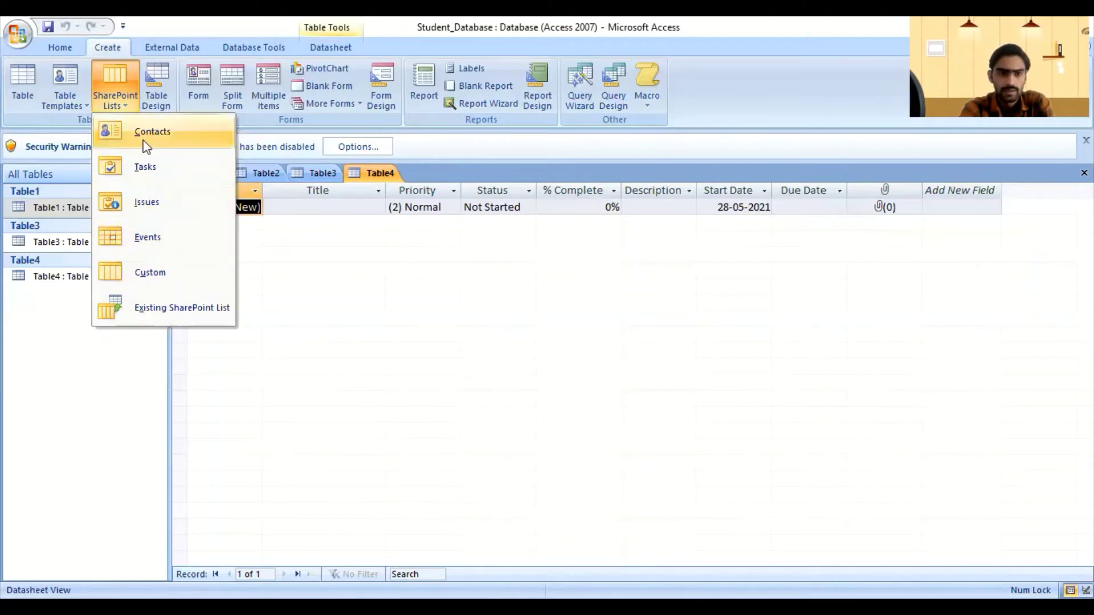
Step: Start a SharePoint Events list, cancel it, and return to the Home commands
click(140, 245)
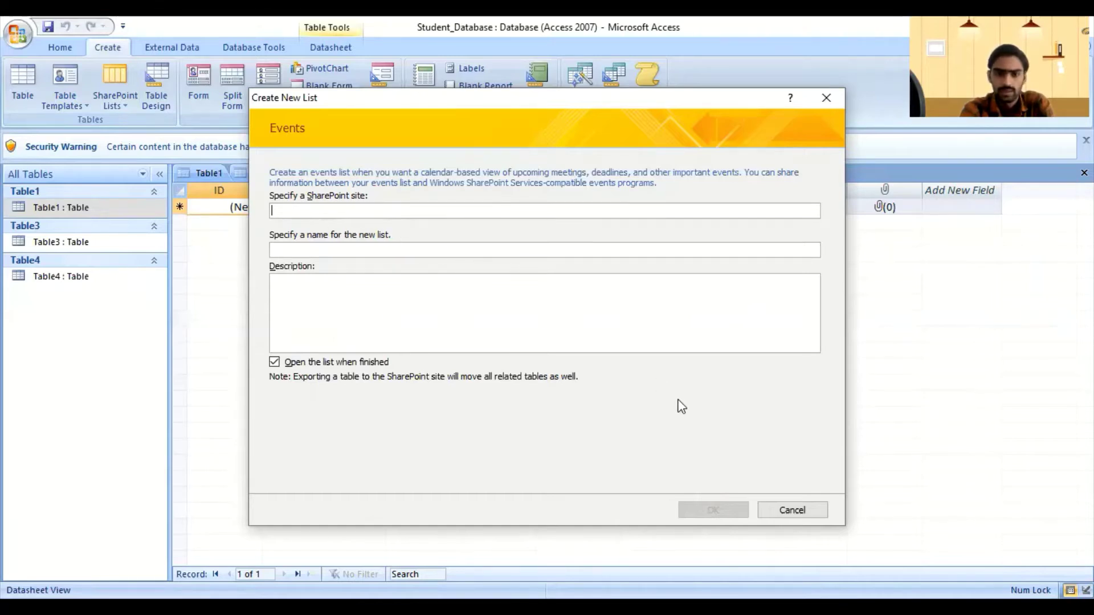
click(796, 511)
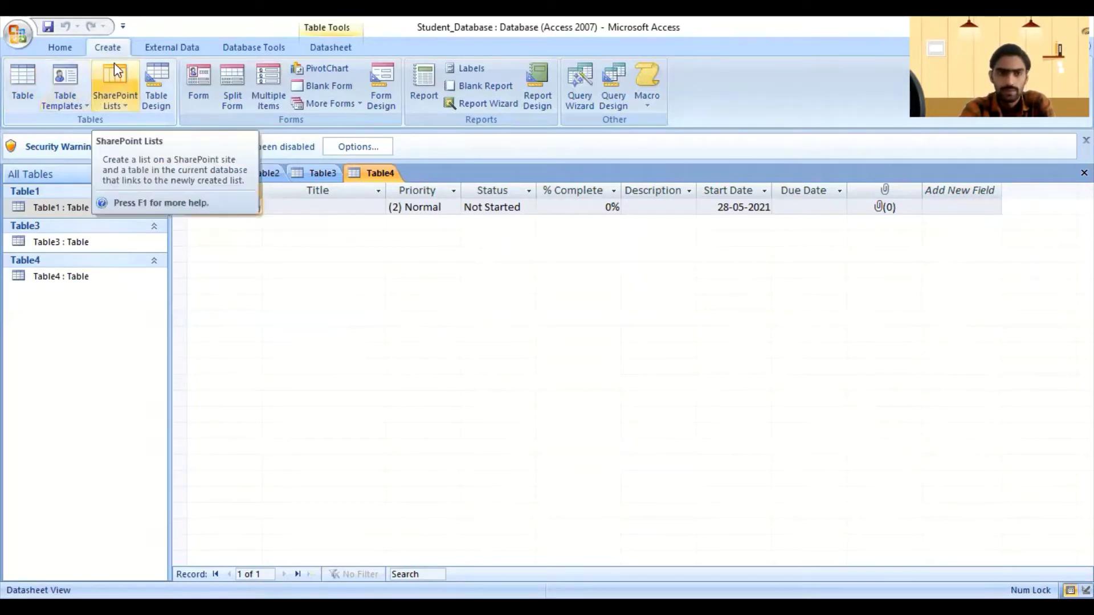
click(70, 47)
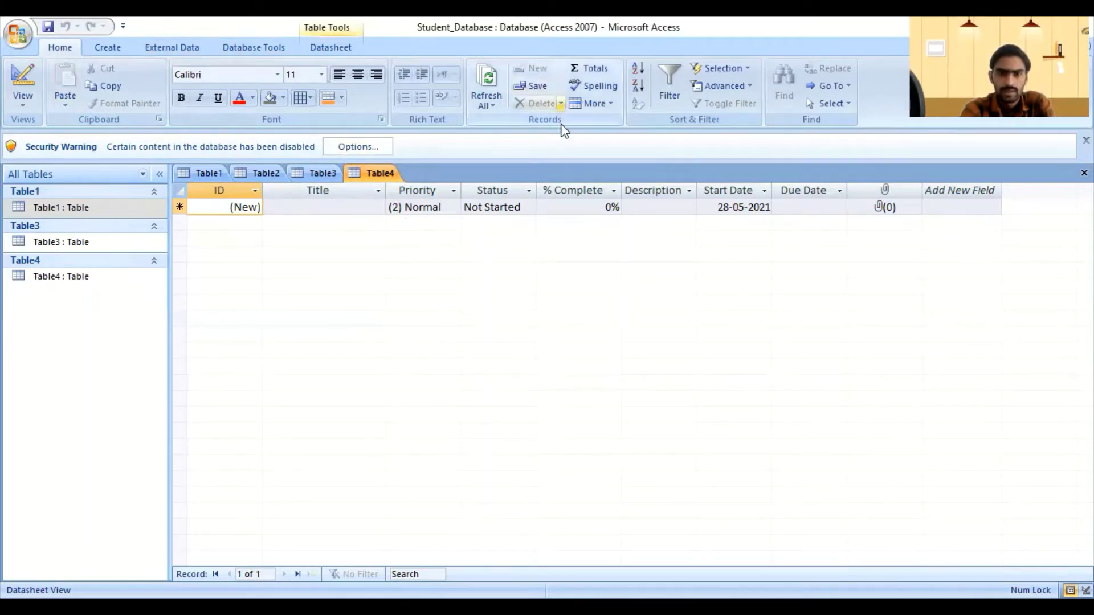
Step: Check the Delete options, bring up the Table3 datasheet, and select tables in the Navigation Pane
click(561, 103)
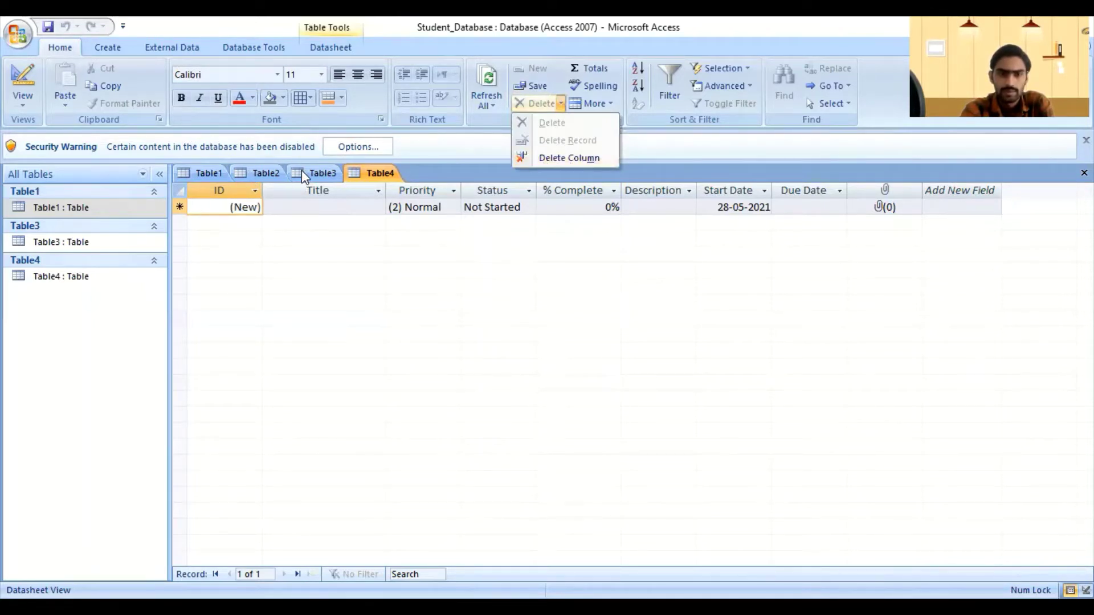
click(319, 173)
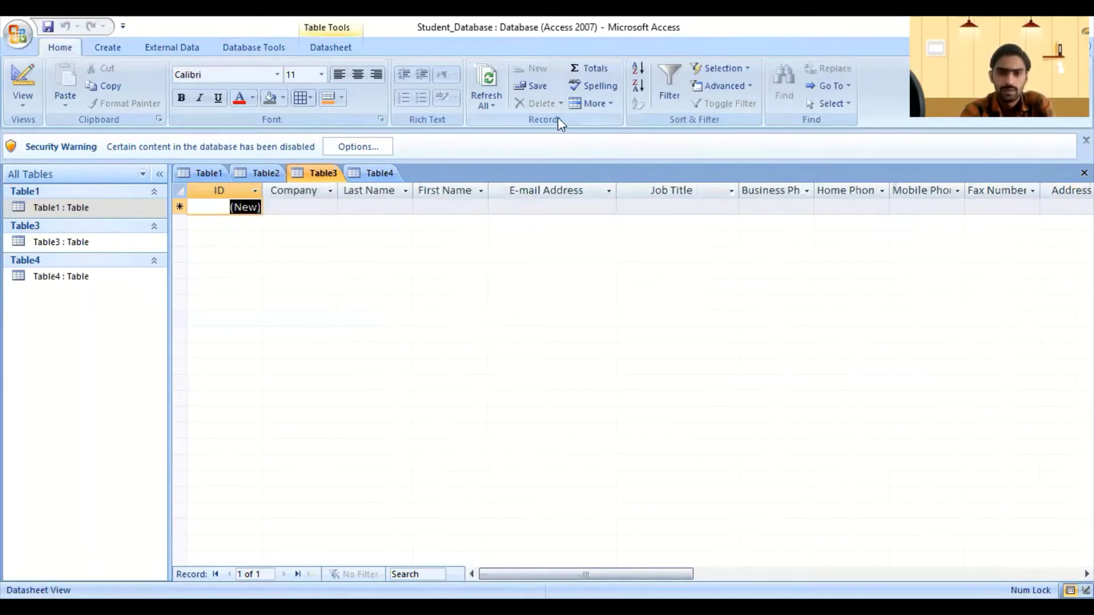
click(561, 103)
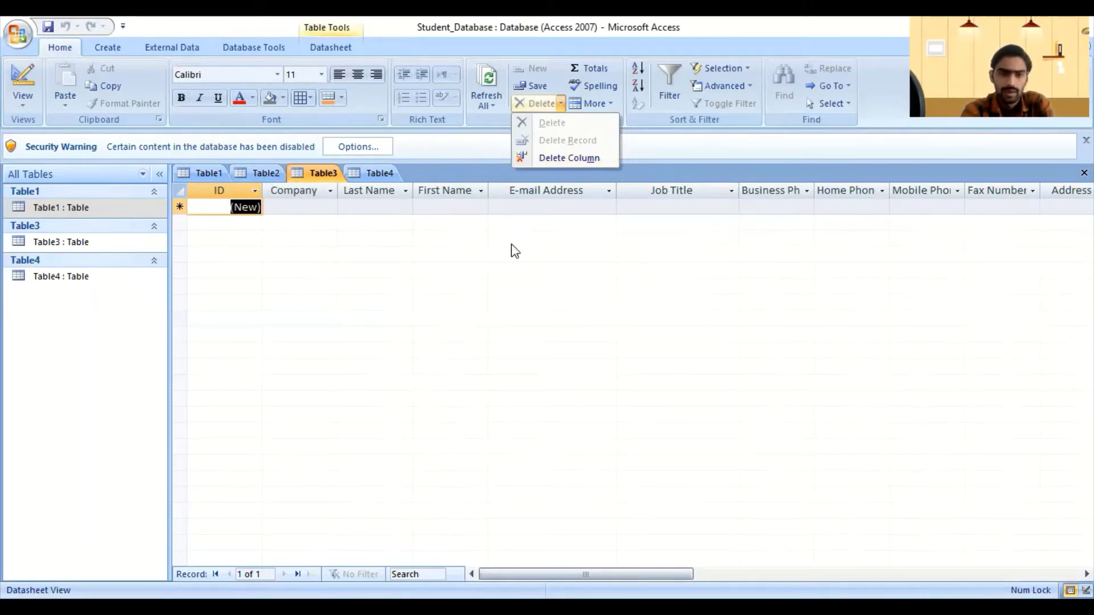
click(80, 245)
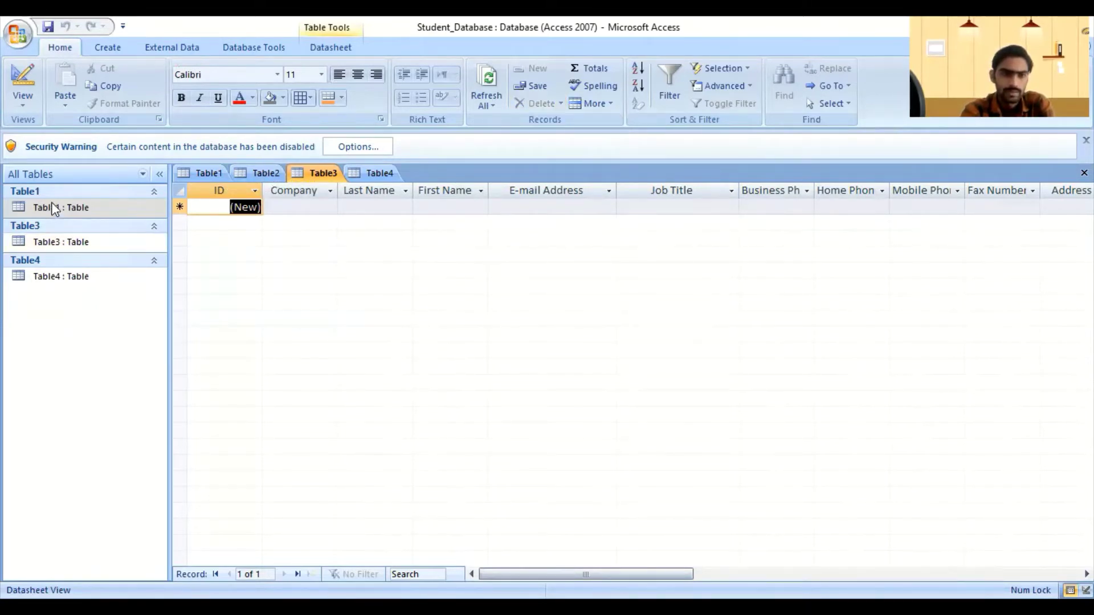
click(45, 226)
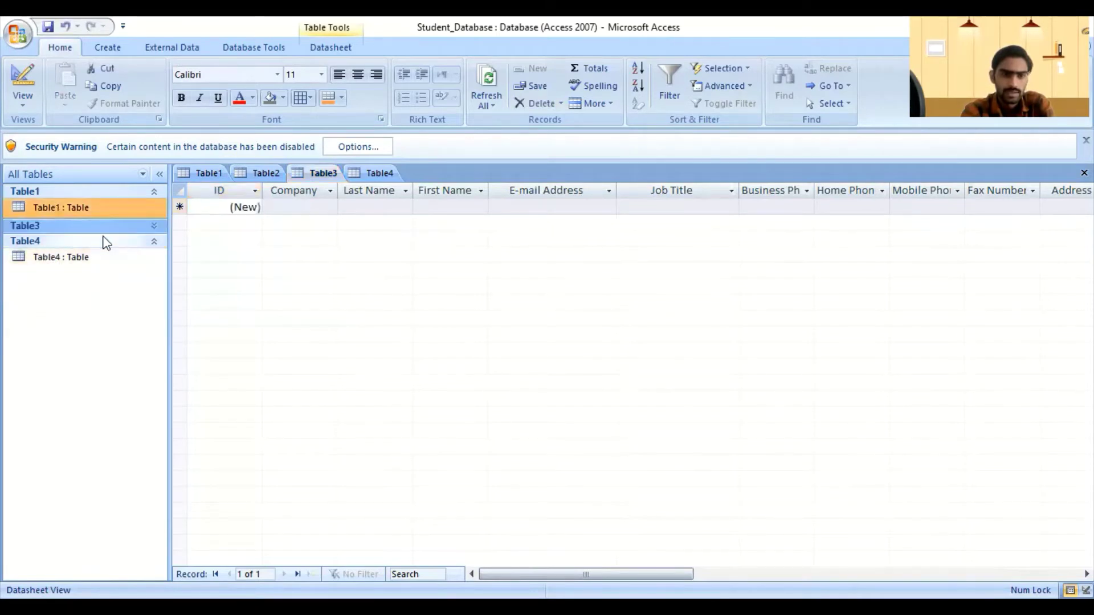
click(152, 229)
click(56, 269)
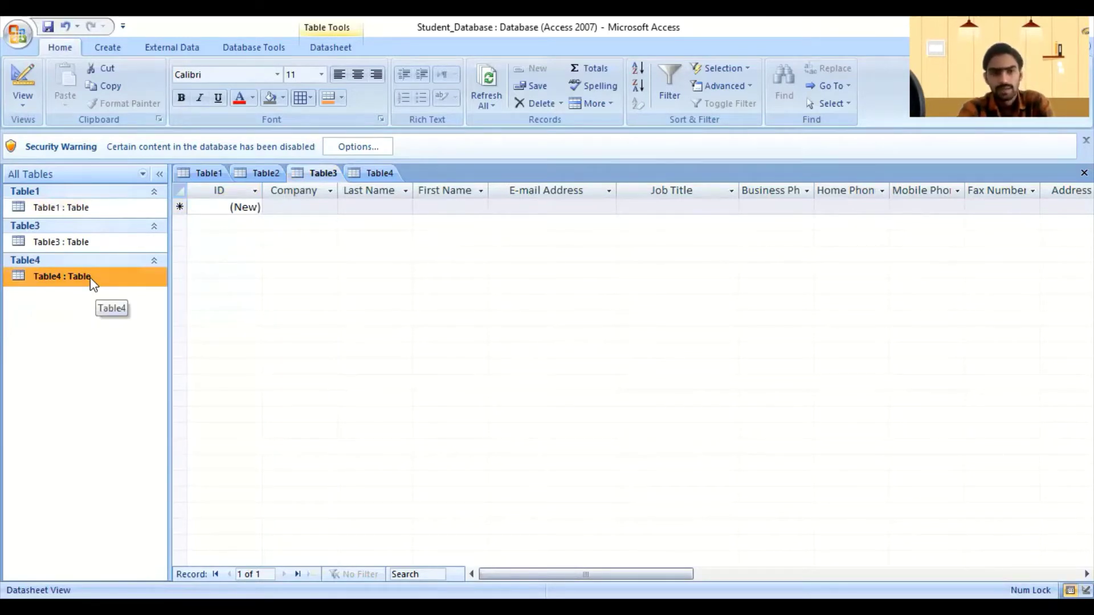
right_click(91, 280)
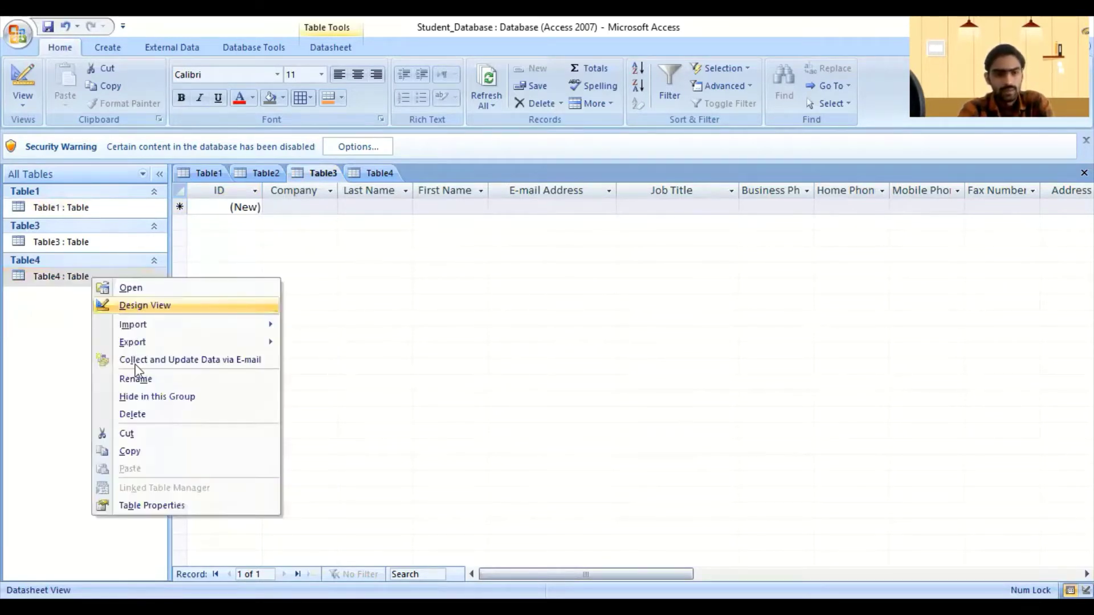
click(139, 422)
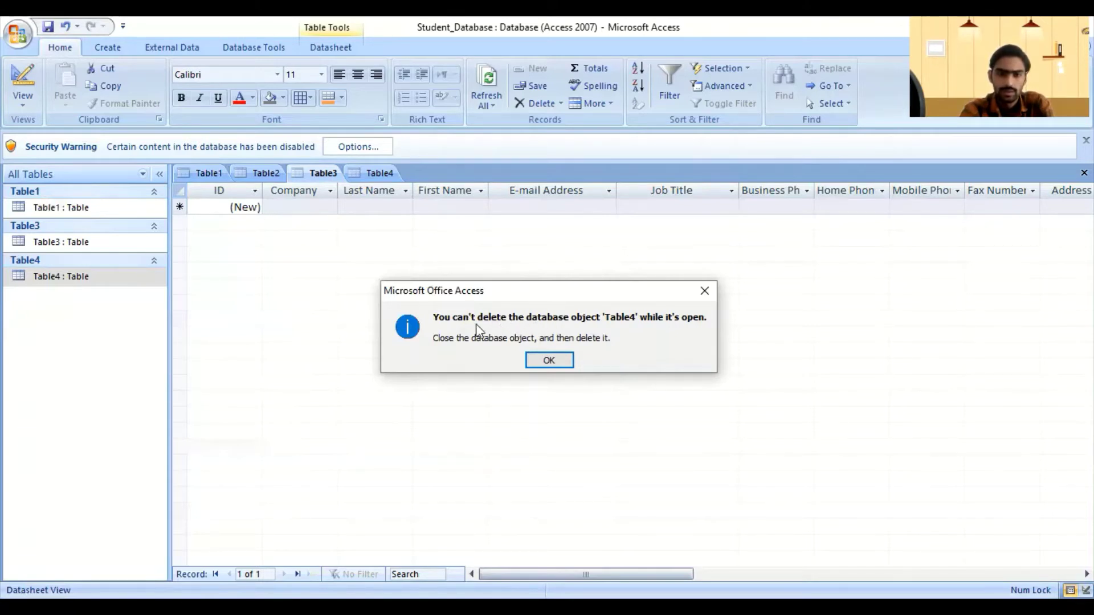
click(555, 362)
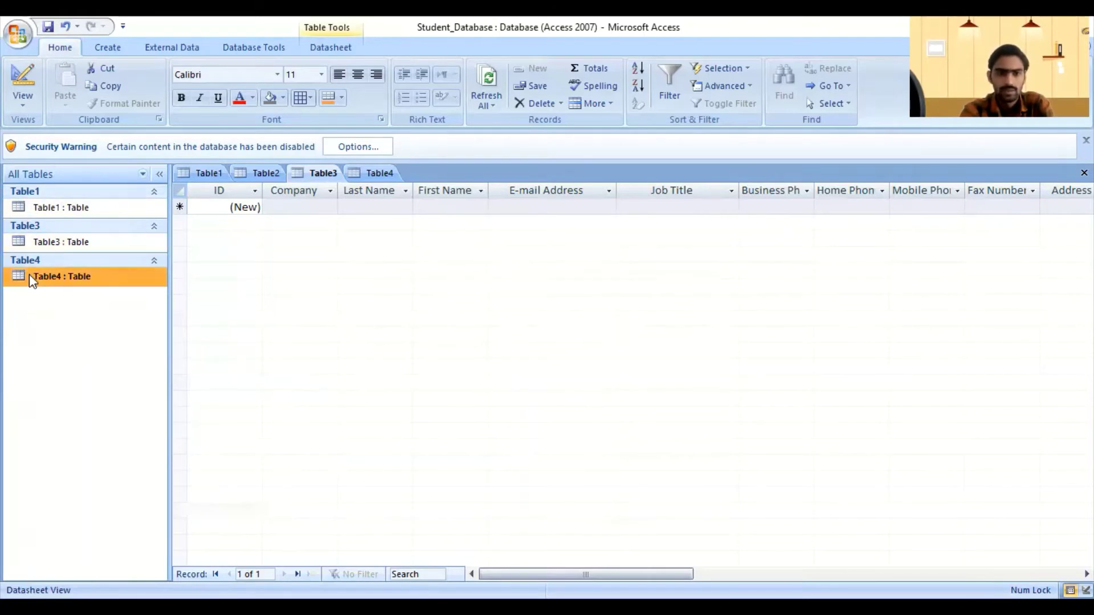
Step: Close the Table4 datasheet, saving its design as Table4
click(372, 175)
right_click(370, 173)
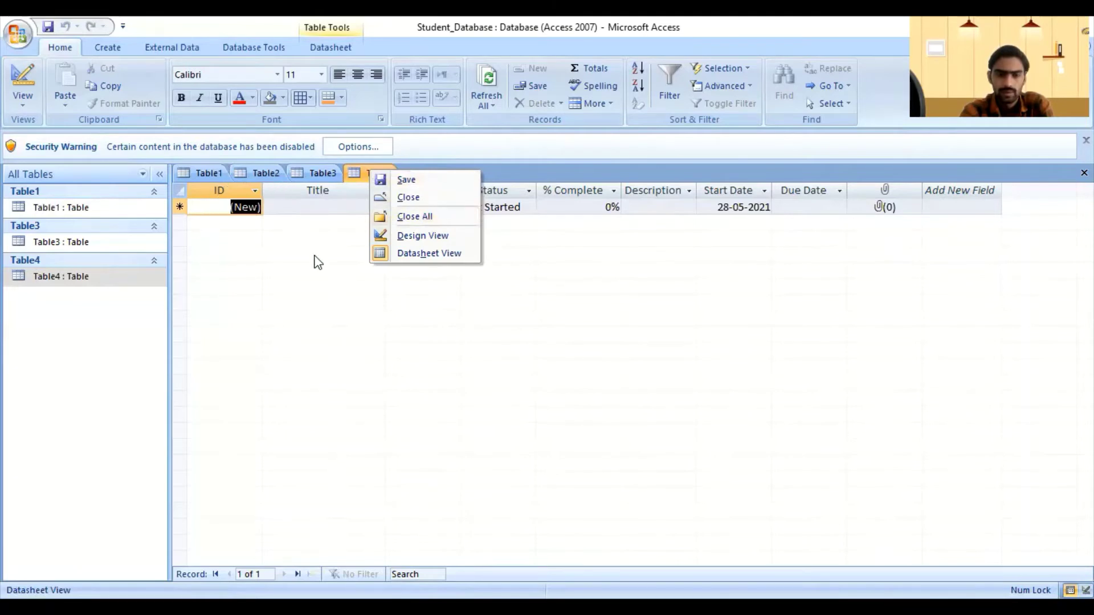
click(403, 196)
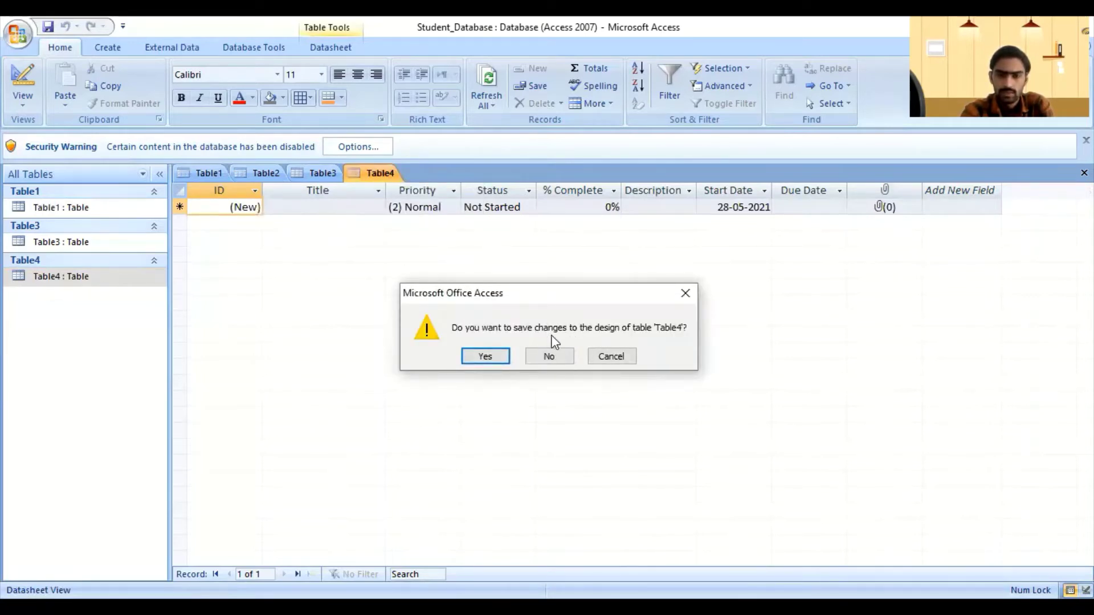
click(484, 356)
click(552, 257)
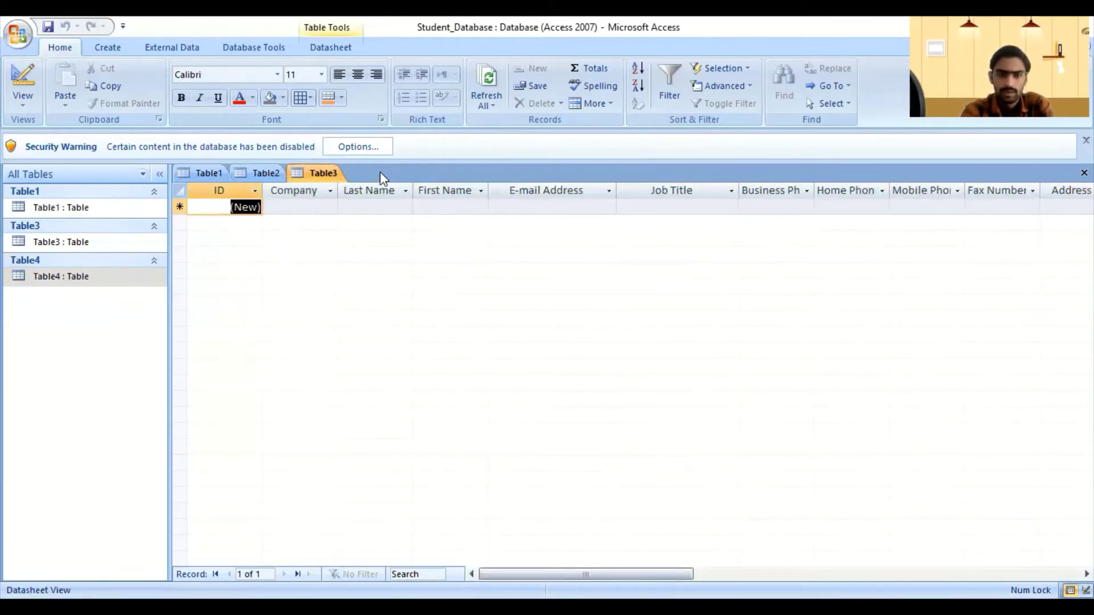
Step: Delete Table4 from the Navigation Pane and confirm the deletion
click(63, 278)
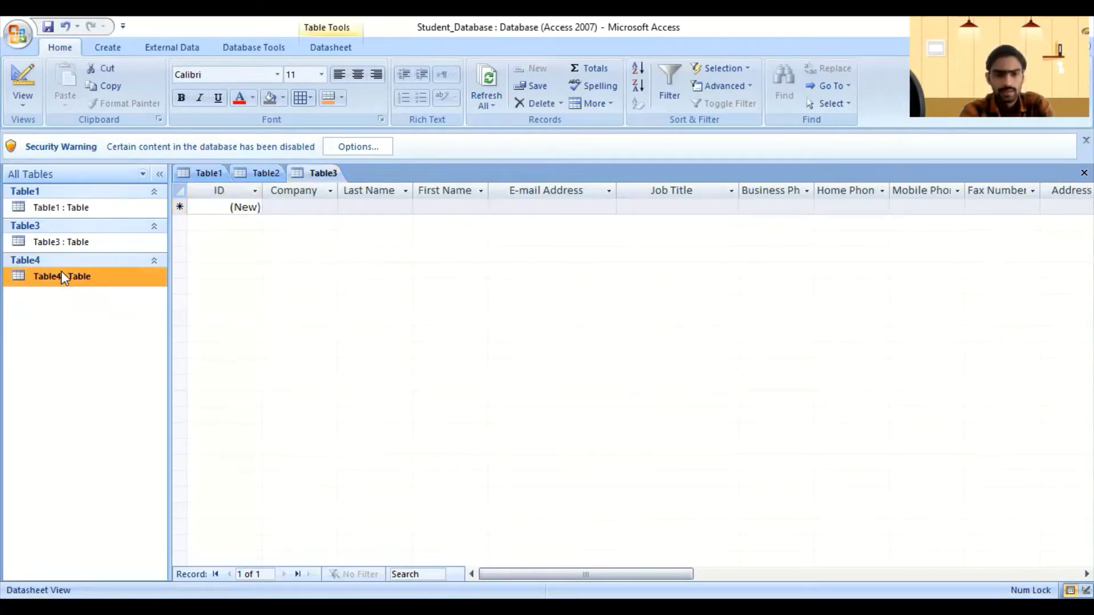
right_click(62, 274)
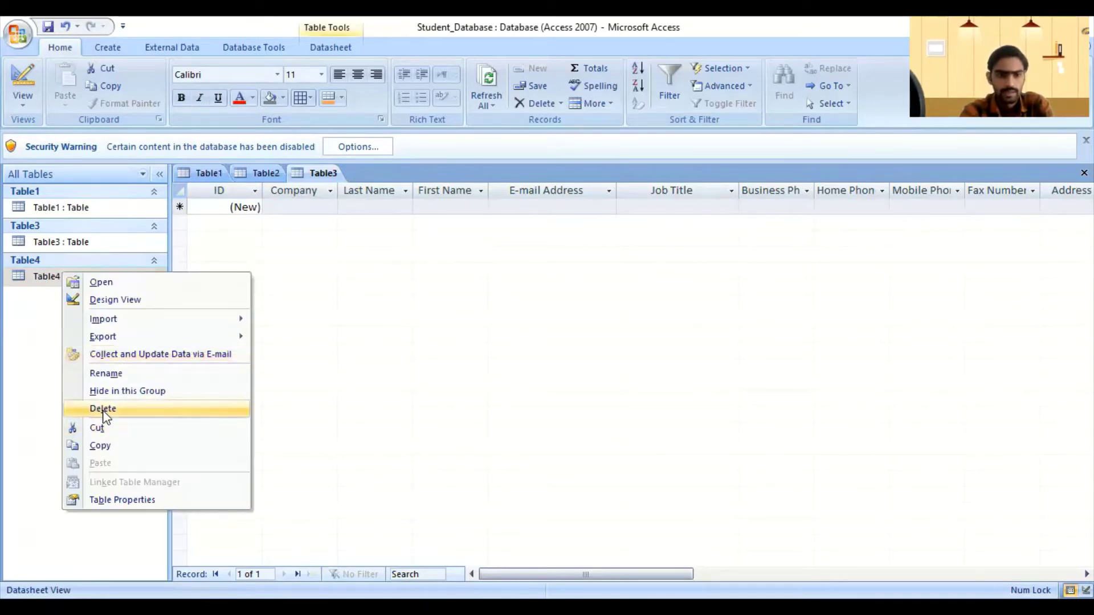
click(105, 413)
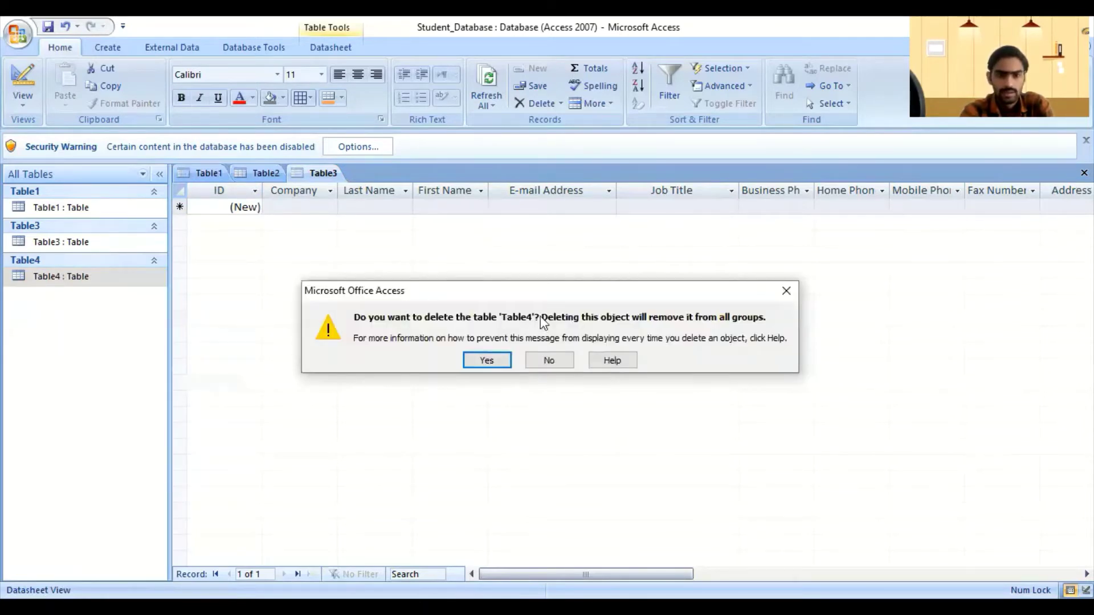
click(487, 360)
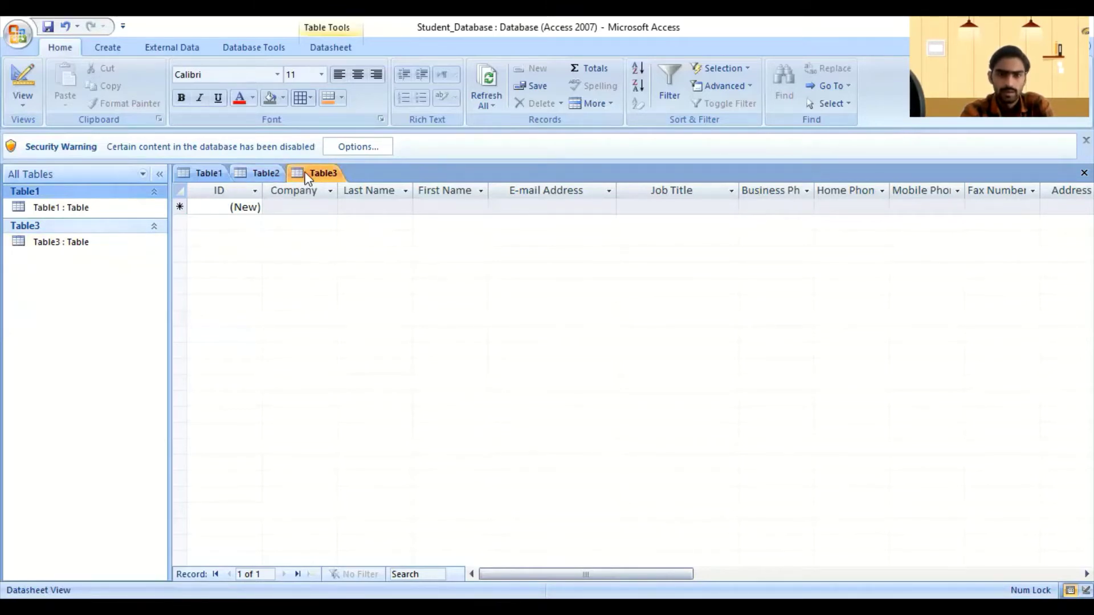
Step: Close all open tables, saving Table3 under its default name
right_click(308, 175)
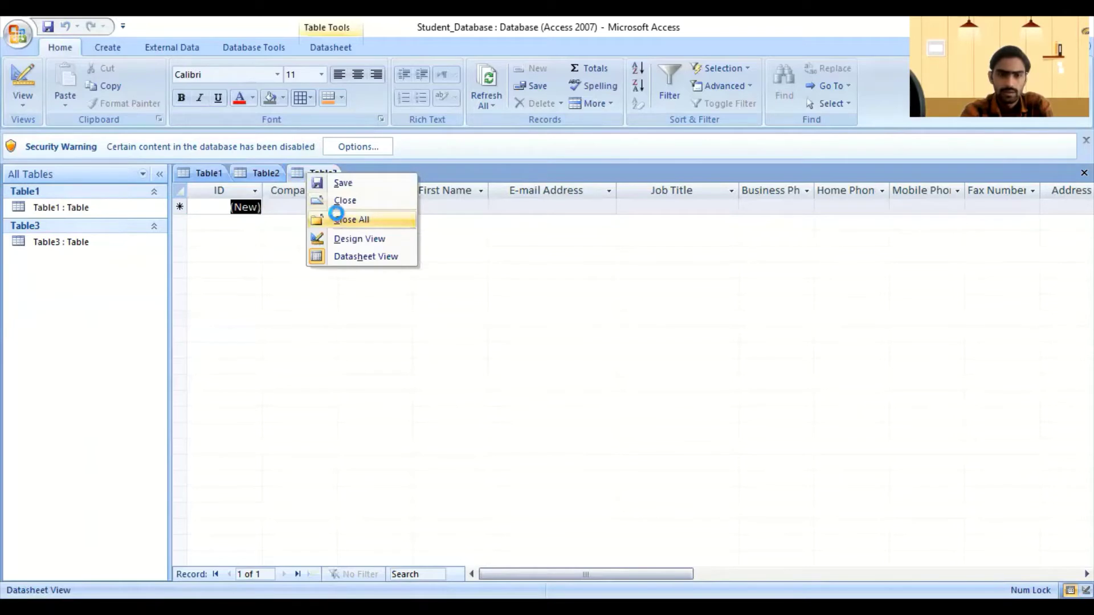
key(s)
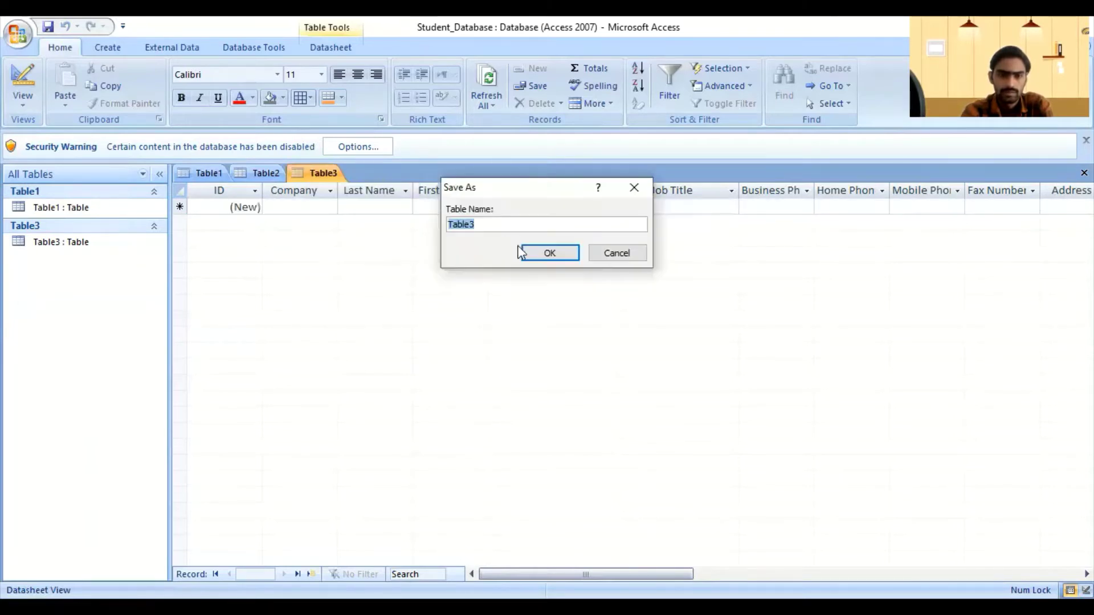
click(536, 253)
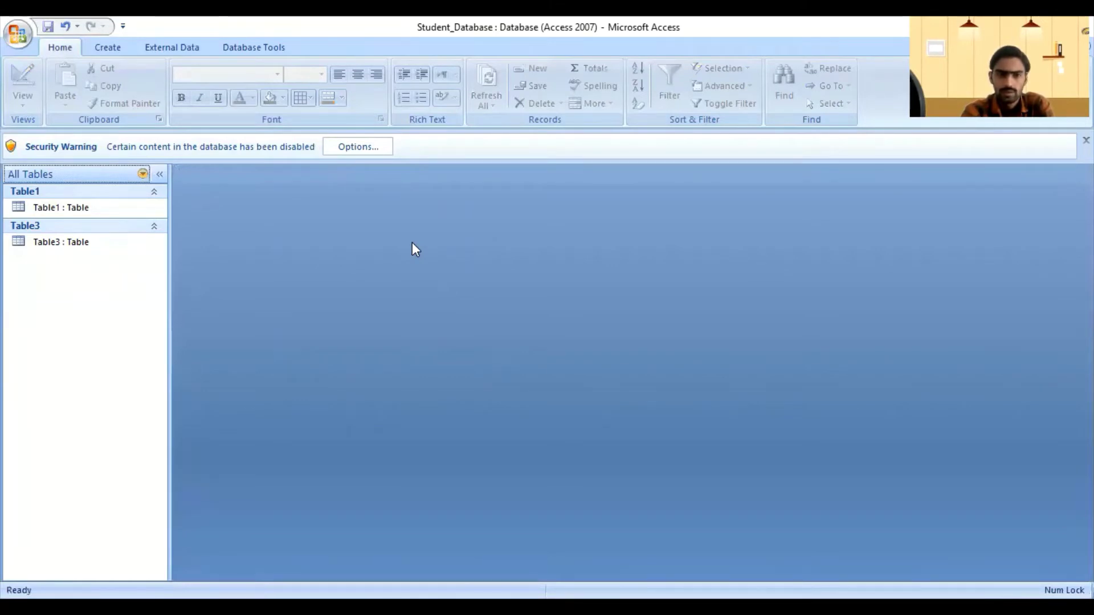
Step: Delete Table3 using Home > Delete and confirm with Yes
click(54, 244)
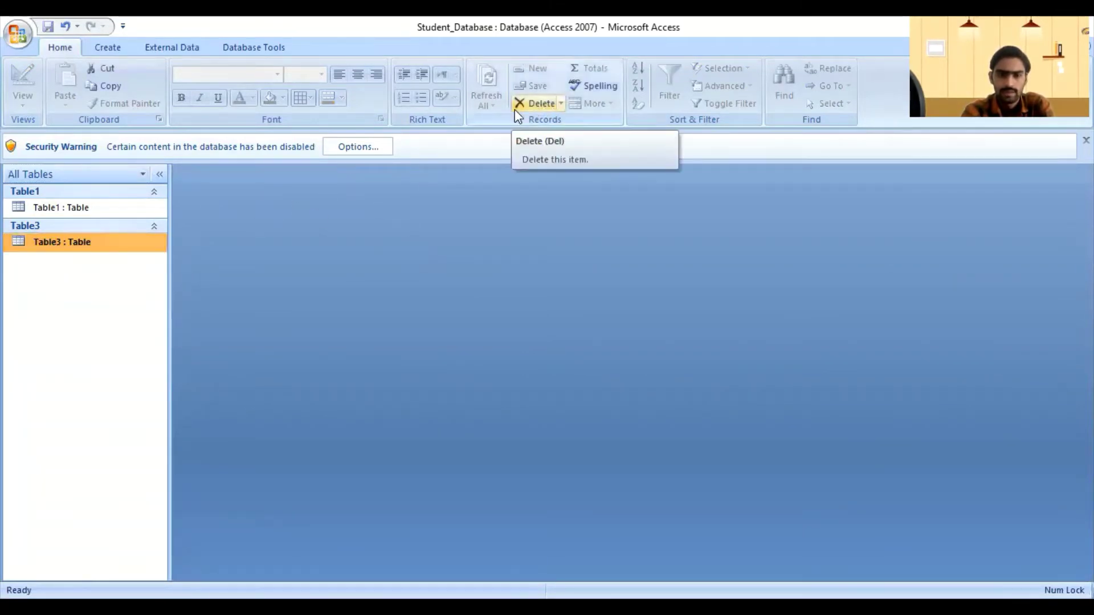
click(561, 104)
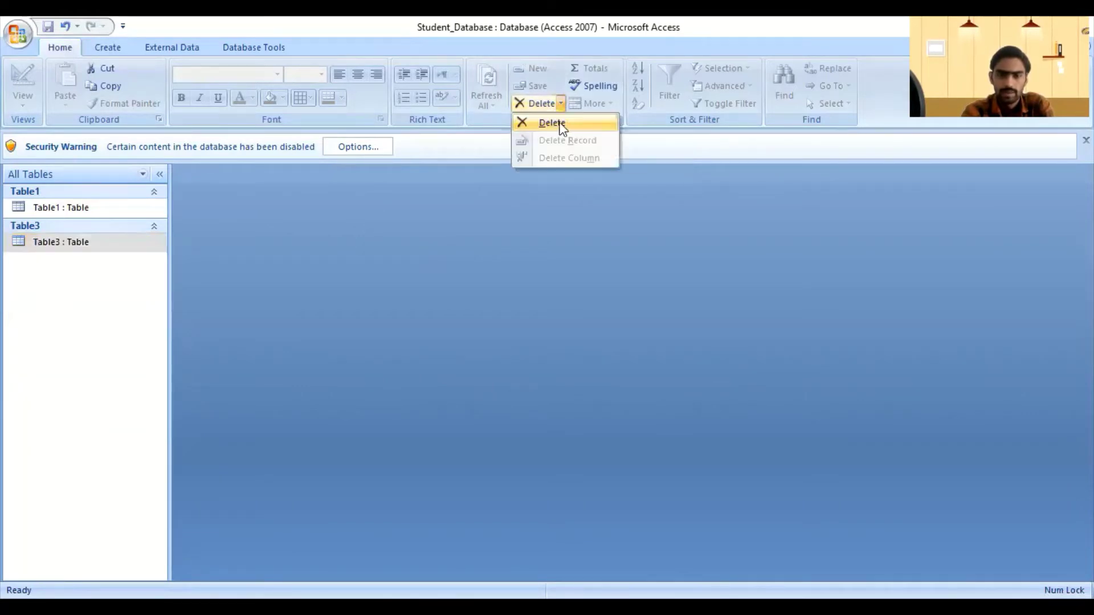
click(552, 124)
click(486, 358)
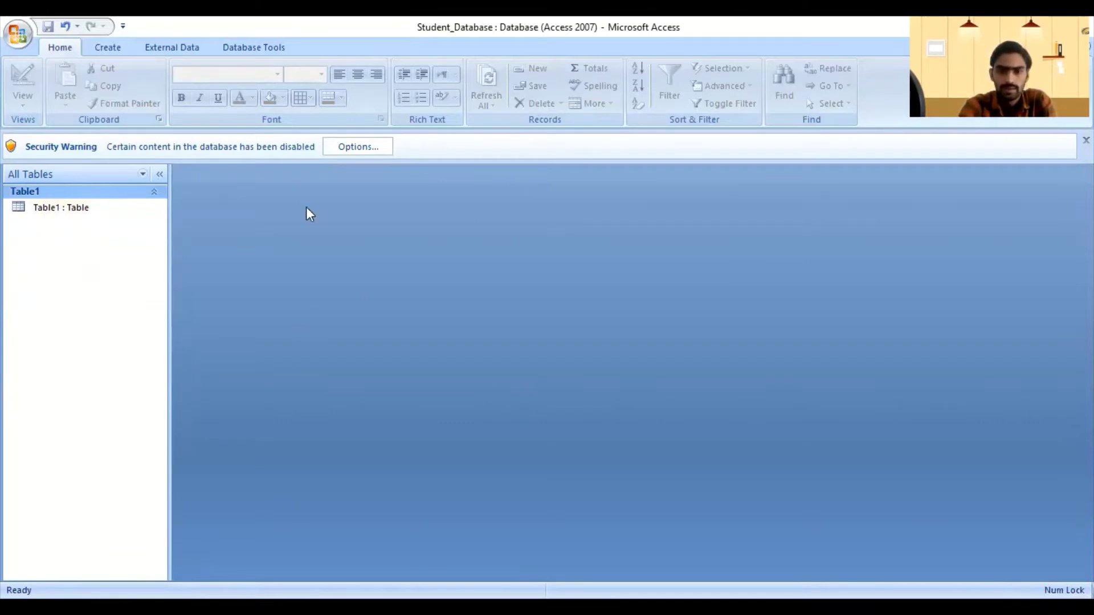
Step: Select Table1 and browse the Database Tools, External Data, Create and Home ribbon tabs
click(45, 211)
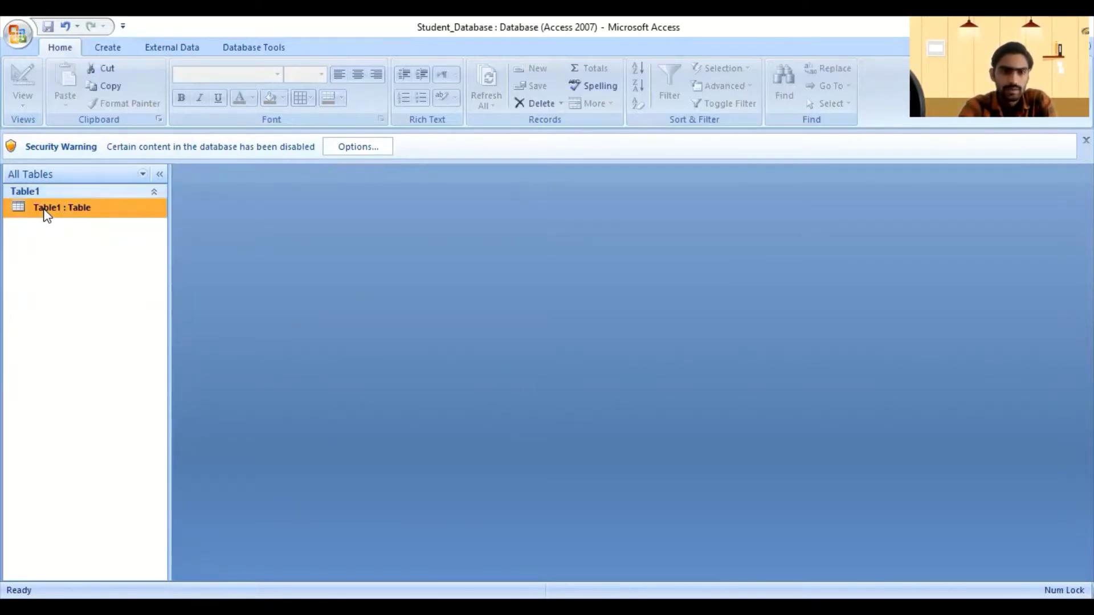
click(231, 49)
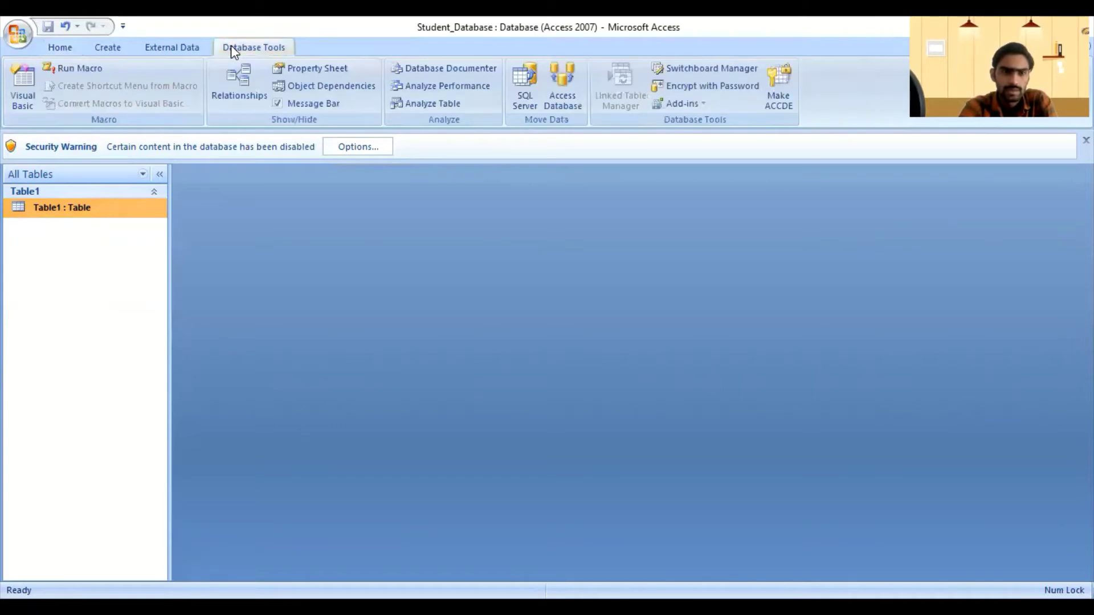
click(155, 47)
click(104, 45)
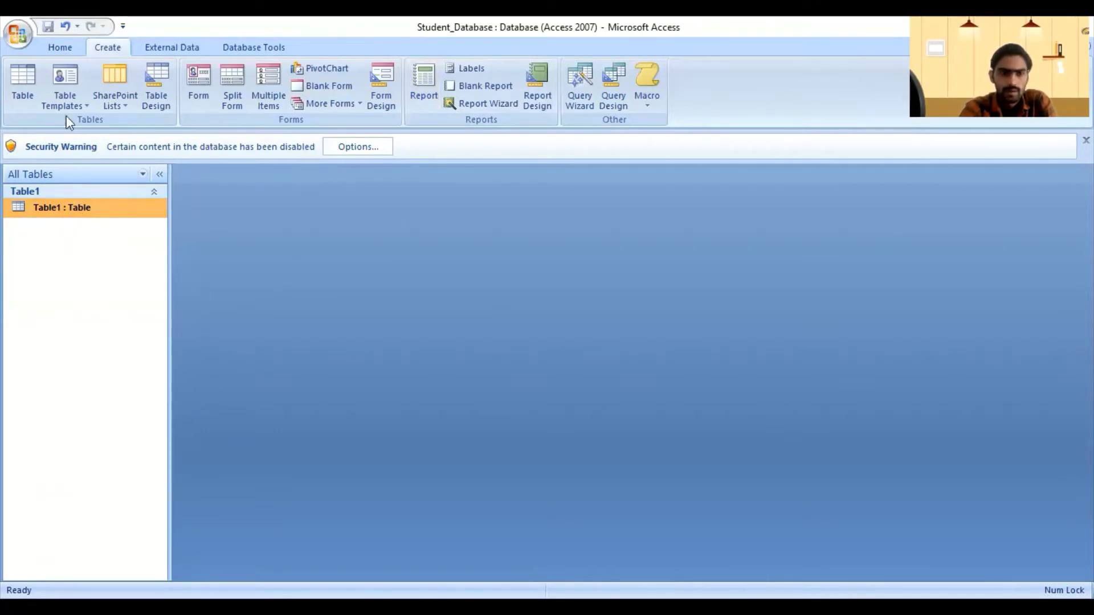
click(73, 41)
click(114, 46)
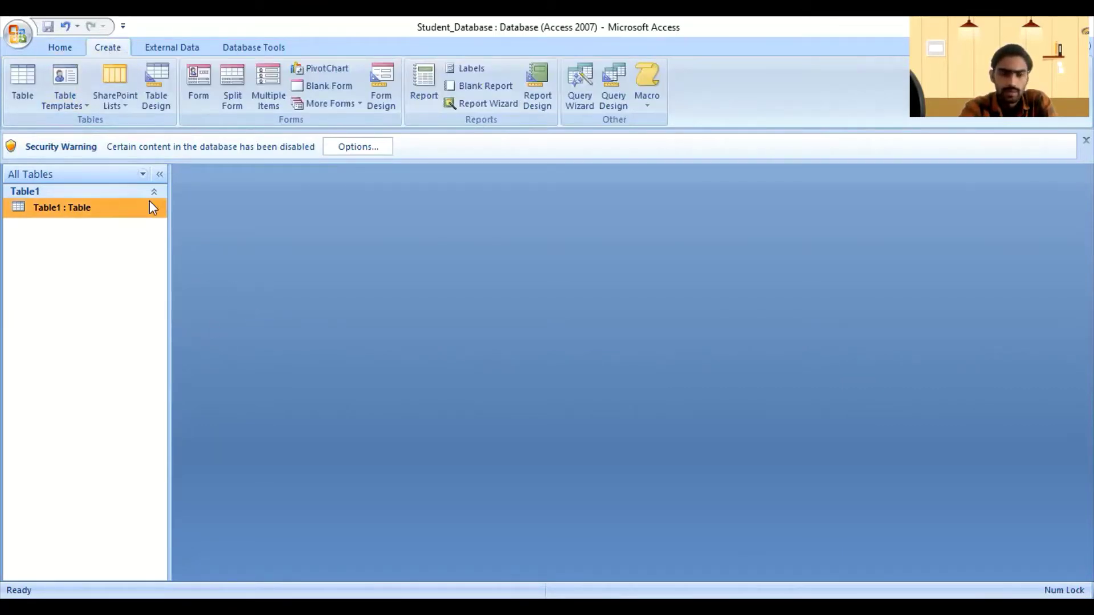
Step: Delete Table1 from the navigation pane and confirm the deletion
right_click(74, 206)
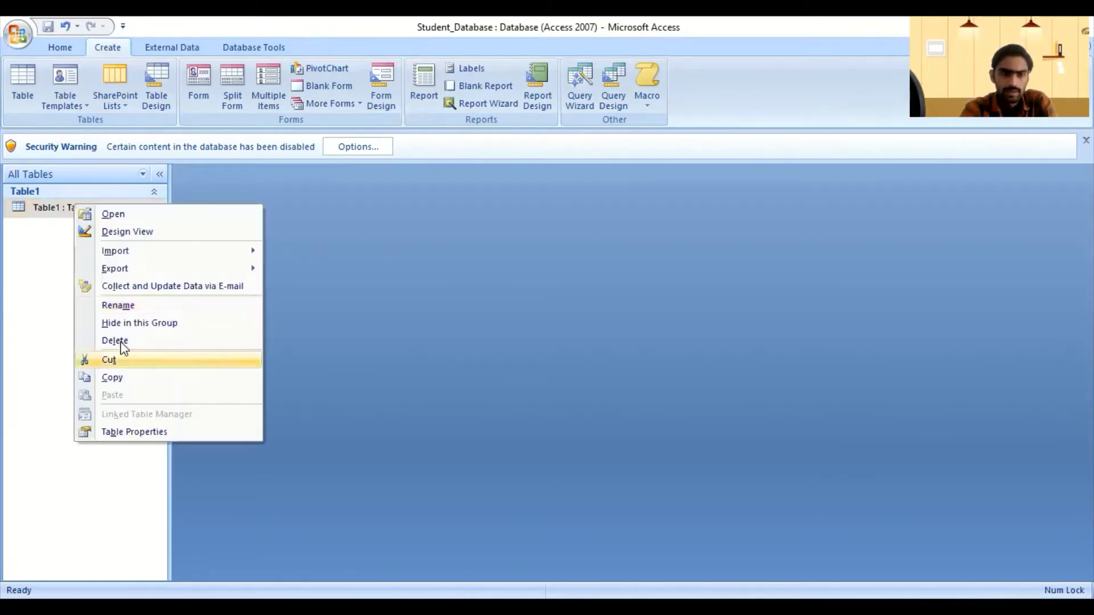
click(120, 335)
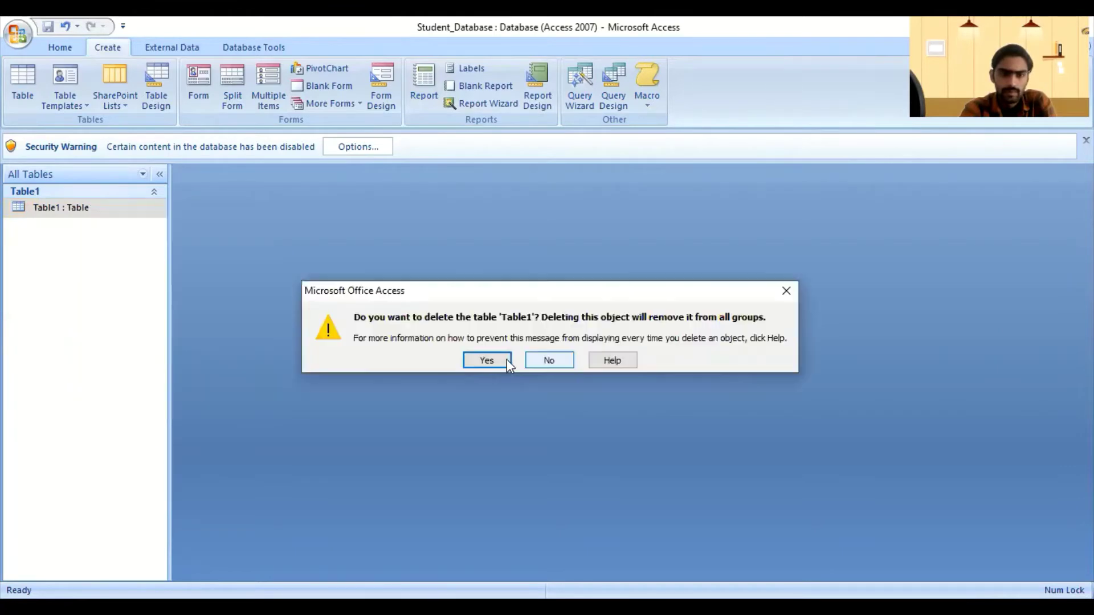
click(505, 359)
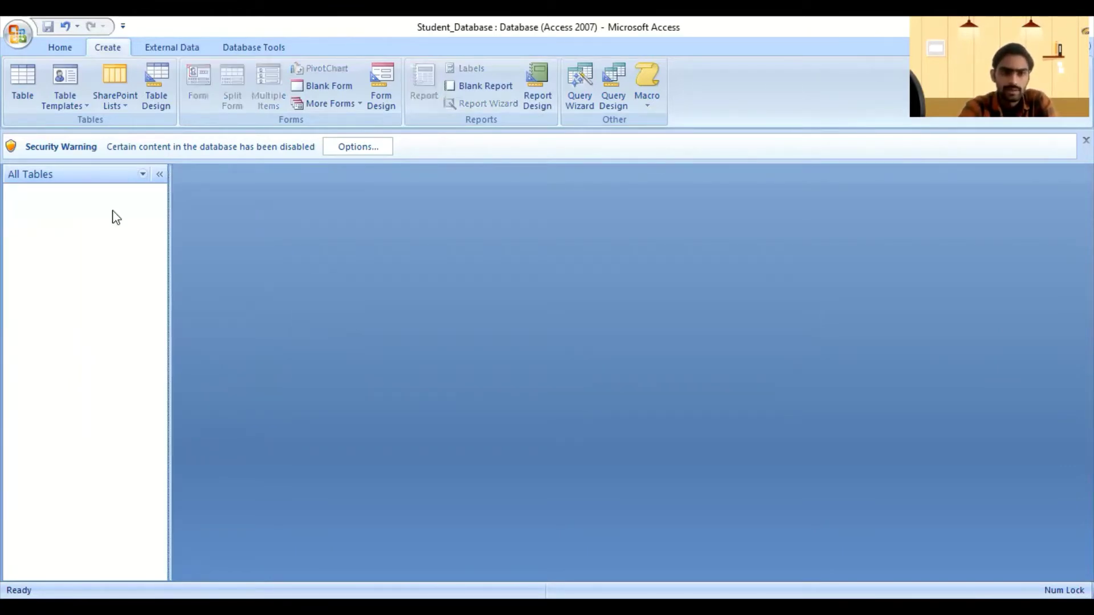
Step: Create a new table in Design view with a first field named Roll_No
click(163, 95)
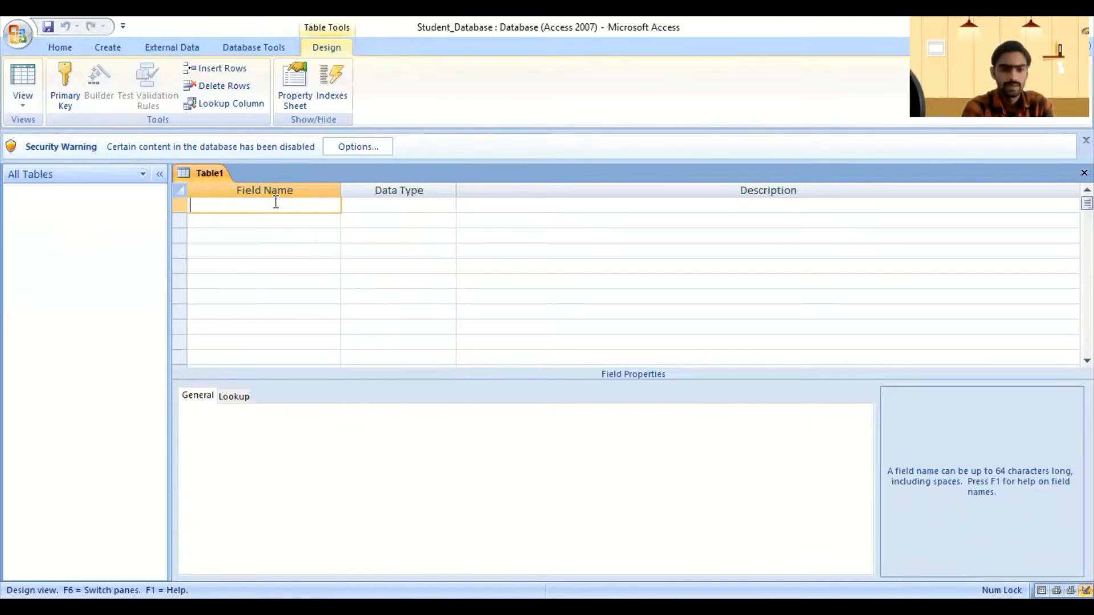
text(Roll)
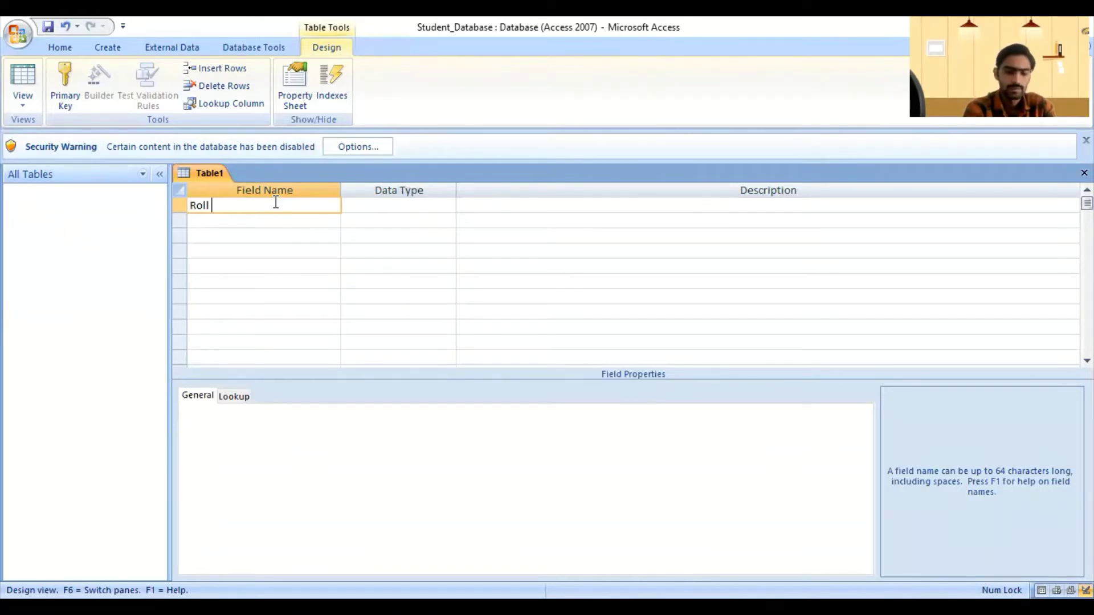
key(BackSpace)
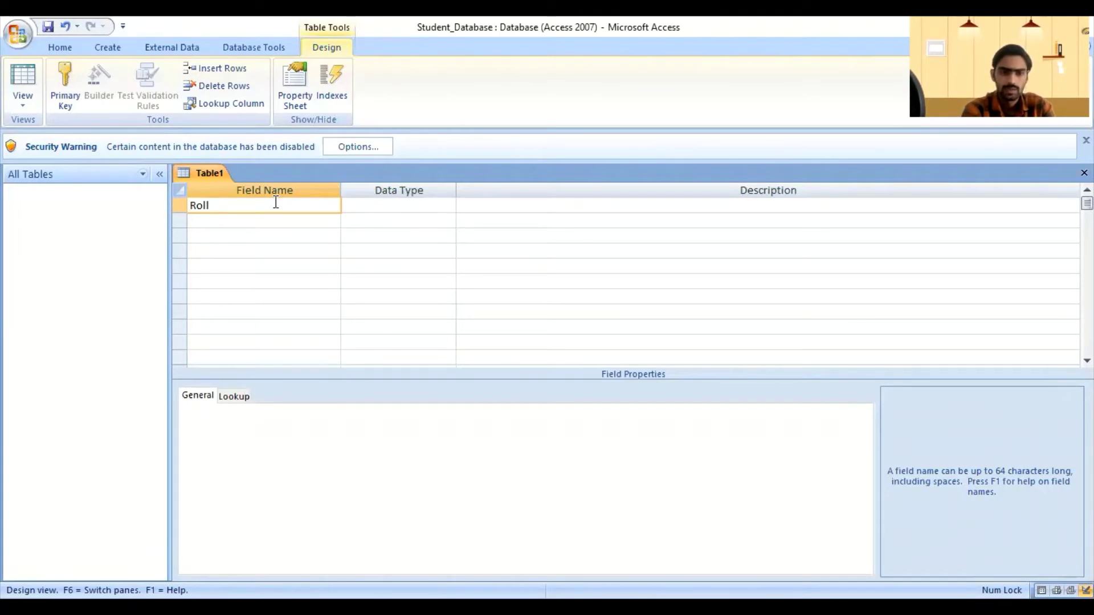
text(_)
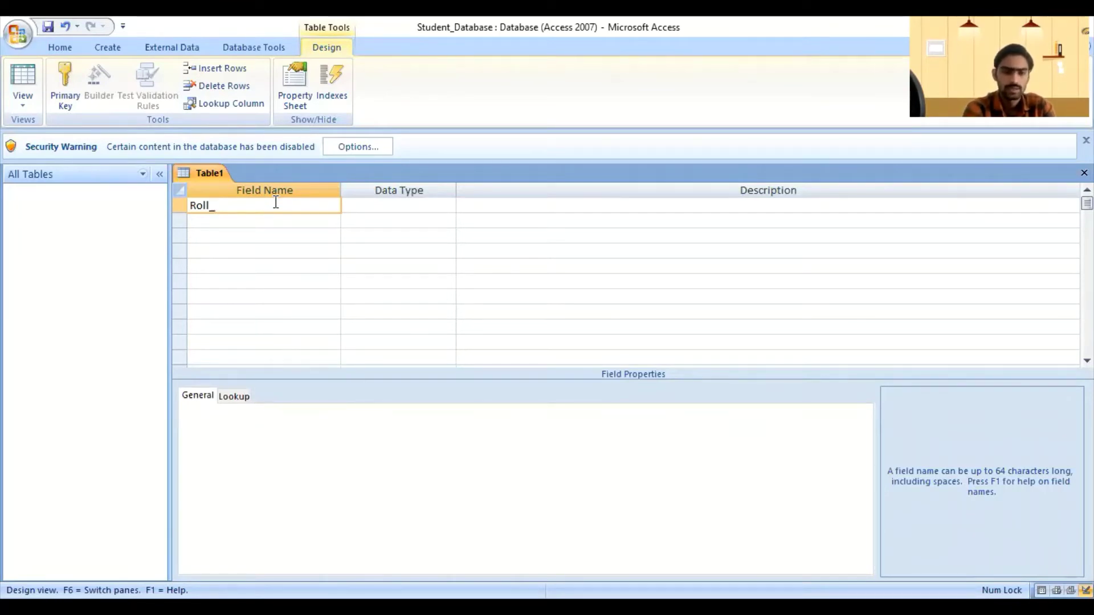
text(No)
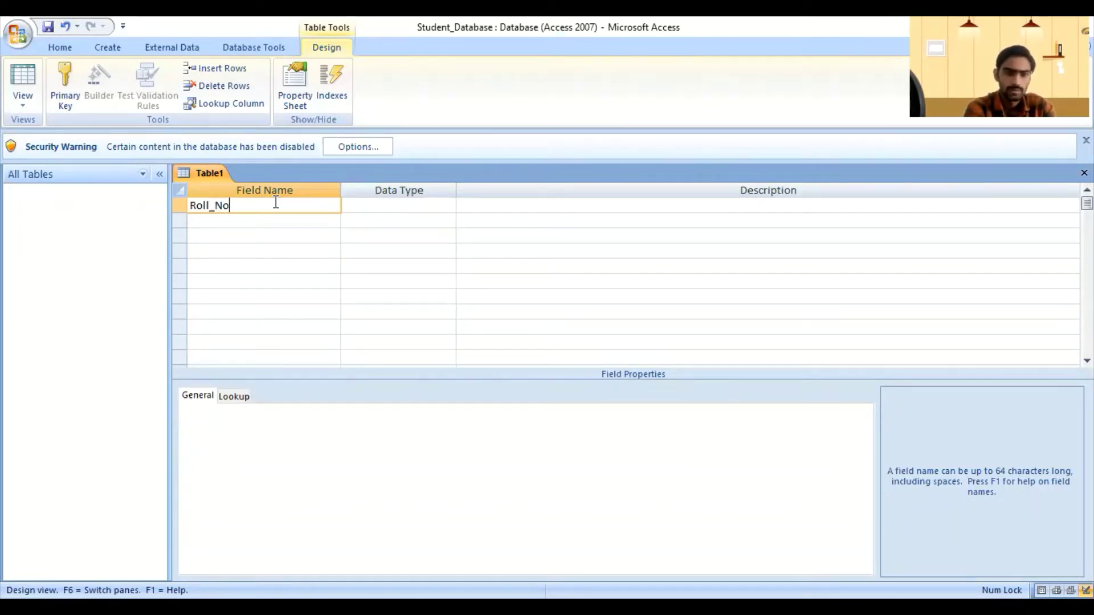
key(Tab)
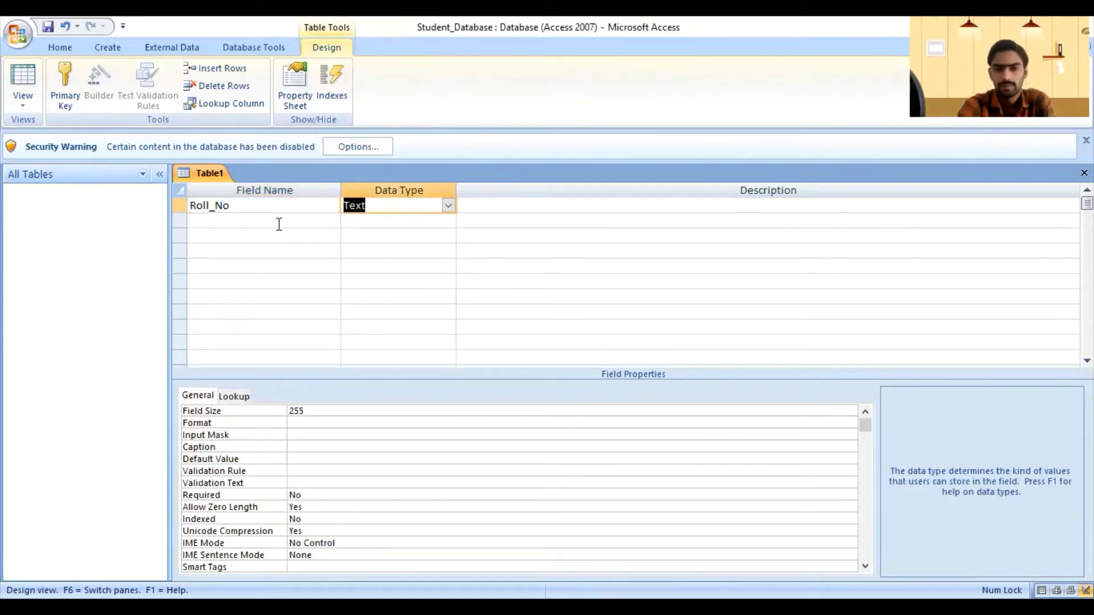
Step: Change Roll_No's data type from Text to AutoNumber
click(448, 207)
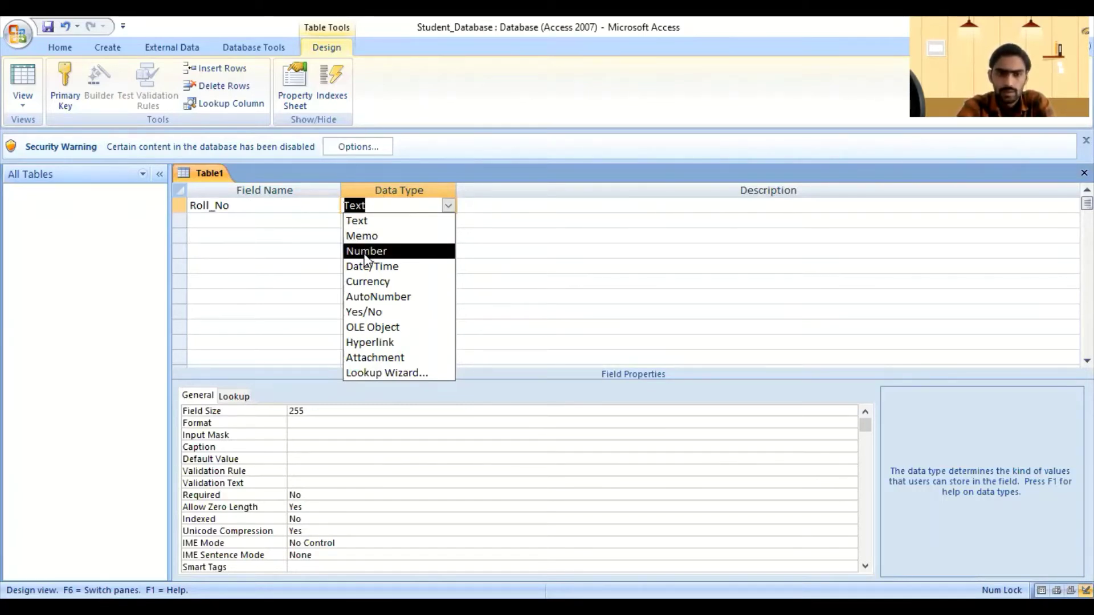
click(411, 253)
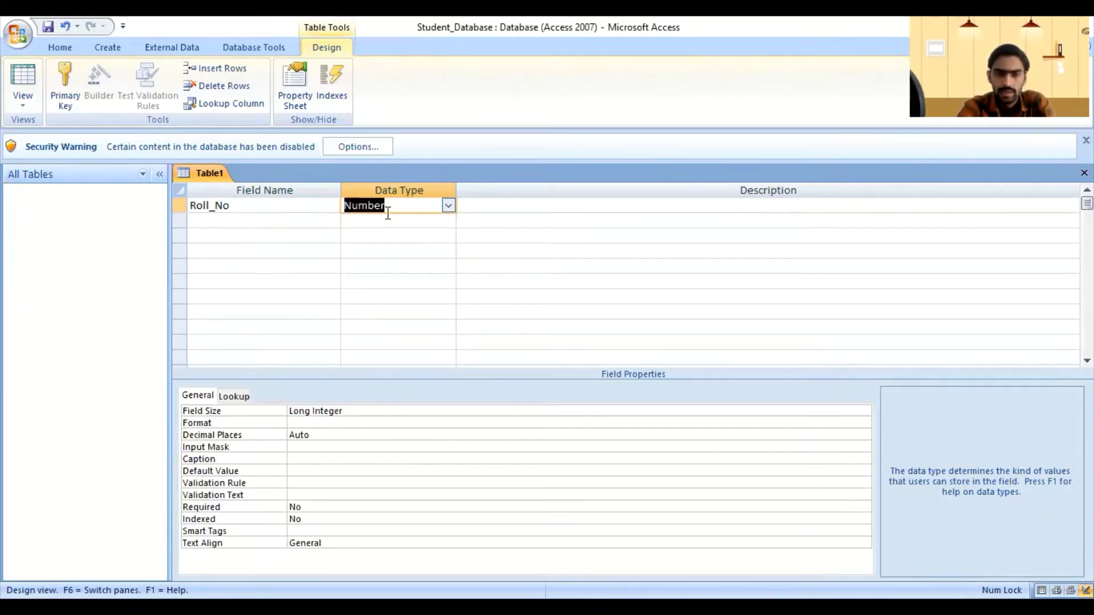
click(448, 206)
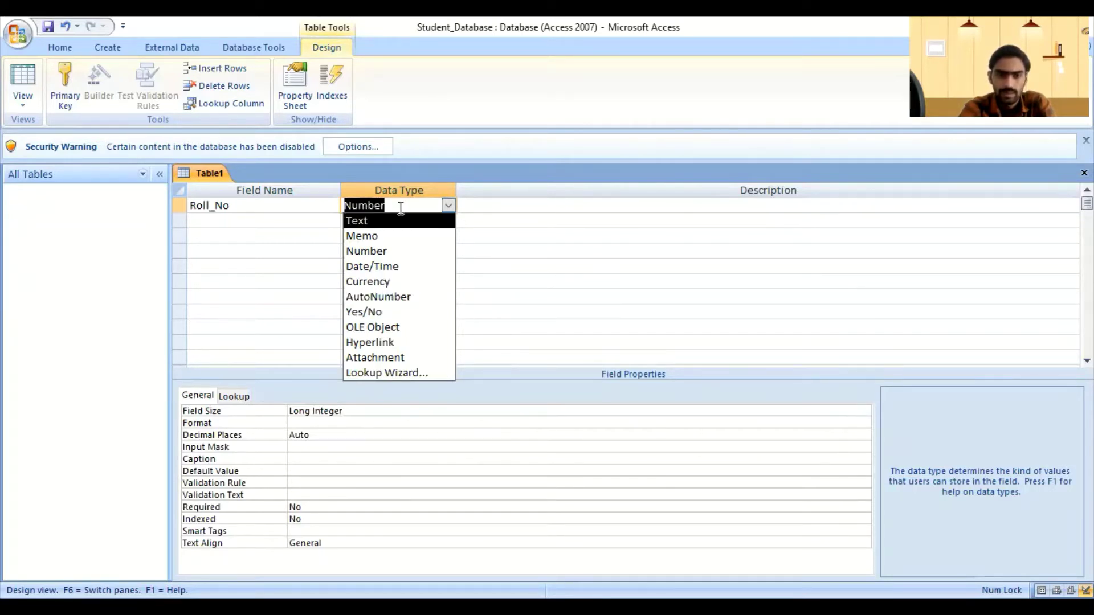
click(394, 297)
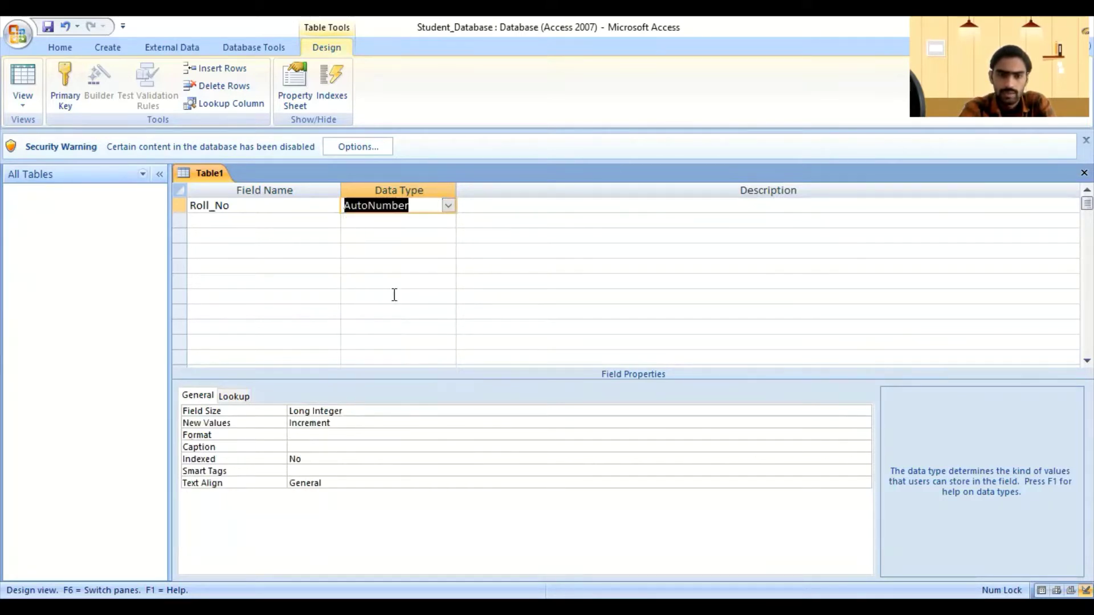
click(256, 216)
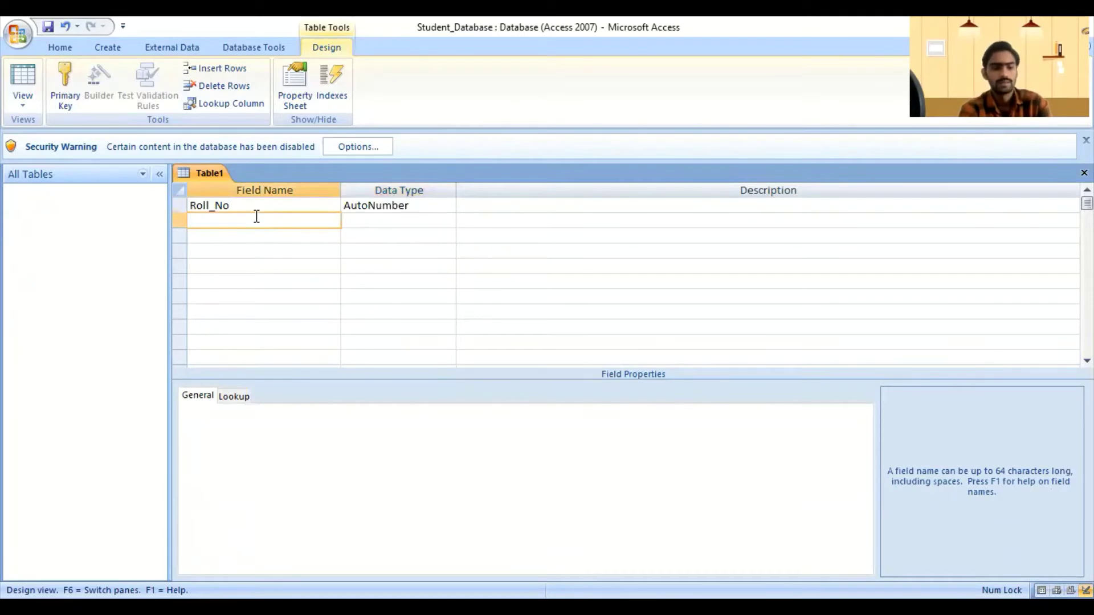
Step: Add a Name field, accepting the reserved-word warning and keeping it as Text
text(Nam)
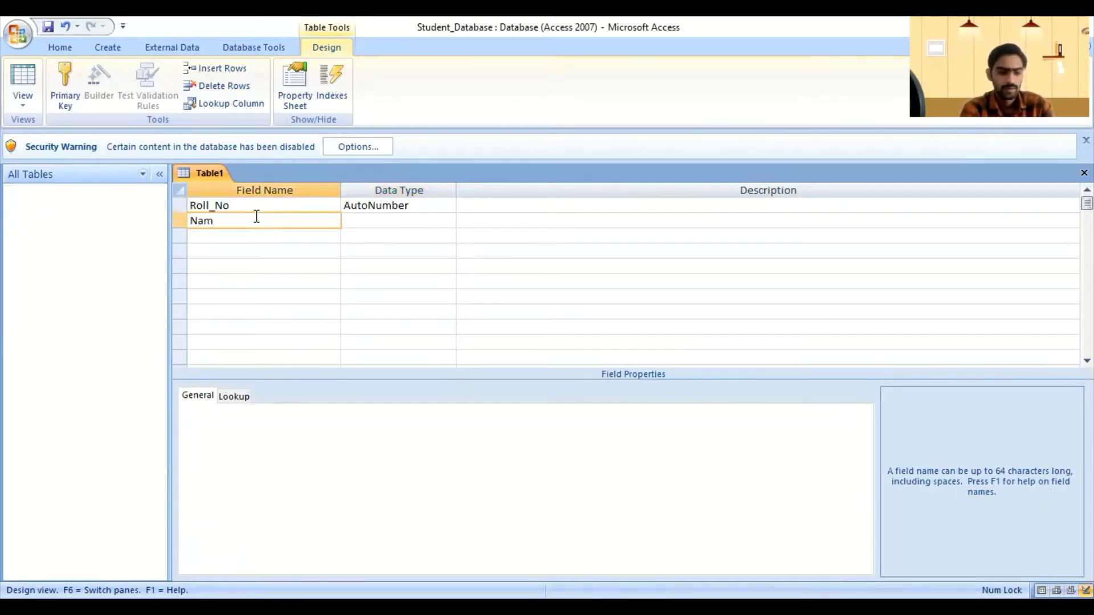
text(e)
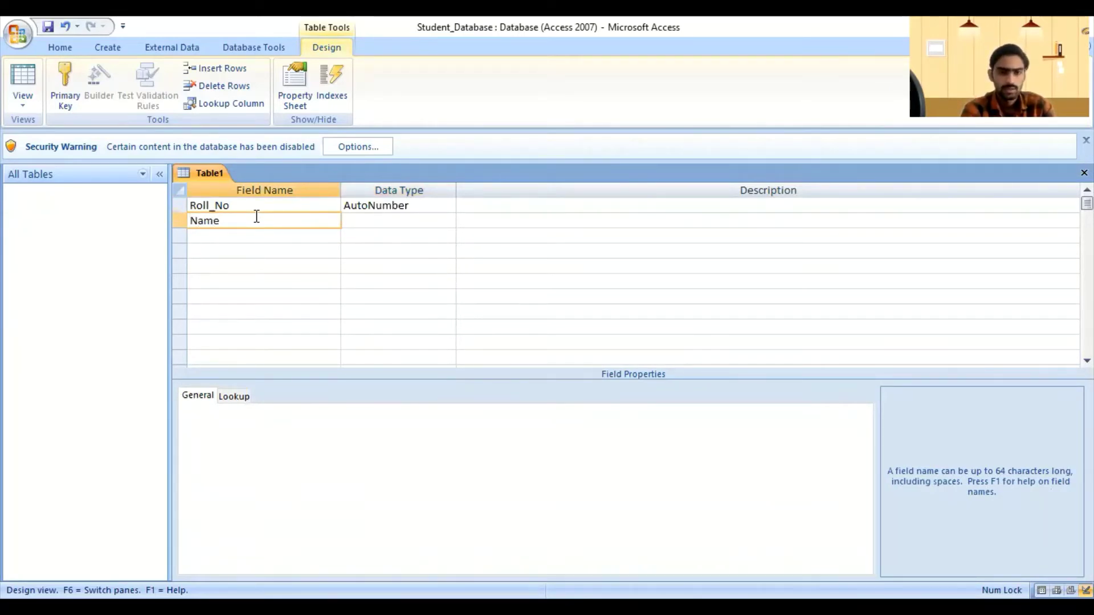
key(Tab)
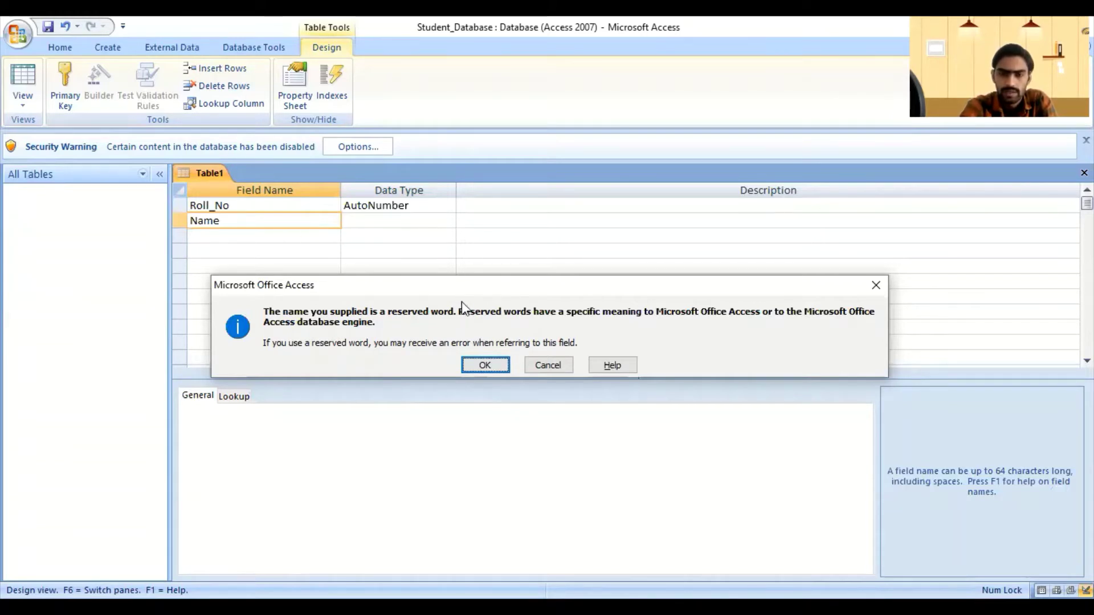
click(485, 365)
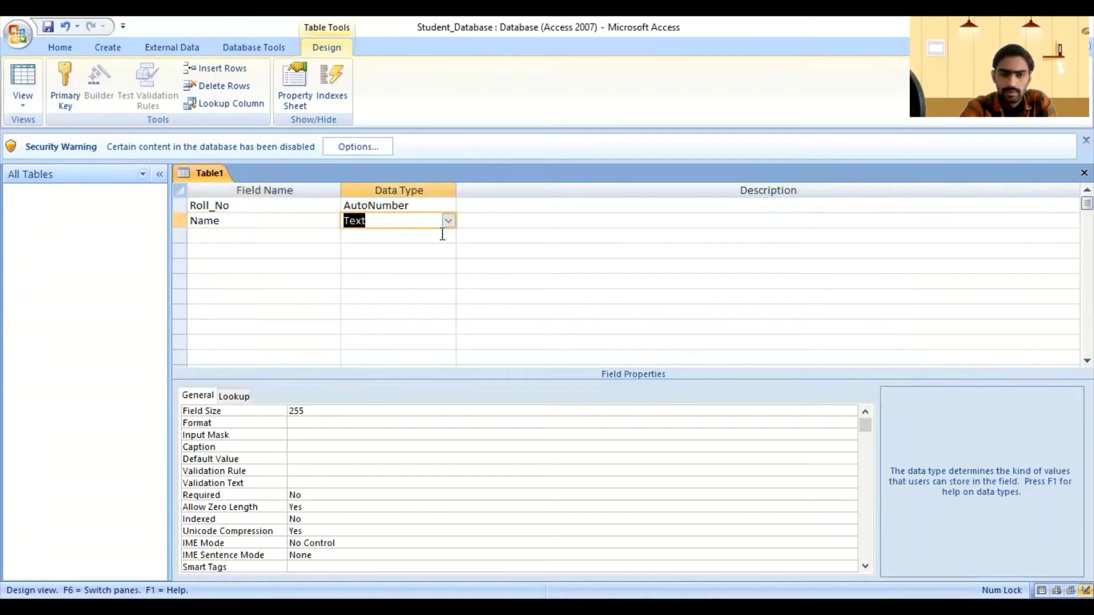
Step: Add a Contact field with the Number data type
click(297, 234)
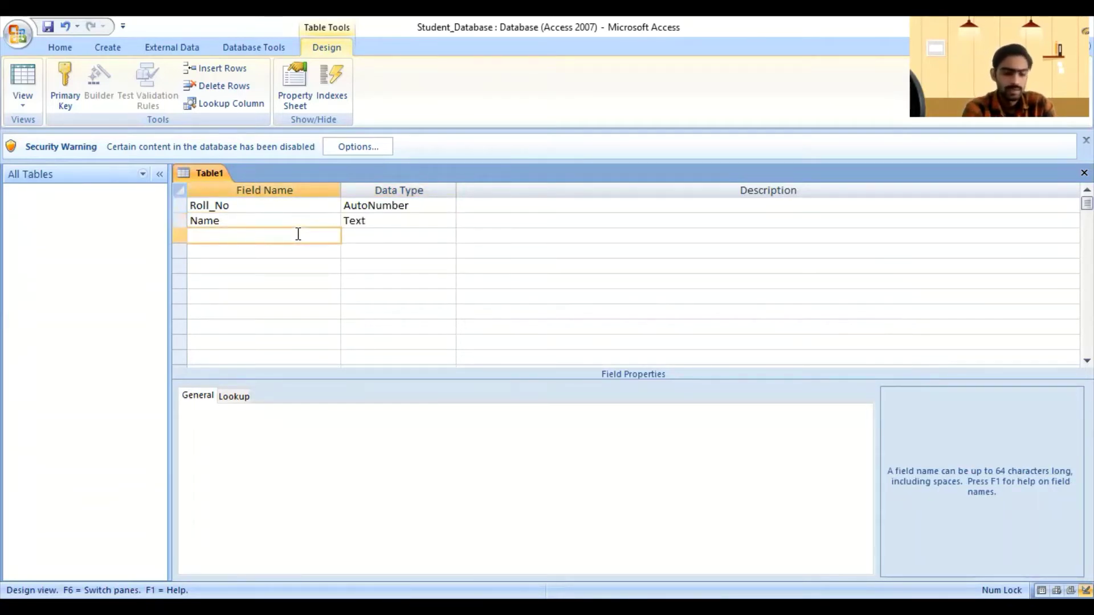
text(Contact)
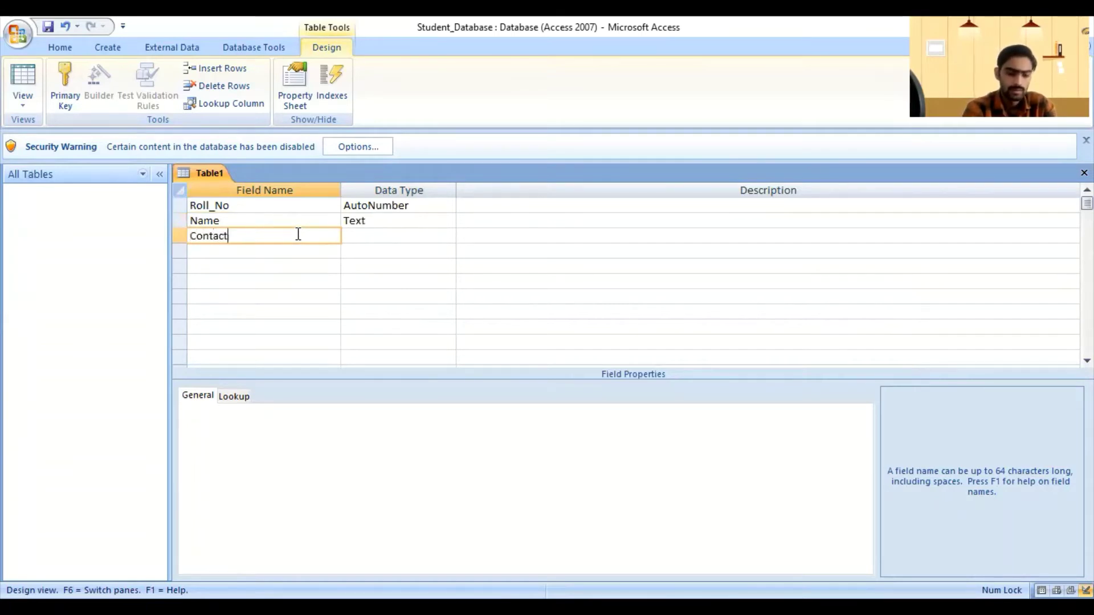
click(402, 234)
click(449, 237)
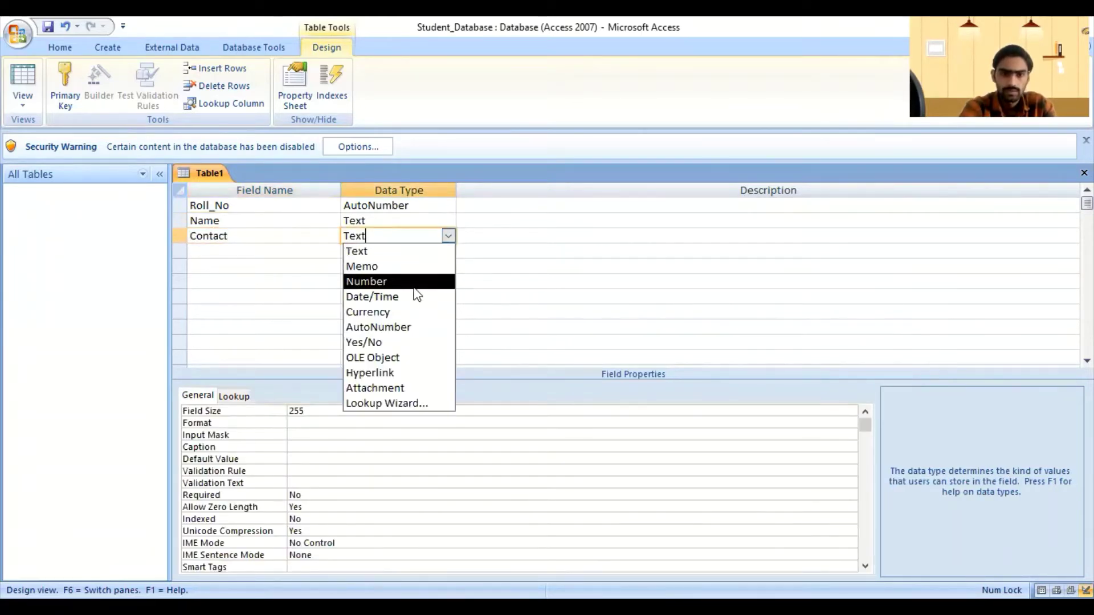
click(367, 283)
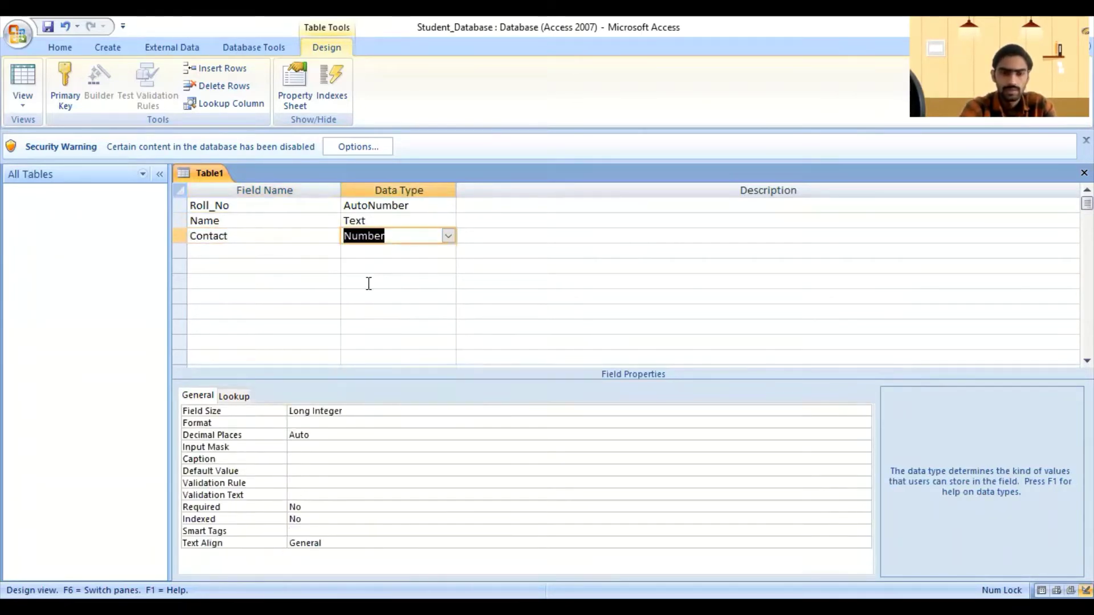
click(296, 251)
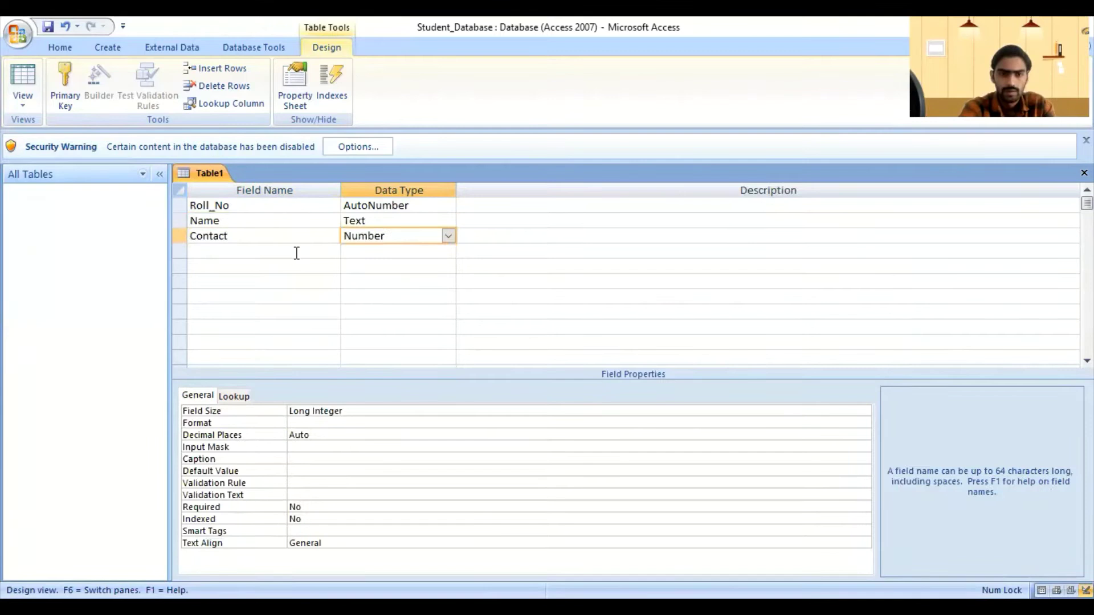
click(402, 234)
click(448, 235)
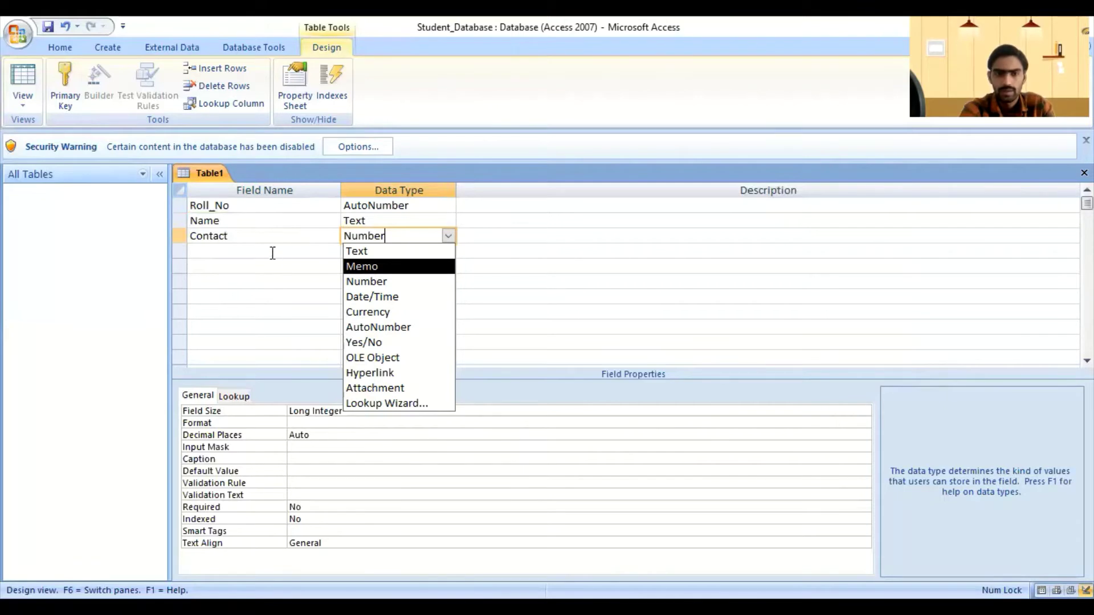
click(237, 249)
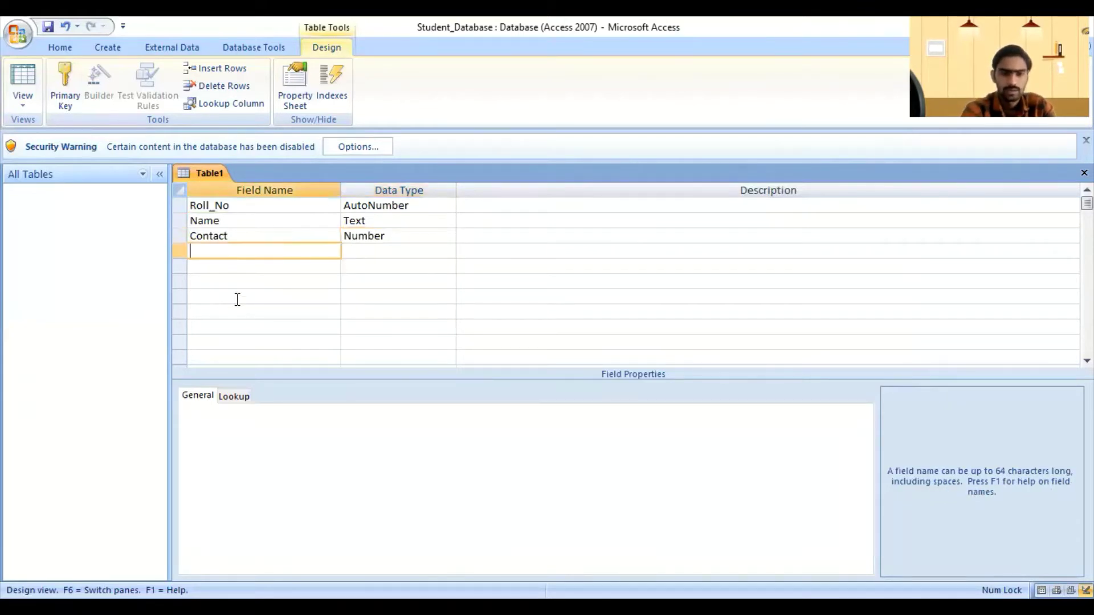
Step: Add an Address field with the Memo data type
text(A)
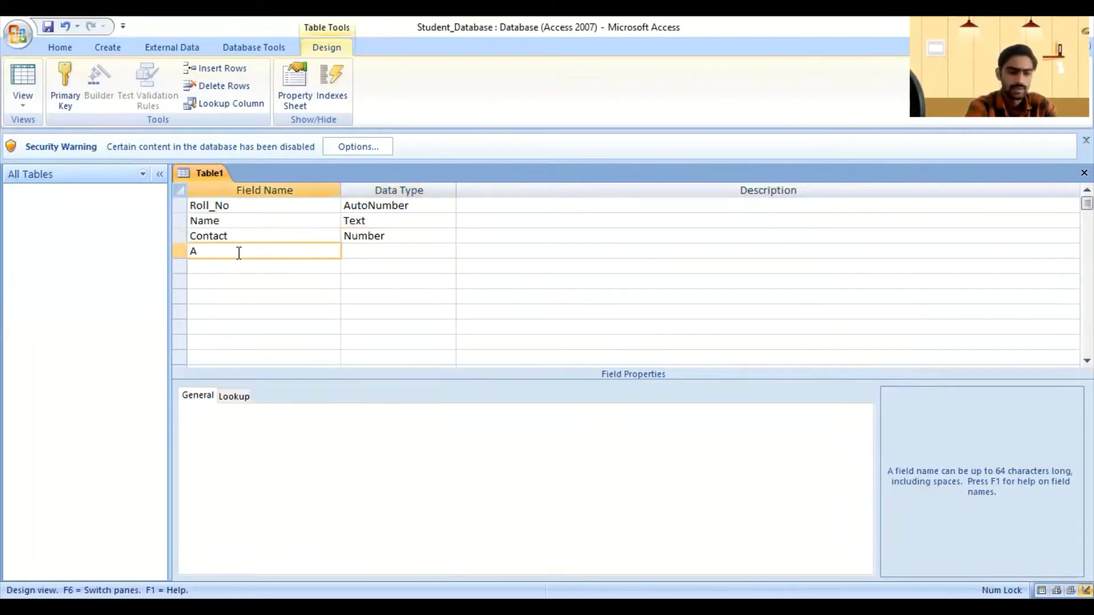
text(ddress)
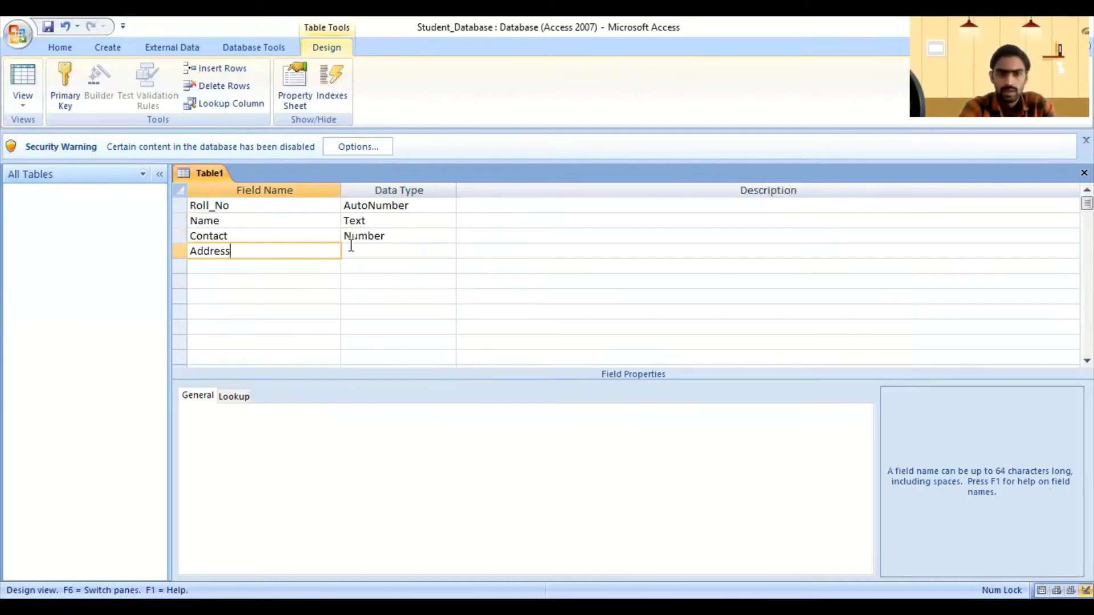
click(373, 249)
click(448, 251)
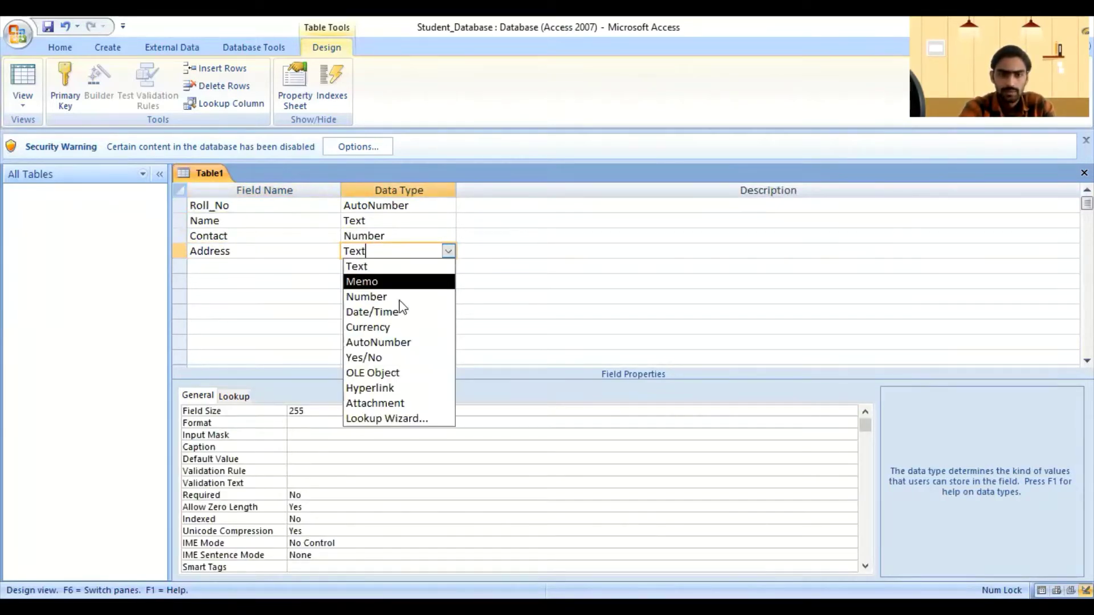
click(358, 282)
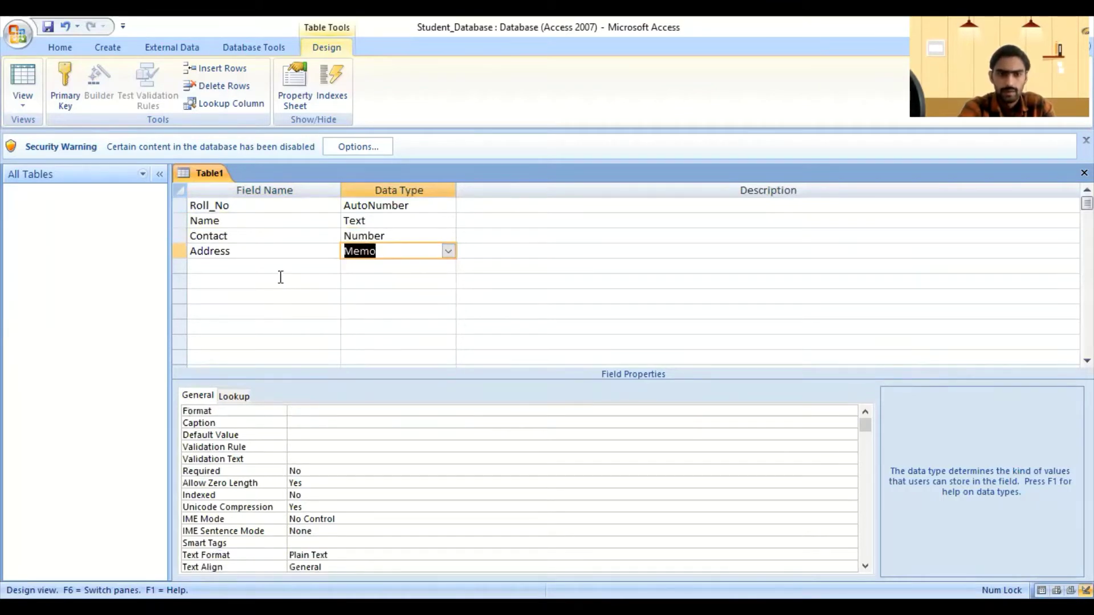
click(400, 266)
click(436, 250)
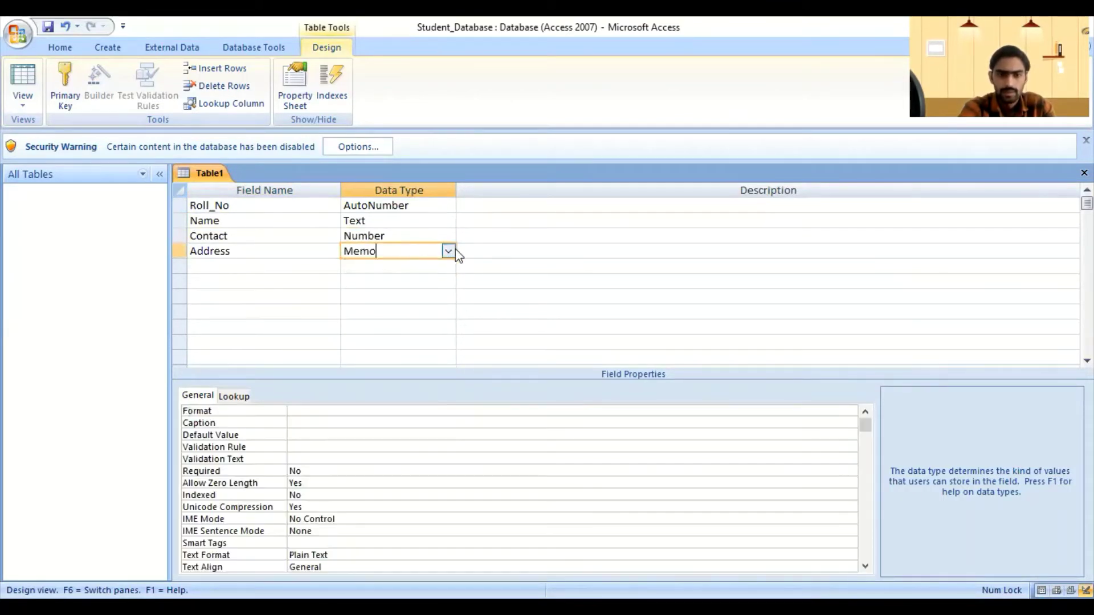
click(454, 249)
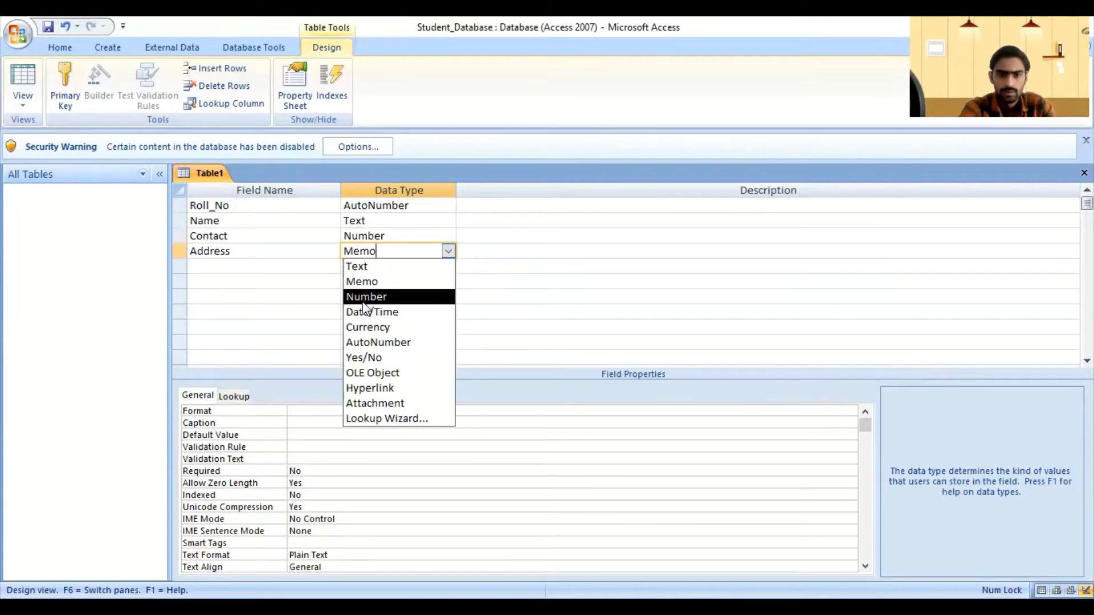
click(258, 265)
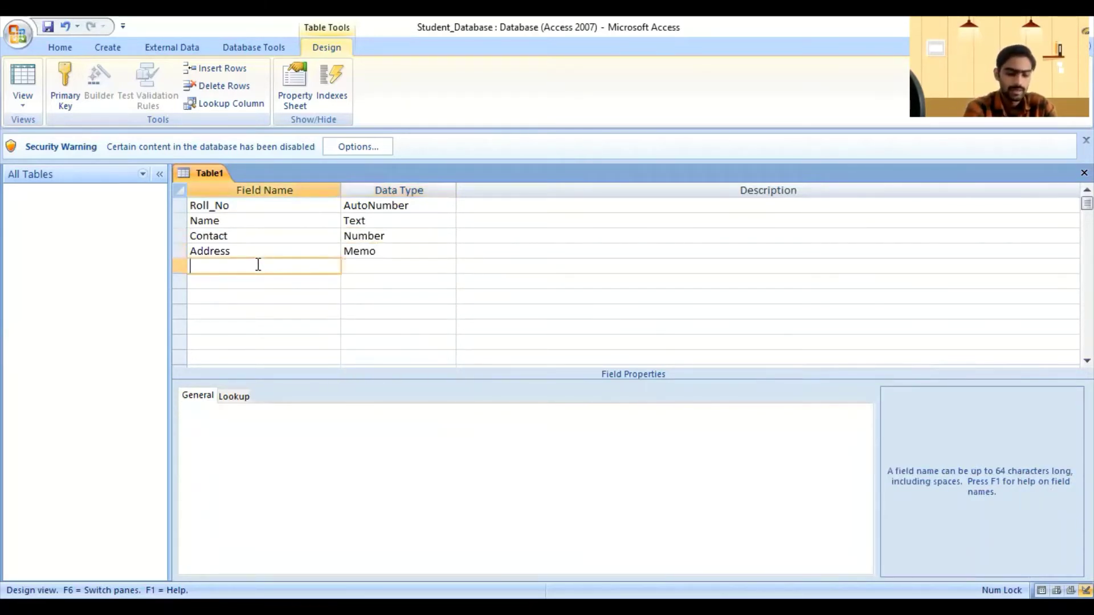
Step: Add a DOB field with the Date/Time data type
text(Dob)
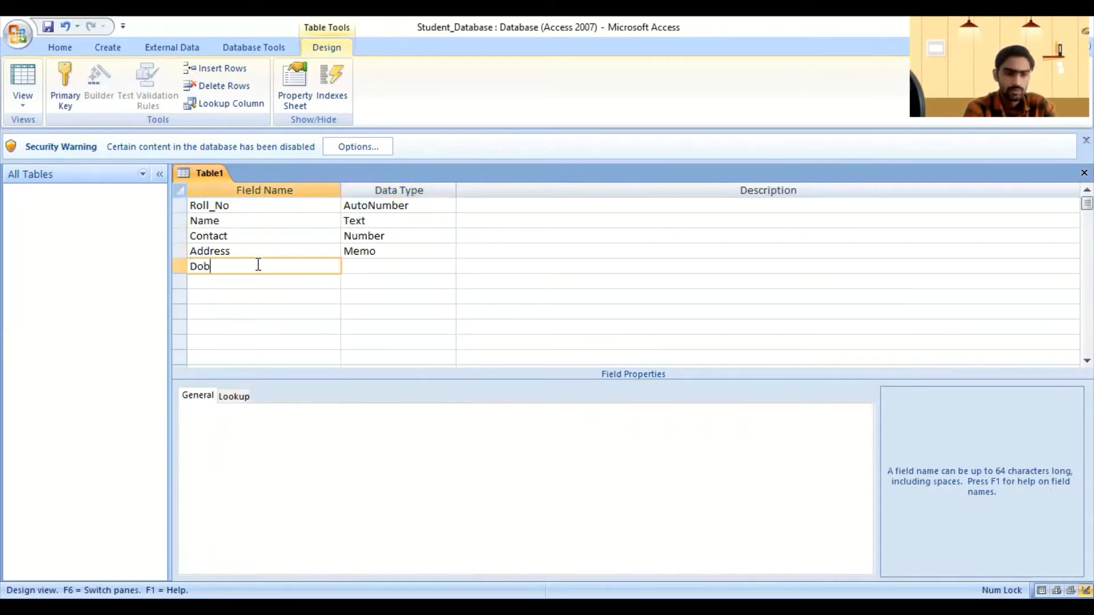
key(BackSpace)
key(BackSpace)
key(Caps_Lock)
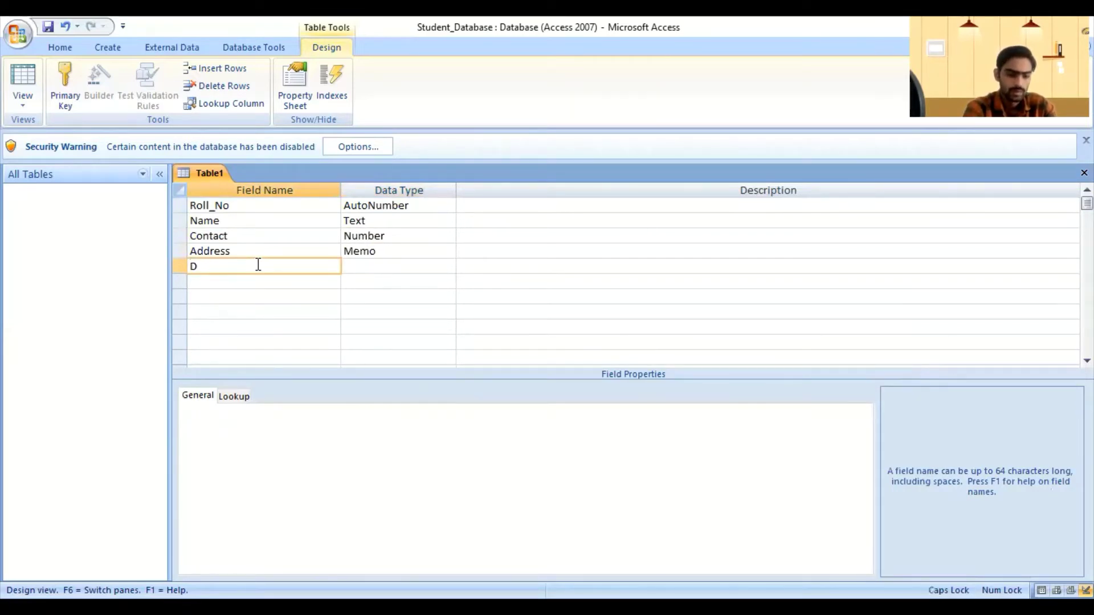
text(OB)
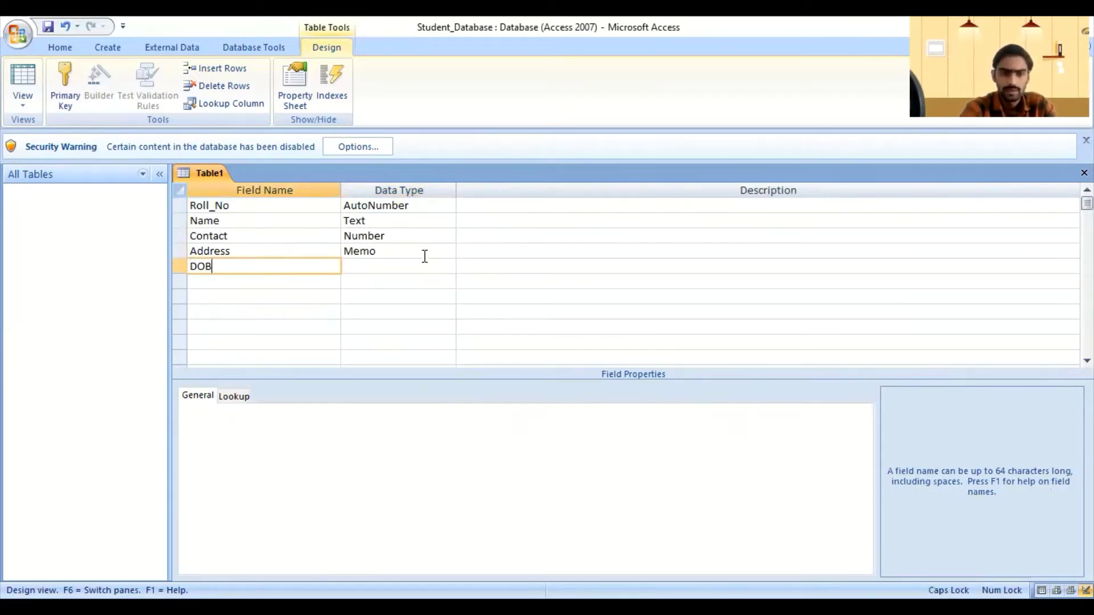
click(425, 261)
click(446, 268)
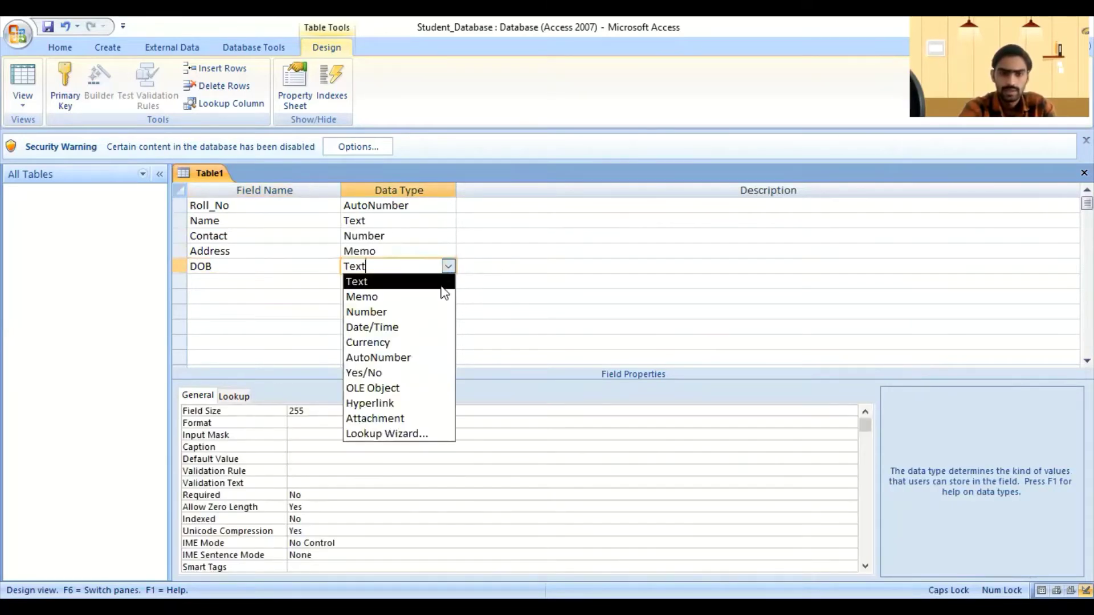
click(380, 328)
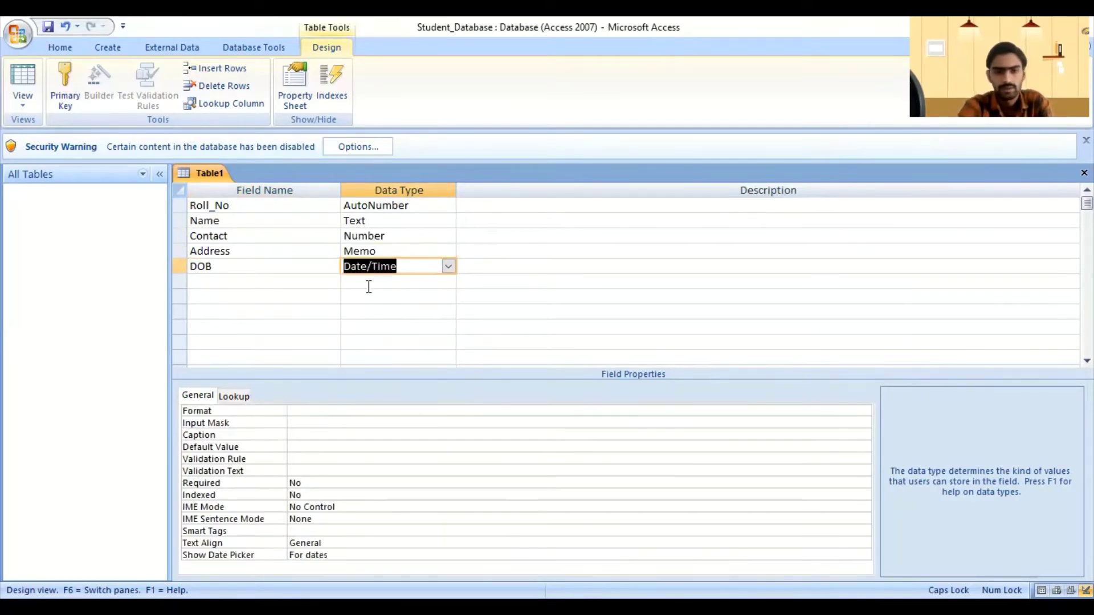
click(448, 266)
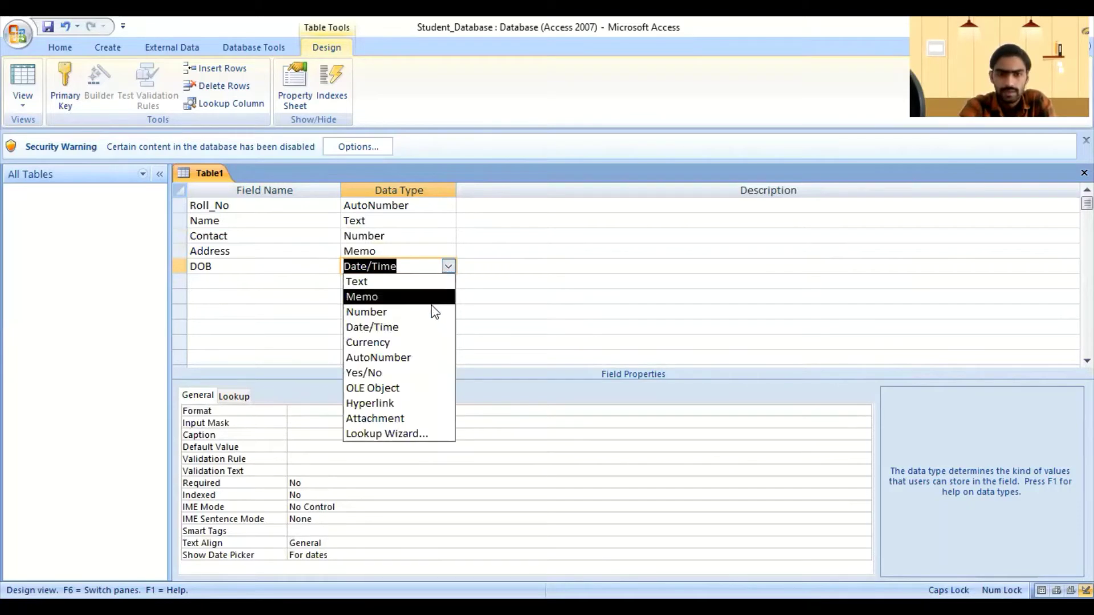
Step: Add a Fees field with the Currency data type
click(256, 281)
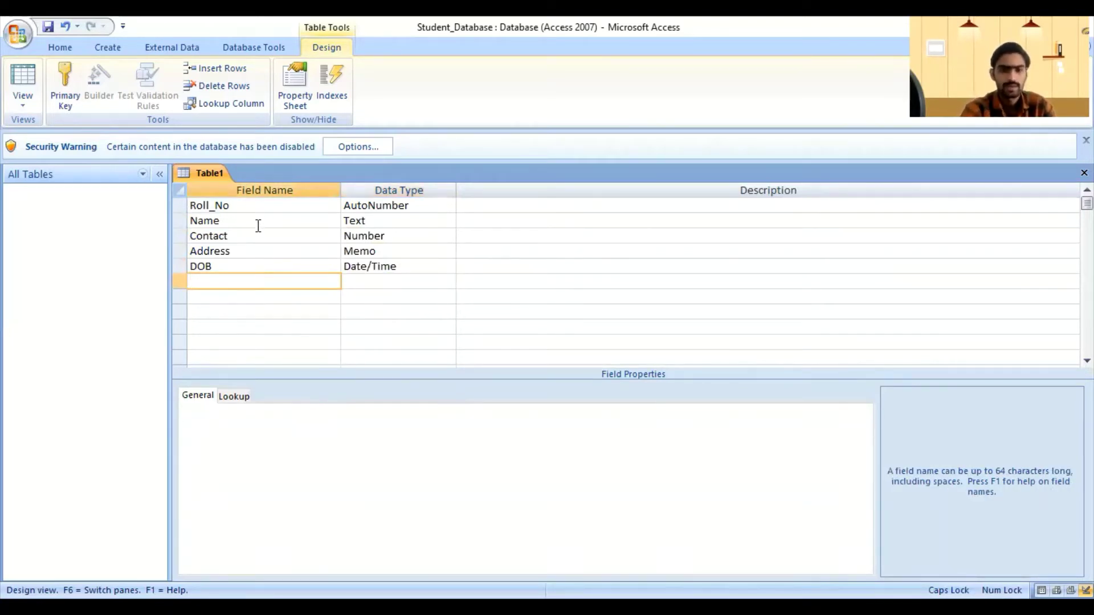
text(fEES)
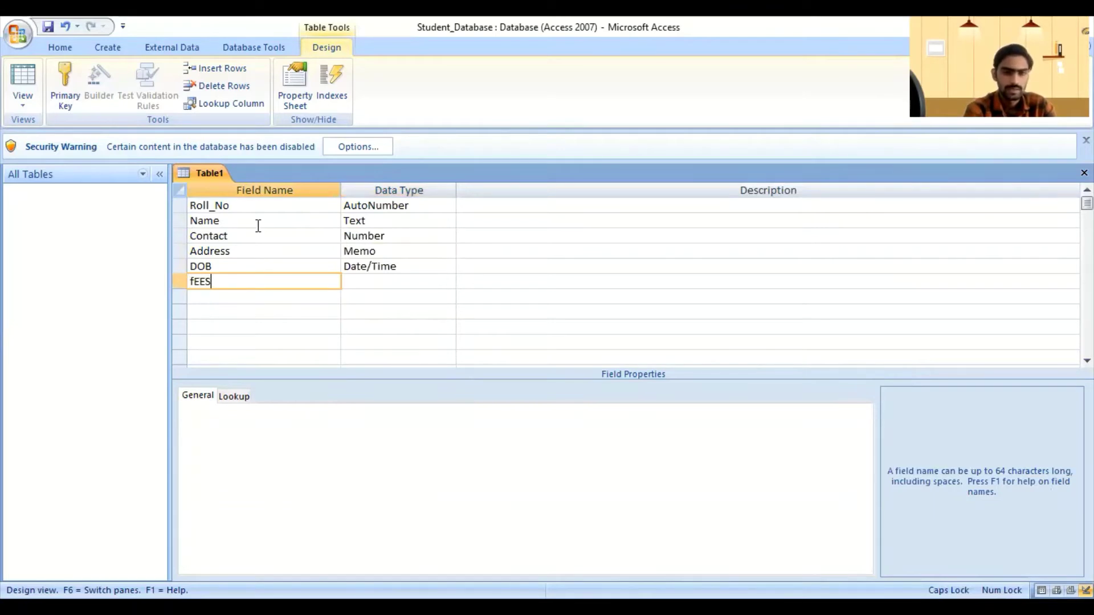
key(BackSpace)
key(BackSpace)
key(BackSpace)
key(Caps_Lock)
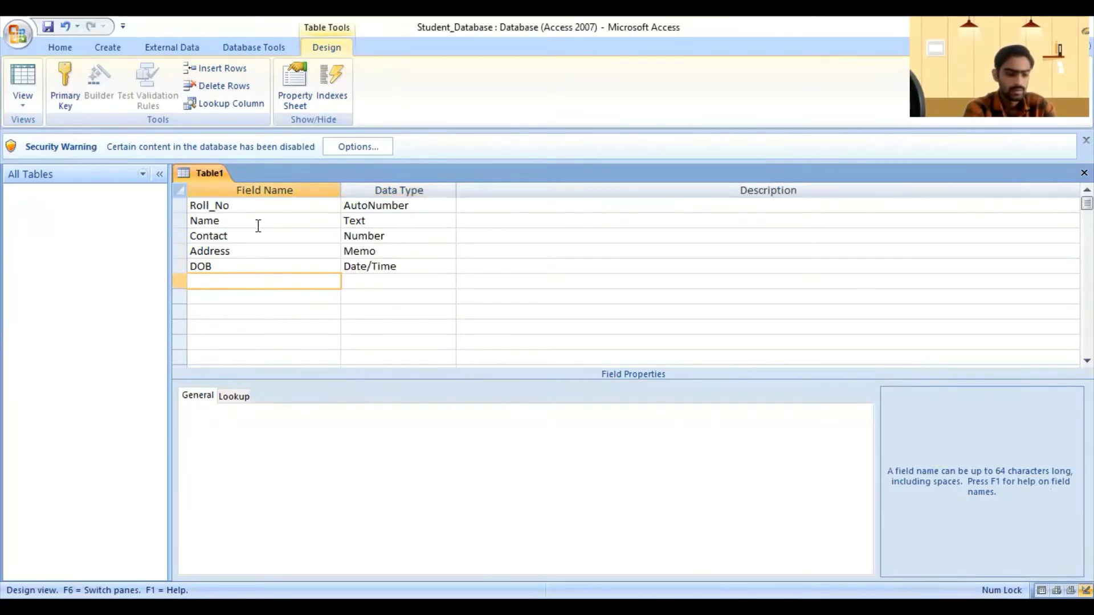
text(Fees)
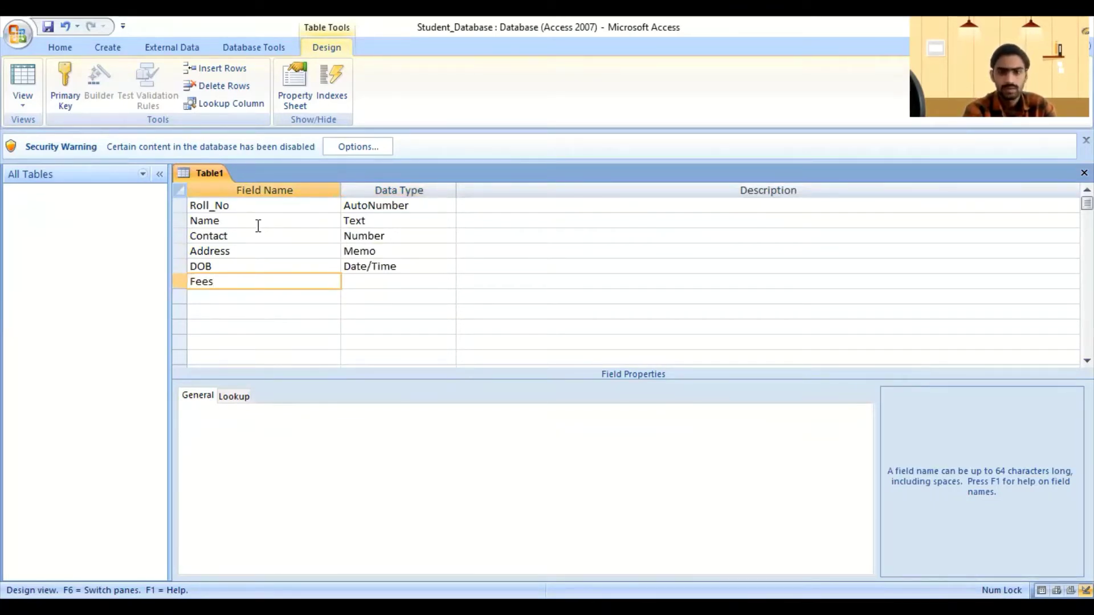
click(376, 281)
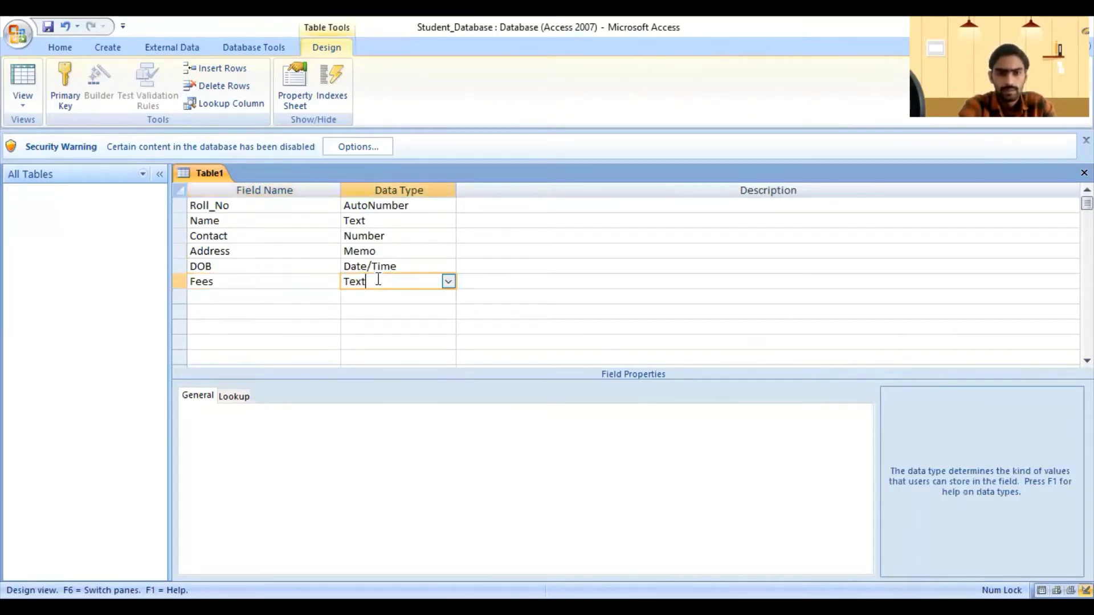
click(448, 283)
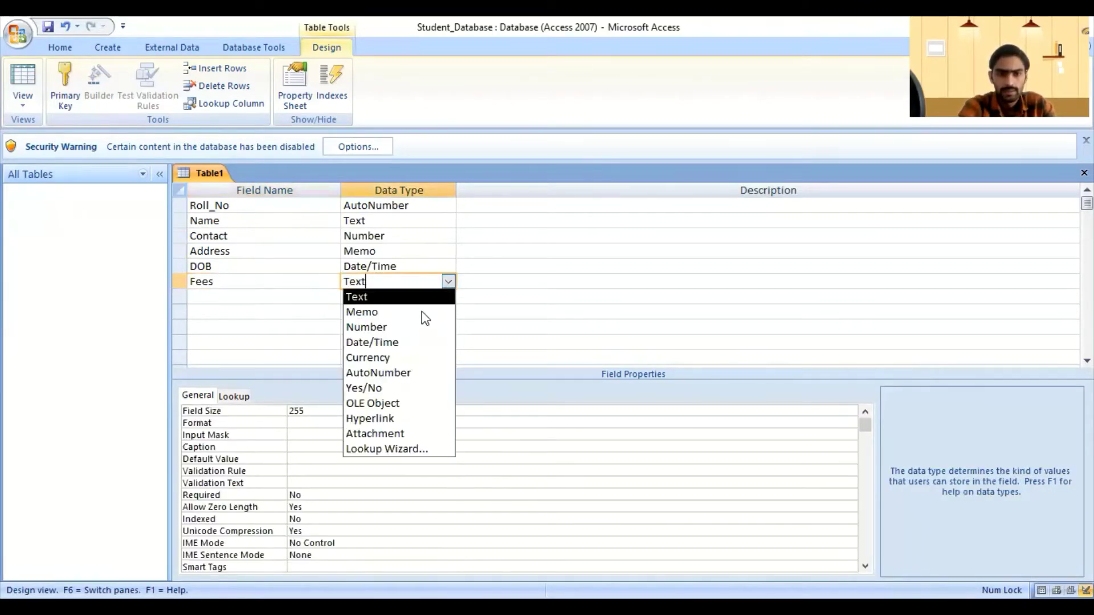
click(385, 359)
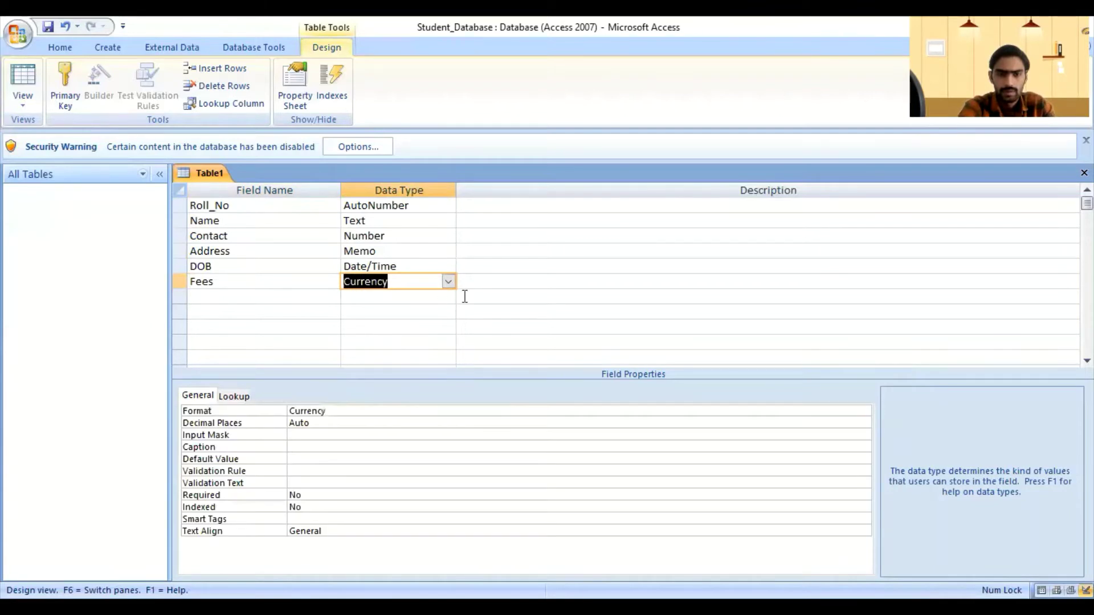
click(449, 283)
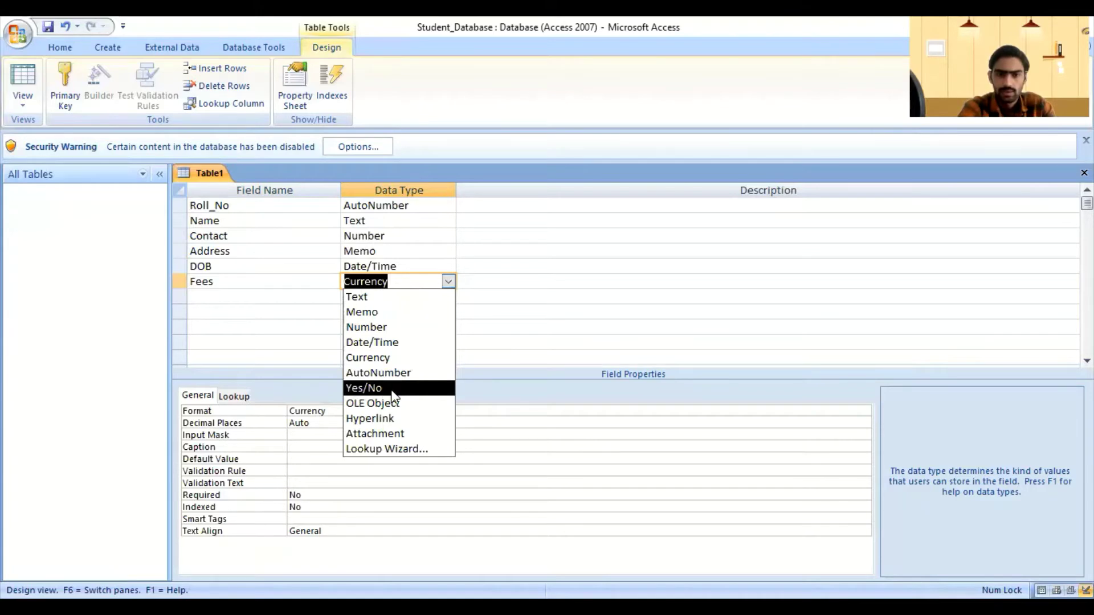
click(260, 296)
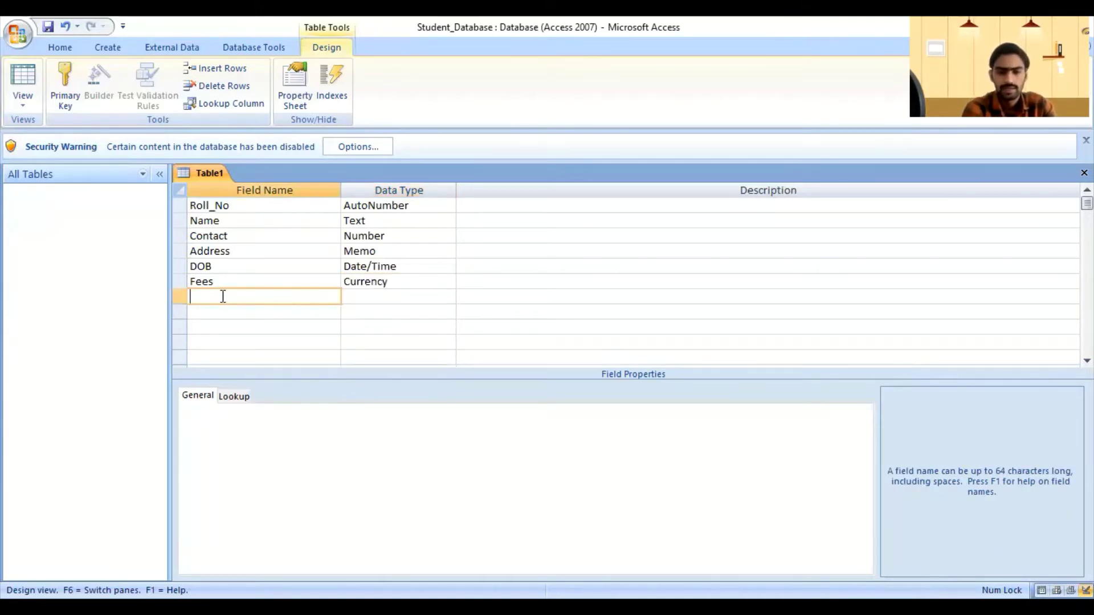
Step: Add a 'Do you Work on Computer' field with the Yes/No data type
text(Do)
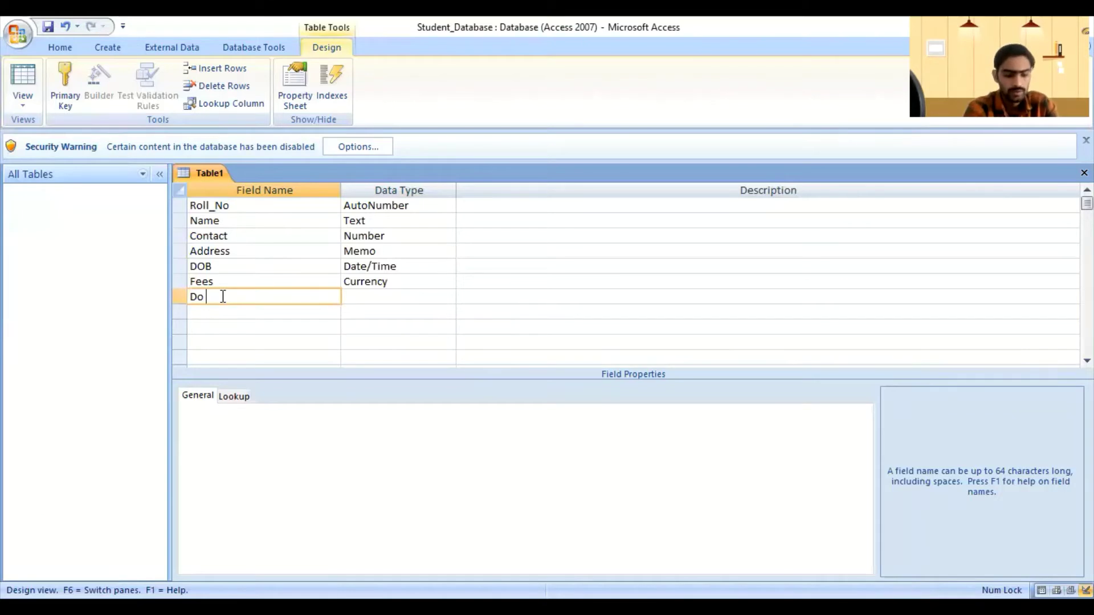
text( wr)
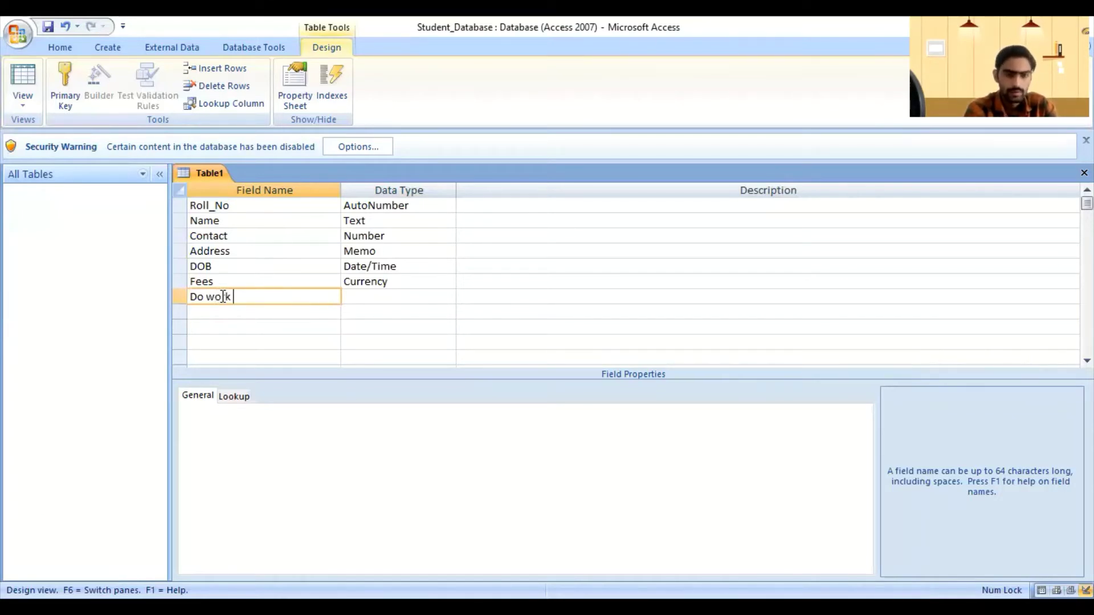
key(BackSpace)
key(BackSpace)
key(BackSpace)
key(BackSpace)
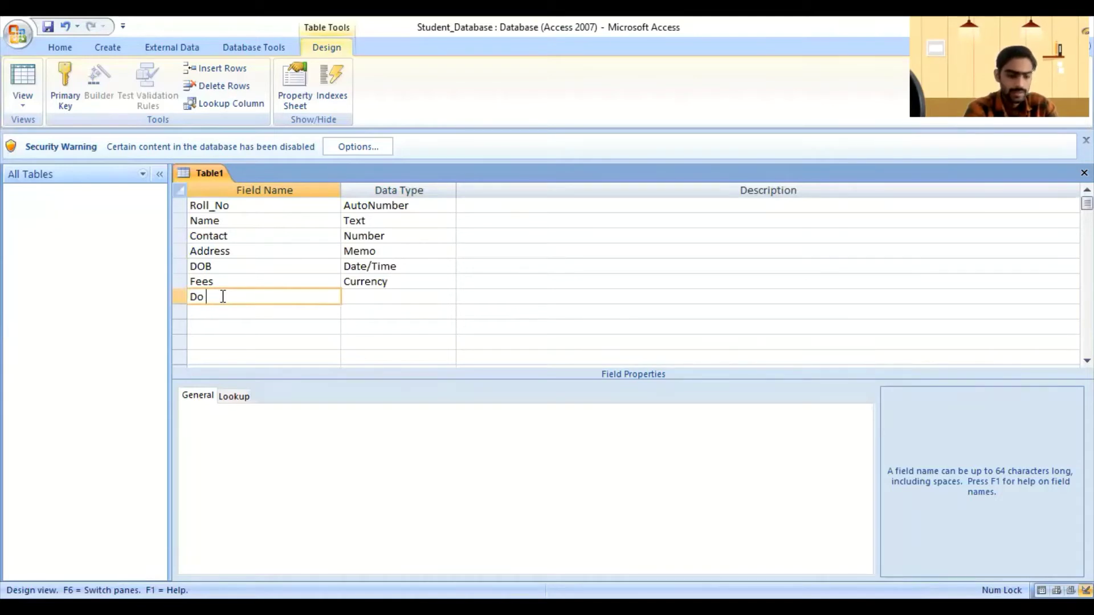
text(you Wor)
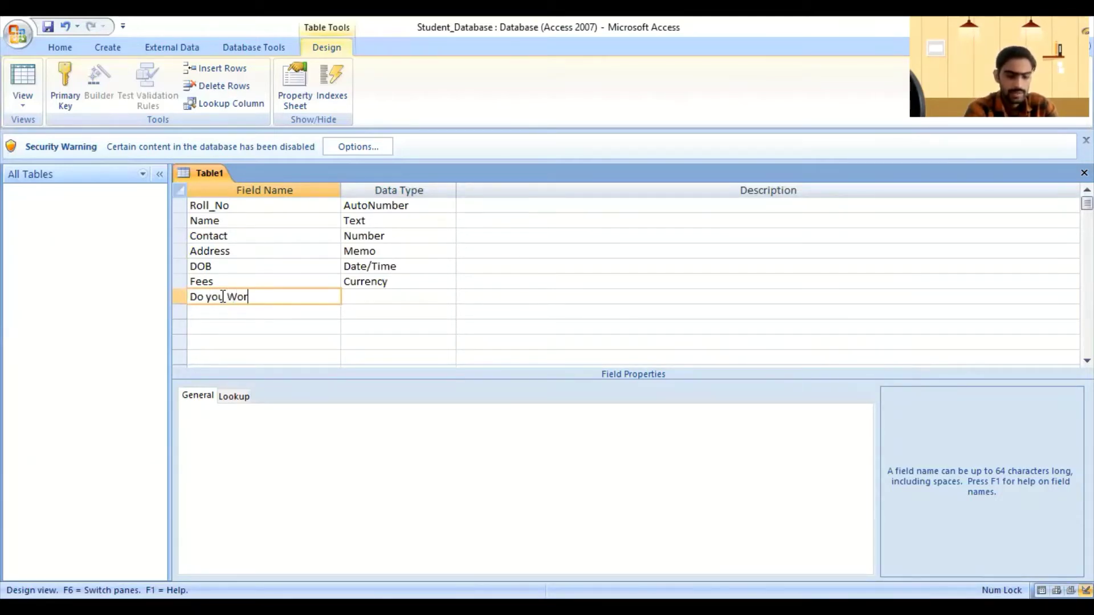
text(k on)
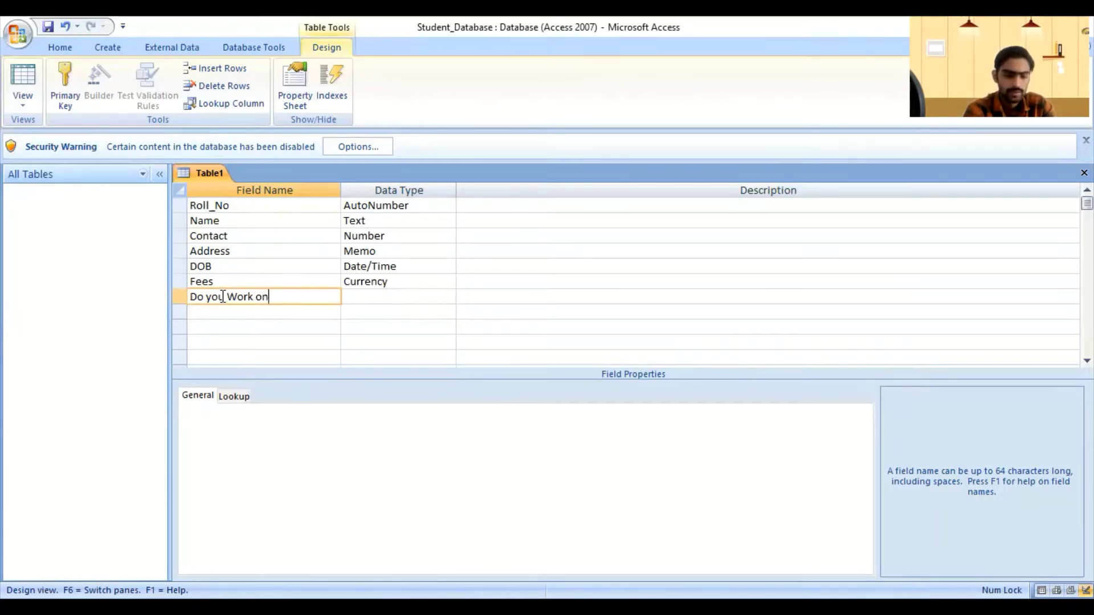
text(Comp)
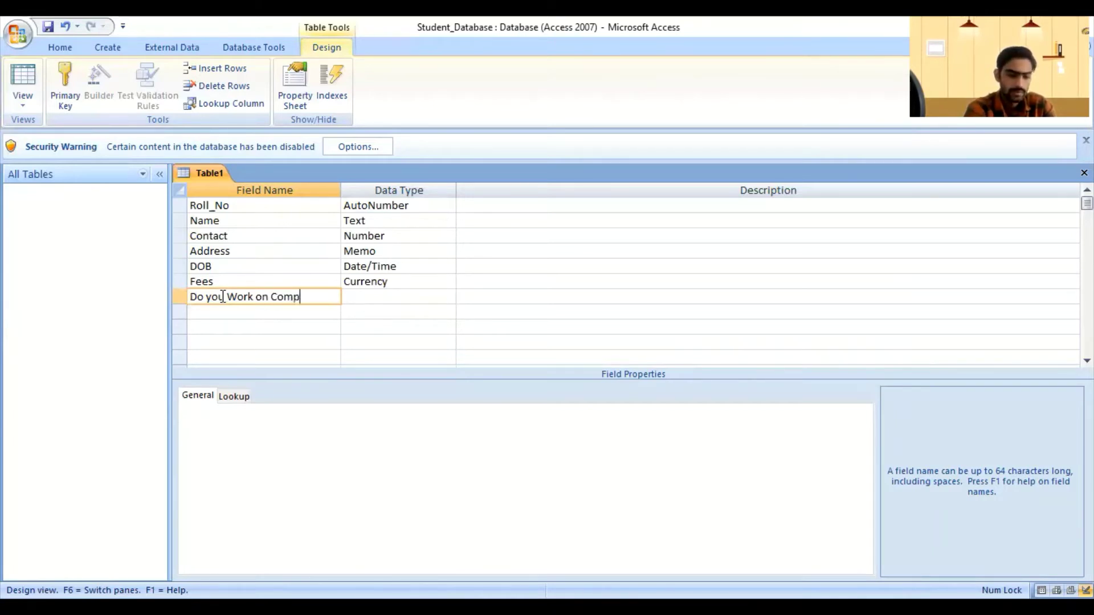
text(uter)
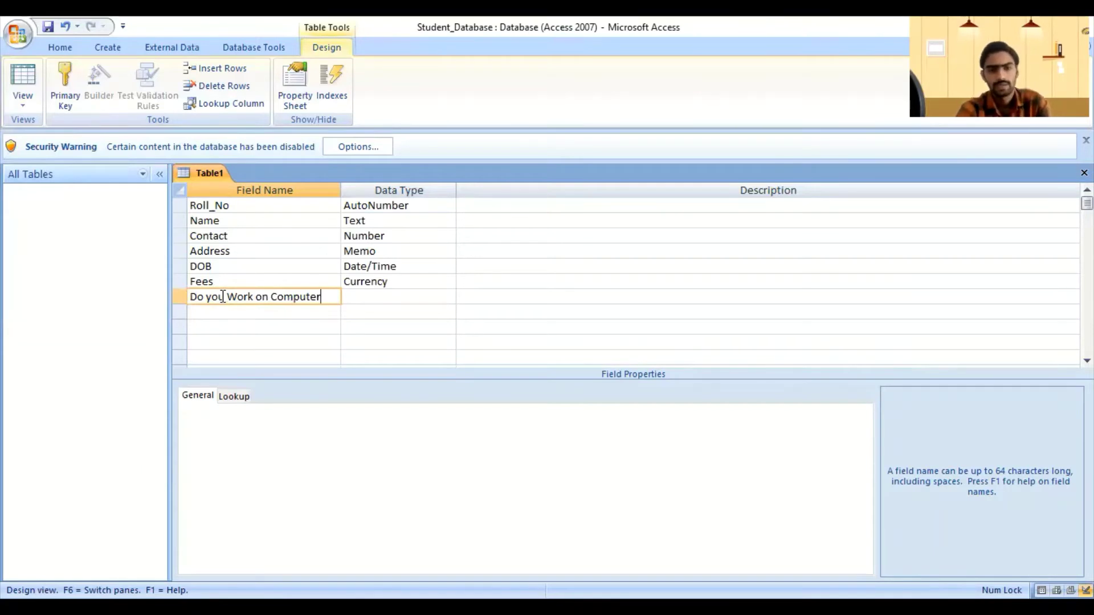
click(431, 293)
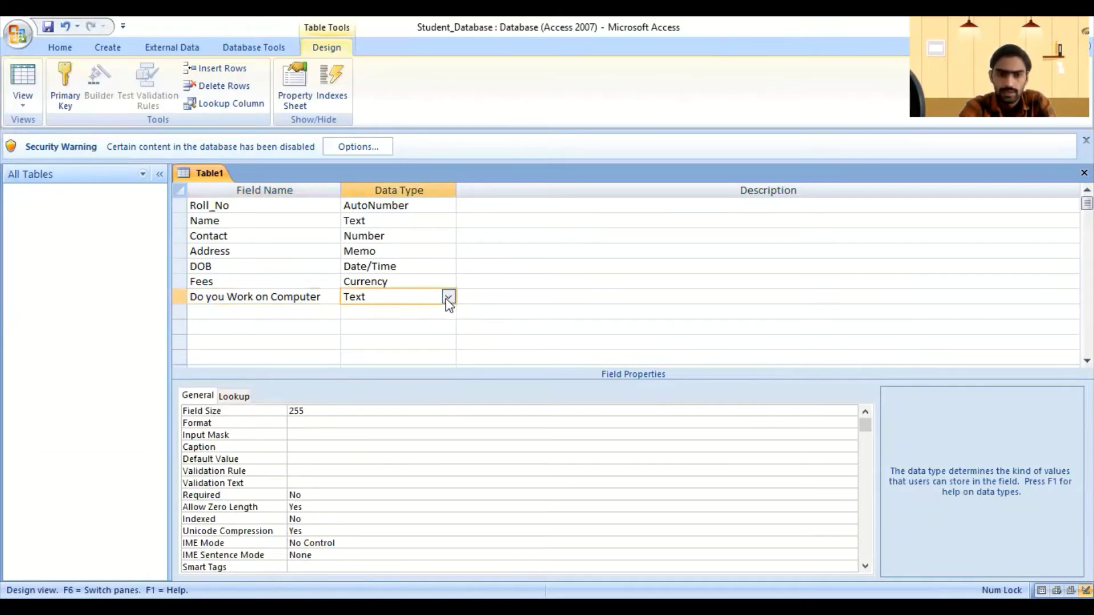
click(447, 298)
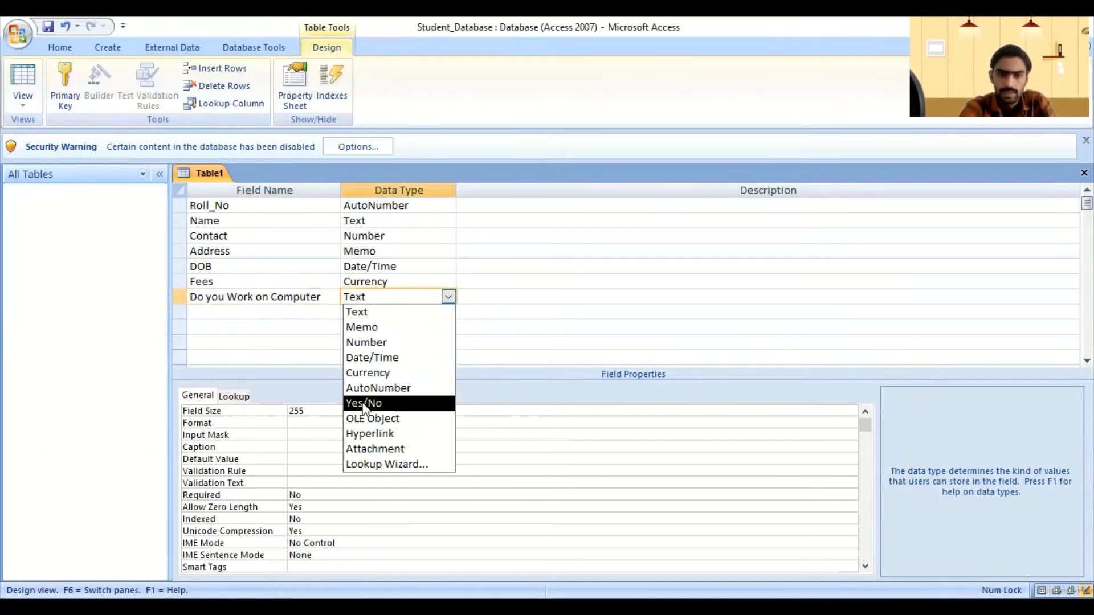
click(387, 404)
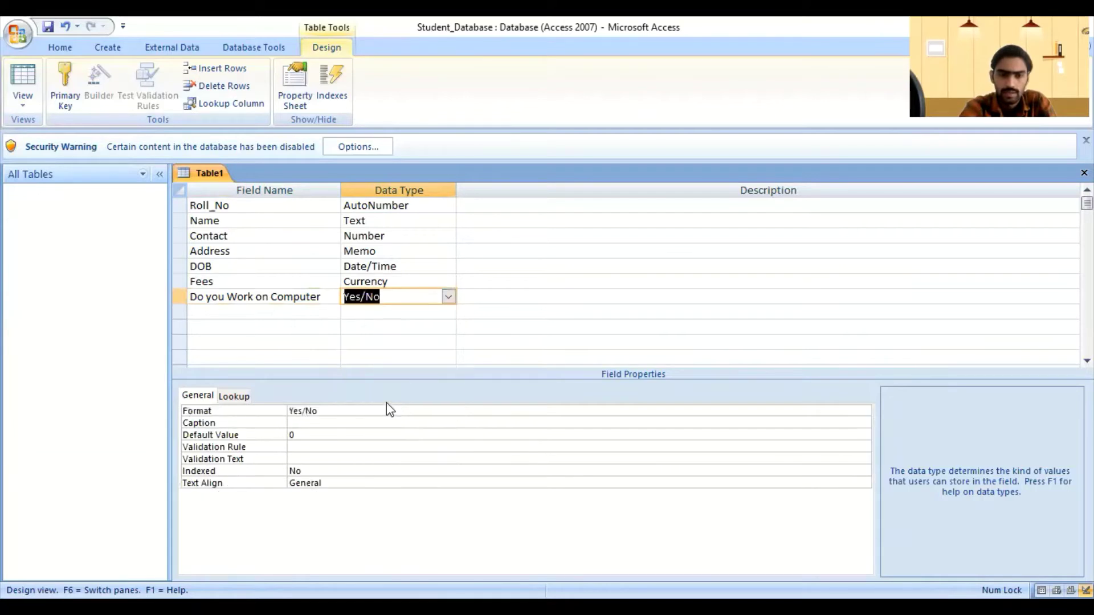
Step: Add a Gmail field below the Yes/No field with the Hyperlink data type
click(449, 296)
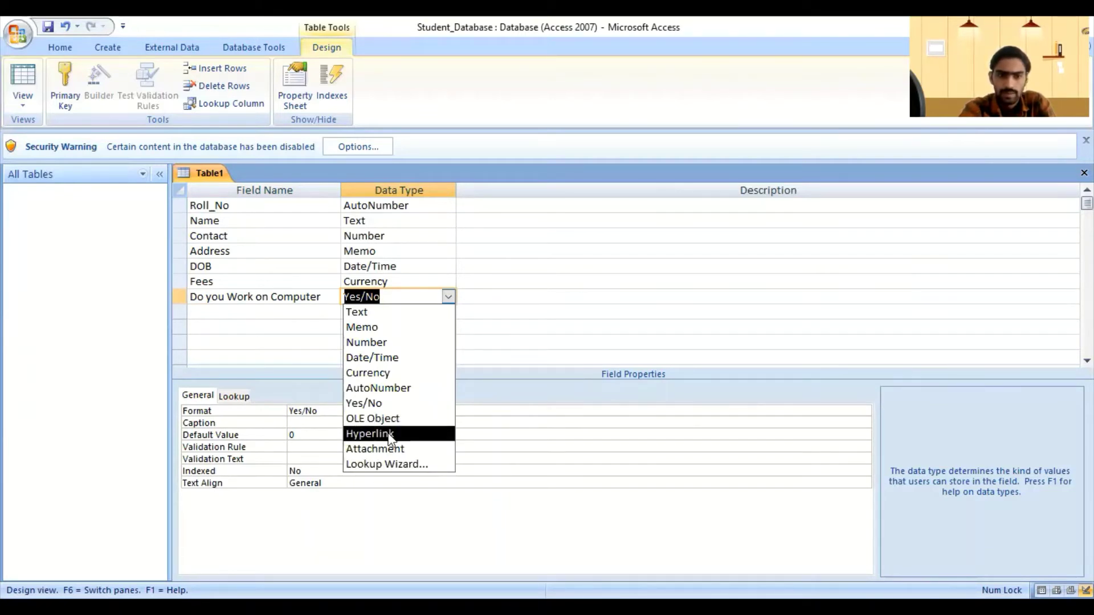
click(290, 314)
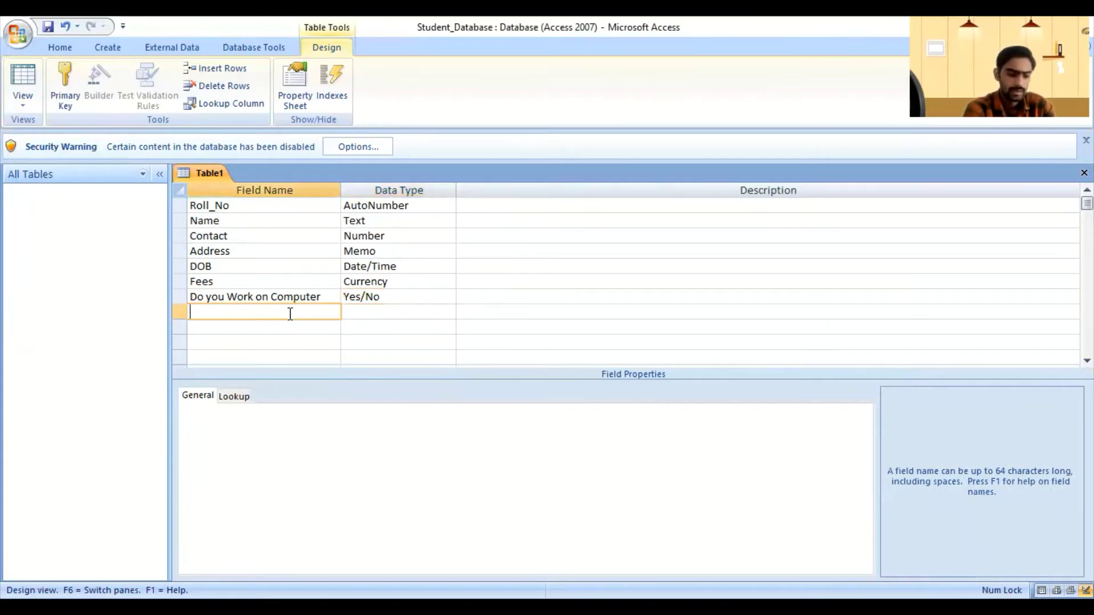
text(Gmail)
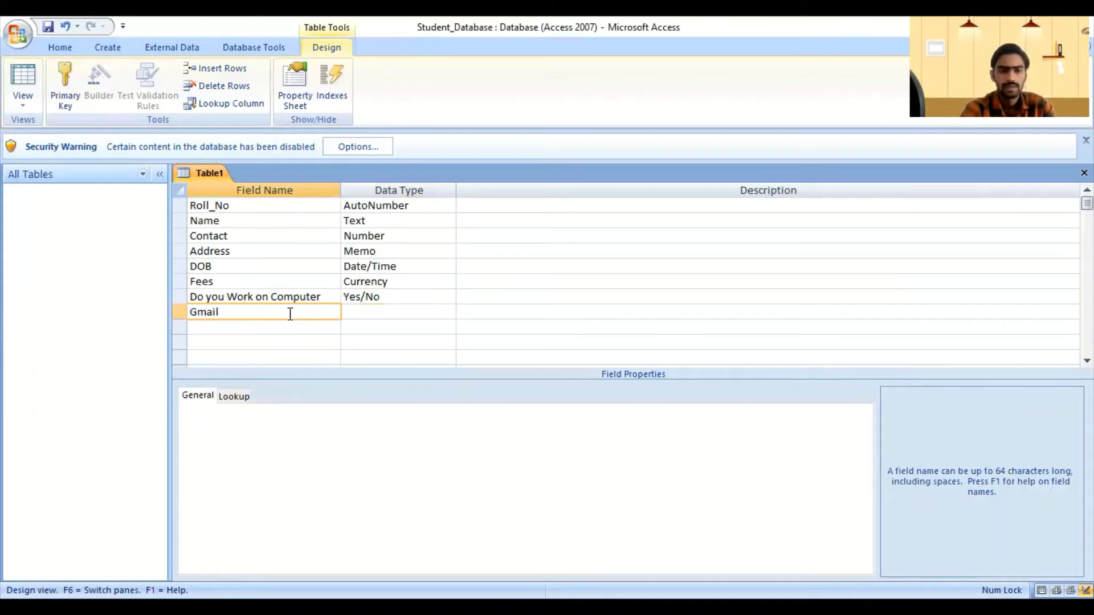
click(387, 312)
click(448, 312)
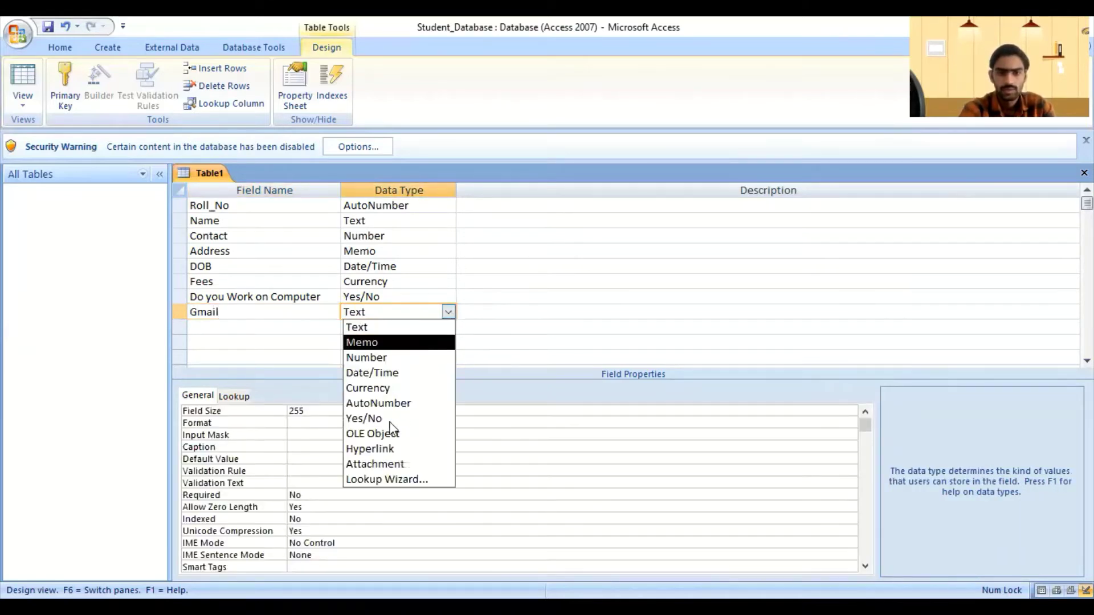
click(370, 449)
Step: Add a Photo field with the Attachment data type
click(367, 326)
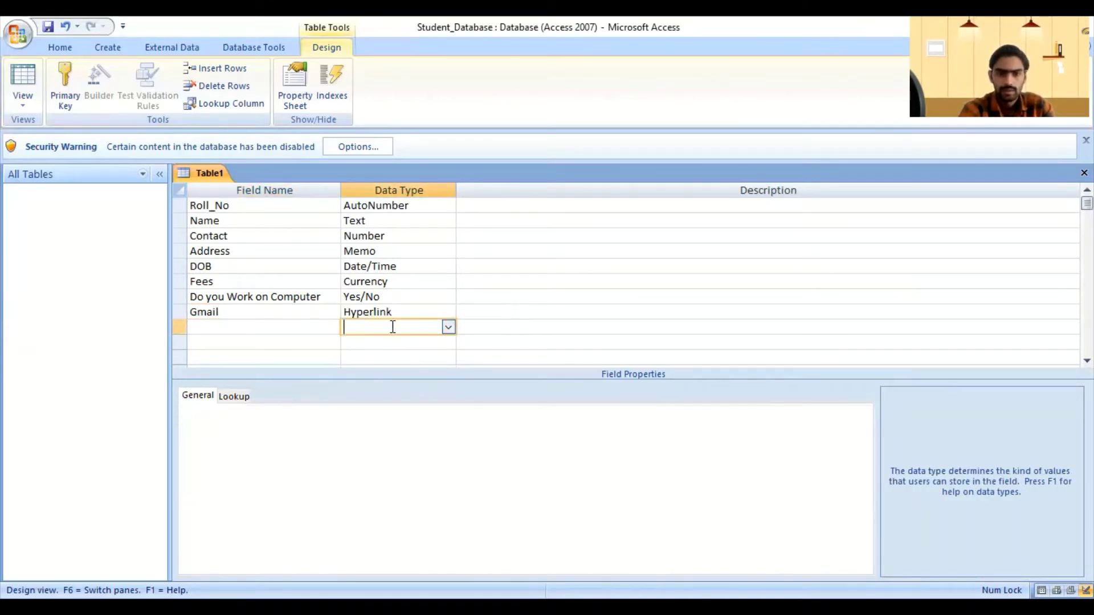
click(448, 328)
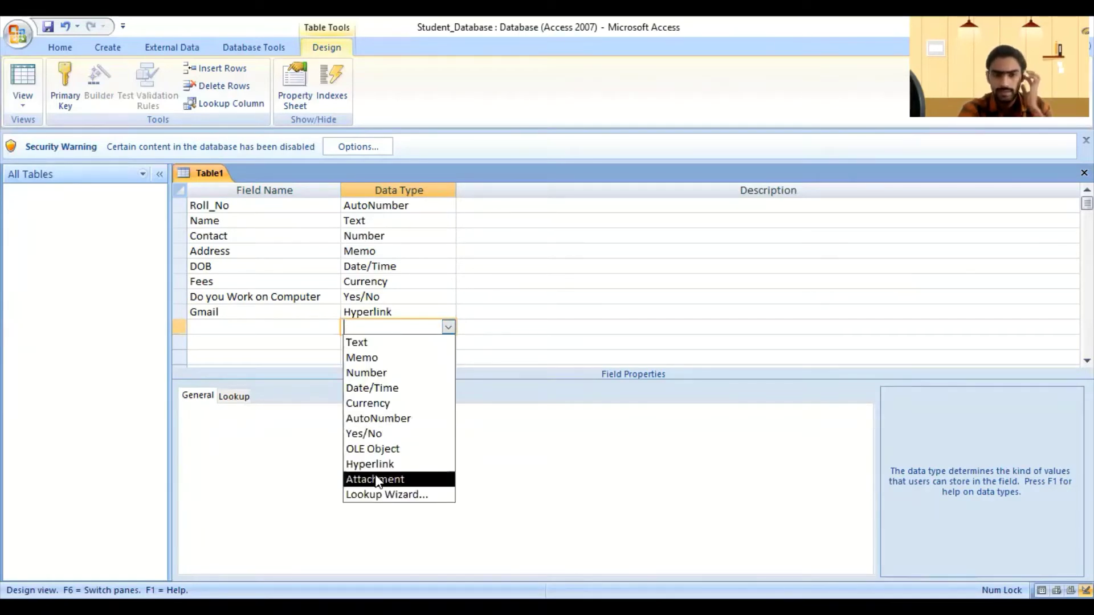
click(375, 479)
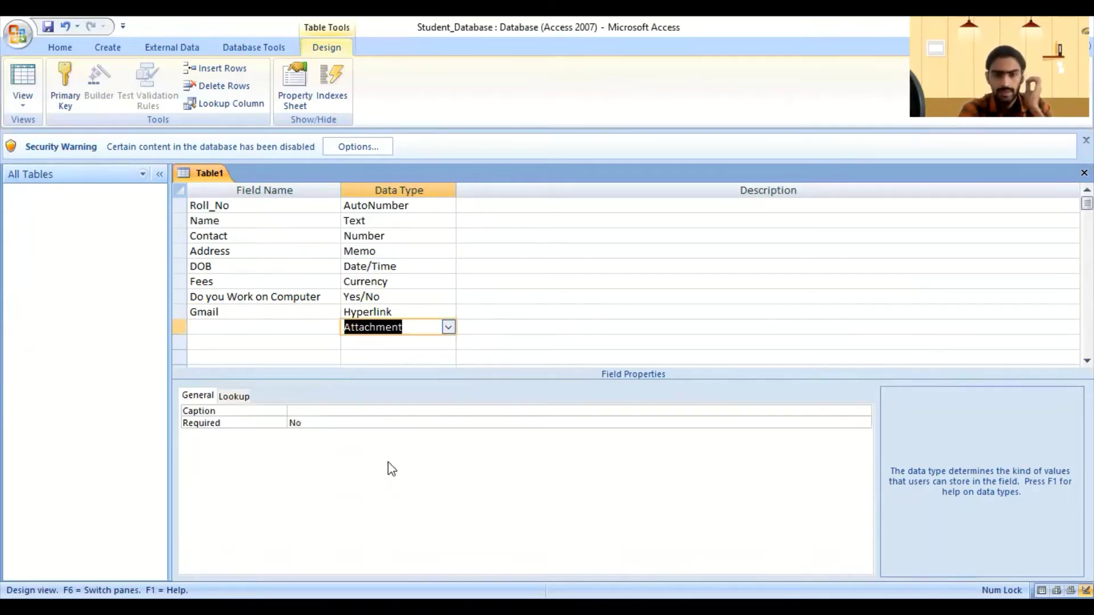
click(261, 328)
text(P)
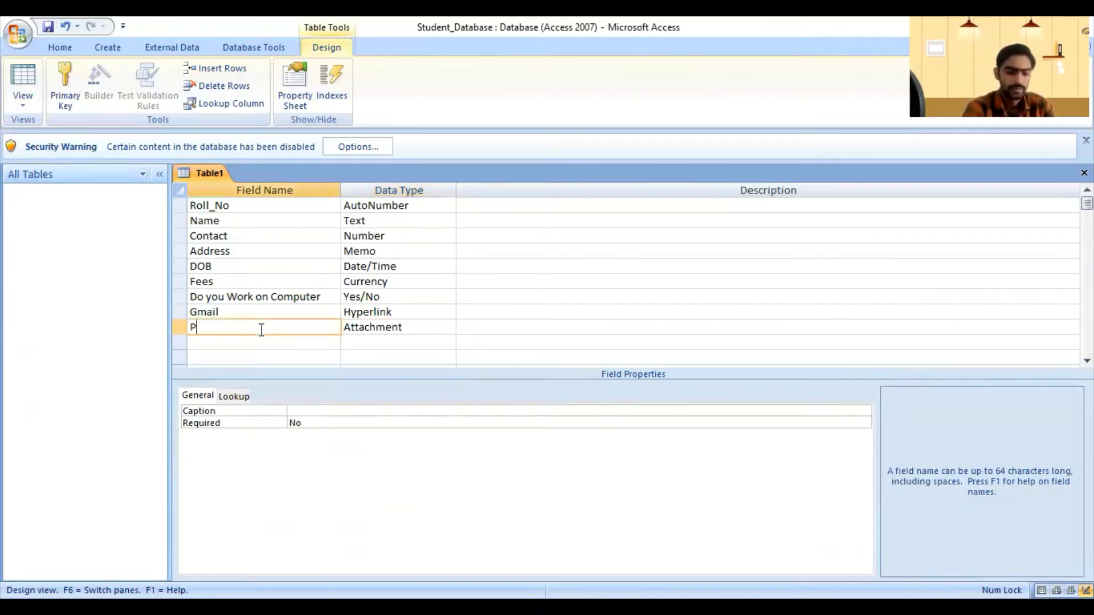
text(hoto)
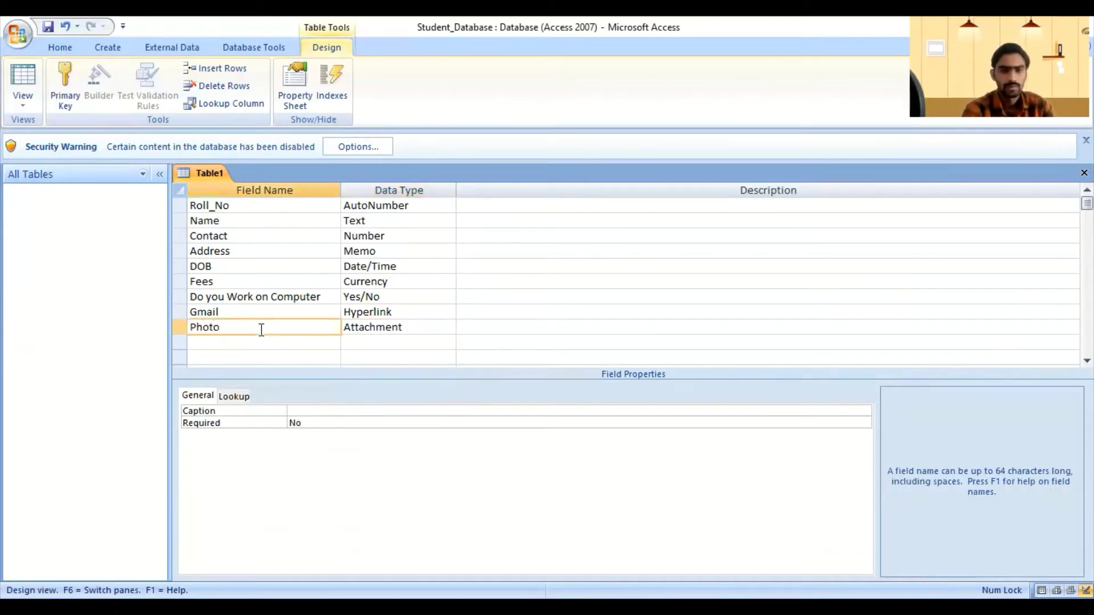
click(389, 327)
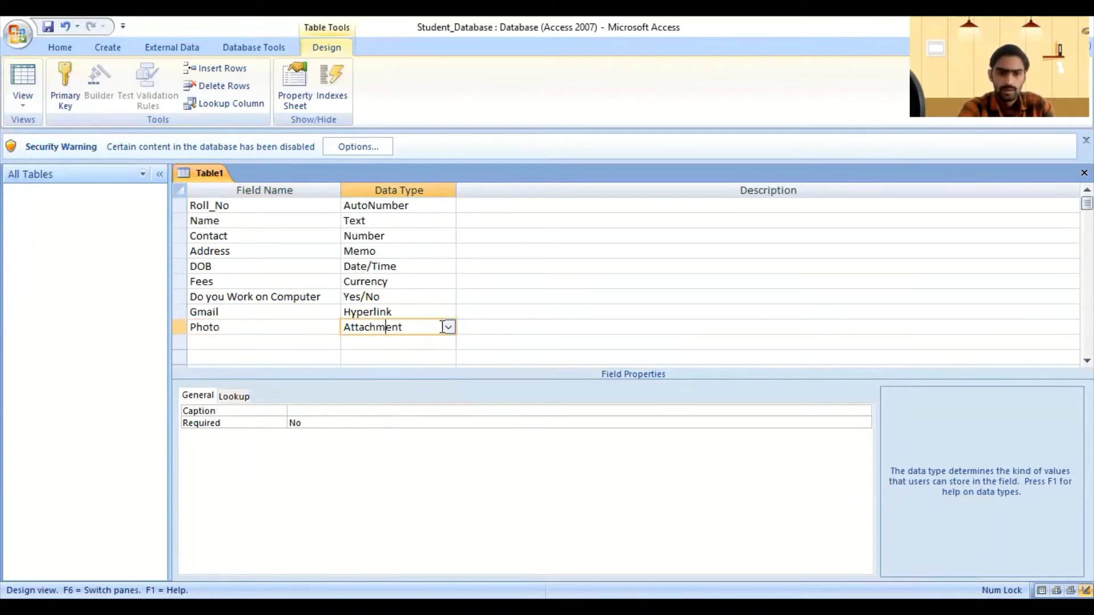
click(448, 327)
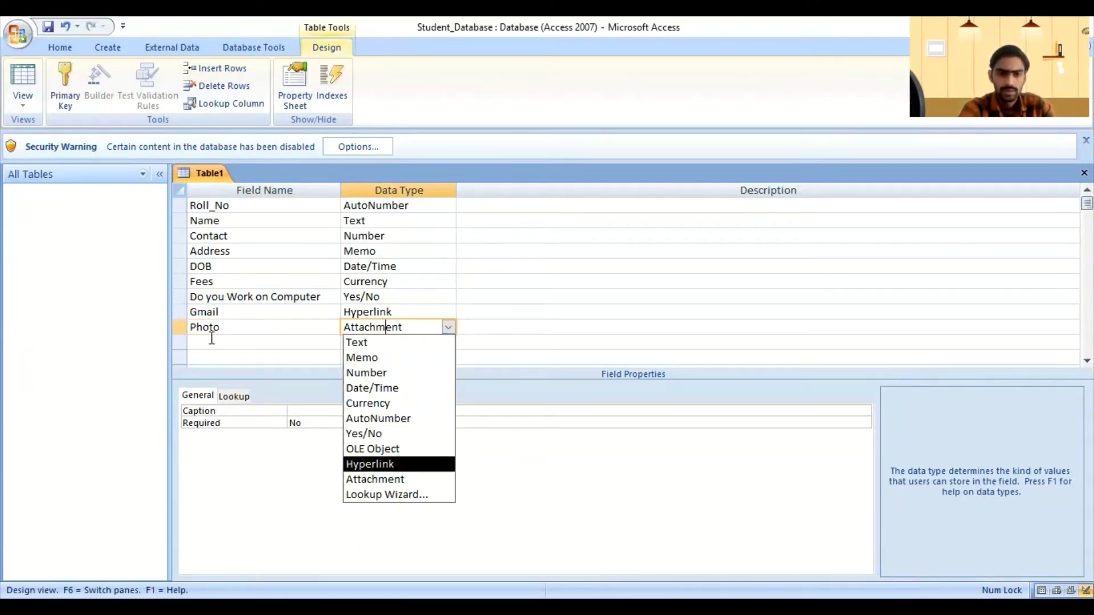
click(275, 338)
Step: Add a City field and choose Lookup Wizard... as its data type
text(City)
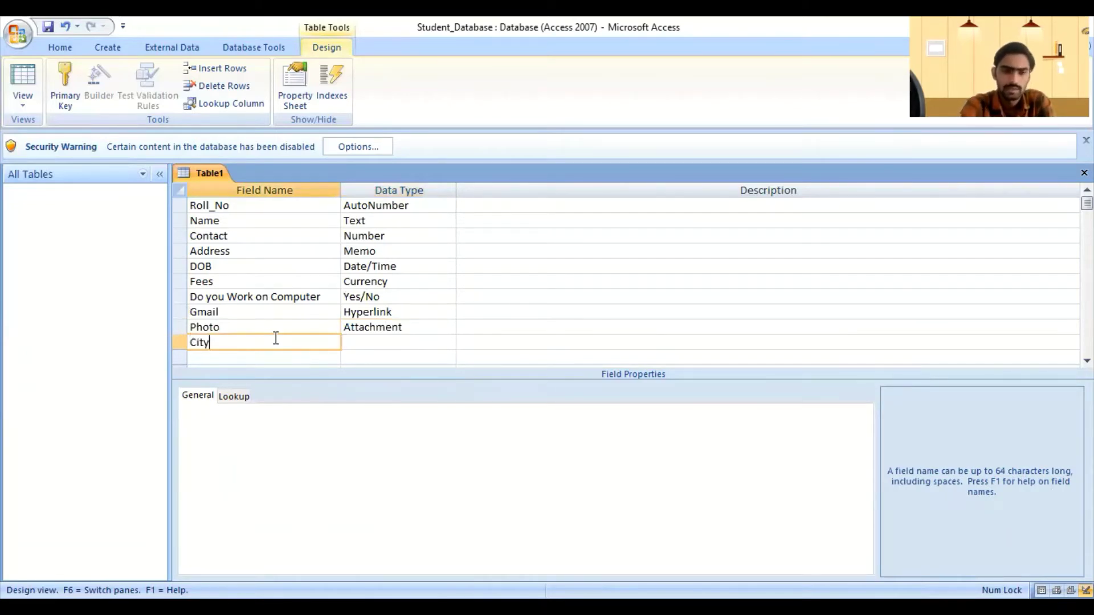
click(372, 340)
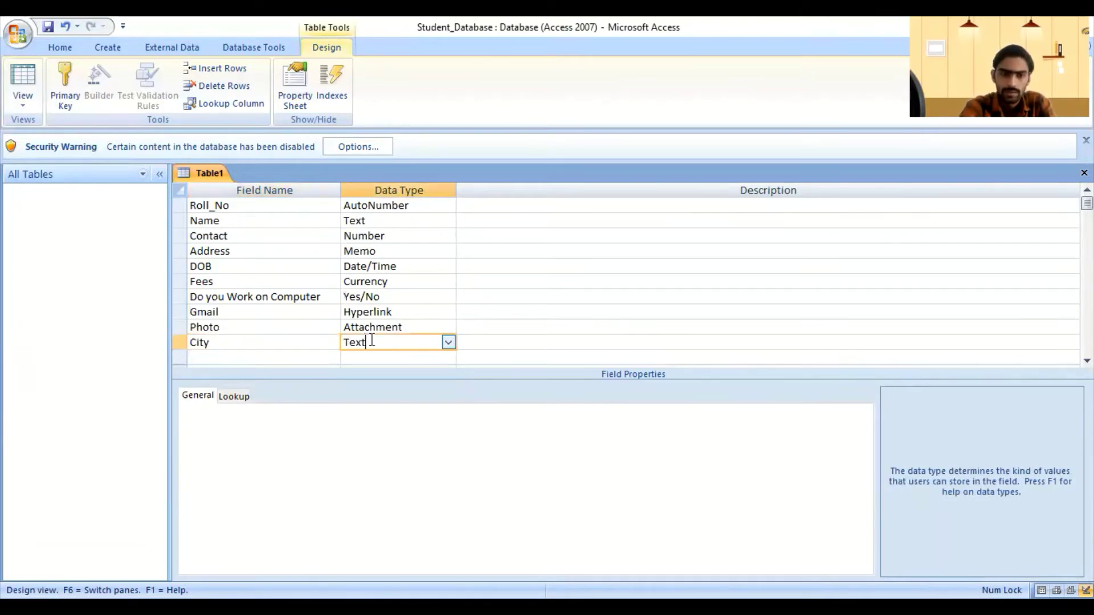
click(446, 342)
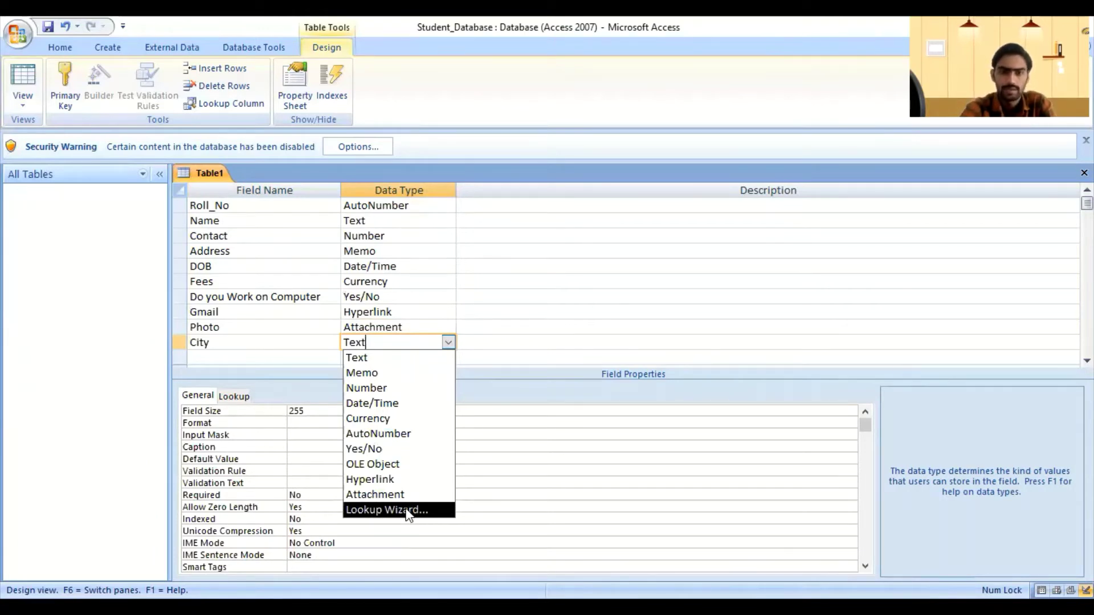
click(408, 512)
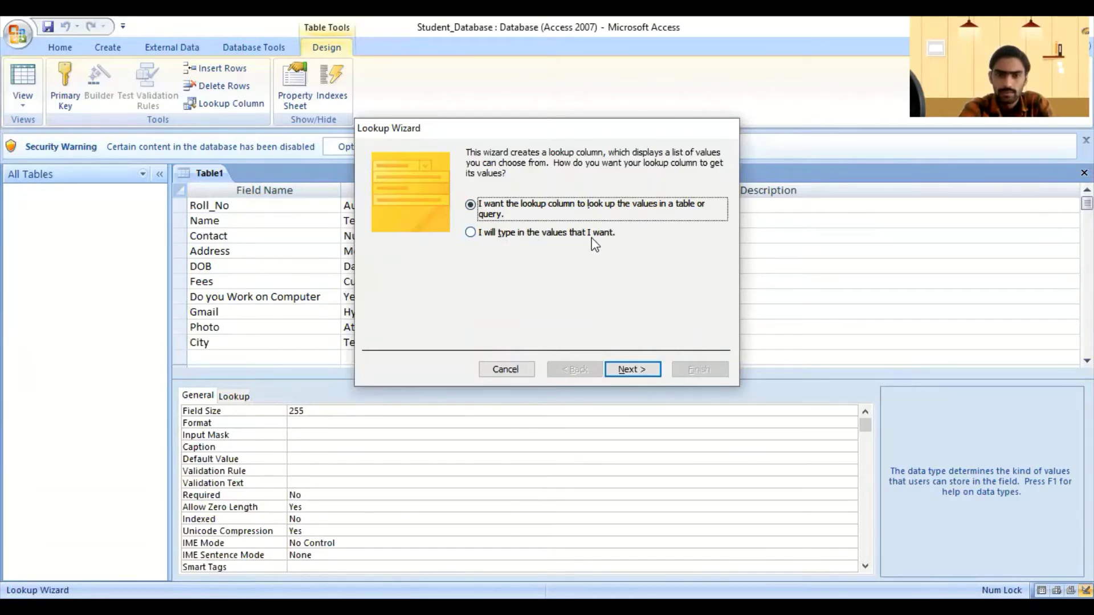
Step: In the Lookup Wizard, choose to type the values and enter Satna, Rewa and Panna
click(470, 233)
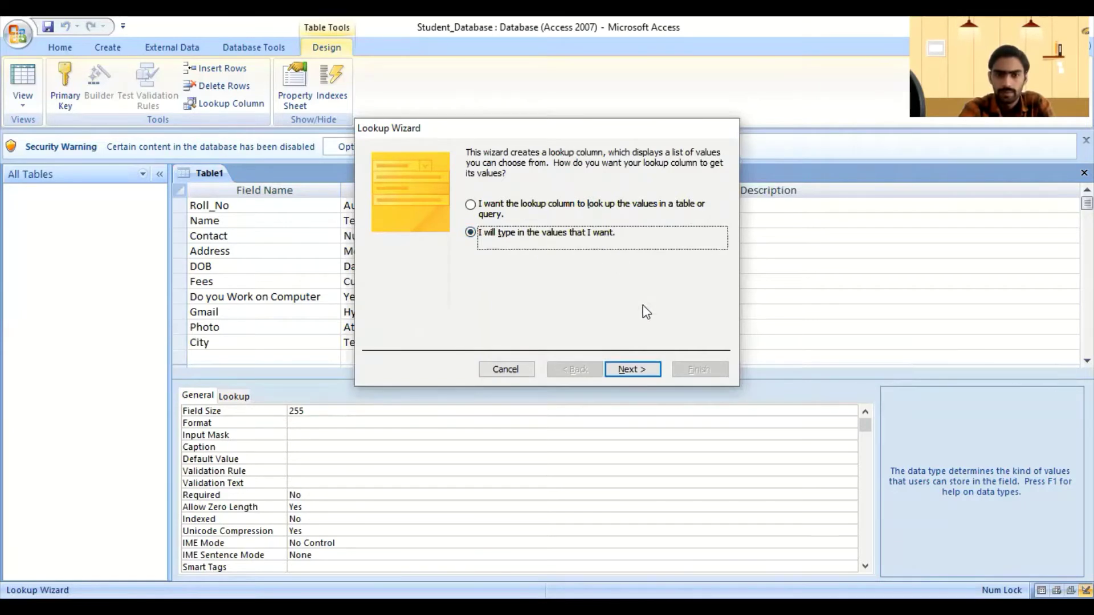
click(632, 370)
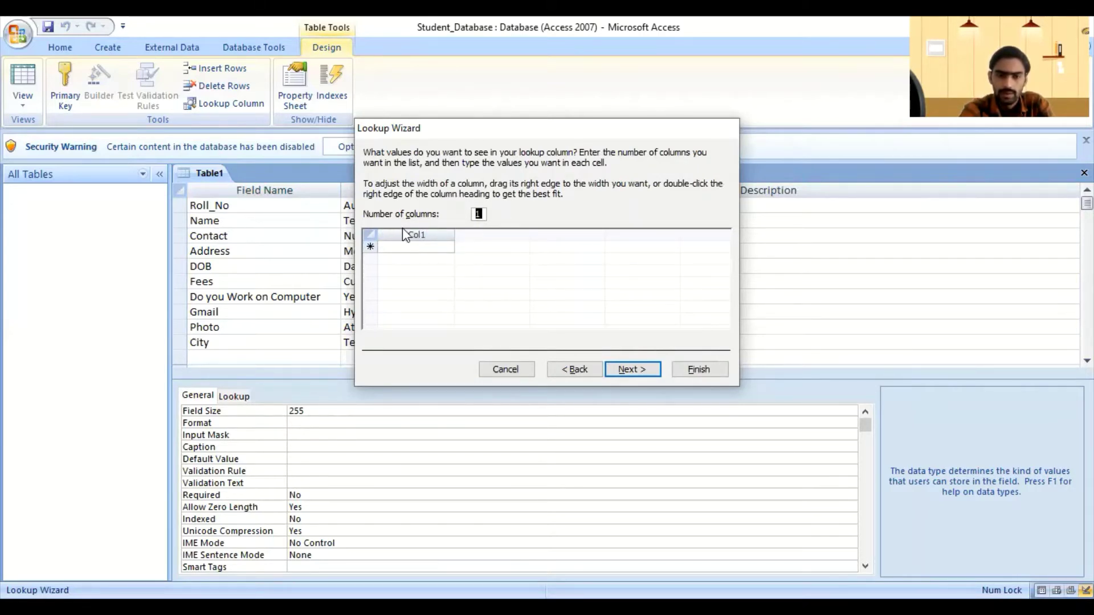
click(404, 246)
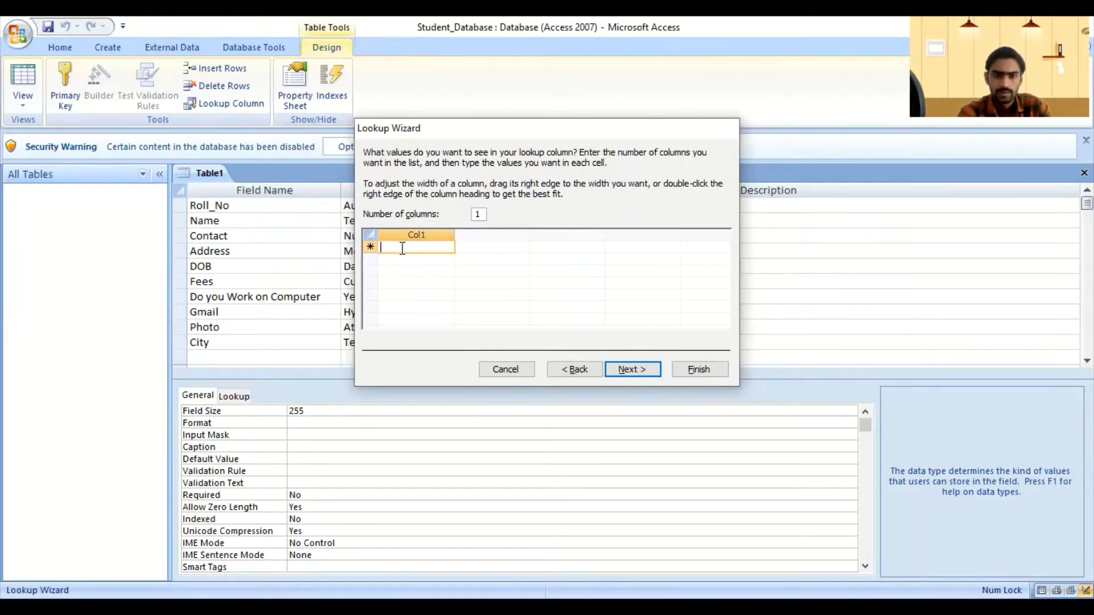
text(Sa)
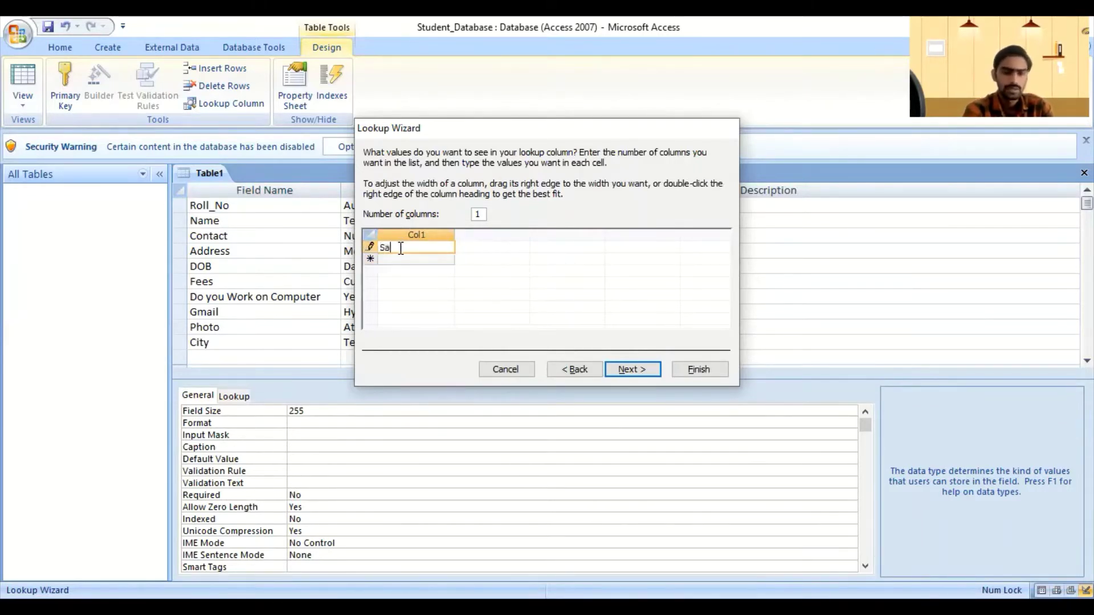
text(tn)
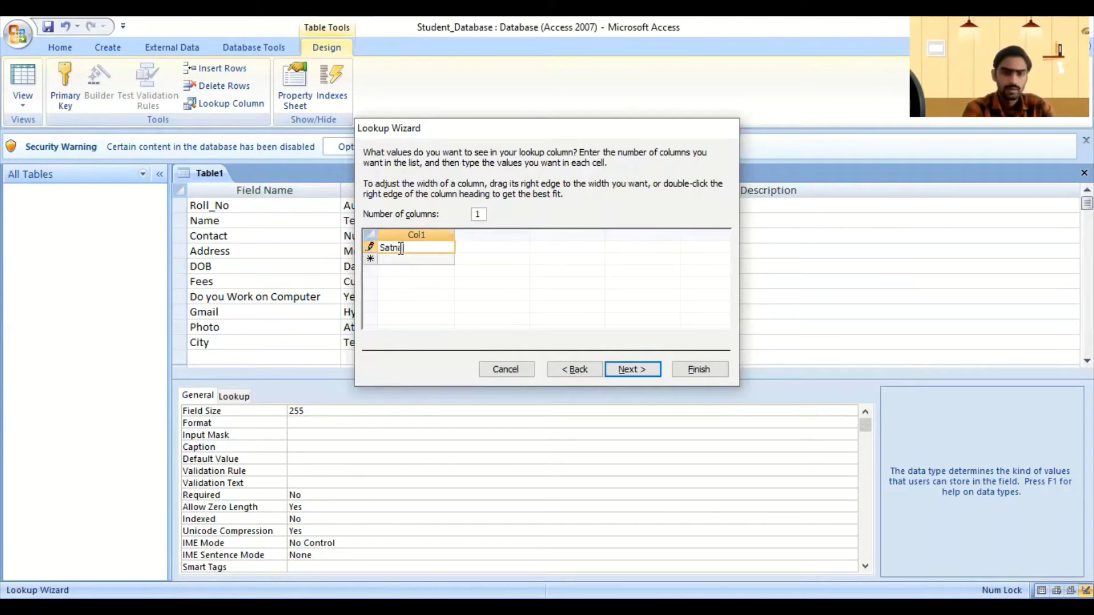
text(a)
key(Return)
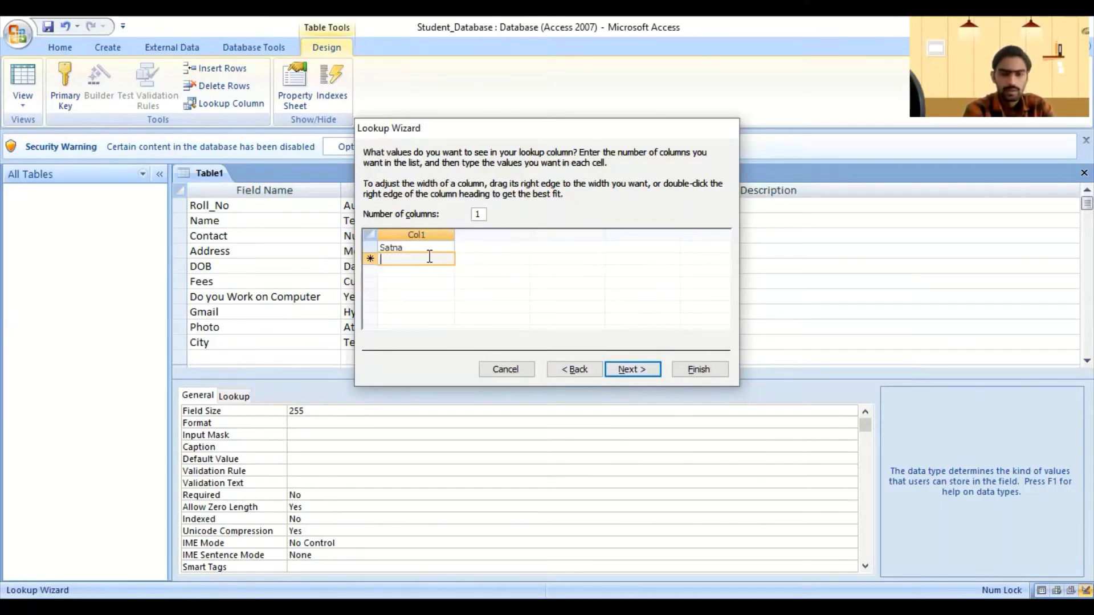
text(Rewa)
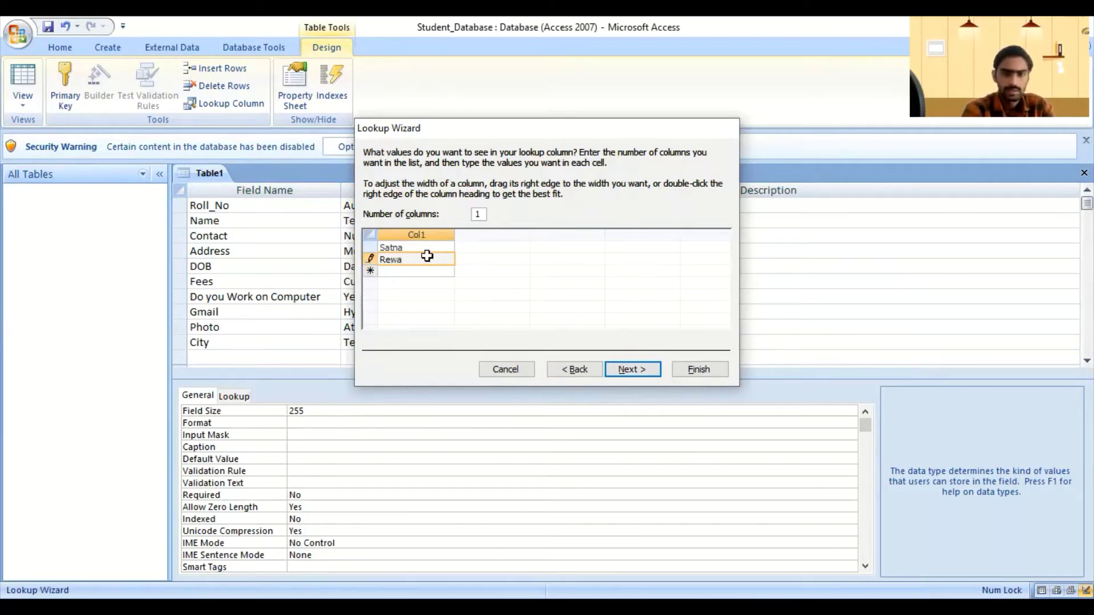
key(Return)
text(Panna)
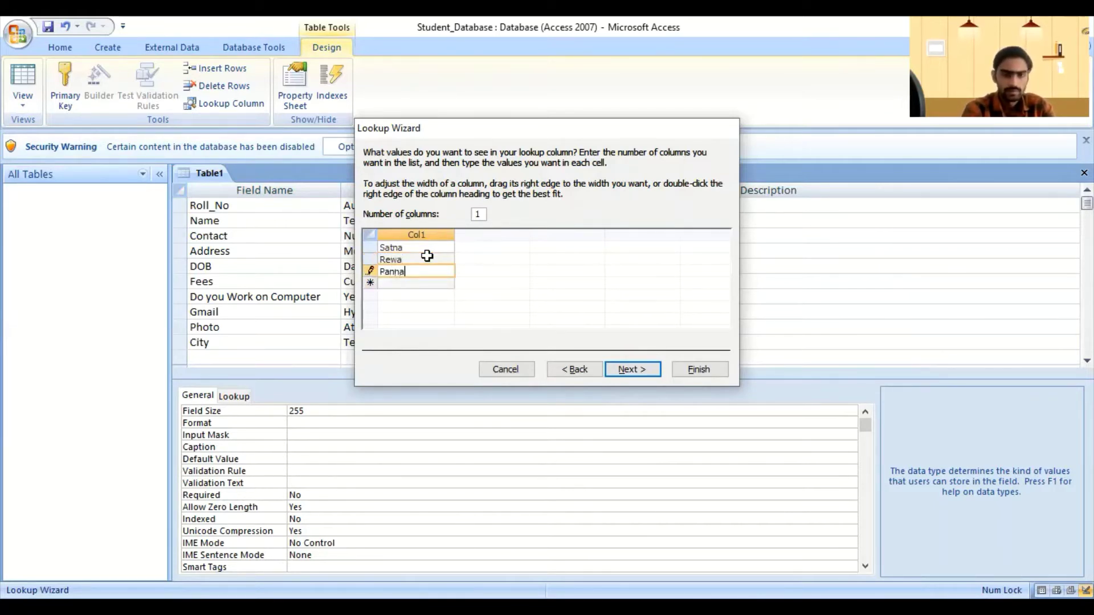
key(Return)
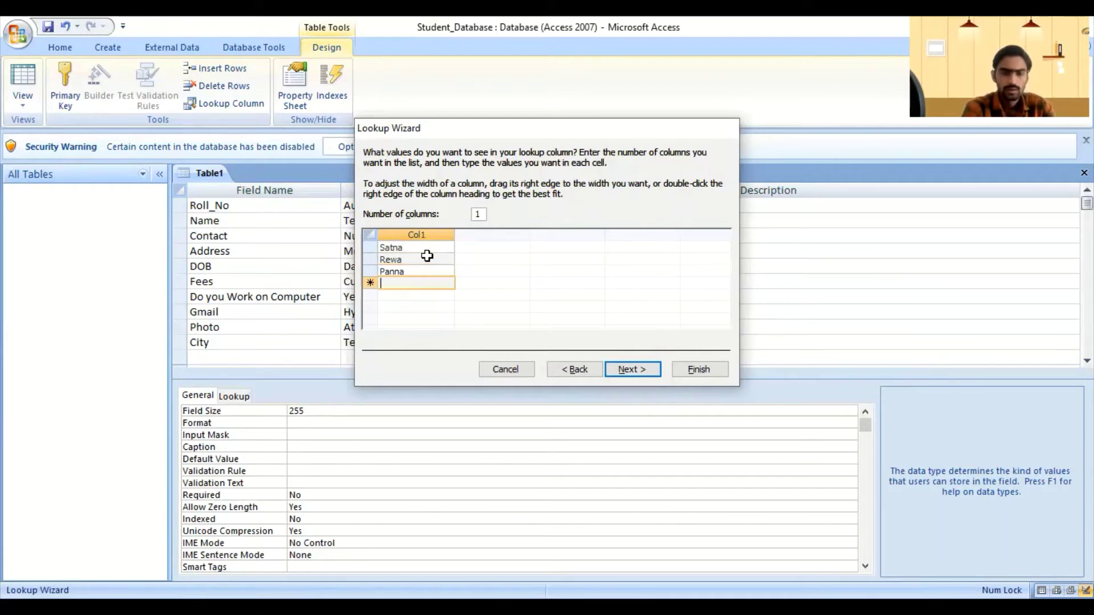
Step: Add Sidhi, Shahdol, Sagar and Bhopal to the City lookup values and continue
text(Si)
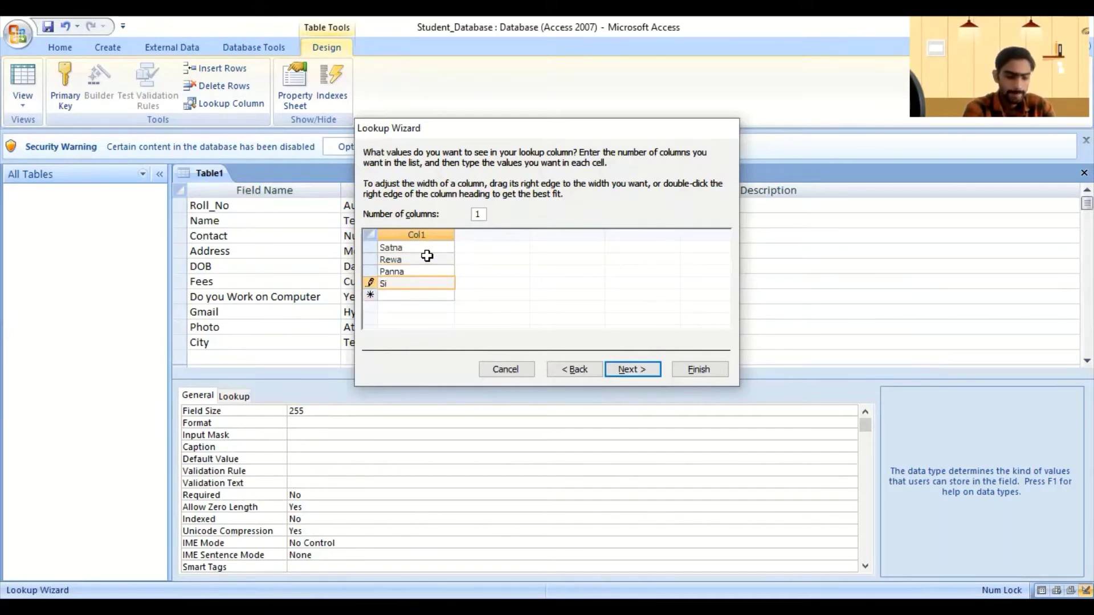
text(dhi)
key(Return)
text(S)
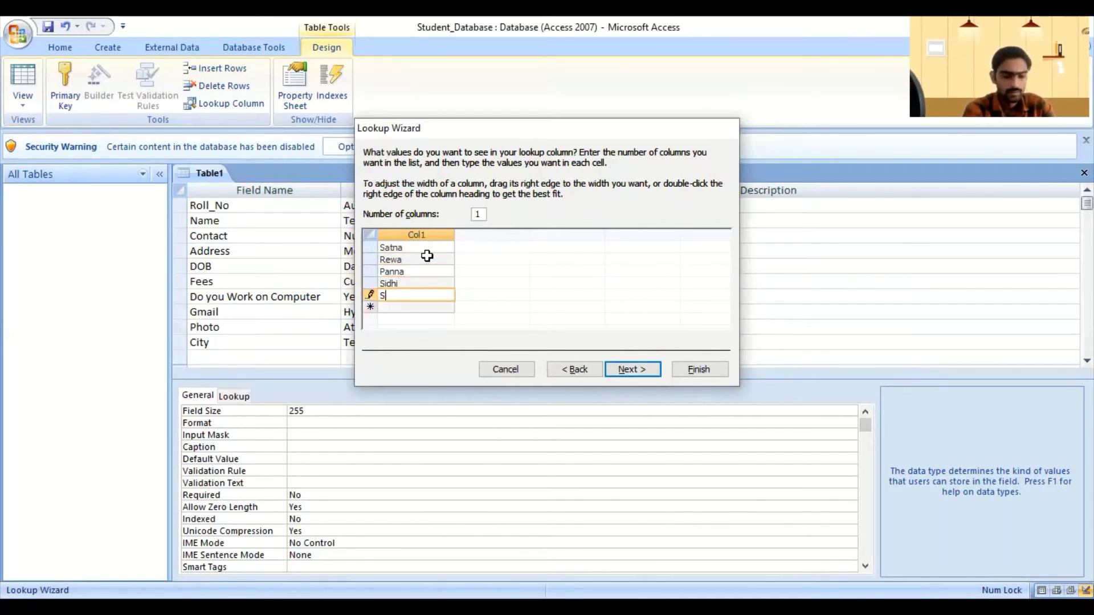
text(hahdol)
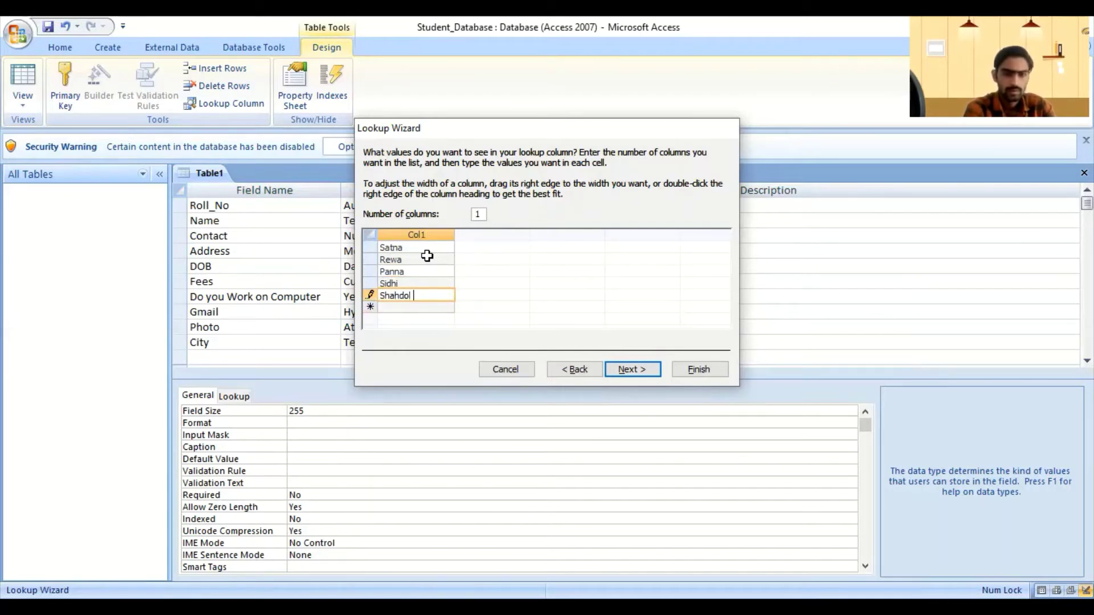
key(Return)
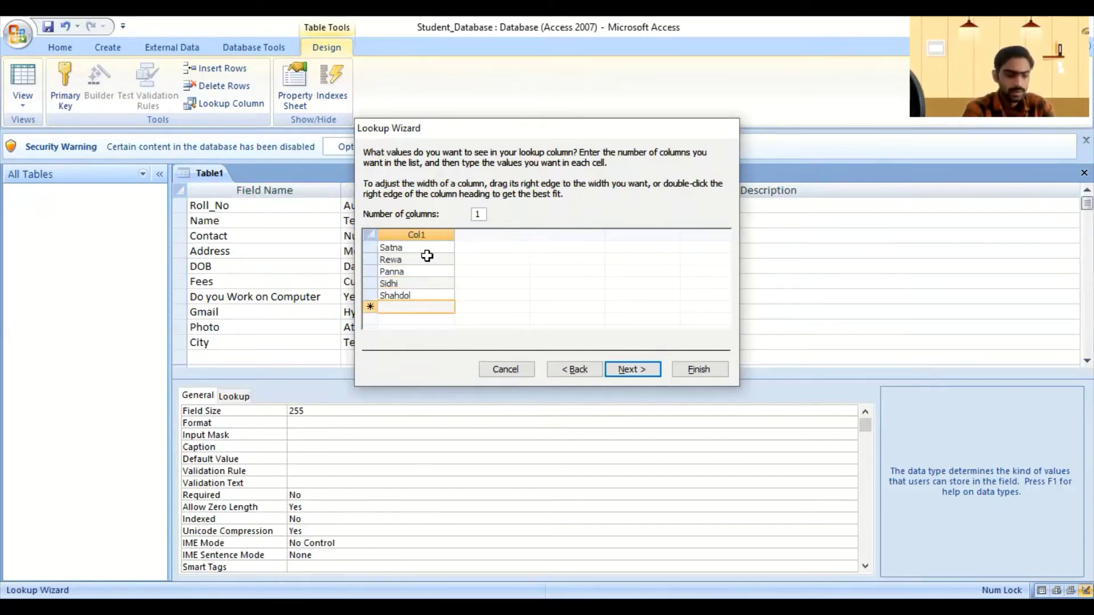
text(Sagar)
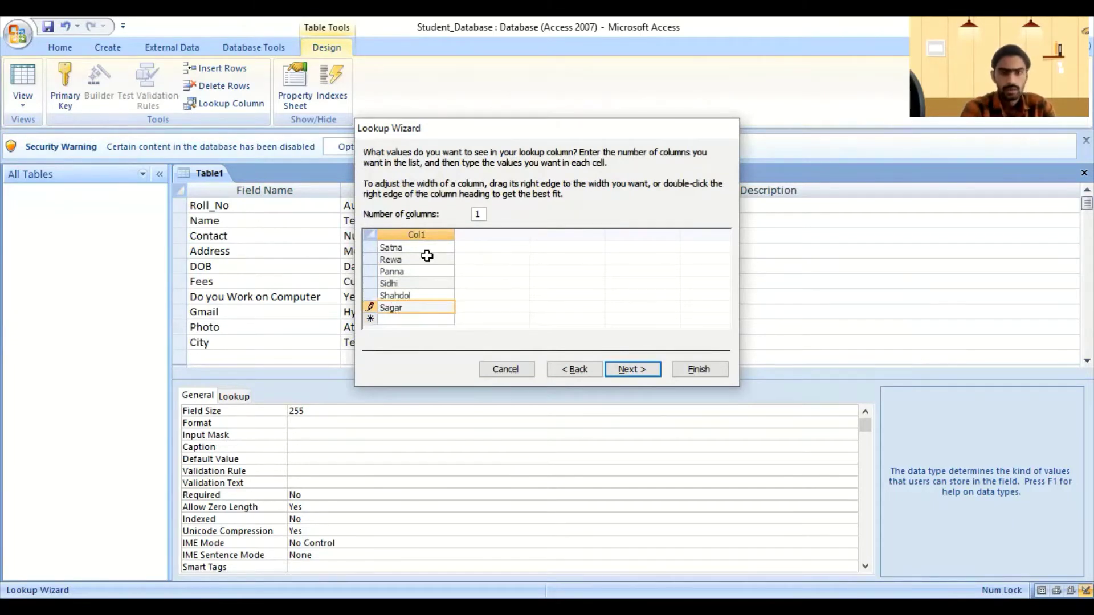
key(Return)
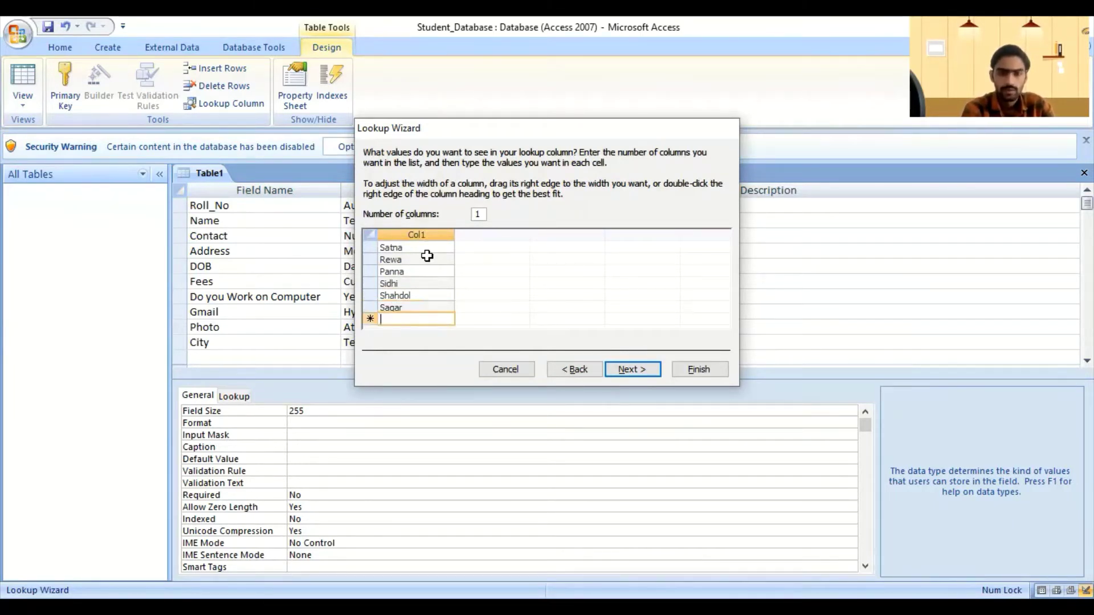
text(Bhop)
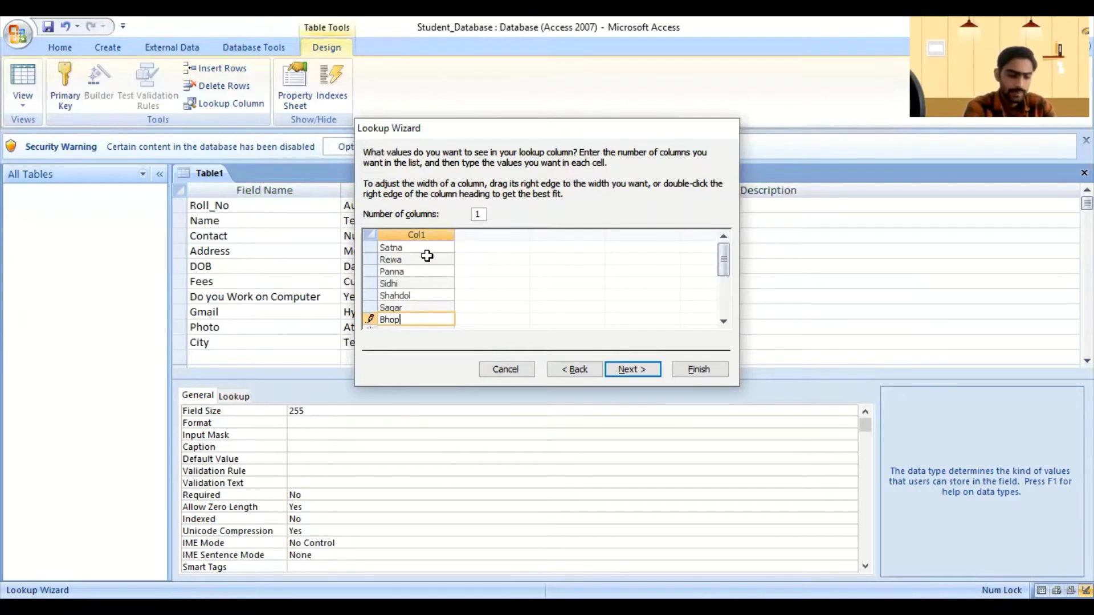
text(al)
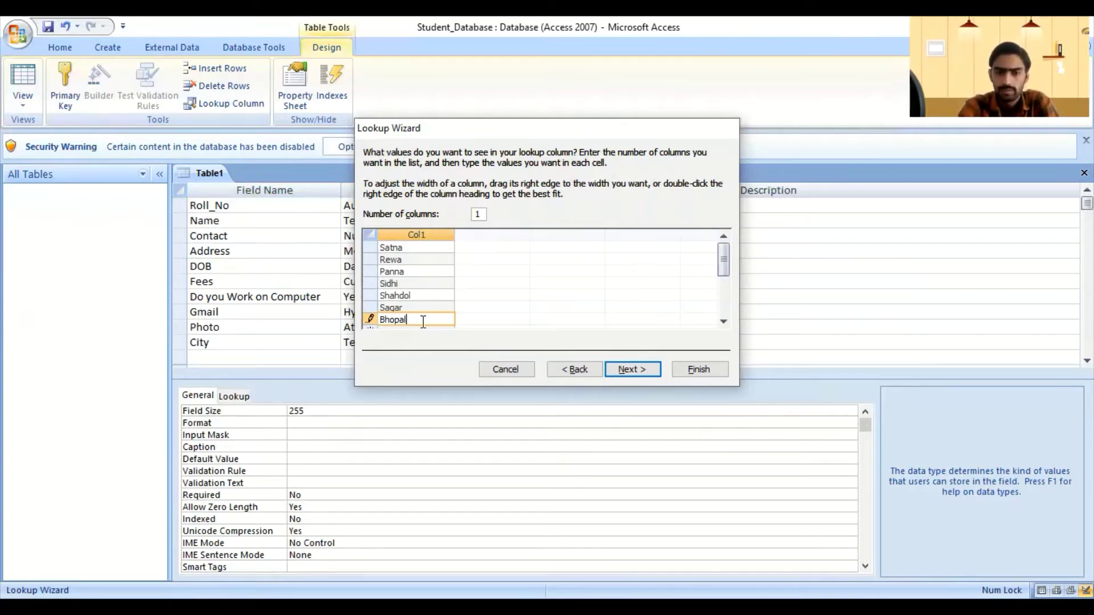
click(645, 369)
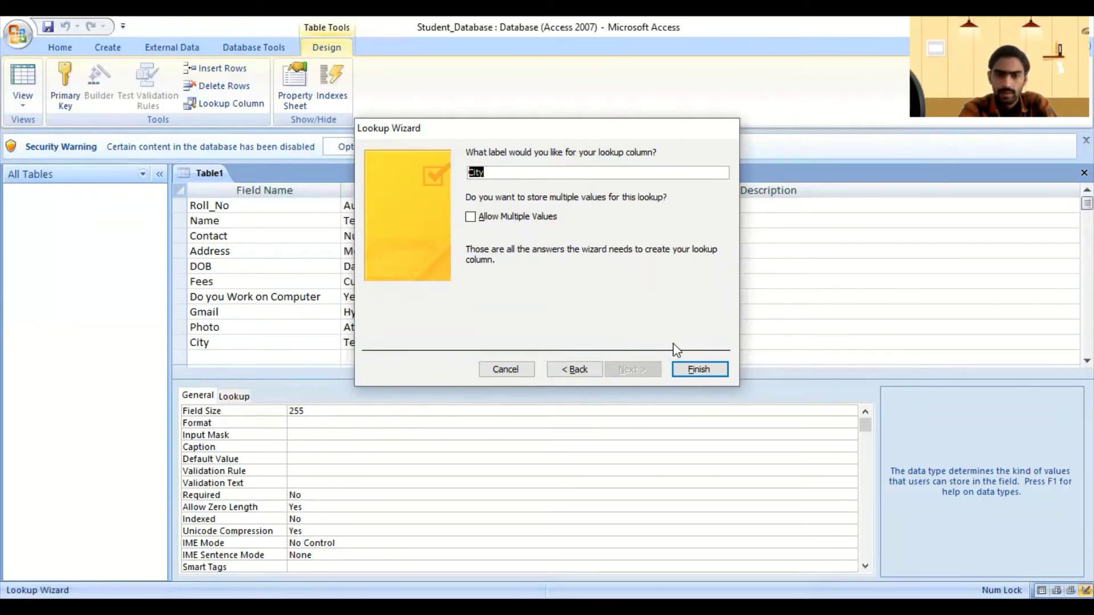
Step: Finish the City lookup column with label City and Allow Multiple Values left unchecked
click(693, 372)
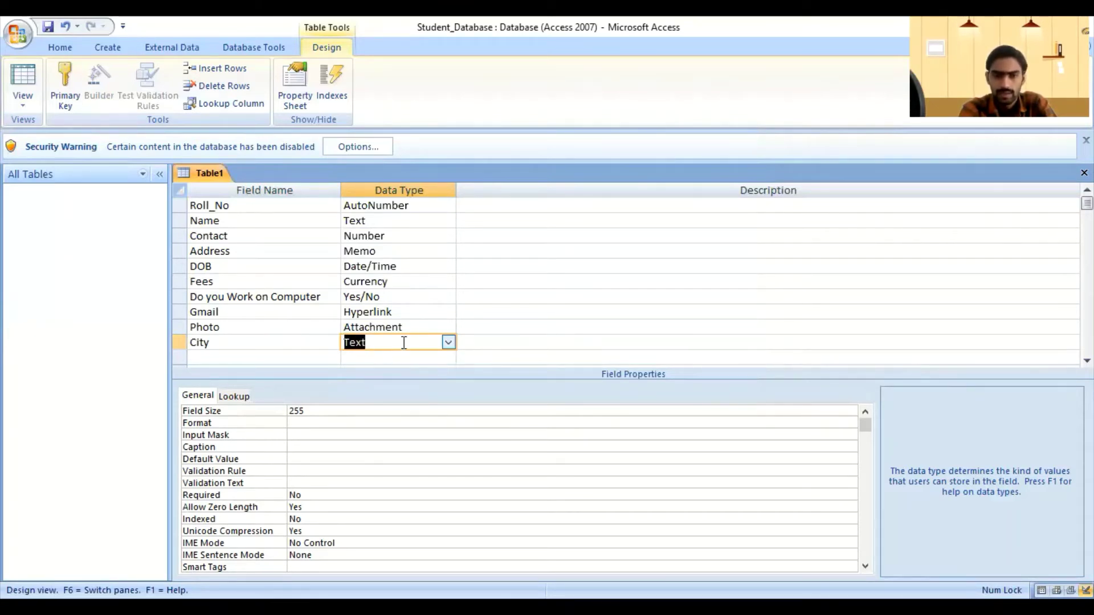
click(431, 223)
click(242, 311)
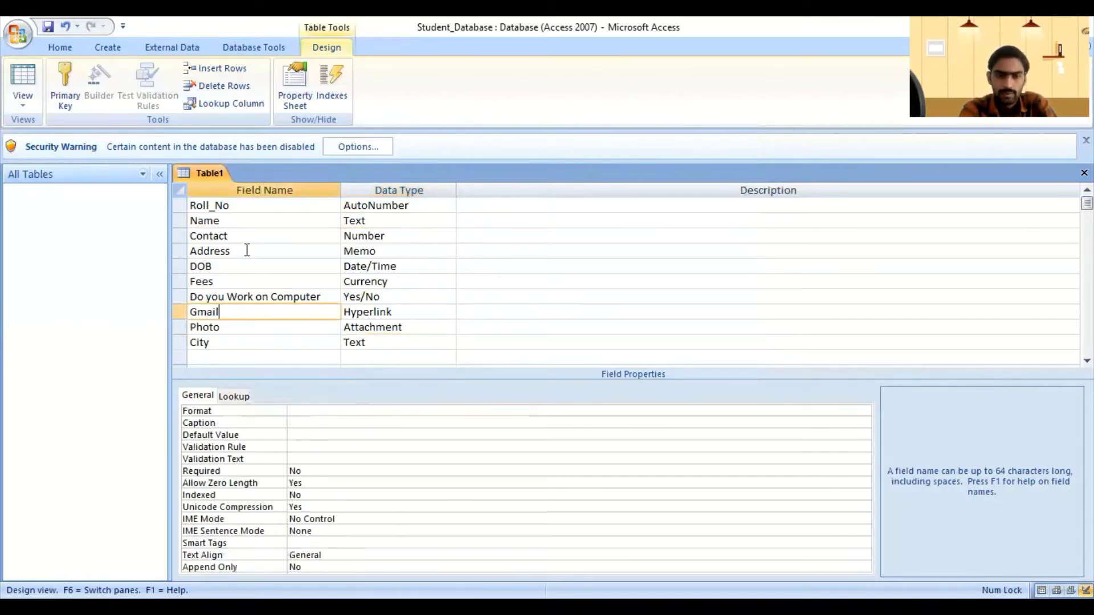
click(347, 207)
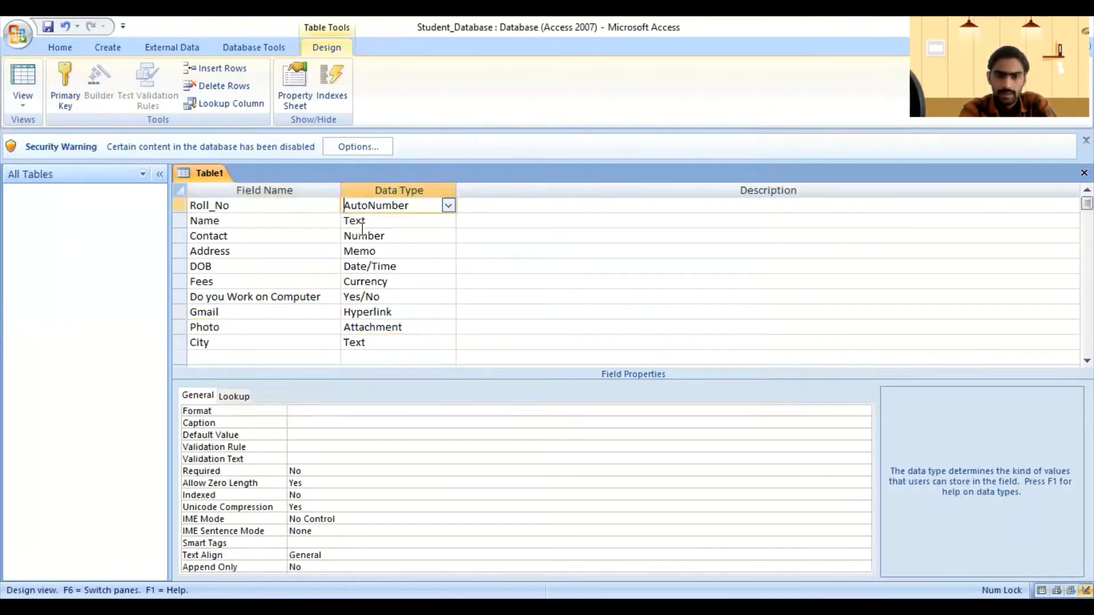
click(422, 310)
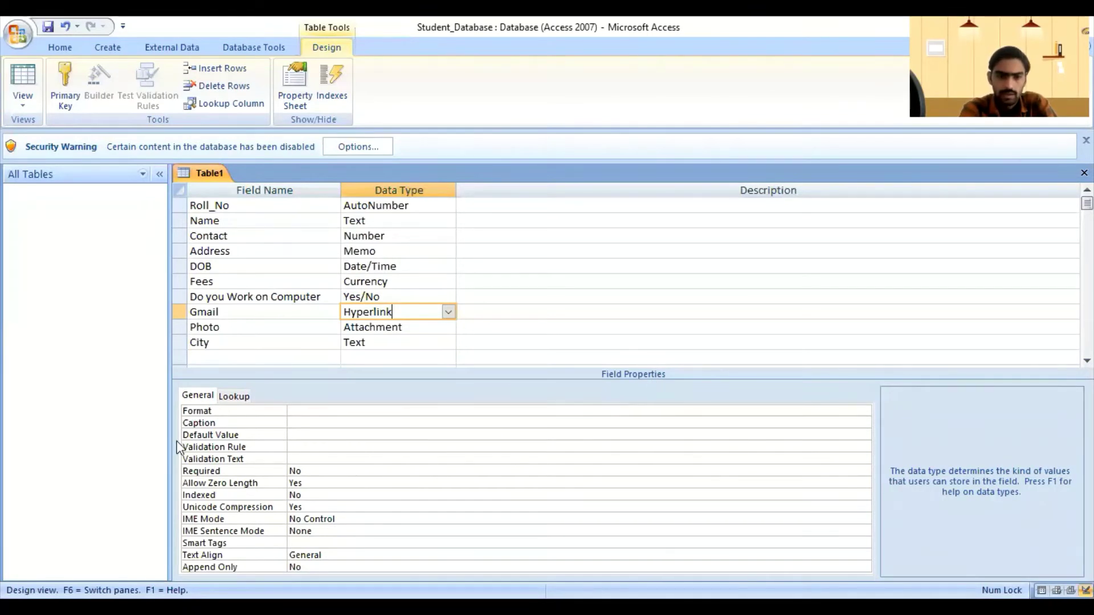
click(234, 397)
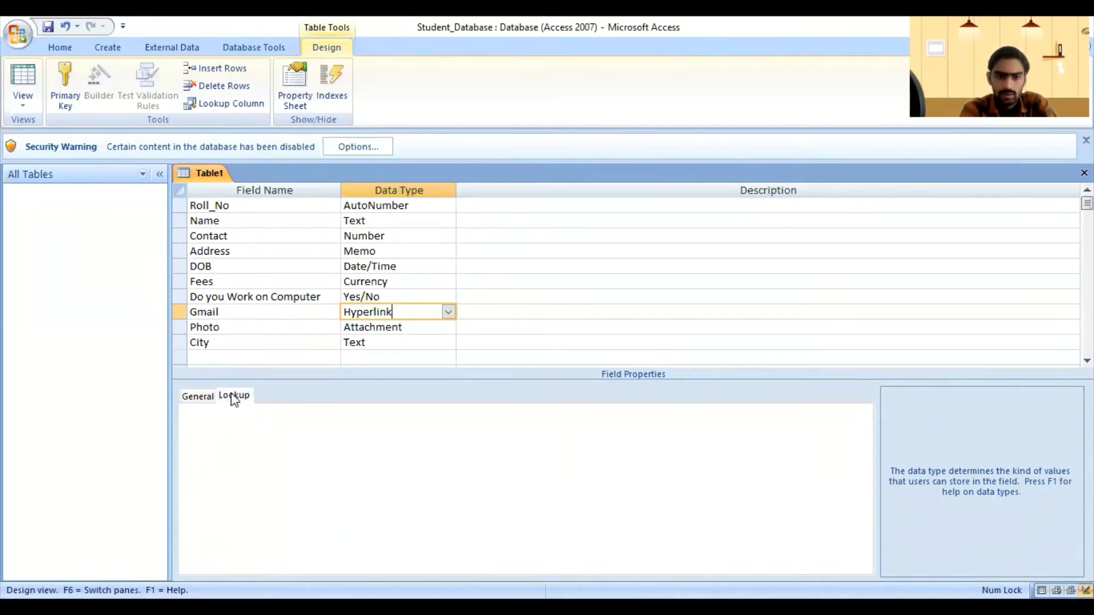
click(208, 399)
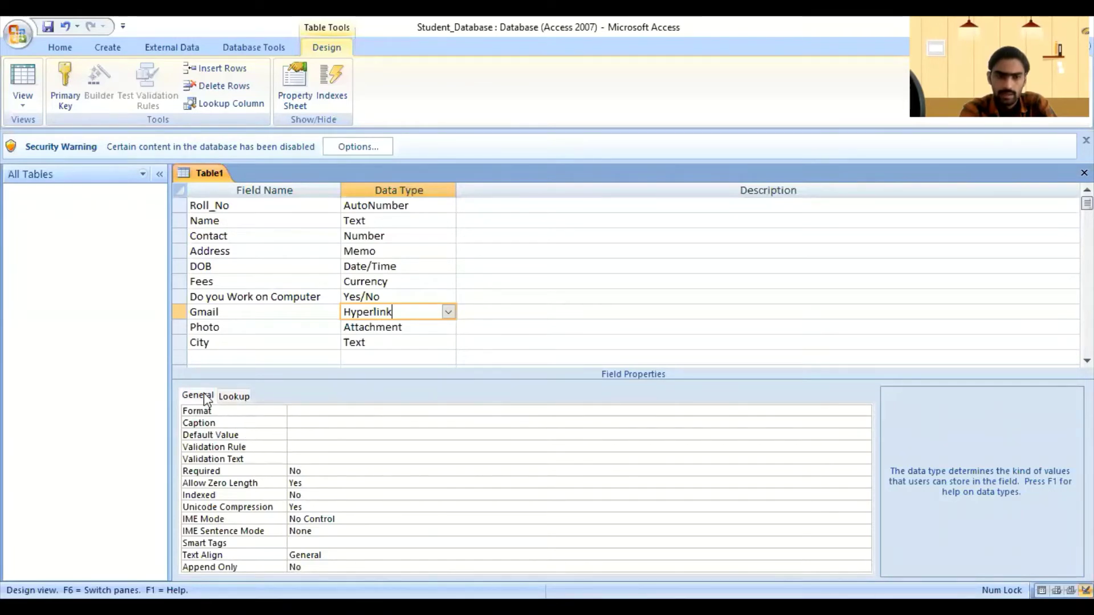
click(233, 395)
click(196, 396)
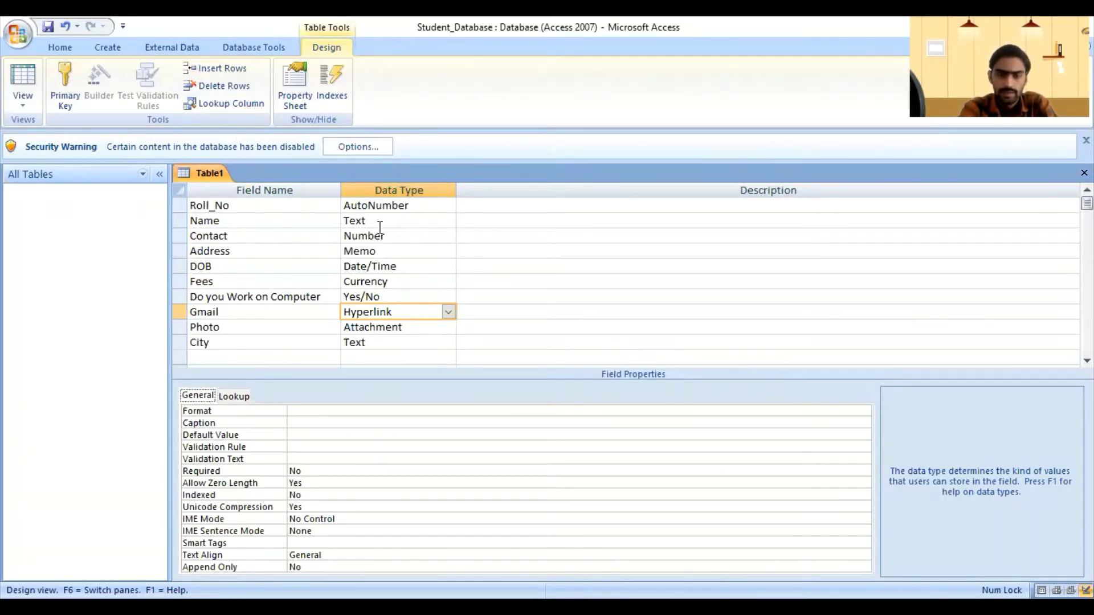
Step: Show Table1's available views from the Design ribbon's View dropdown
right_click(197, 175)
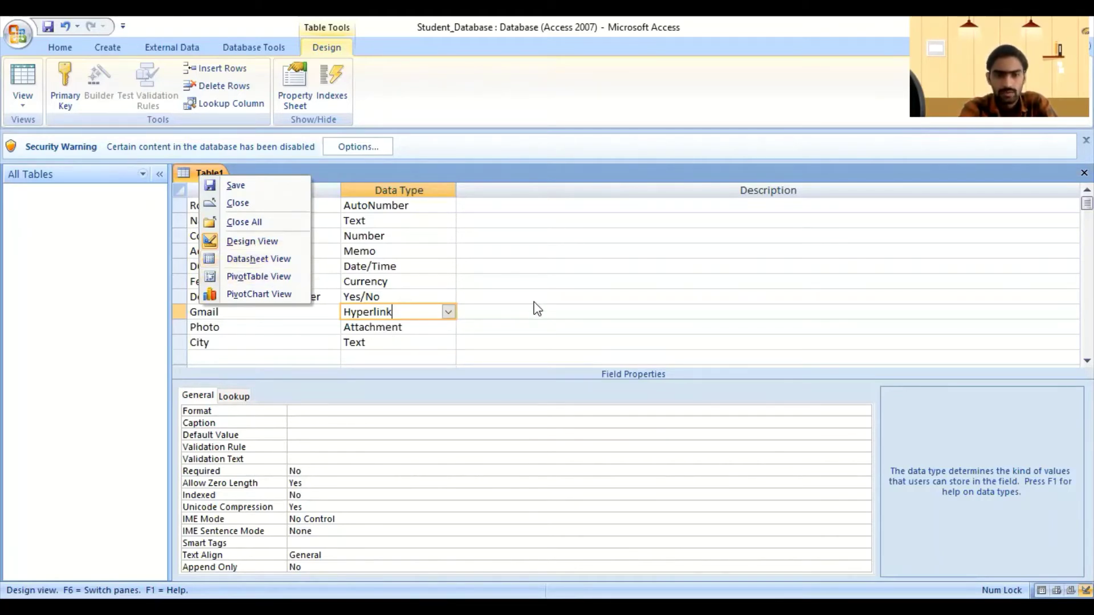
right_click(199, 178)
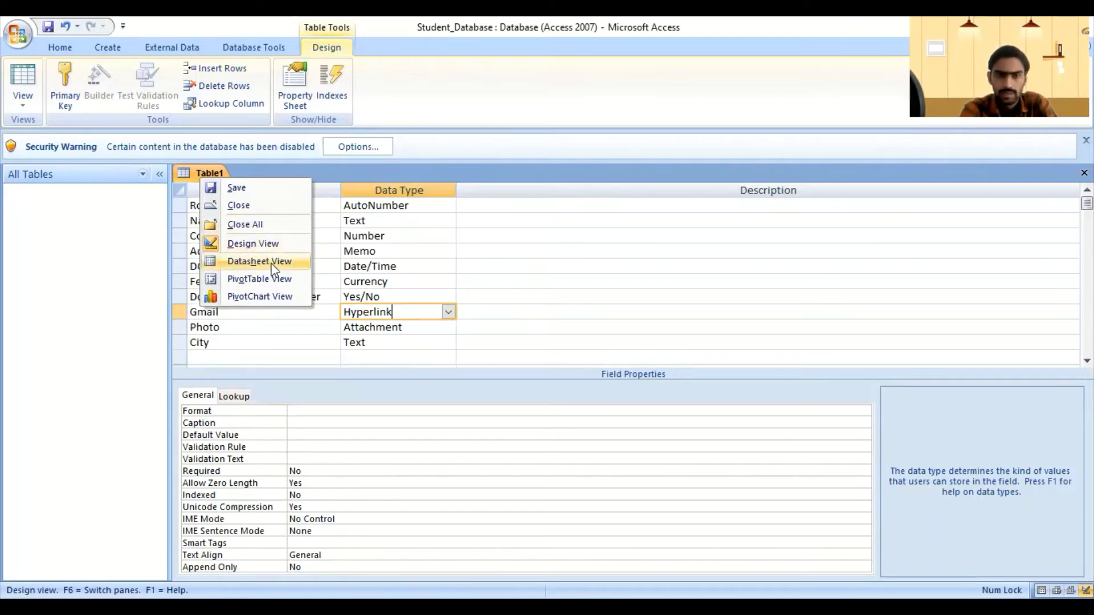
click(18, 112)
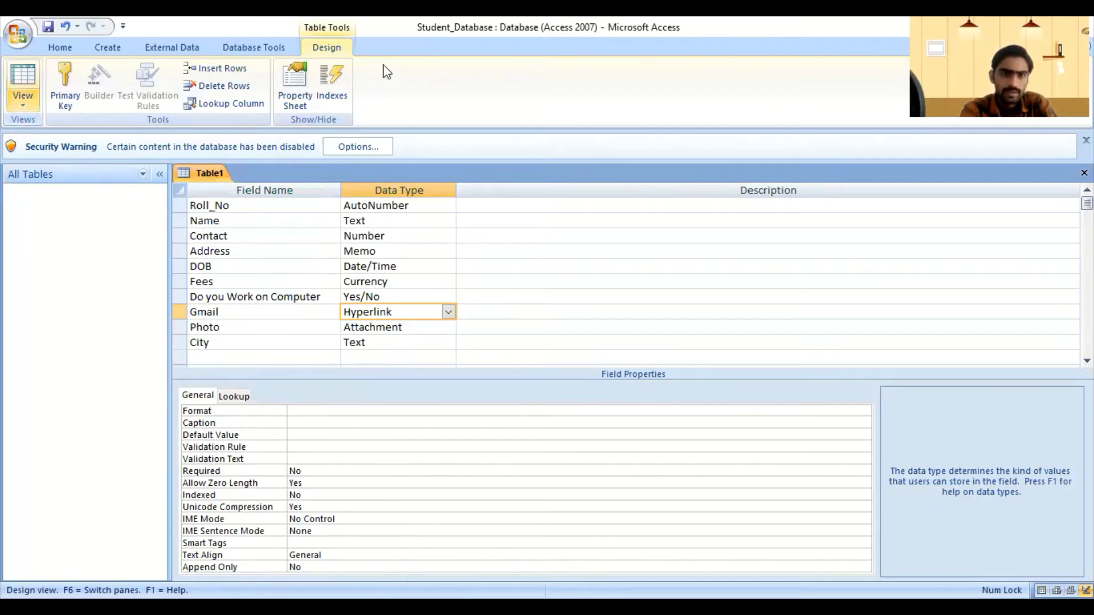
click(23, 108)
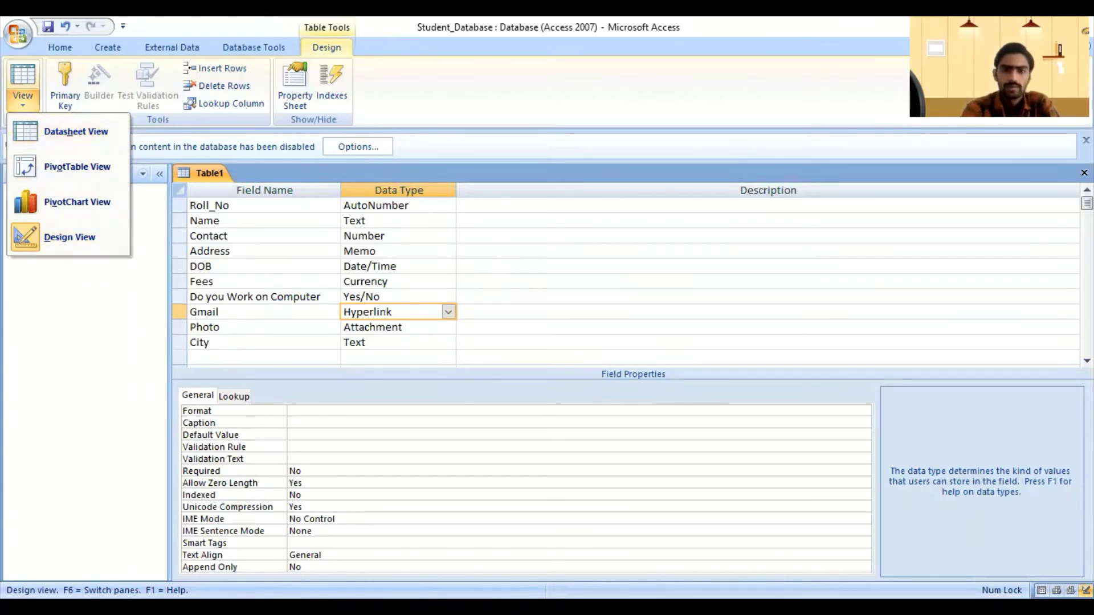
Step: Close the View dropdown without switching views and move into the Description column
click(29, 557)
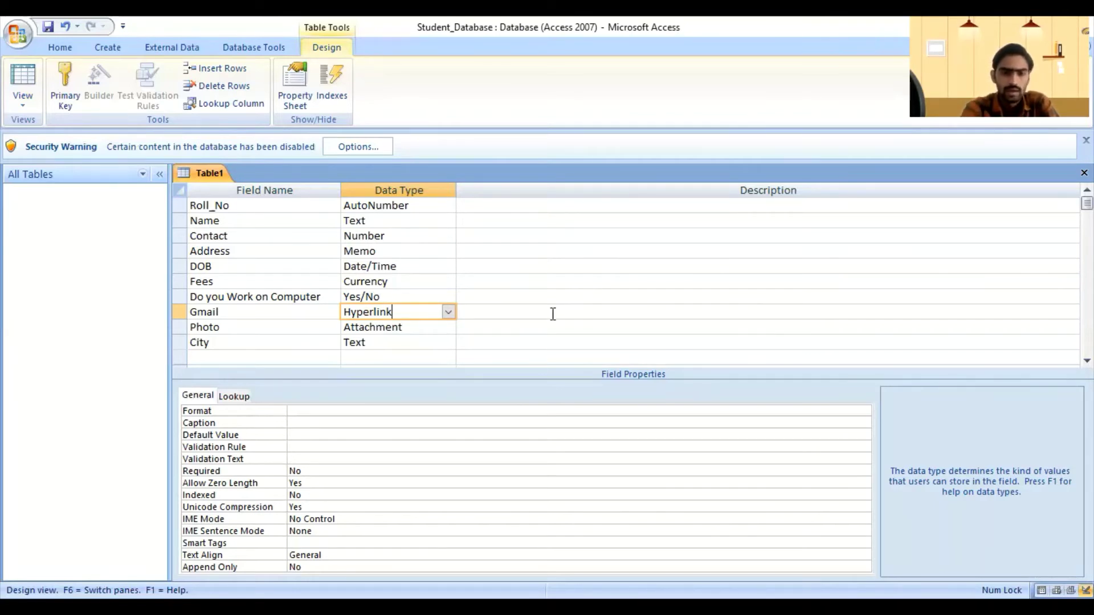
key(Tab)
Step: Describe the Photo field as 'Only jpg format allow'
click(507, 326)
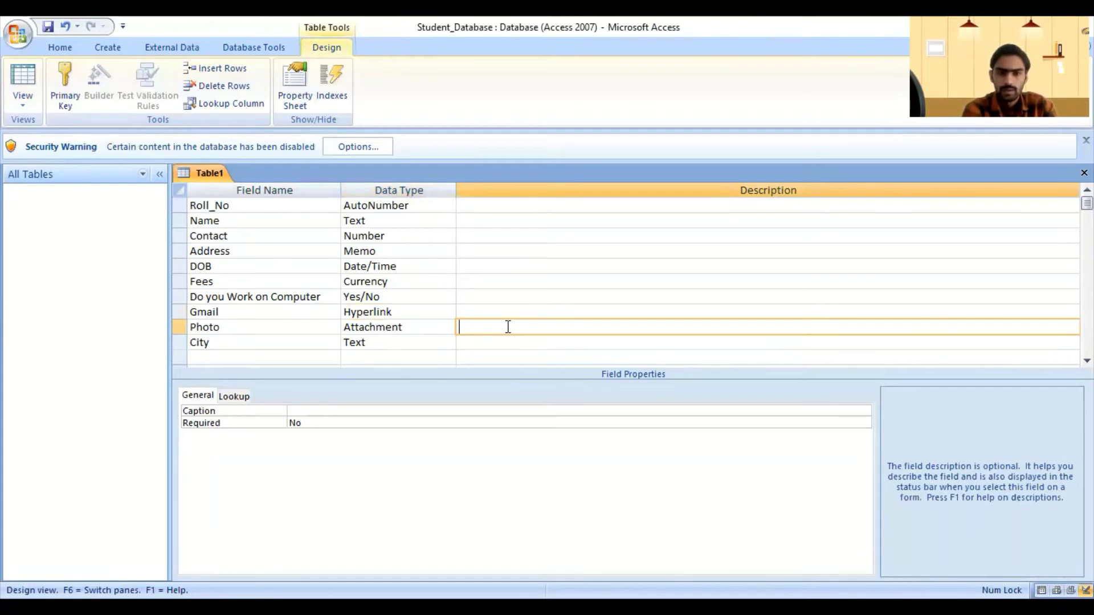
text(Only)
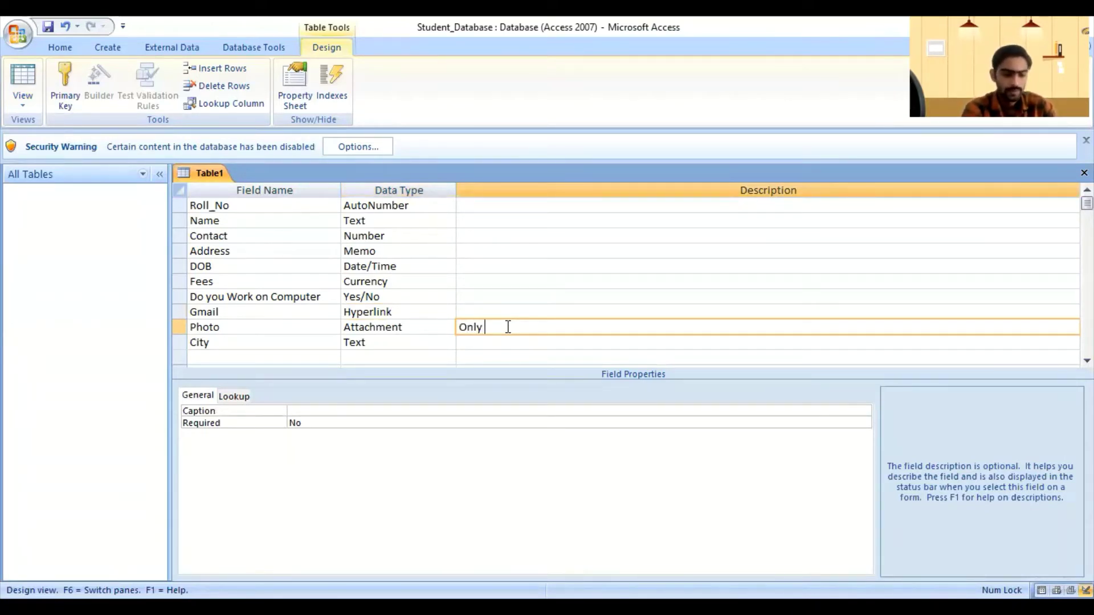
text( jpg )
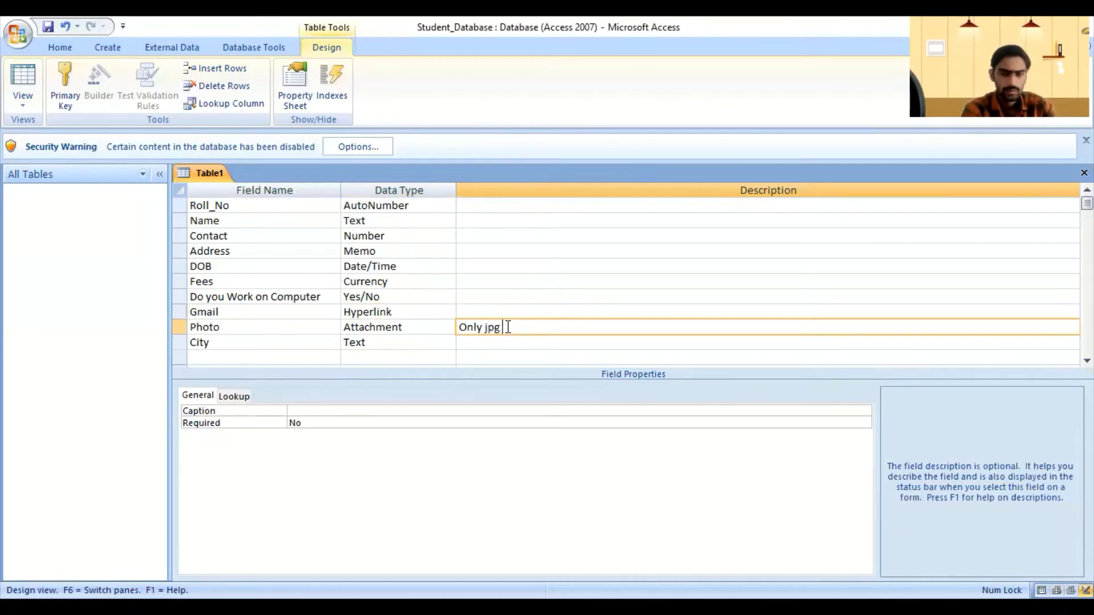
text(format)
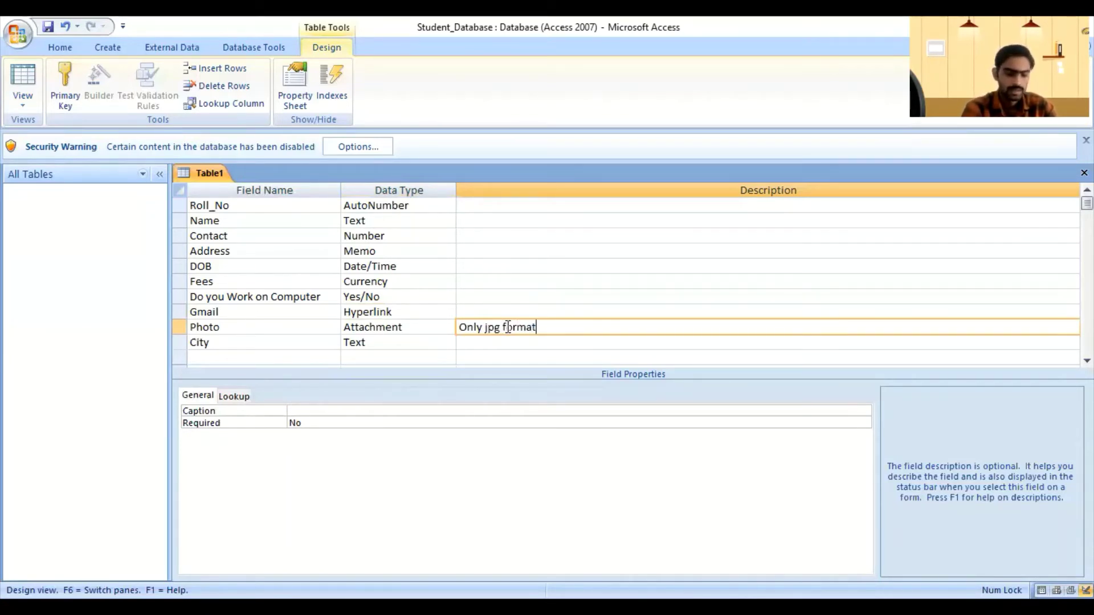
text( allow)
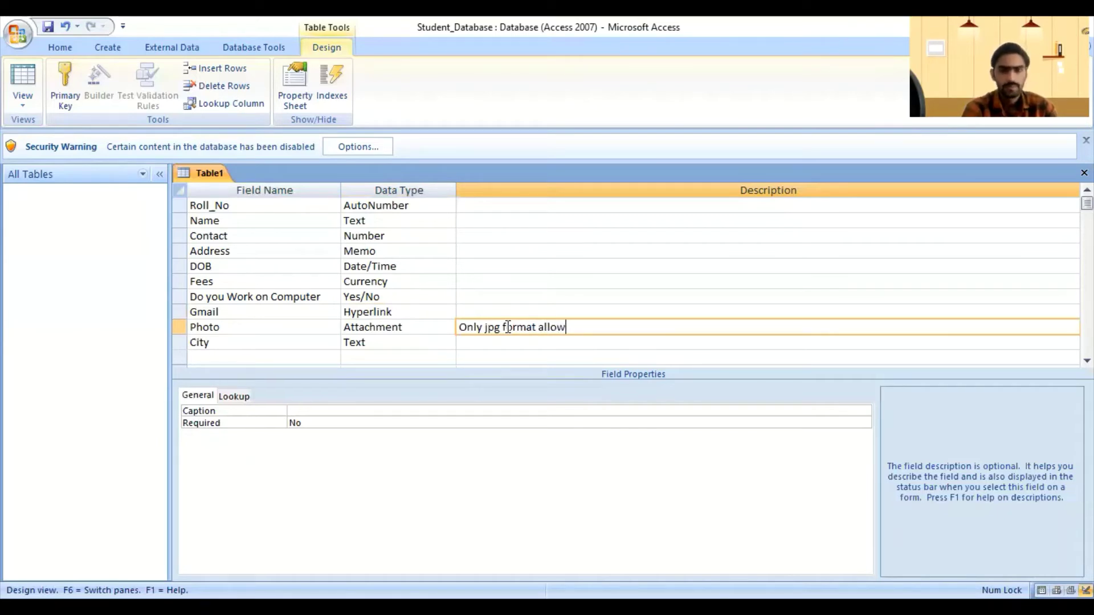
click(551, 284)
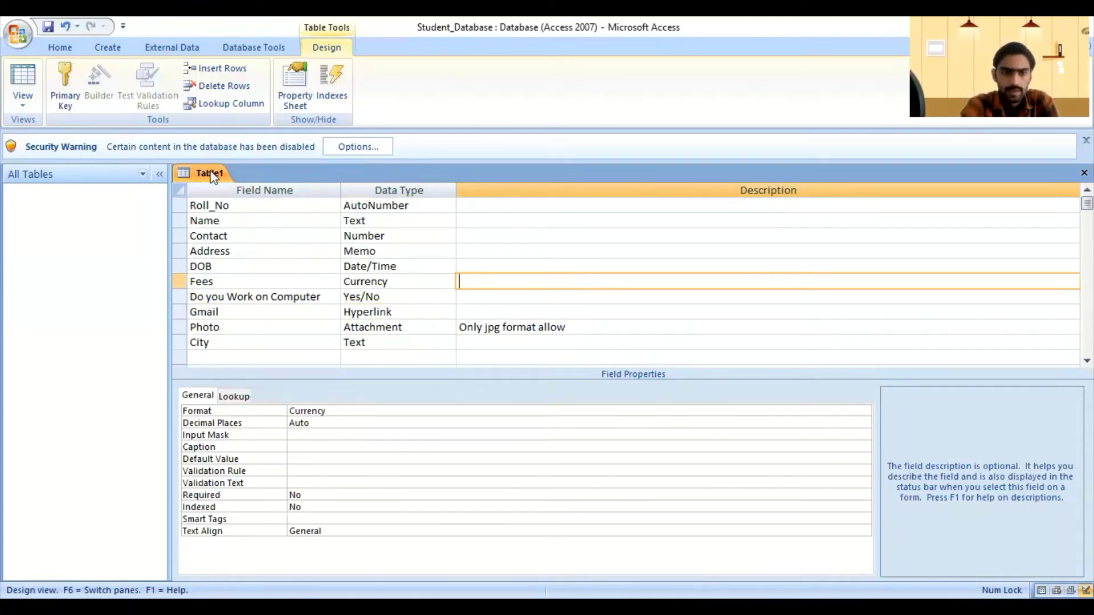
right_click(189, 178)
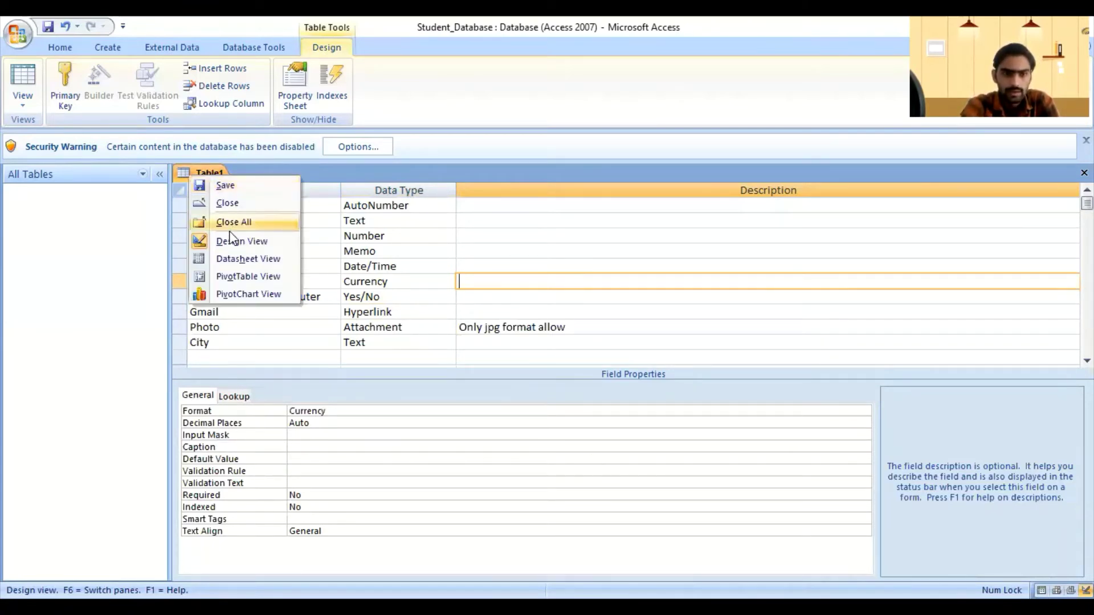
click(256, 260)
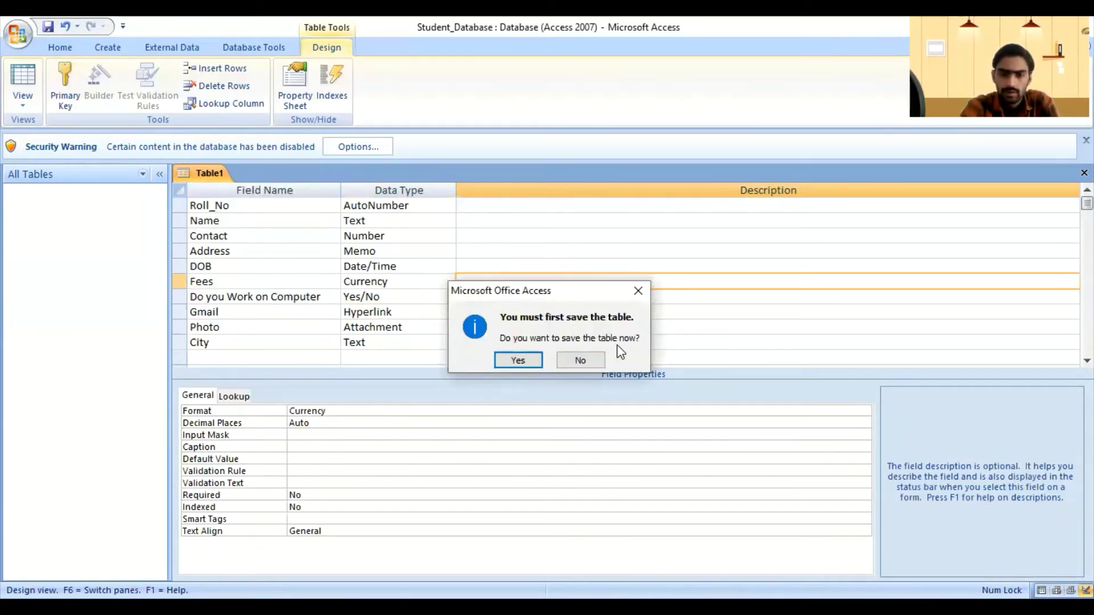
click(517, 360)
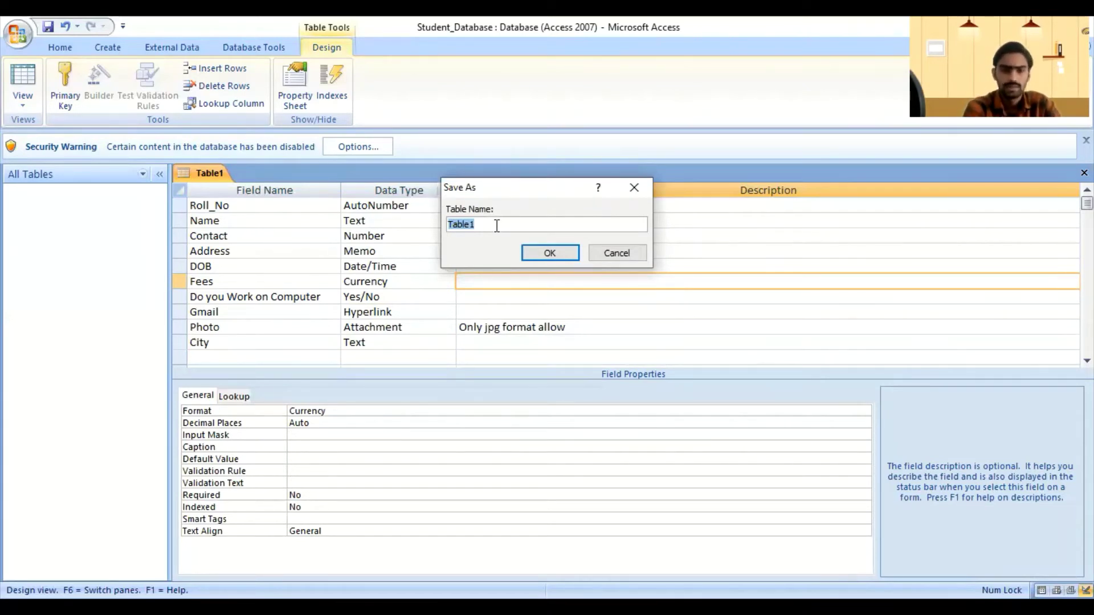
text(S)
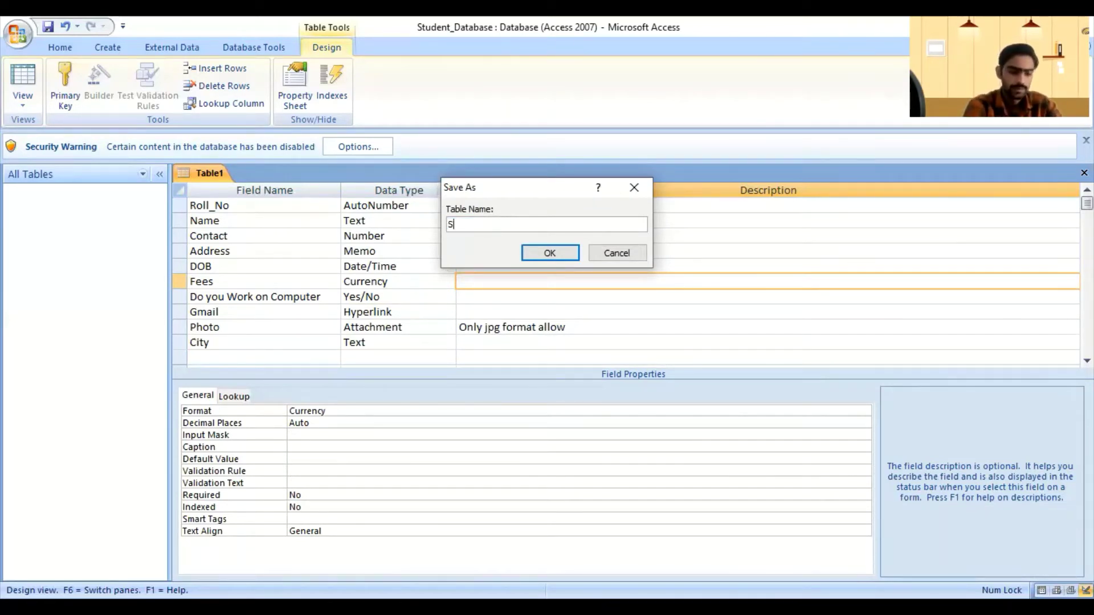
text(tudent)
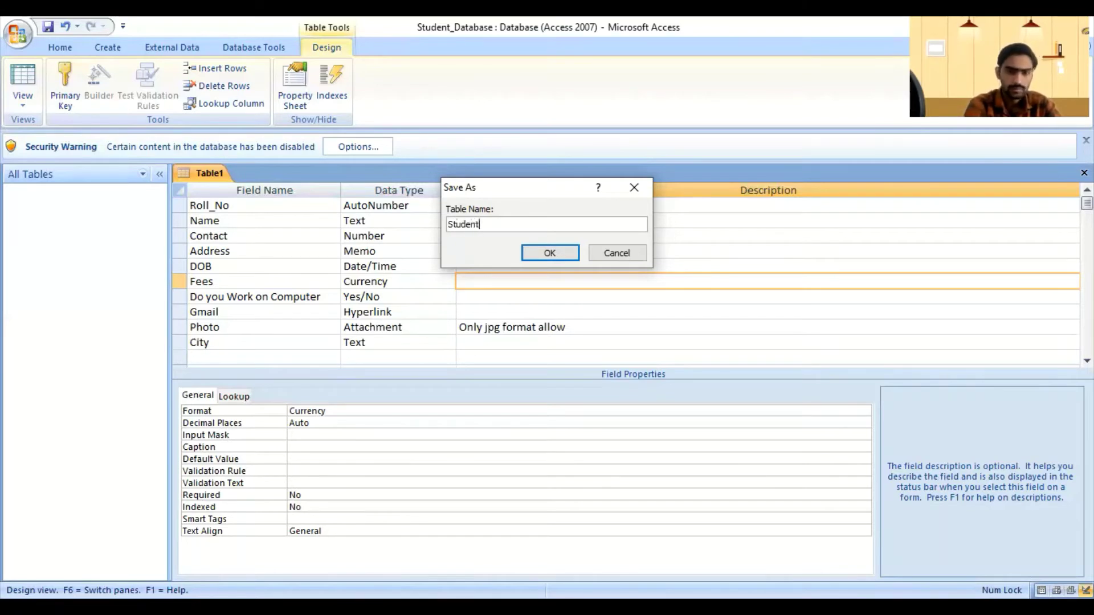
text(_)
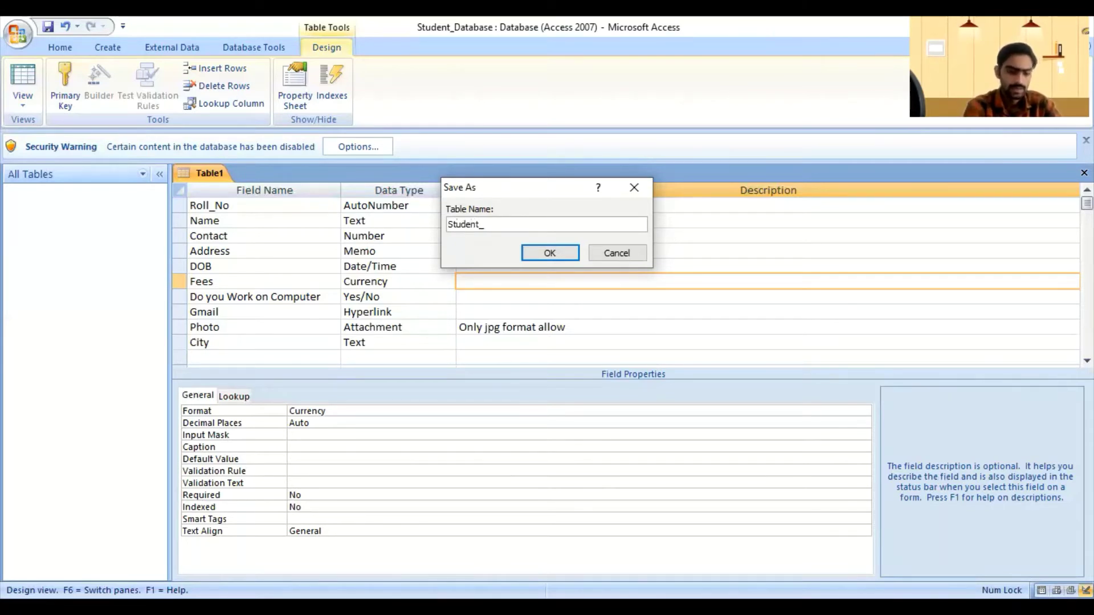
text(Inf)
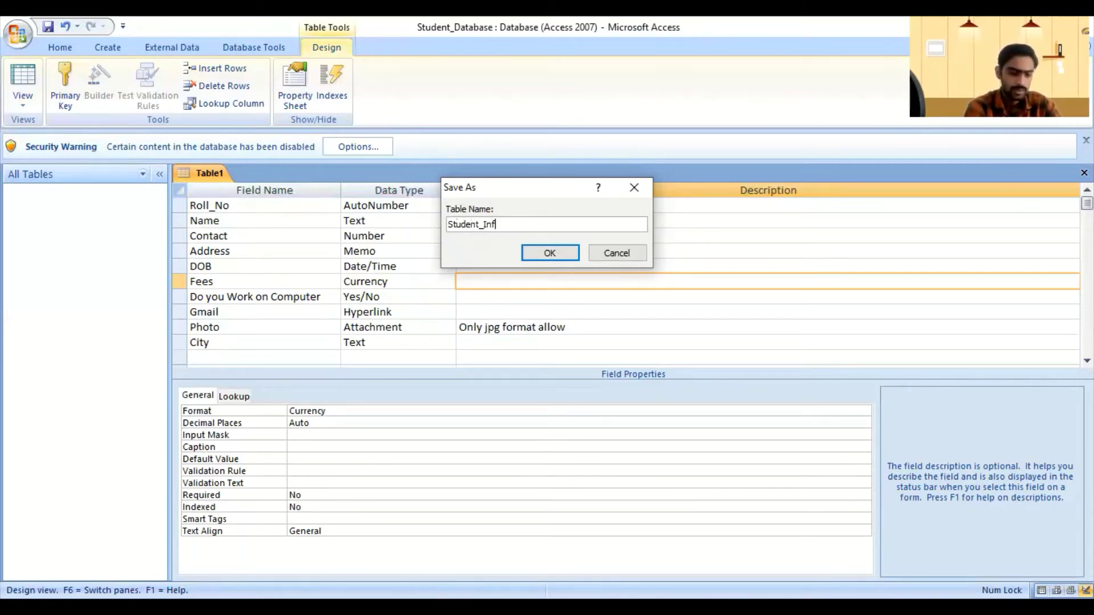
text(ormat)
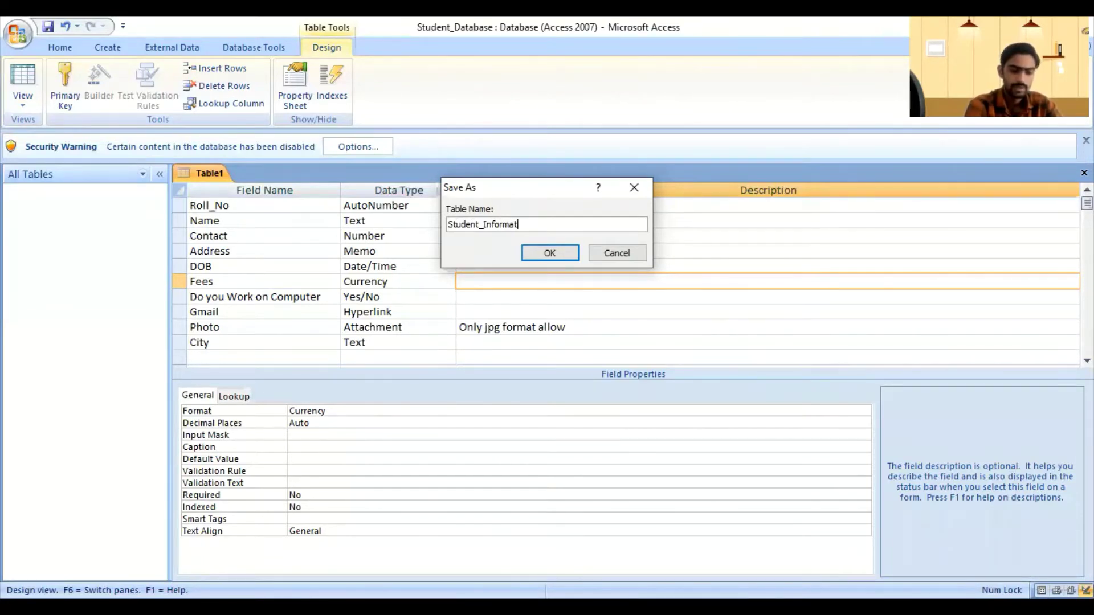
text(ion)
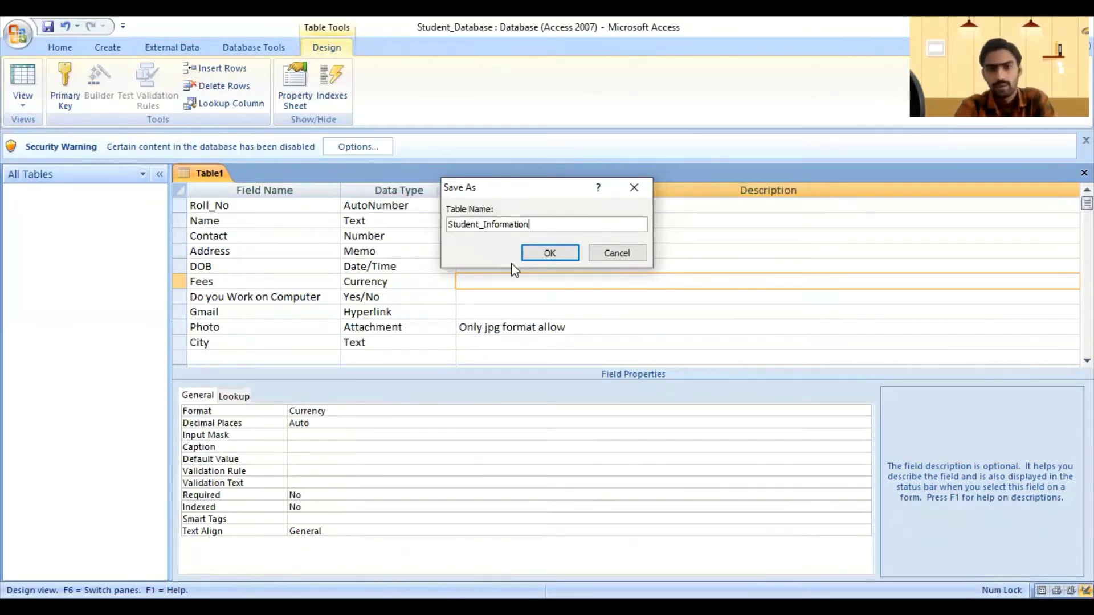
click(545, 248)
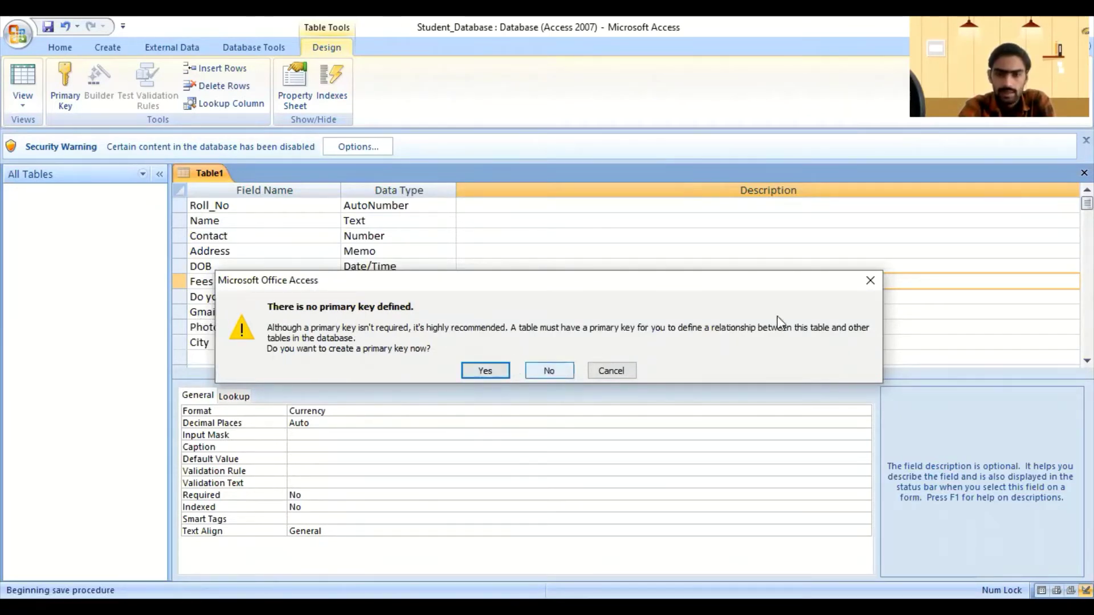
drag(607, 372, 287, 296)
key(Escape)
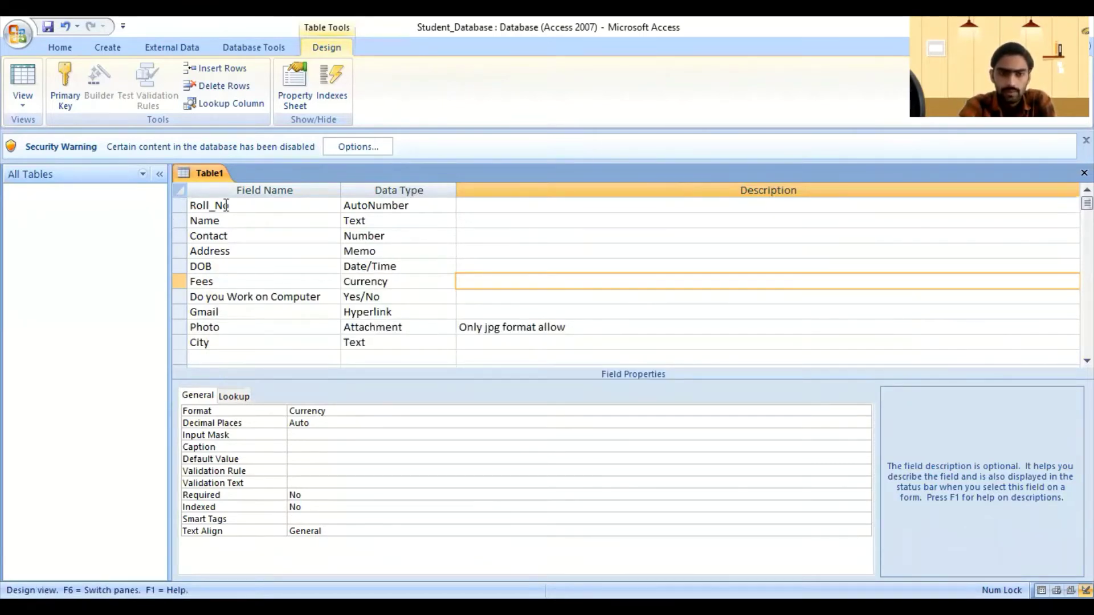
Step: Set Roll_No as Table1's primary key
click(180, 203)
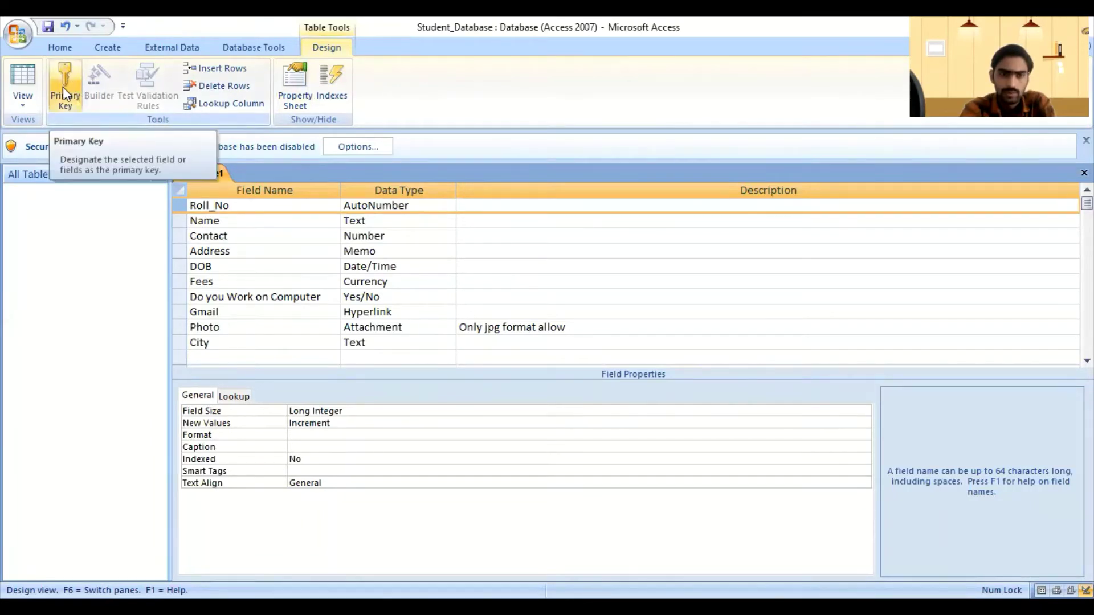
right_click(174, 201)
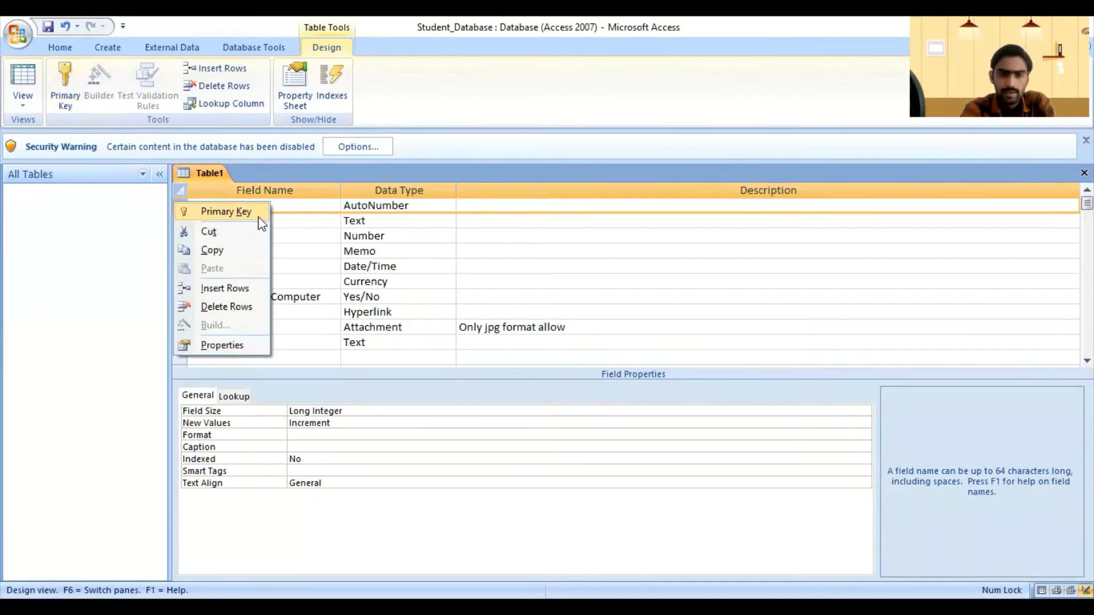
click(228, 212)
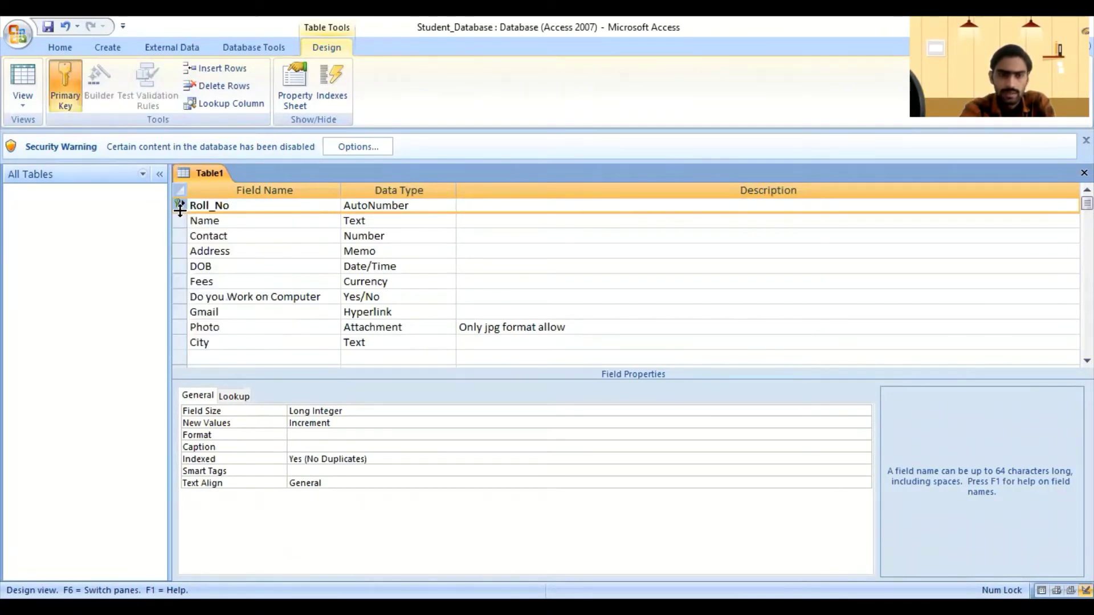
Step: Switch to Datasheet view, saving the table as Student_Information
right_click(193, 174)
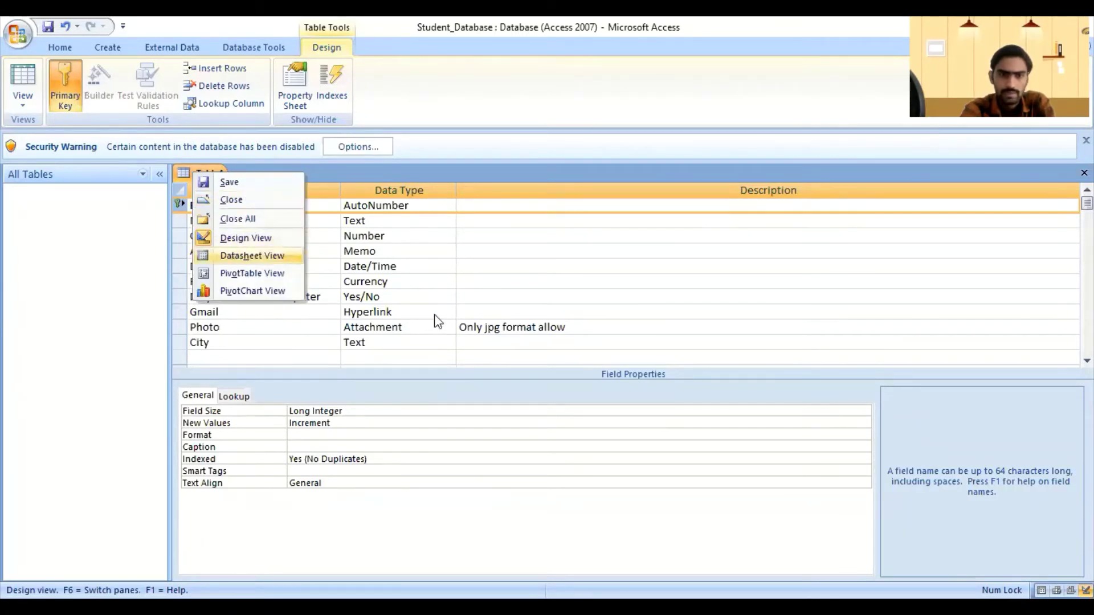
click(237, 259)
click(511, 355)
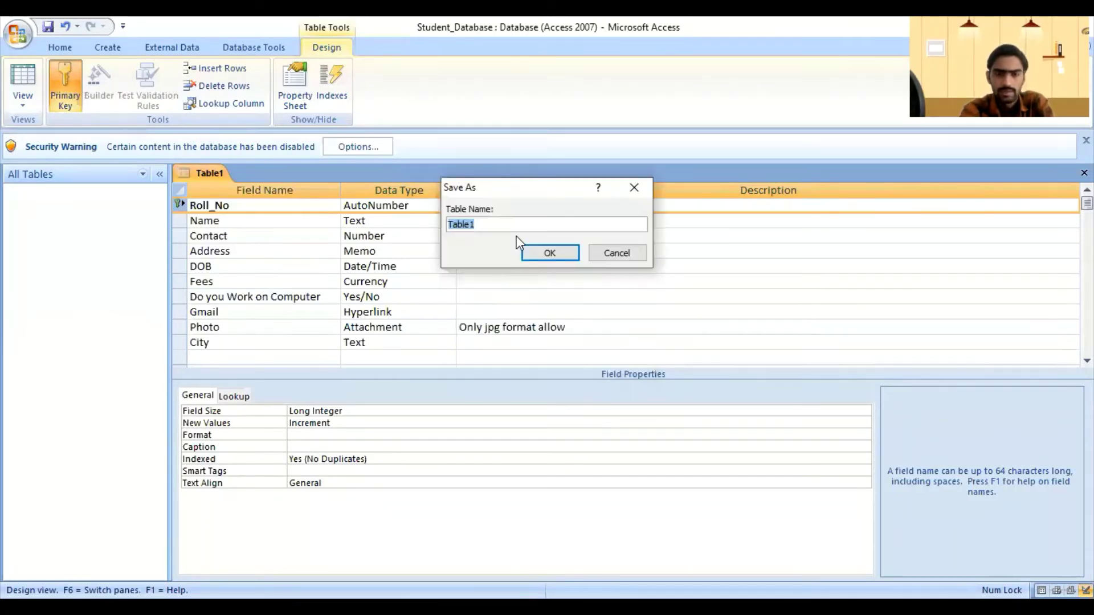
text(Stu)
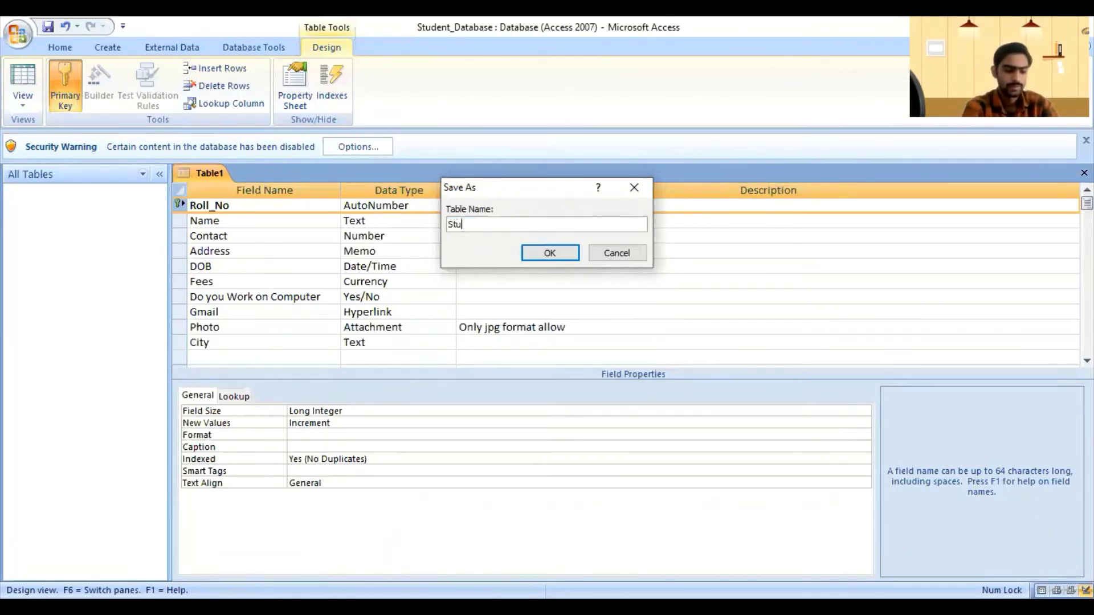
text(dent)
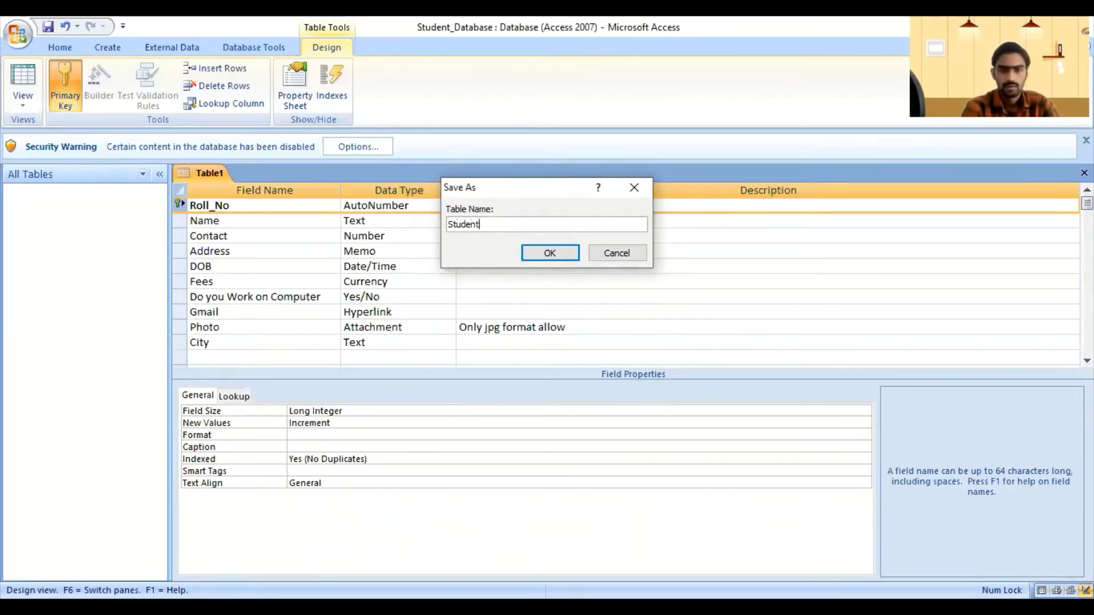
text(_Info)
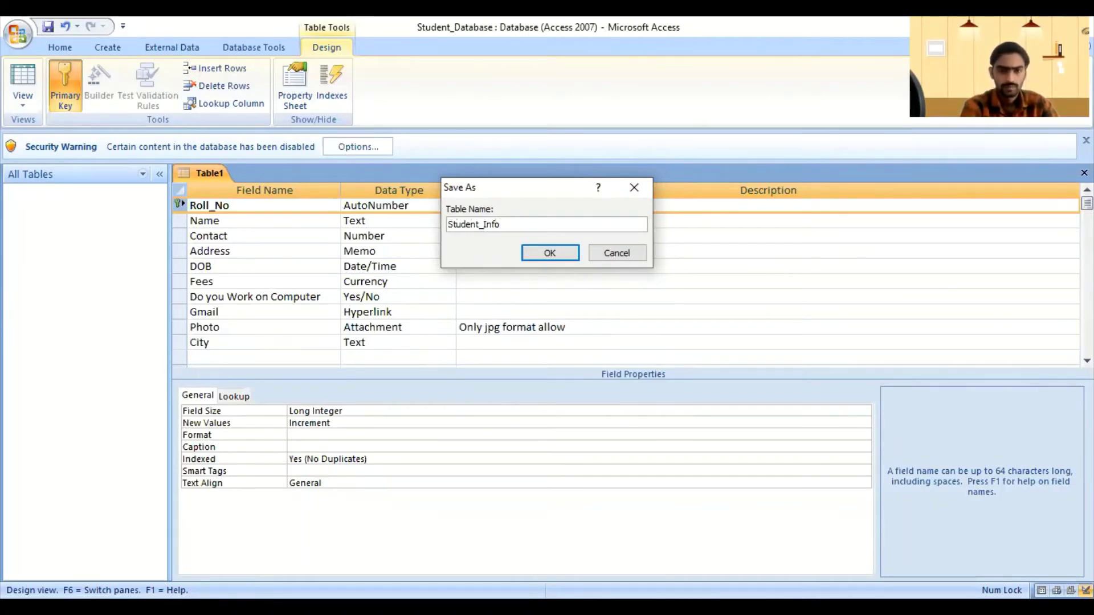
text(rmation)
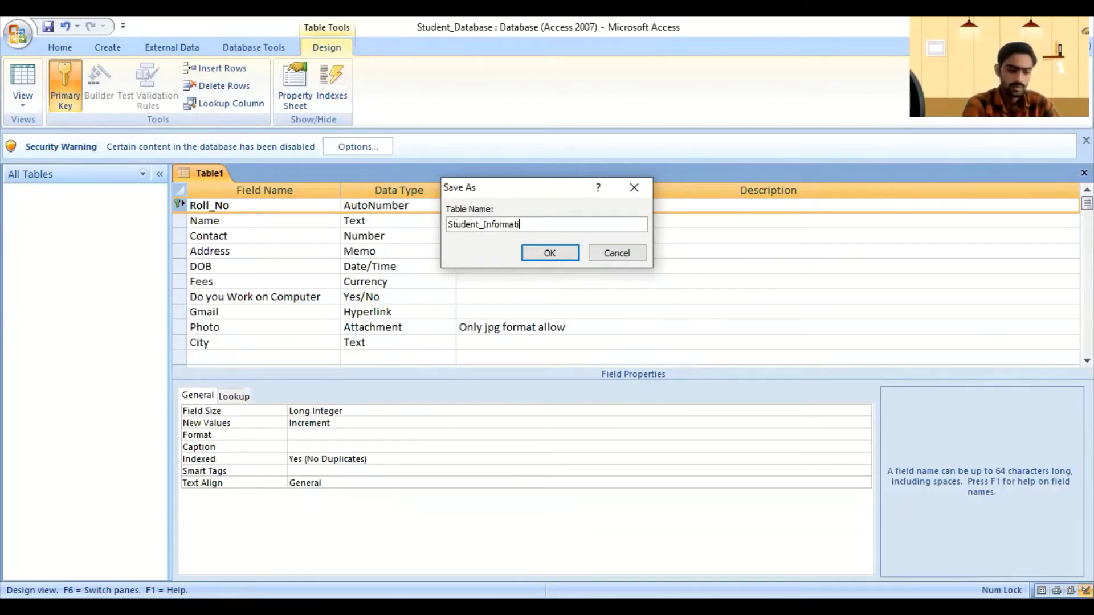
click(556, 254)
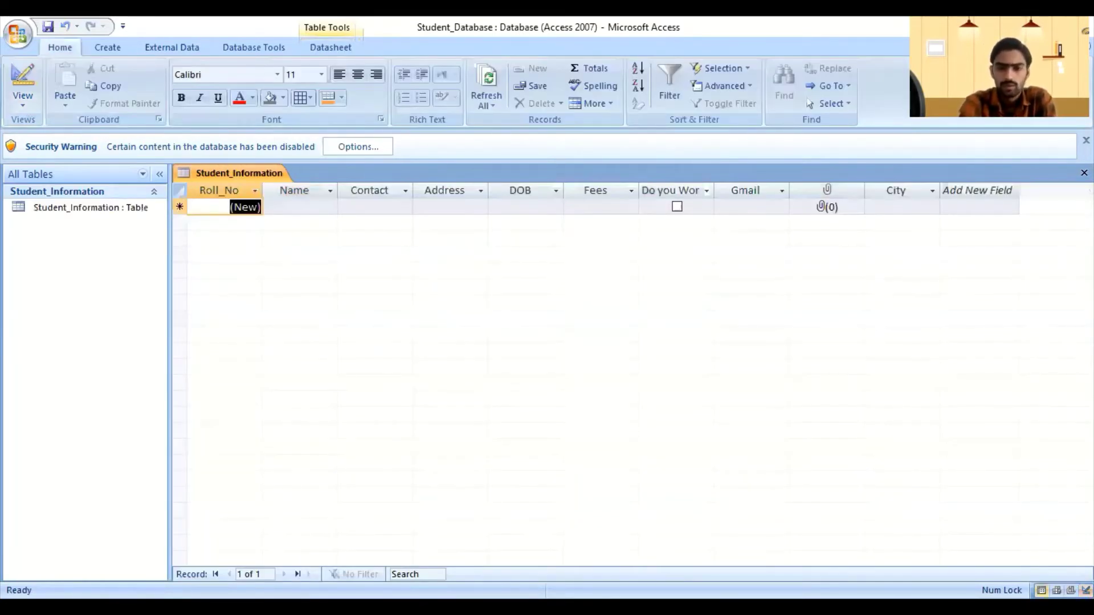
click(255, 205)
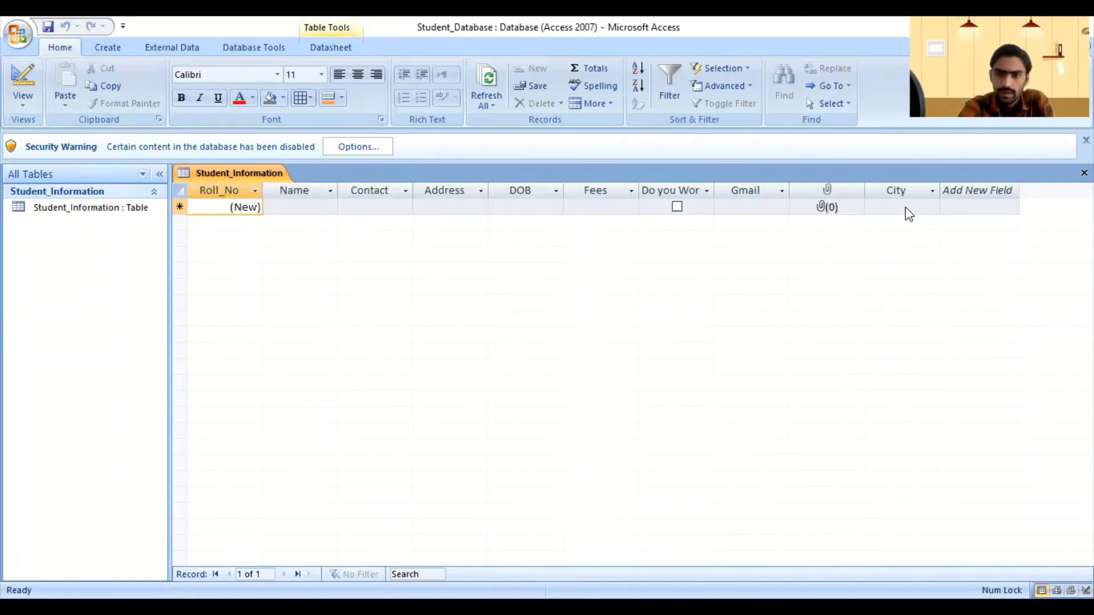
click(930, 211)
click(931, 208)
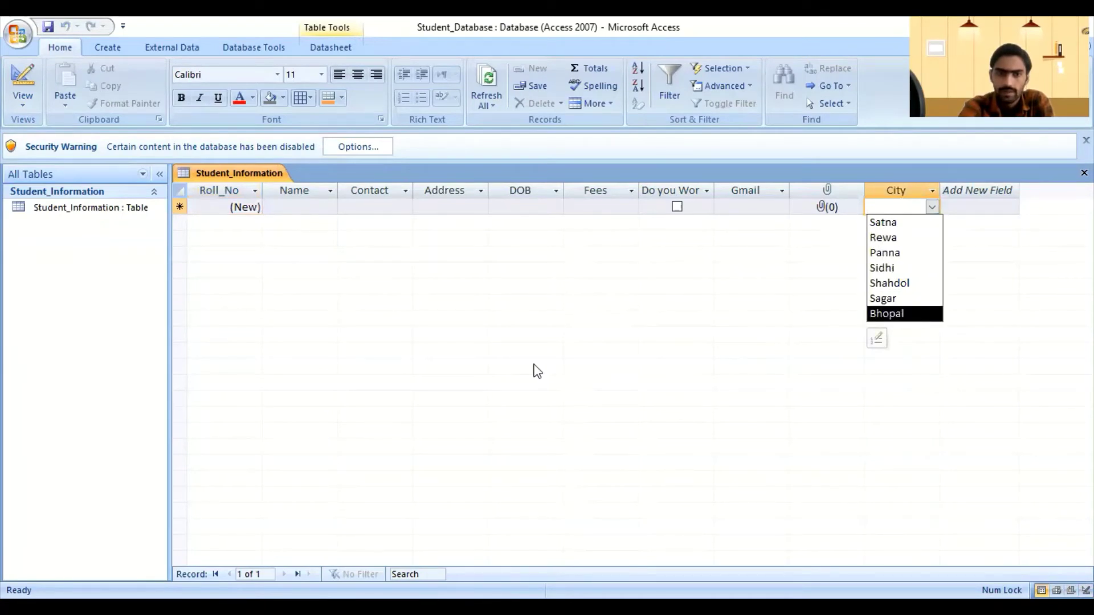
click(535, 364)
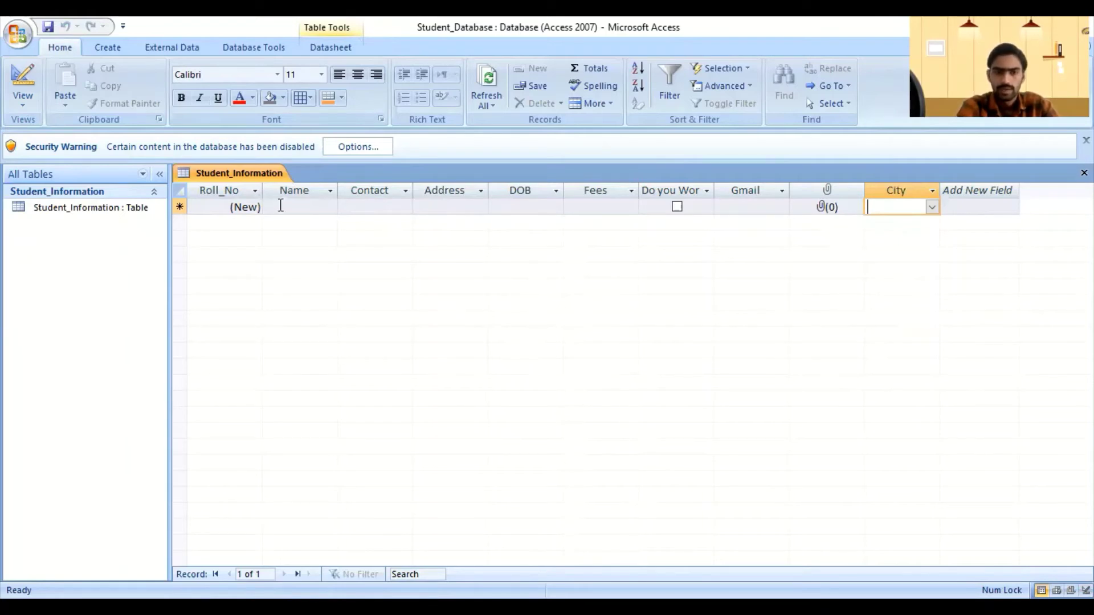
click(295, 207)
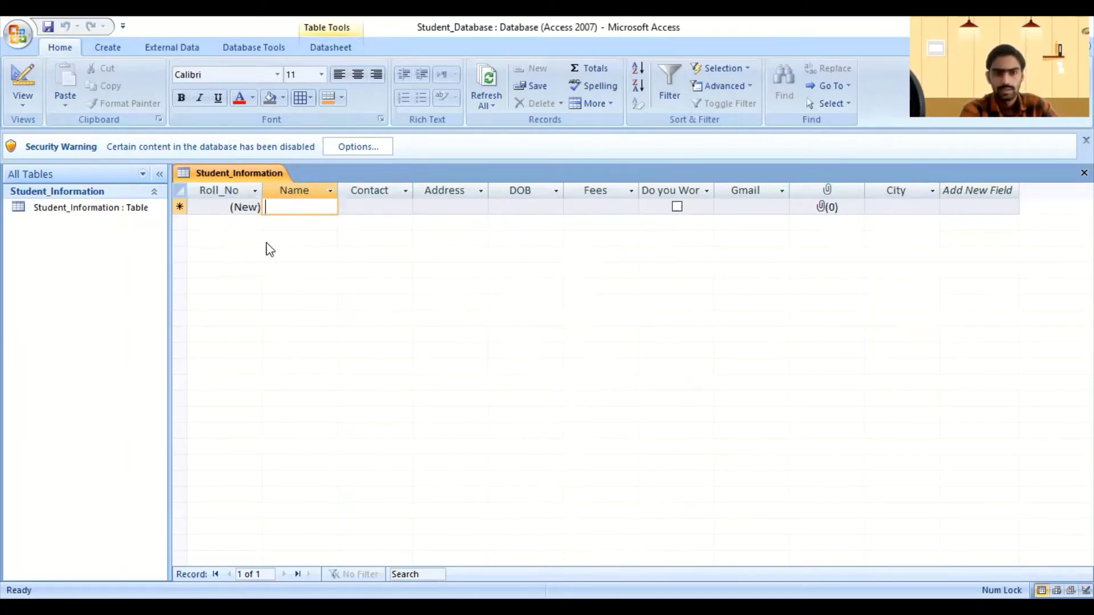
Step: Enter the first student's name, contact number and address
text(A)
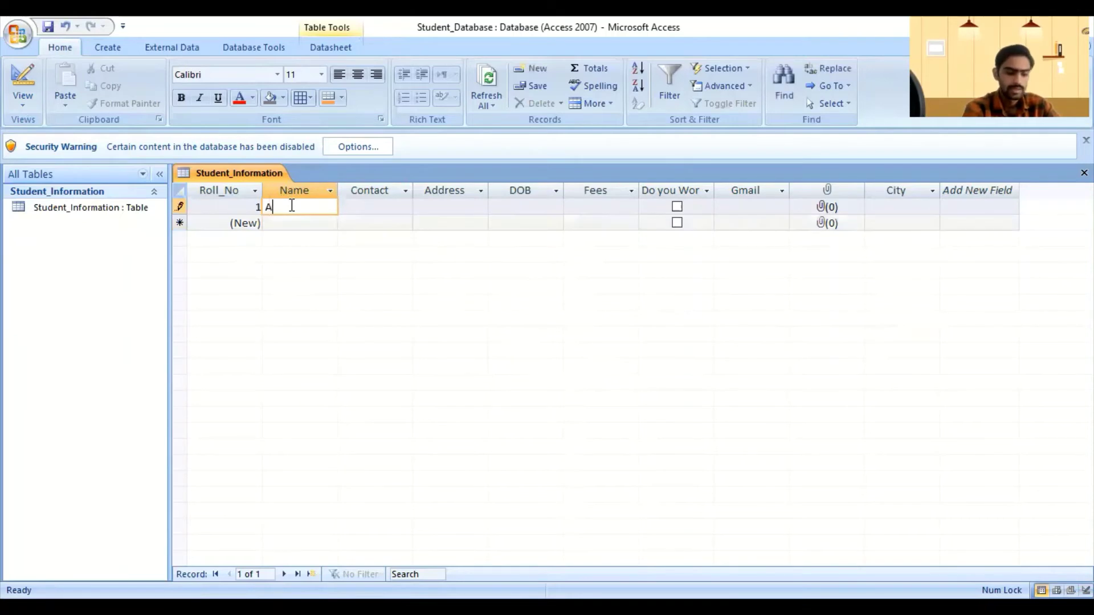
text(niuj)
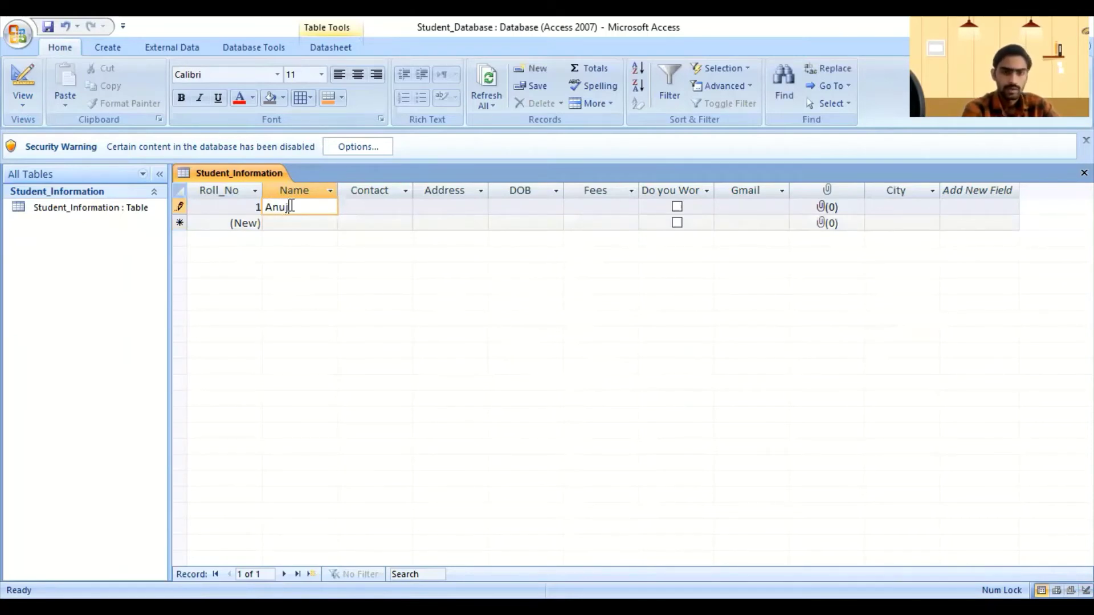
key(Tab)
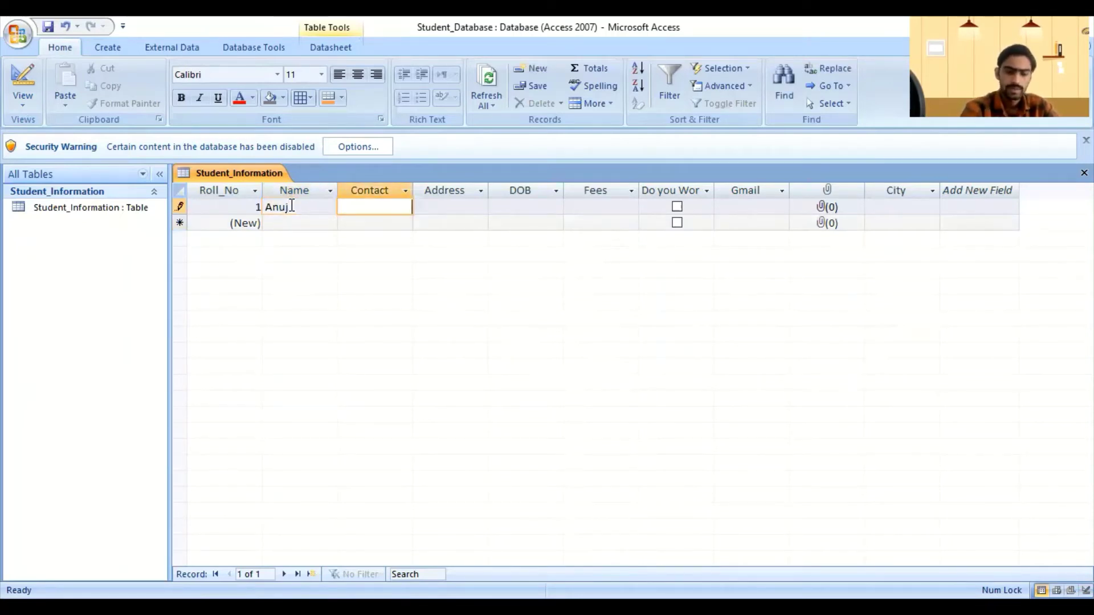
text(87542154)
key(Tab)
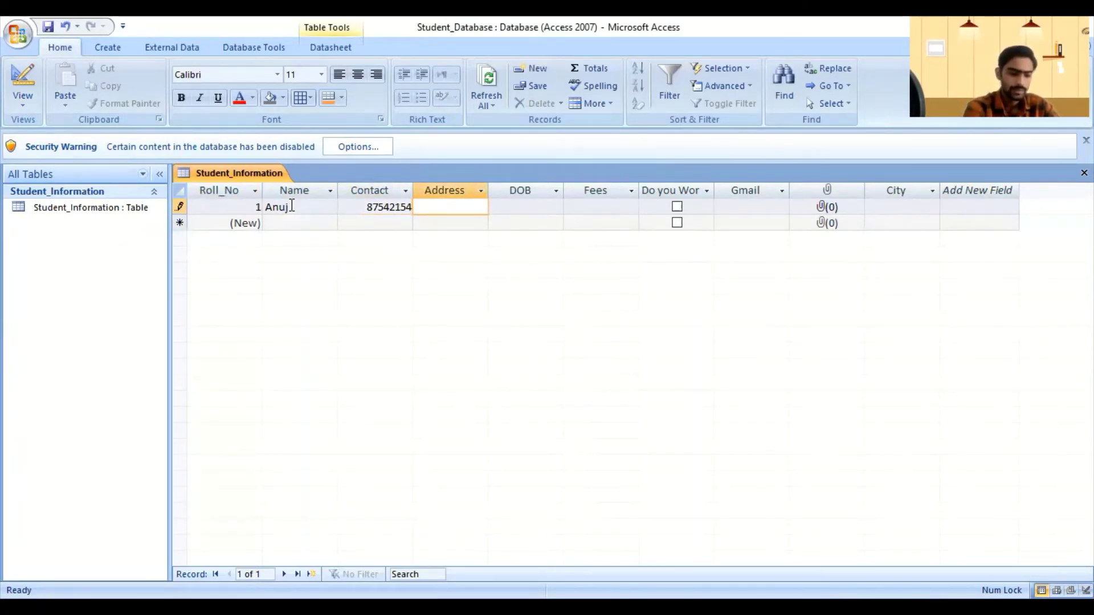
text(near)
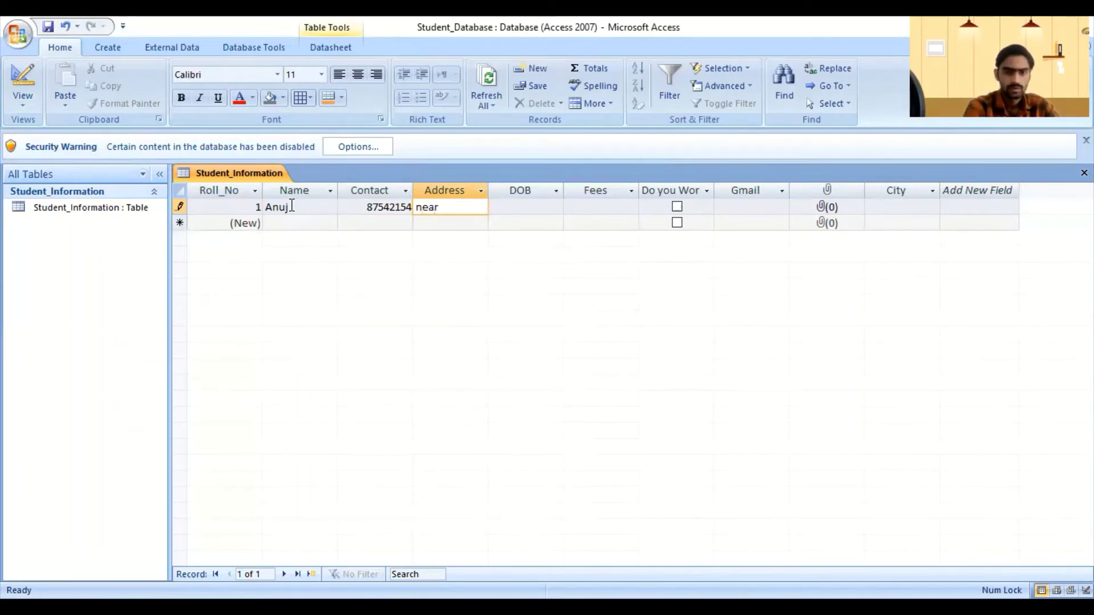
key(BackSpace)
key(BackSpace)
key(BackSpace)
key(BackSpace)
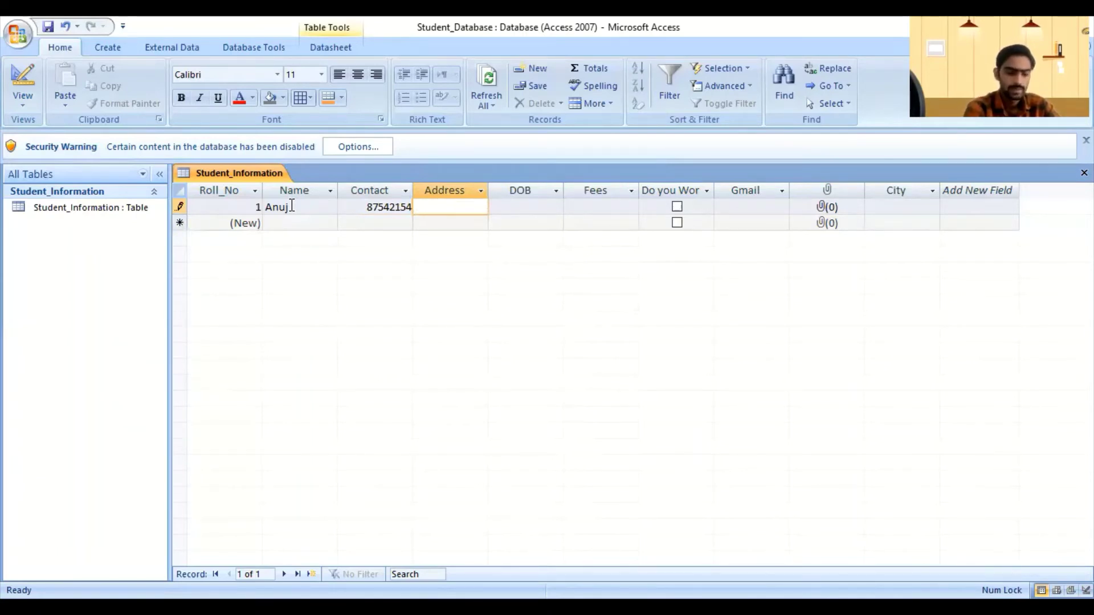
text(Near)
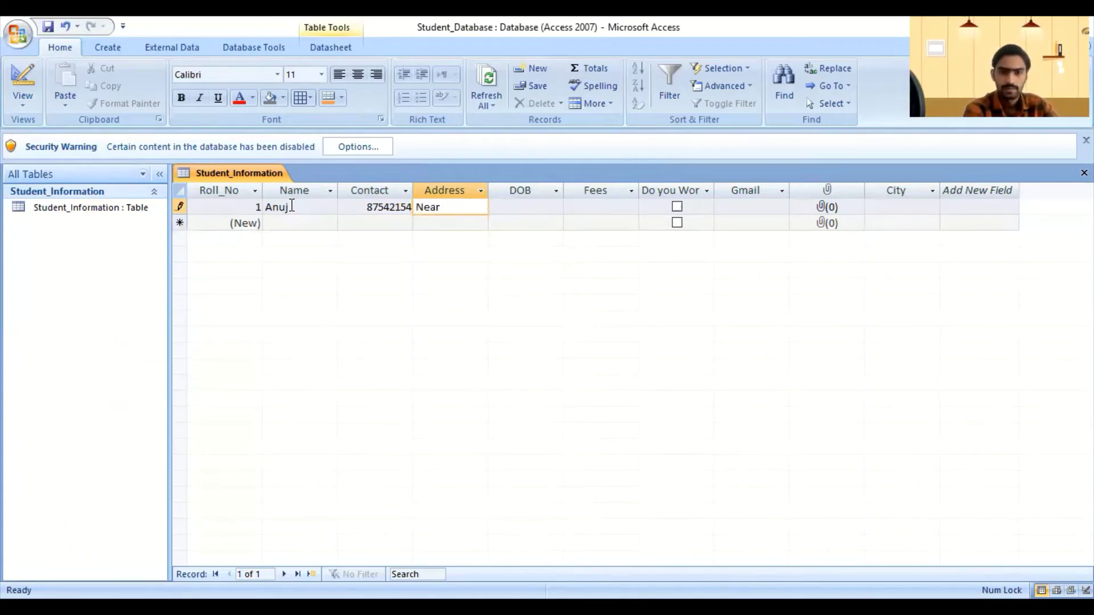
text( B)
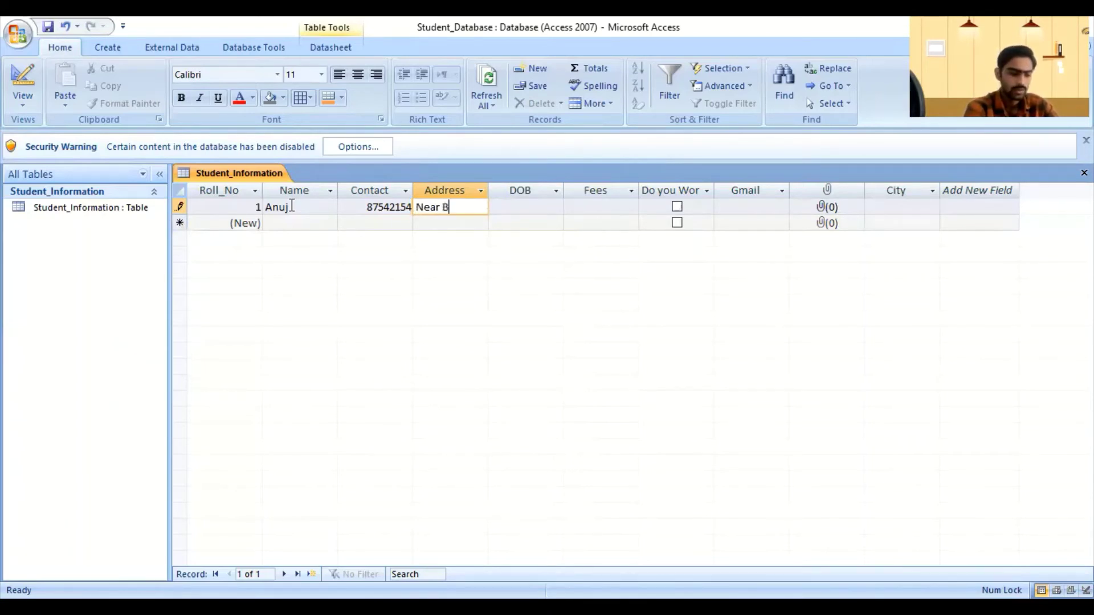
text(us stand)
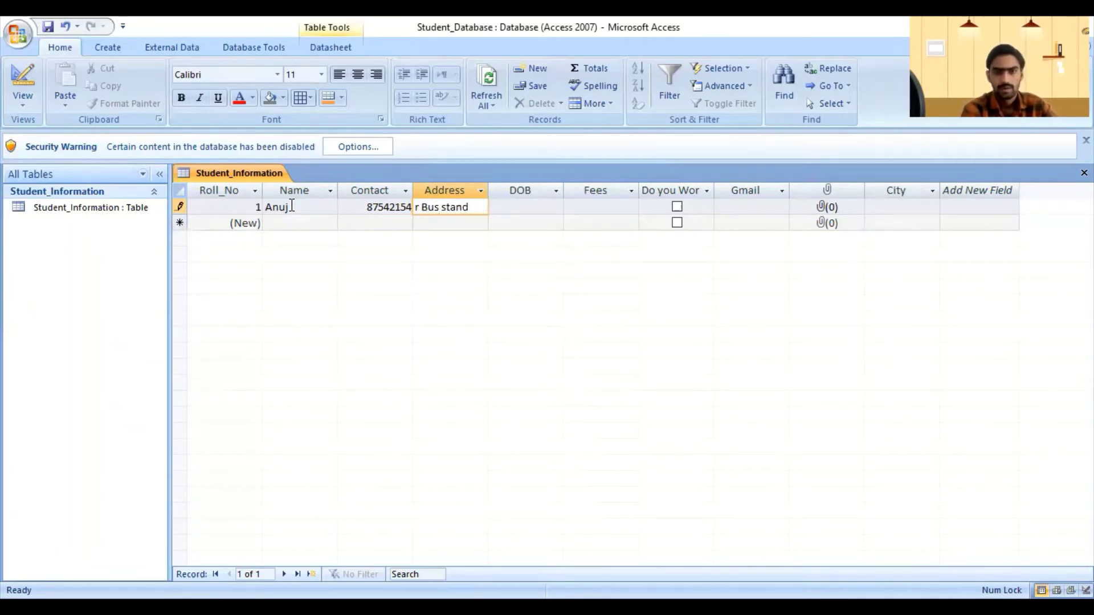
key(Tab)
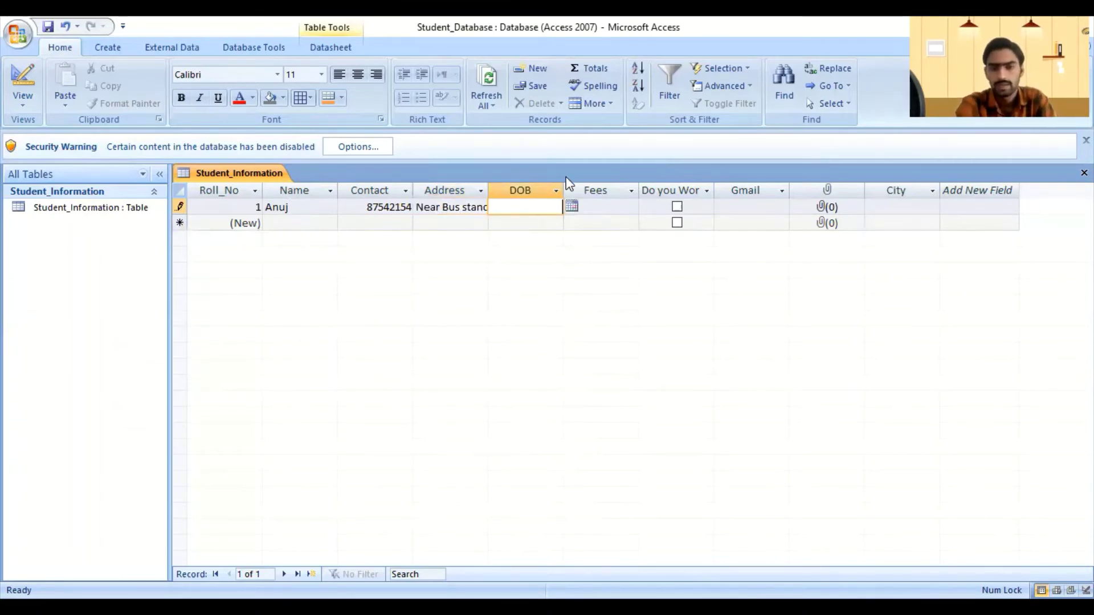
Step: Enter birth date 22/05/1995 and fees of 25000
click(571, 206)
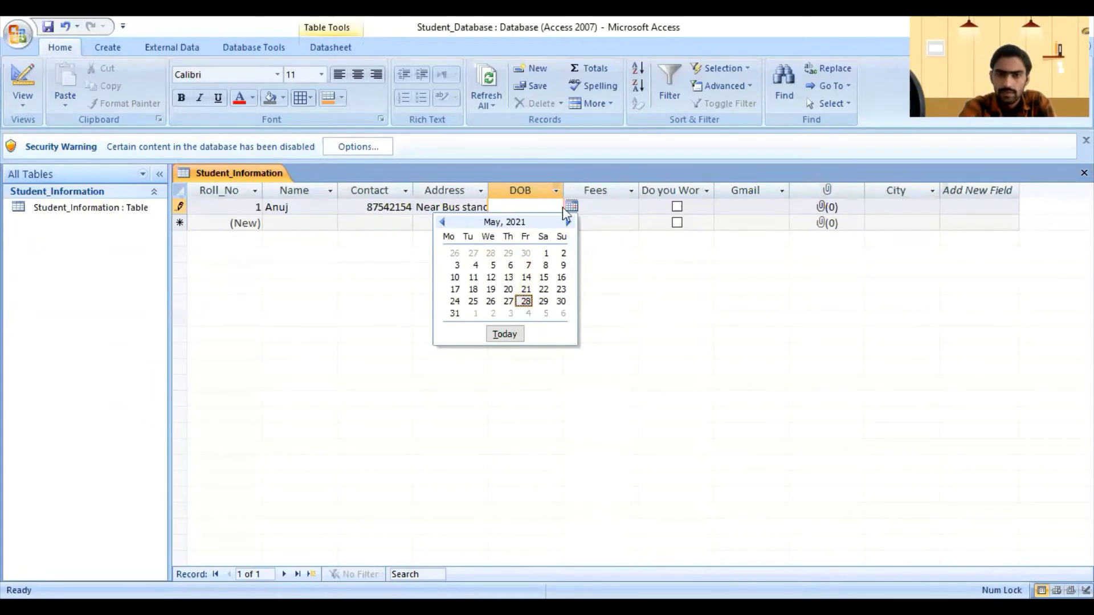
click(525, 206)
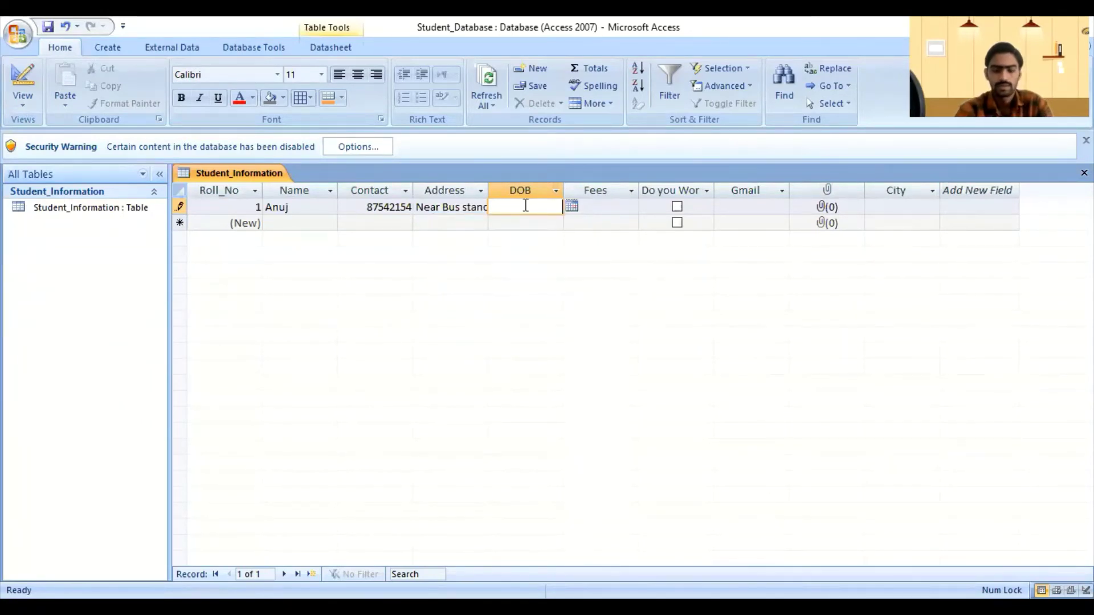
text(22)
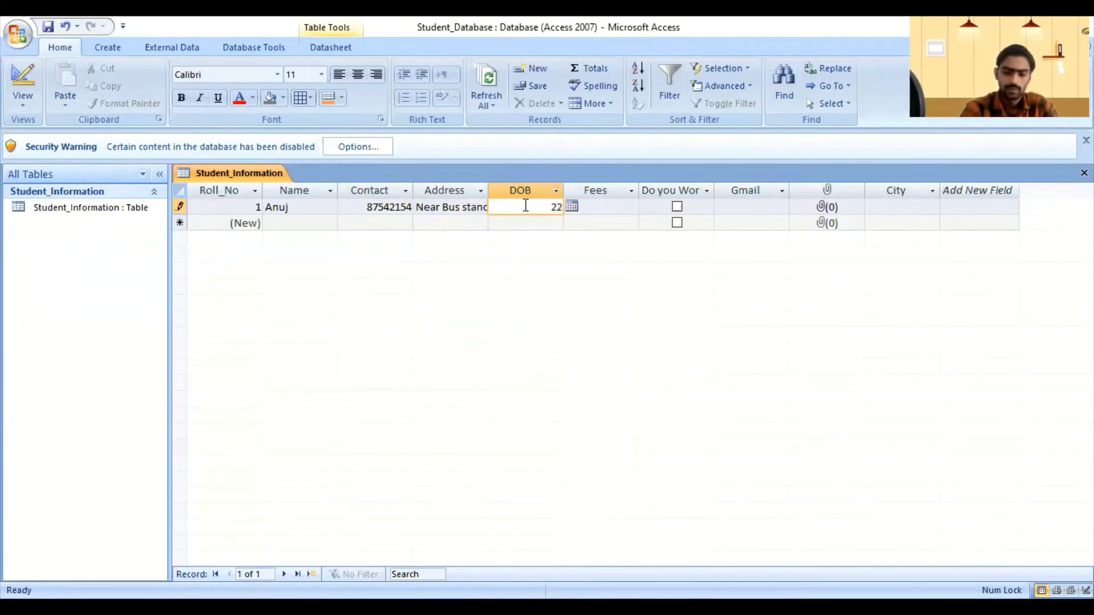
text(/)
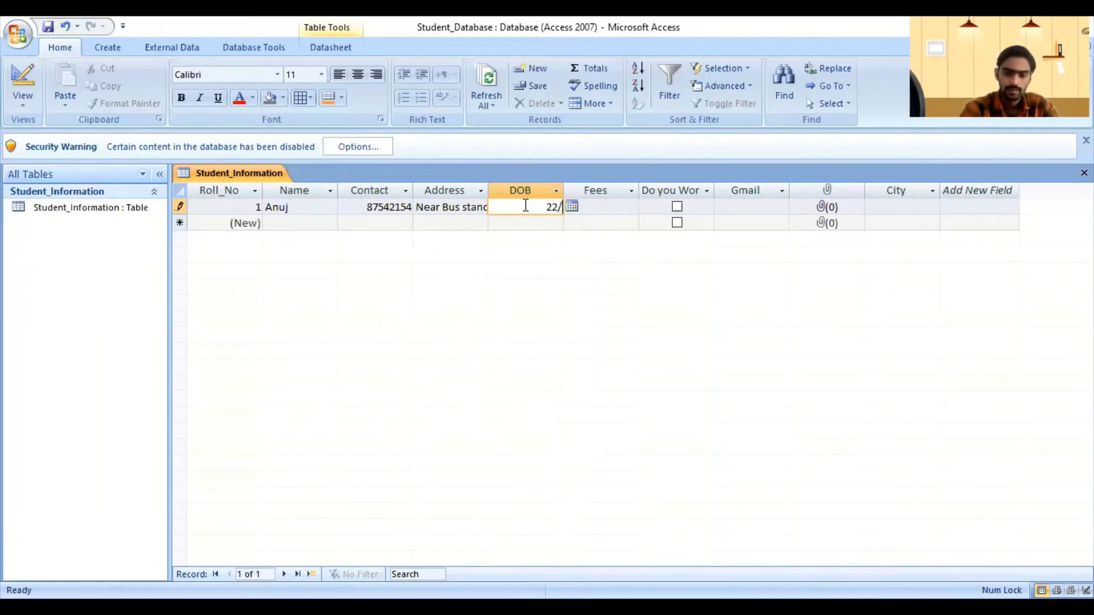
text(05/199)
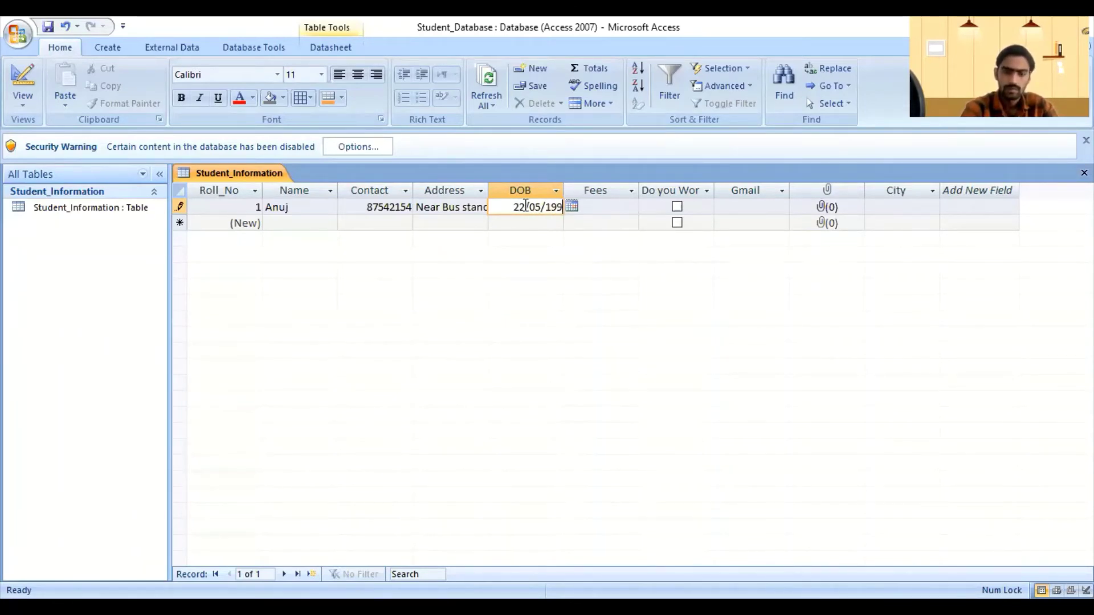
text(5)
click(617, 211)
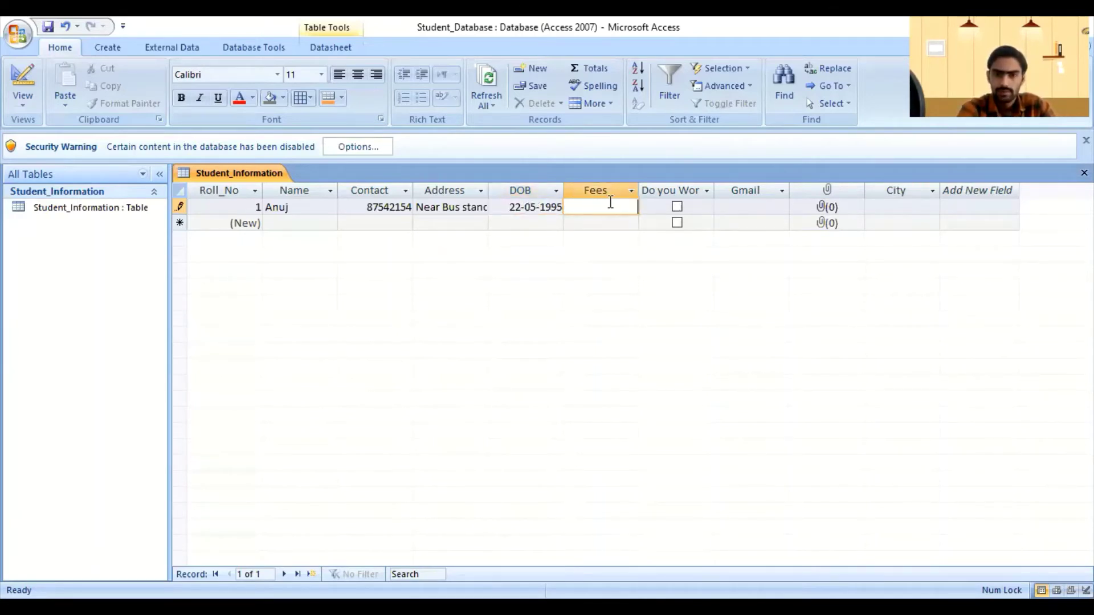
text(2)
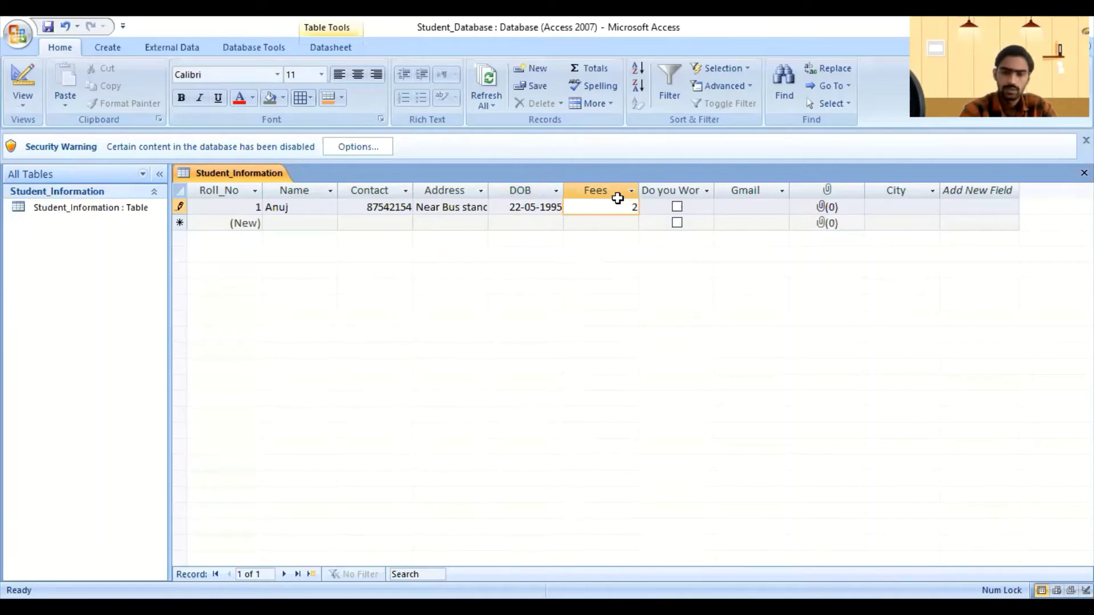
text(5000)
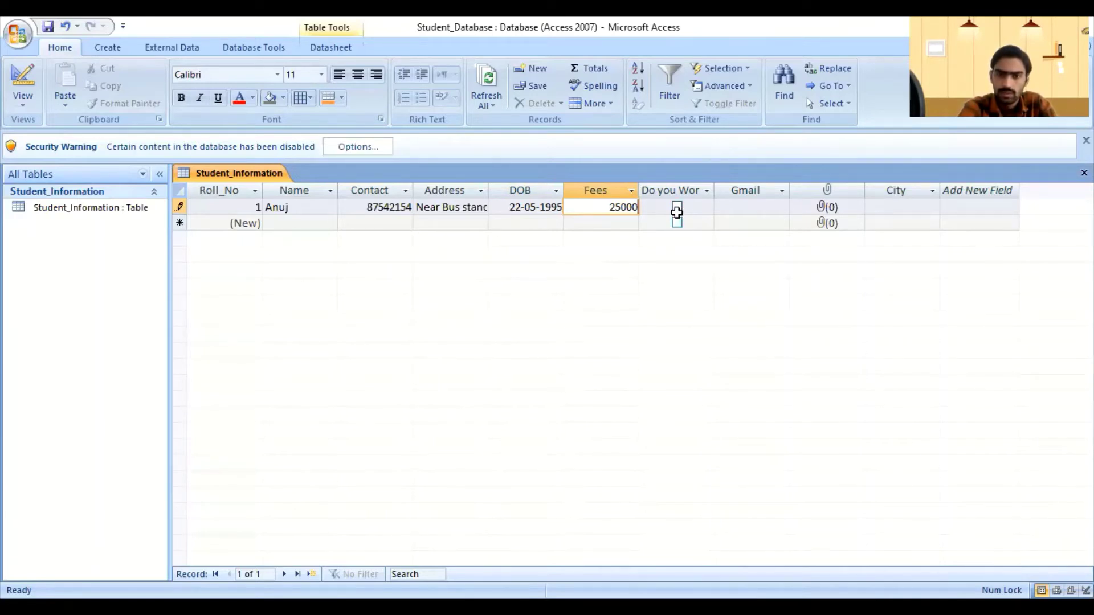
Step: Tick the computer-work checkbox and enter the first student's Gmail address
click(677, 207)
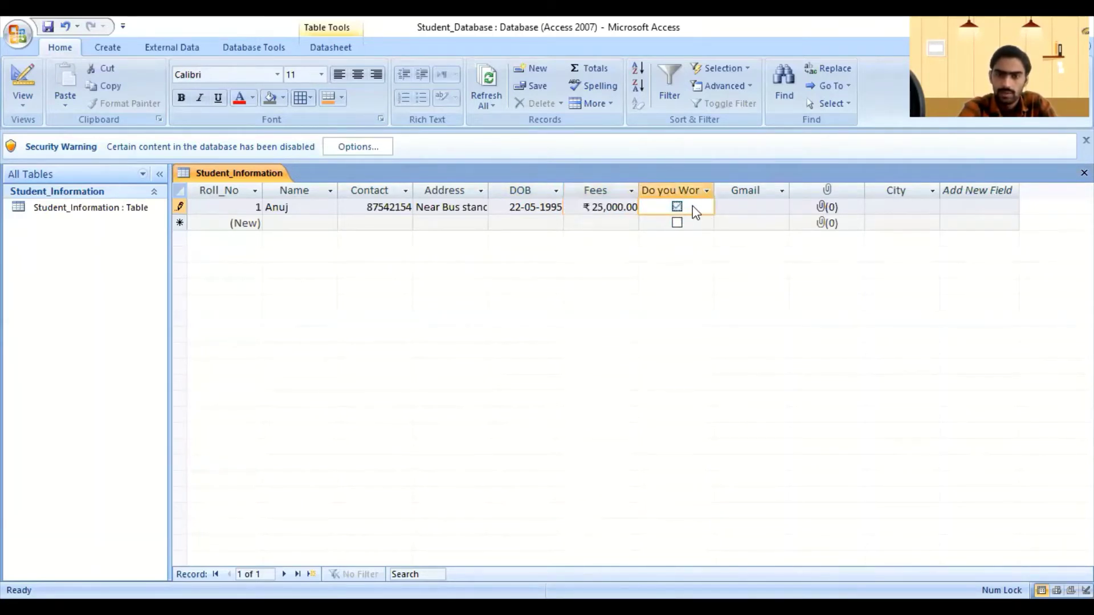
click(759, 208)
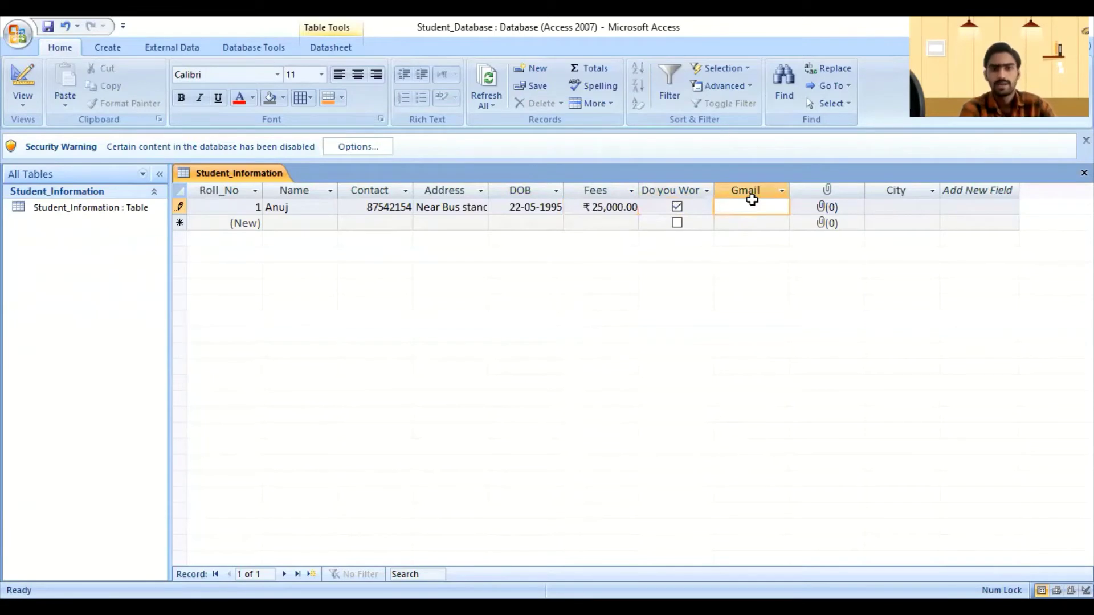
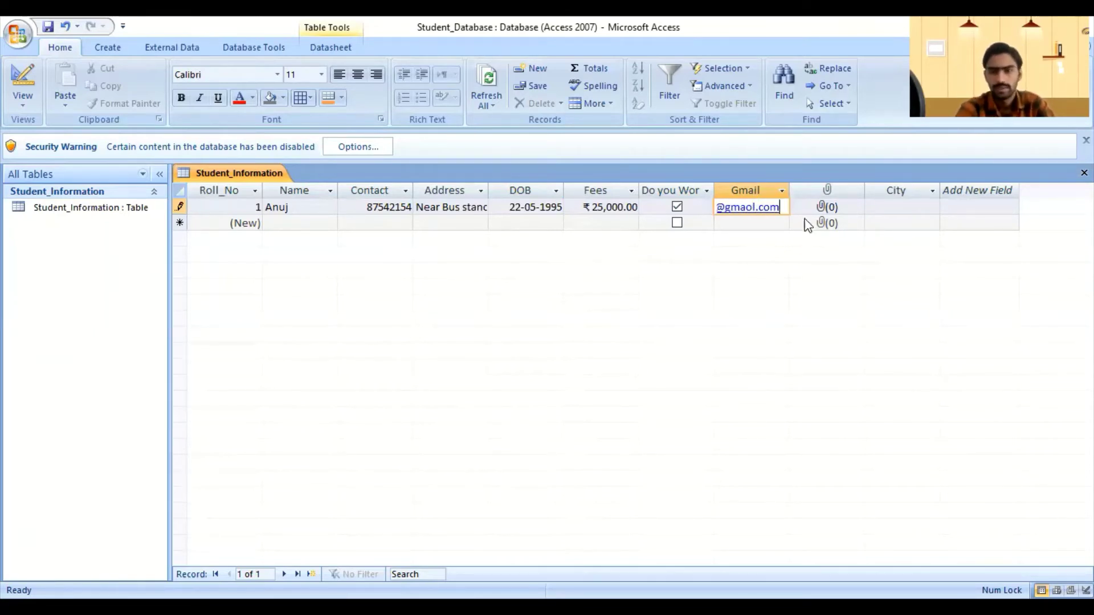
click(875, 213)
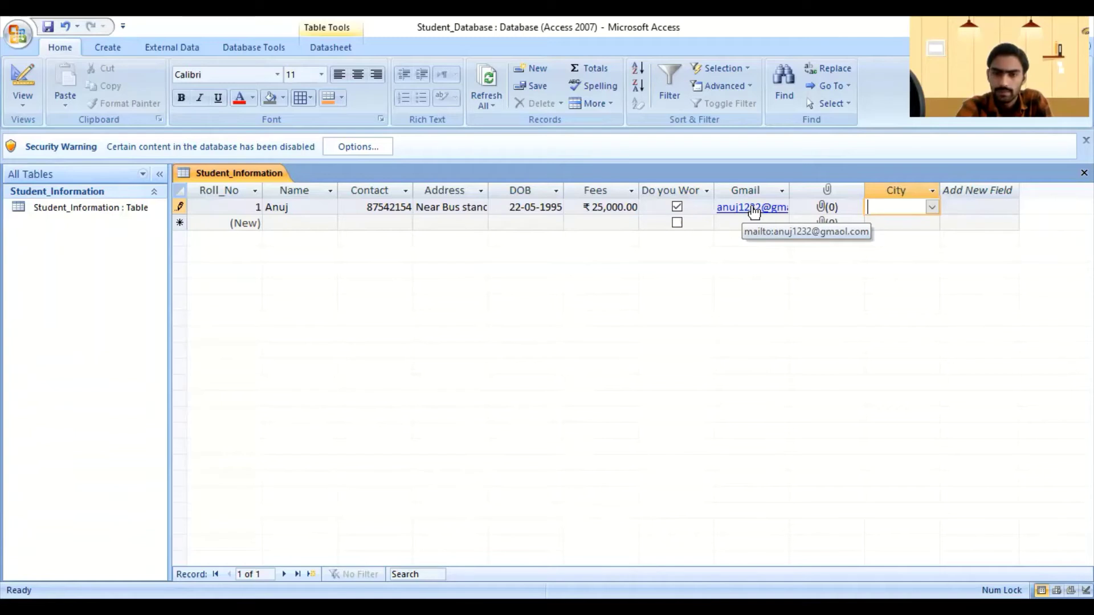
key(shift+Tab)
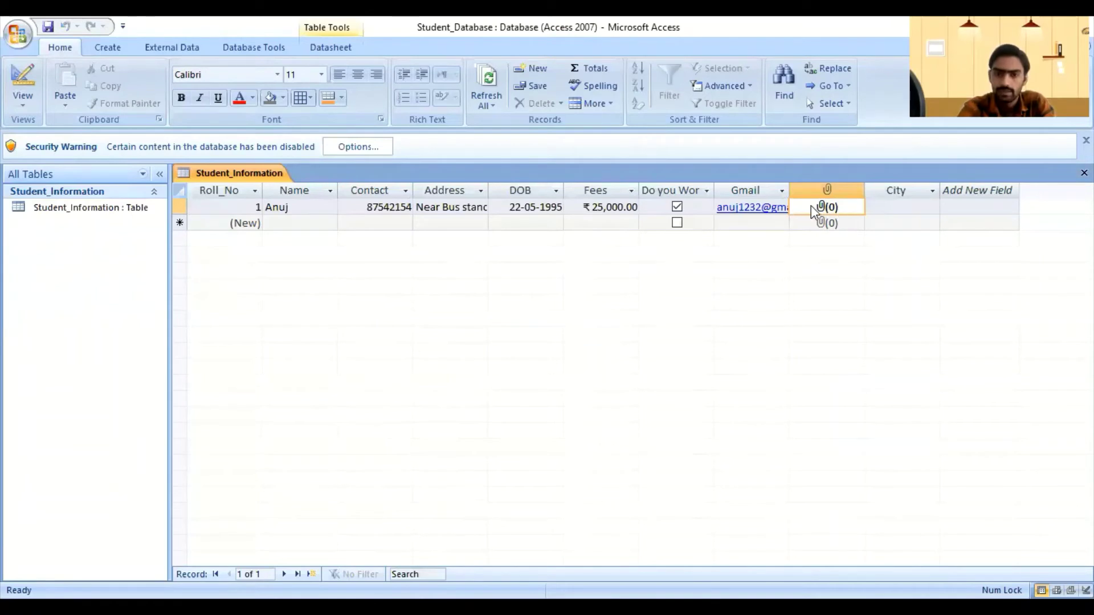
Step: Open row 1's Attachments dialog and choose Add to browse for a file
double_click(829, 210)
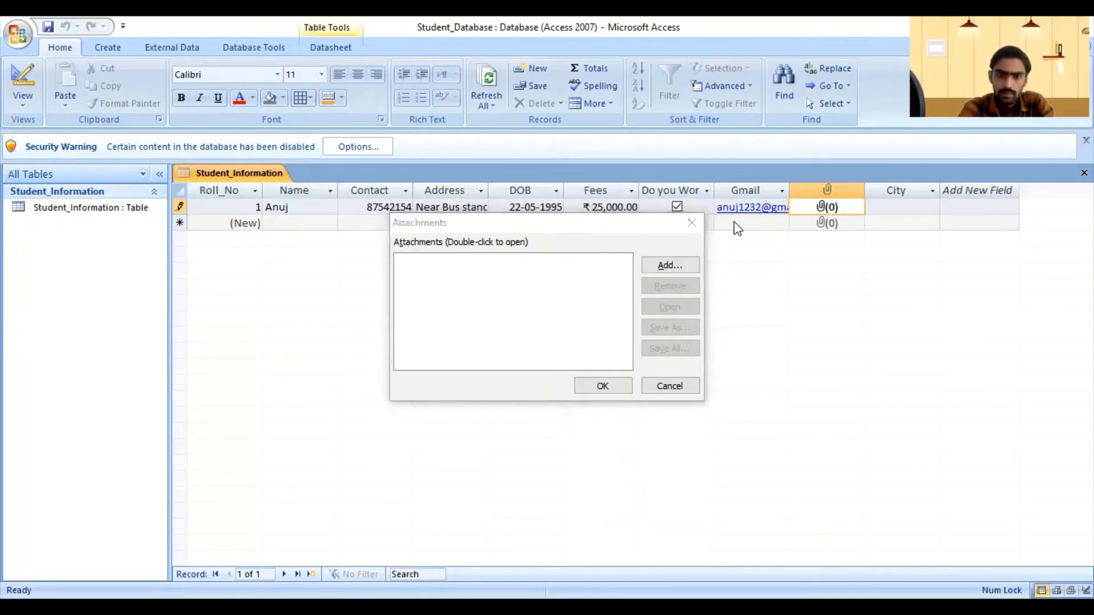
click(669, 265)
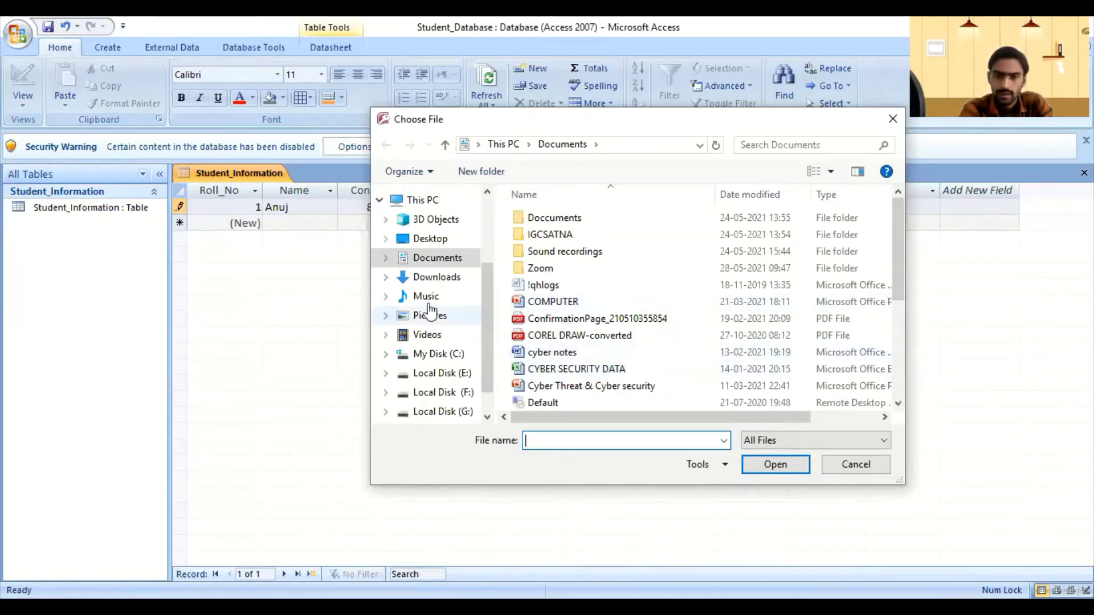
Step: Attach mind+setting.jpg from Pictures\DCIM to the first record
click(430, 316)
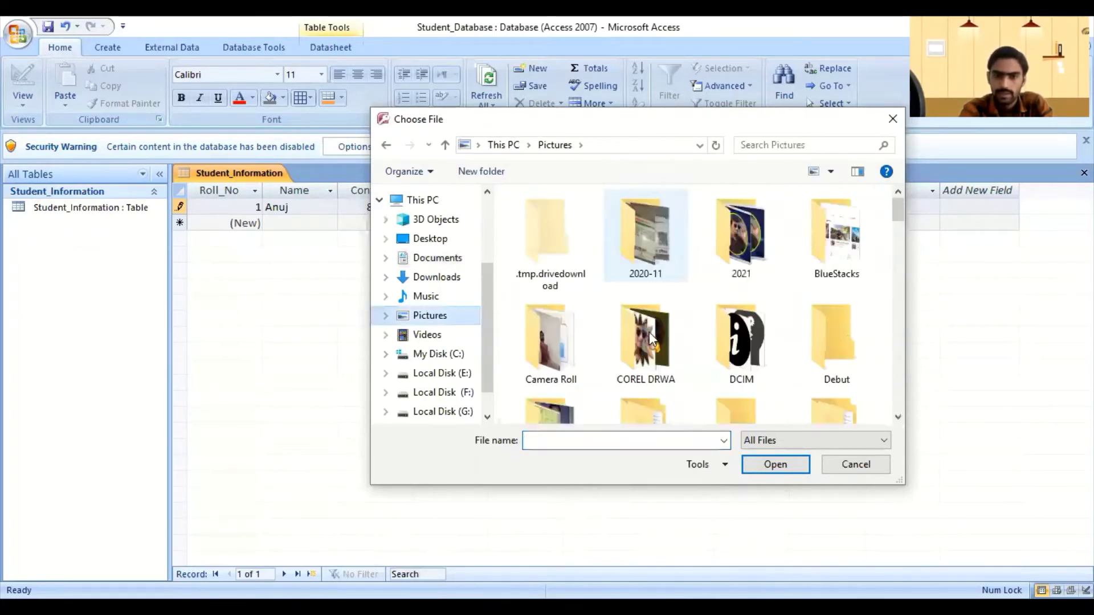
scroll(746, 299, down, 1)
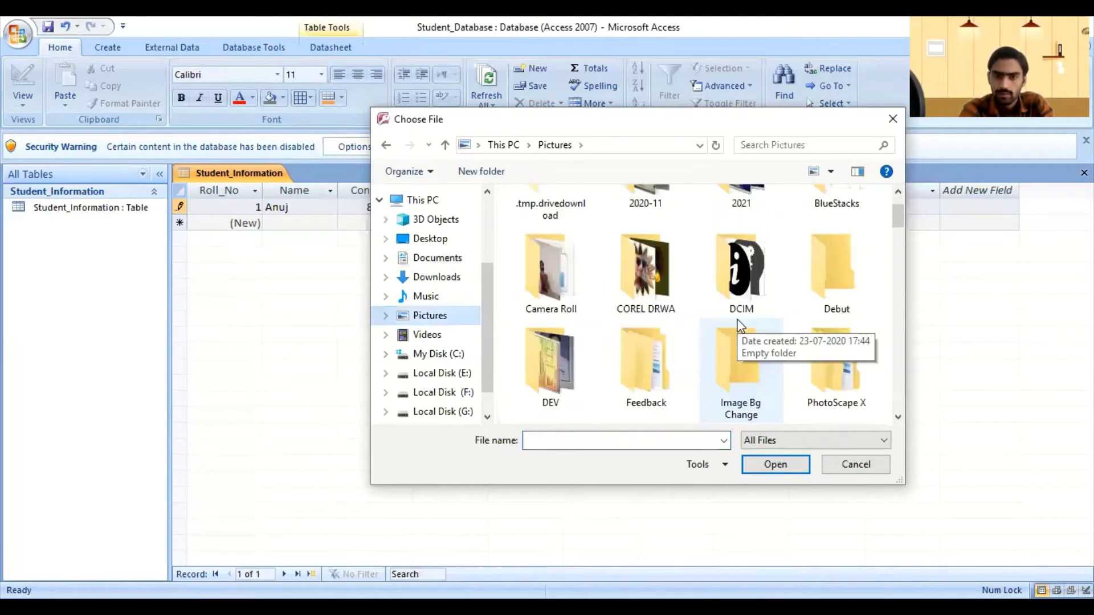
double_click(729, 277)
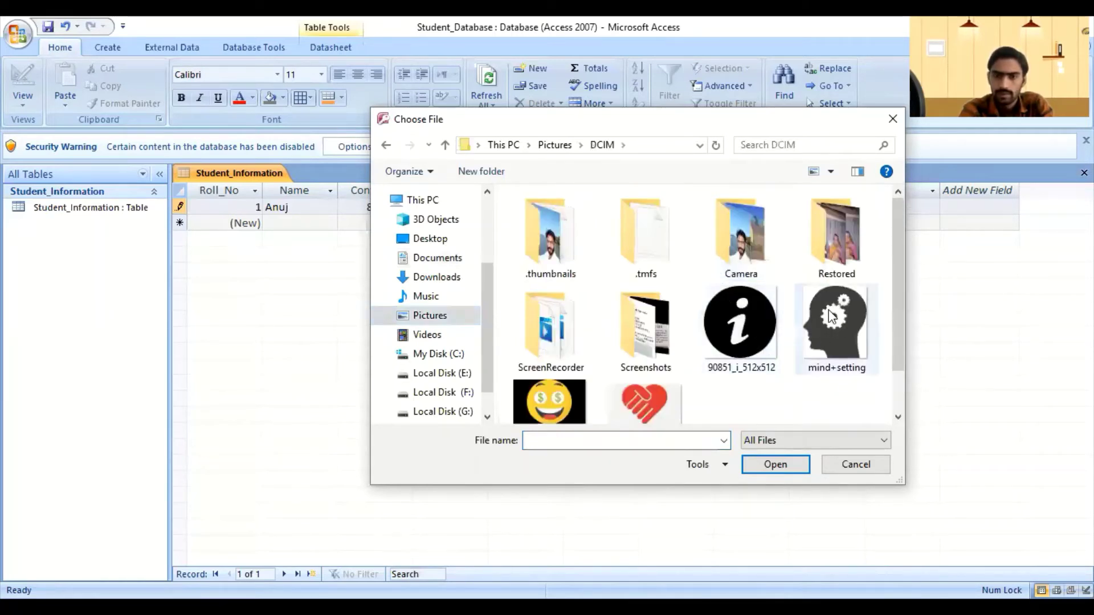
click(834, 327)
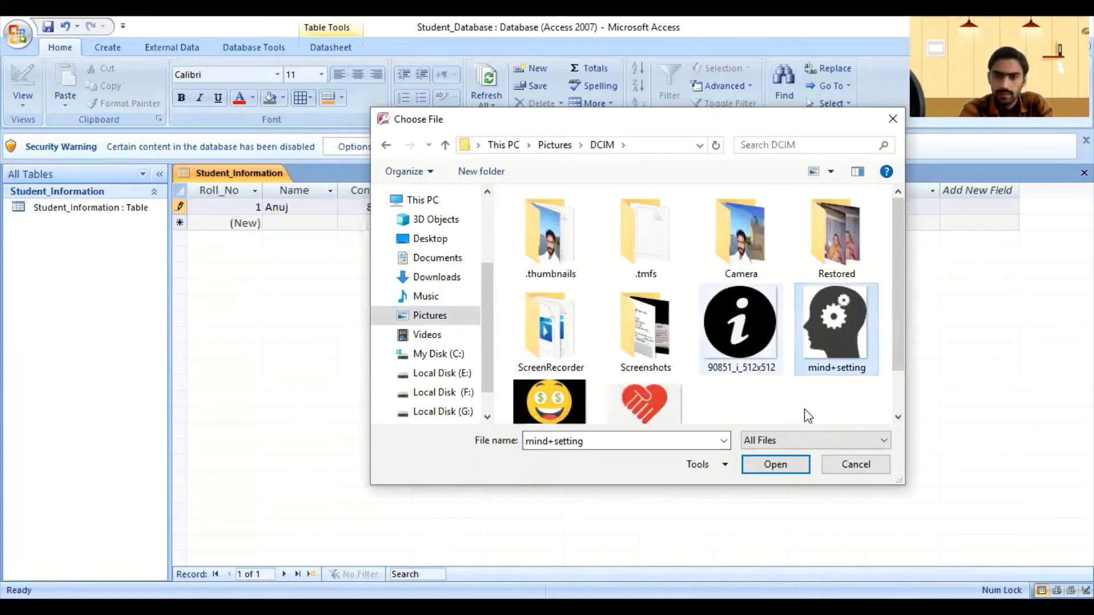
click(776, 465)
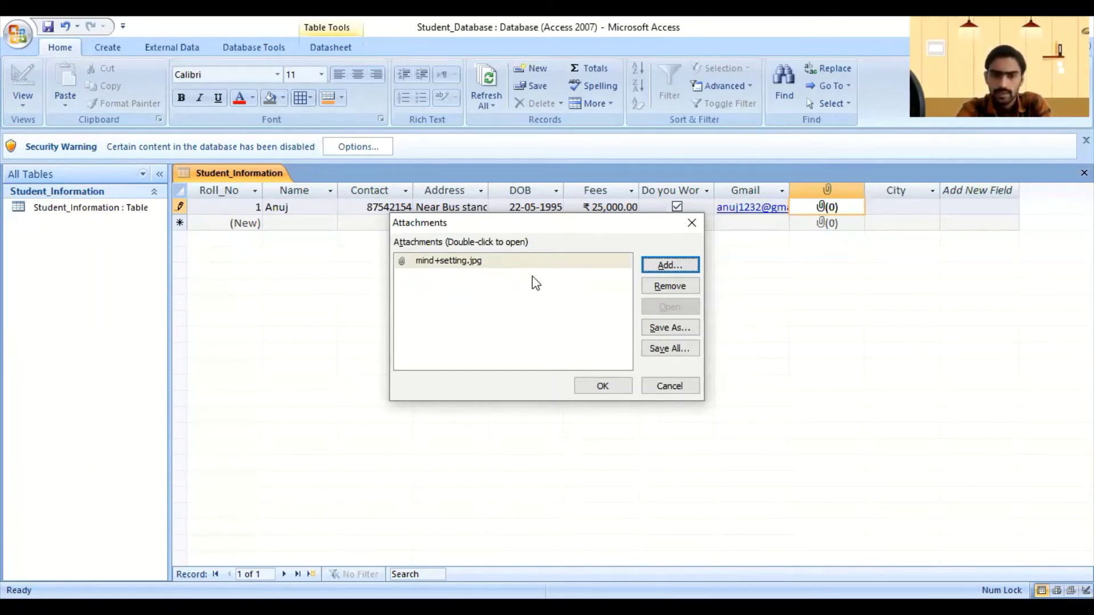
Step: Confirm mind+setting.jpg as the attachment so the first student's Photo field shows 1
click(510, 266)
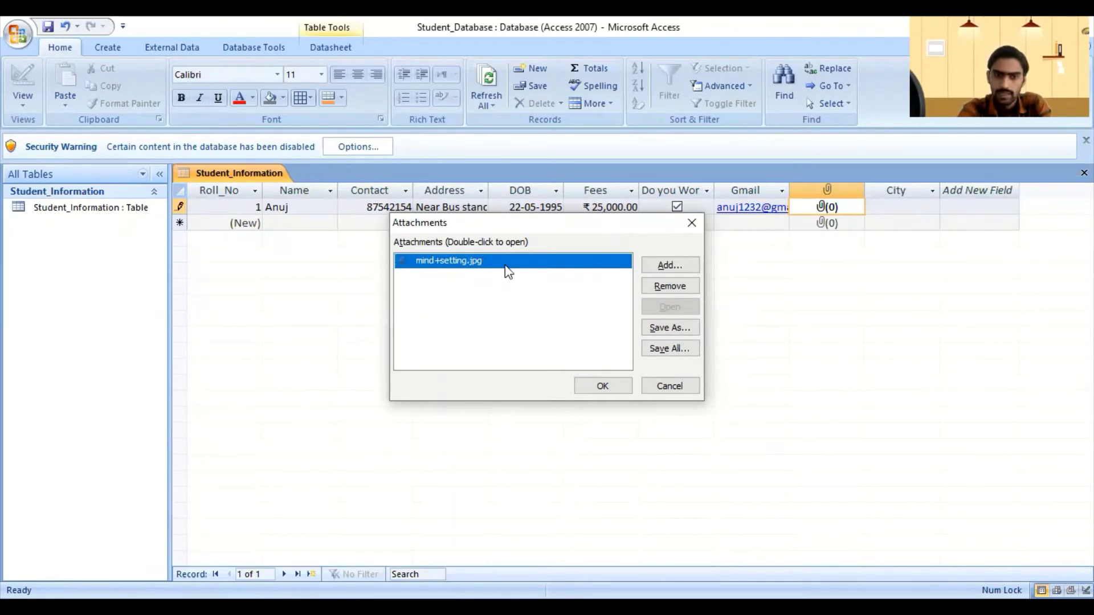
click(601, 388)
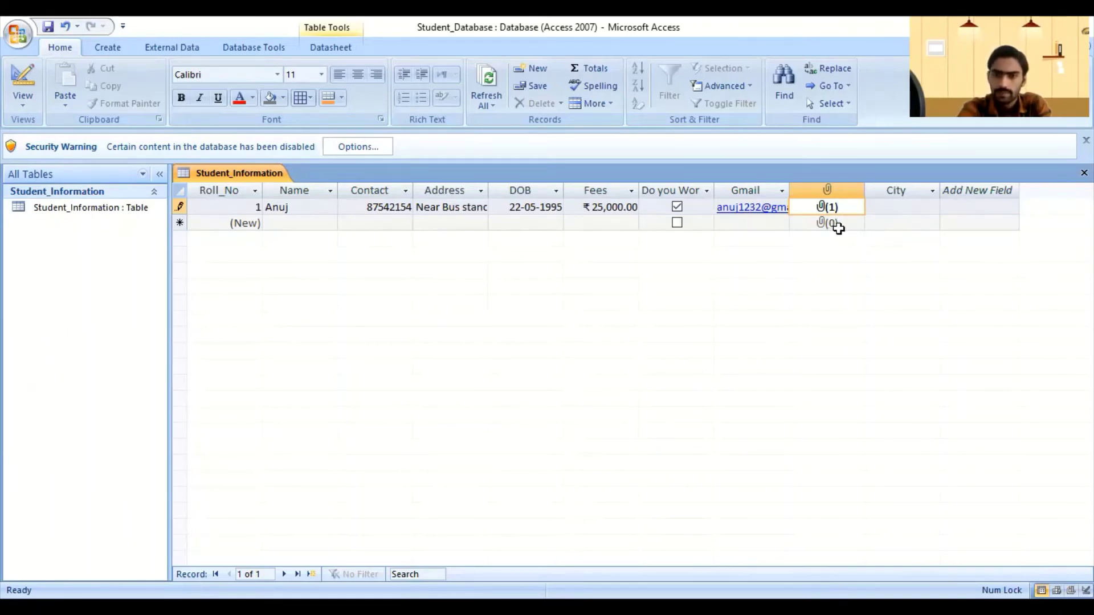
Step: Choose Satna as the first student's City, then move to the new row's Name cell
click(886, 211)
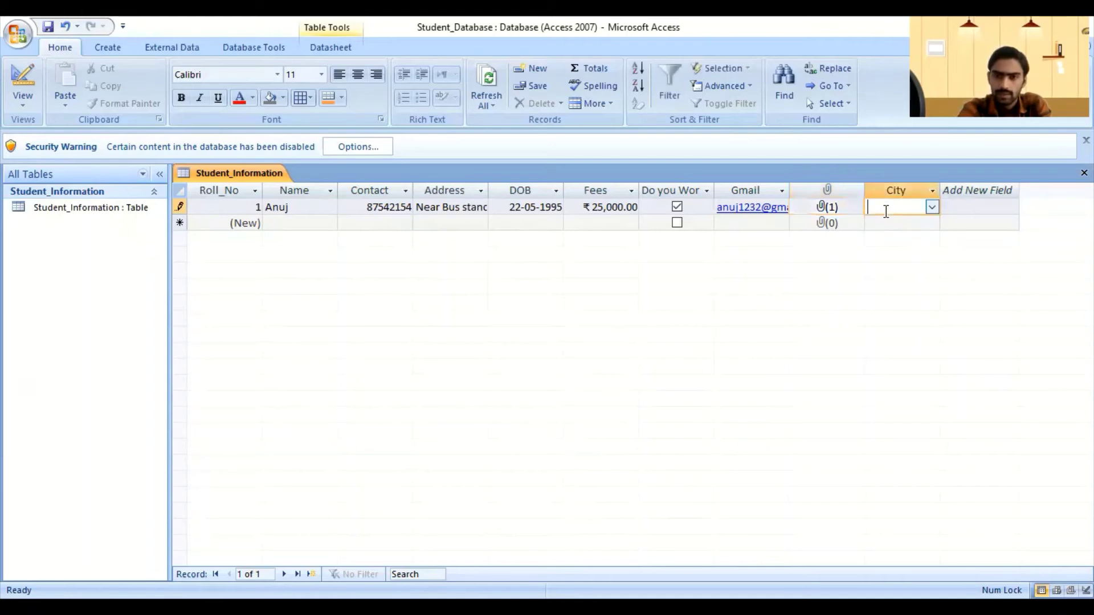
click(931, 208)
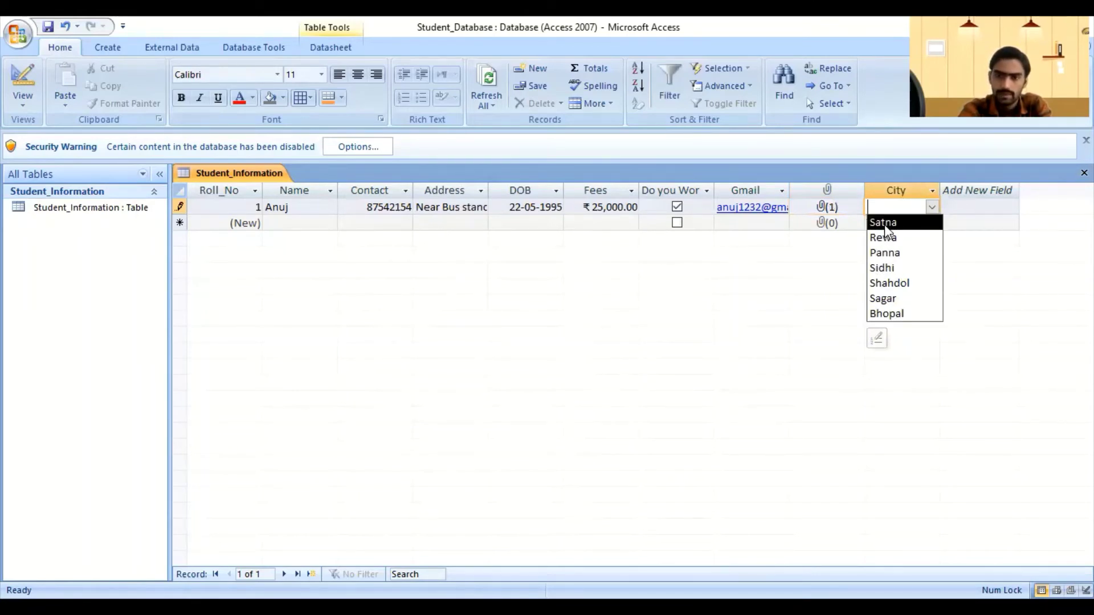
click(906, 222)
click(887, 224)
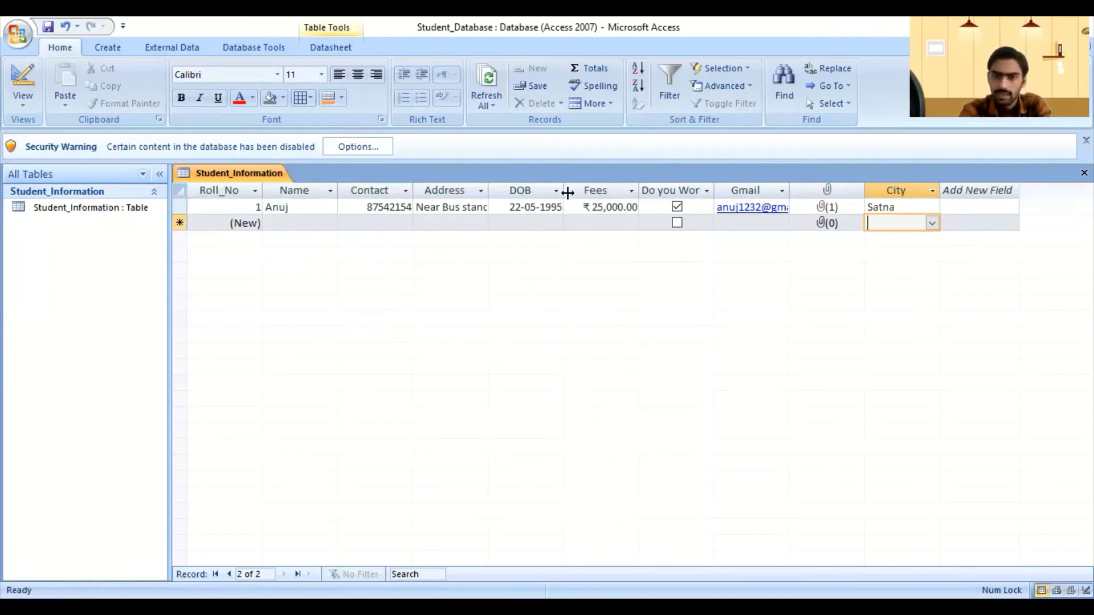
click(319, 224)
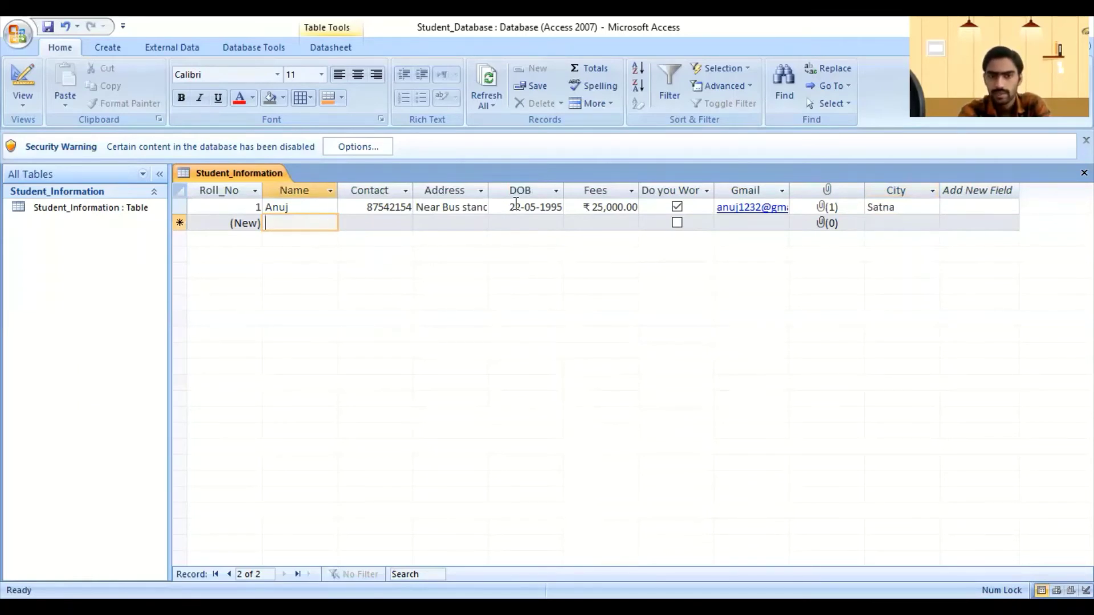
Step: Move across the new row to DOB and enter 5415
key(Tab)
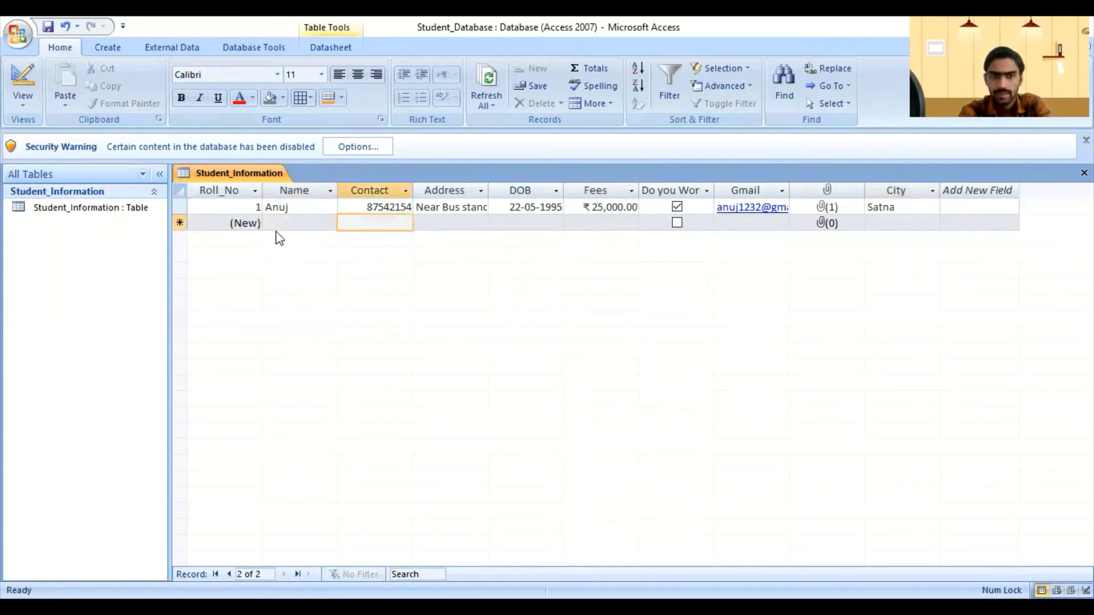
click(446, 222)
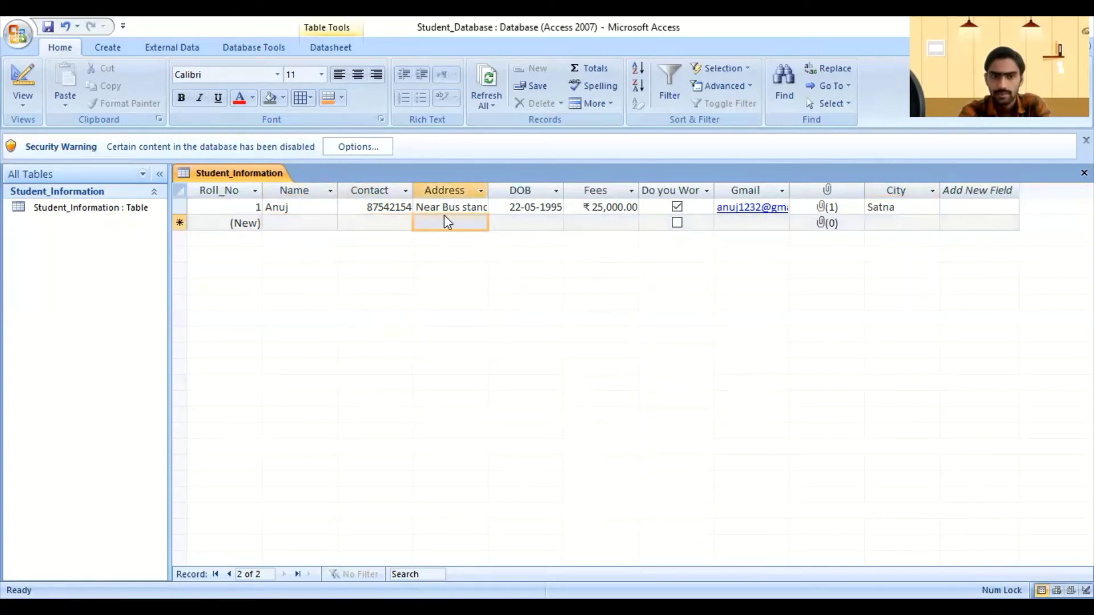
click(521, 221)
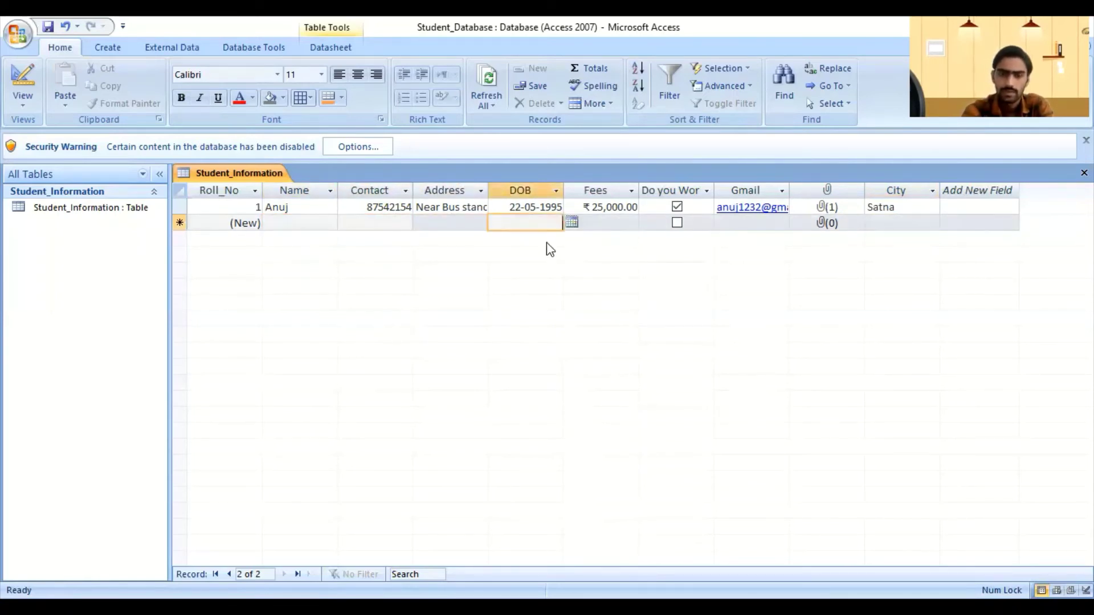
text(5415)
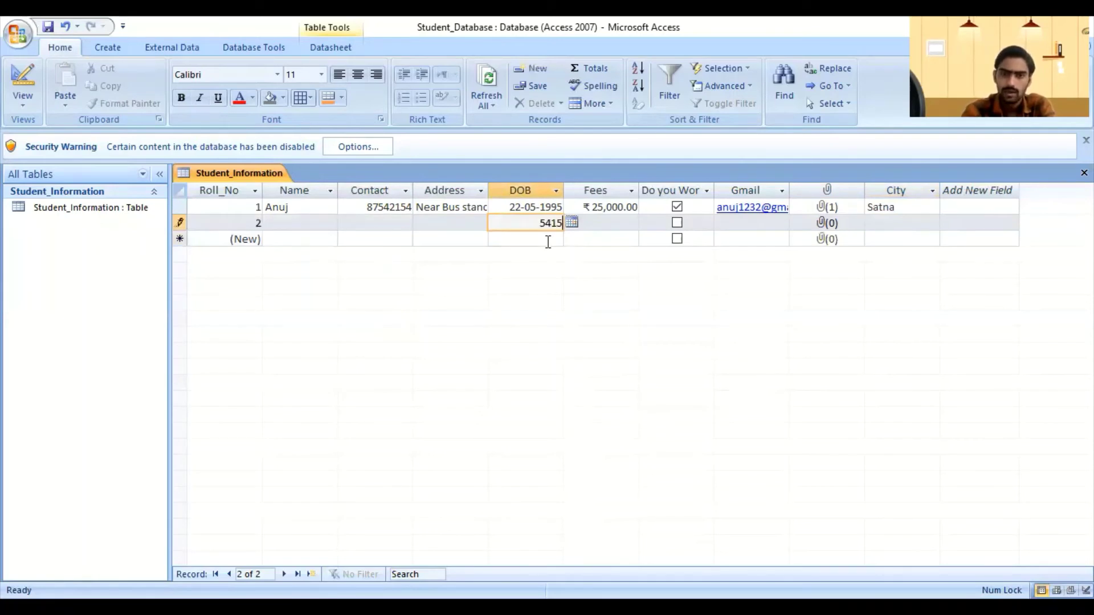
Step: Review the DOB data-type error options, then discard the invalid 5415 so DOB stays blank
click(548, 242)
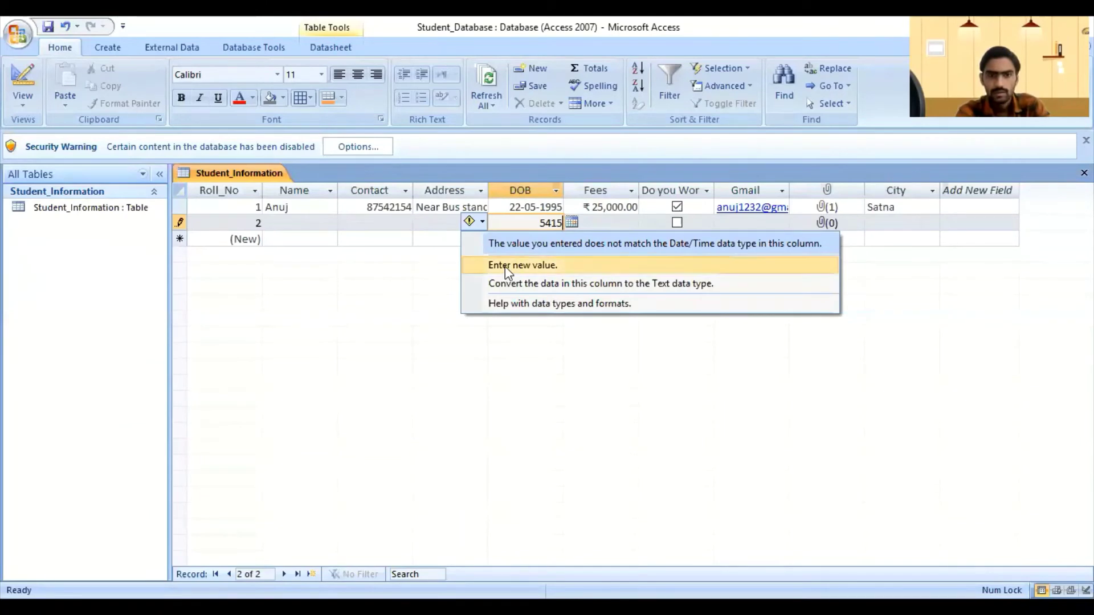
click(540, 228)
click(587, 223)
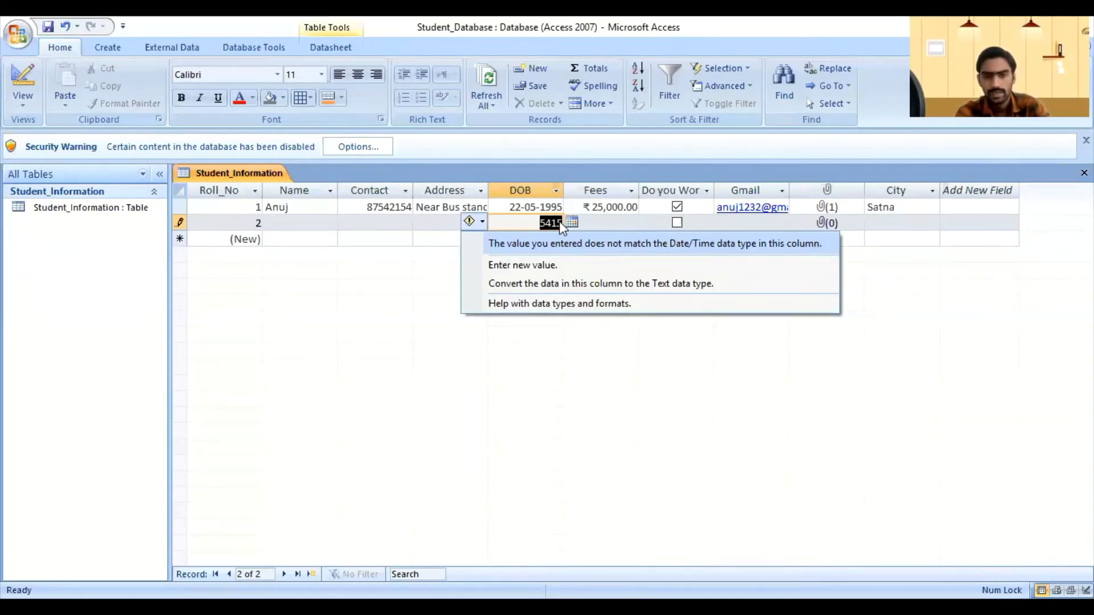
click(528, 222)
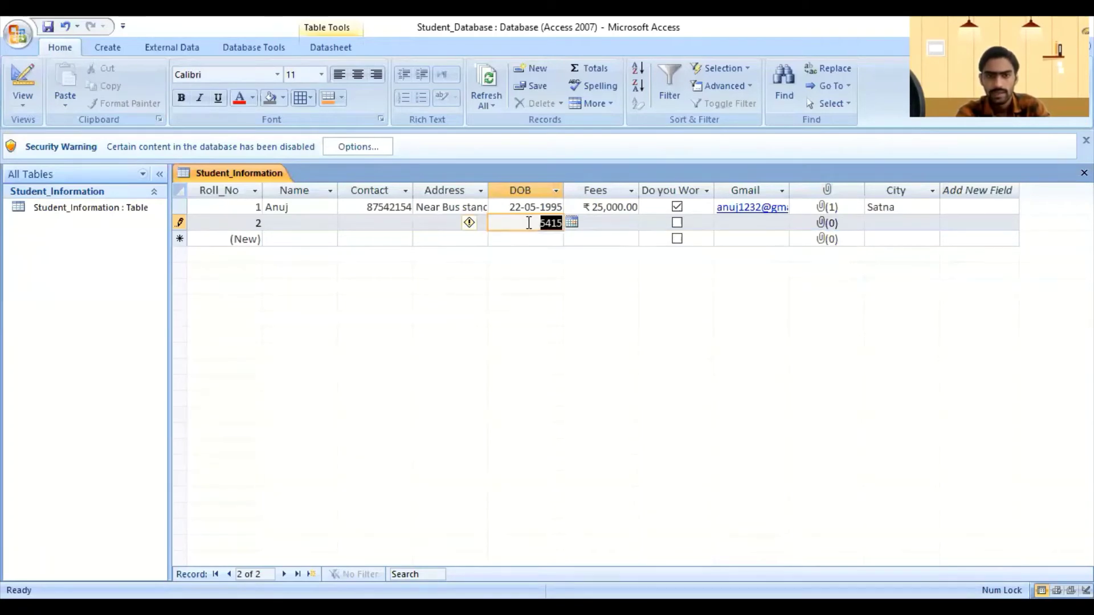
click(563, 221)
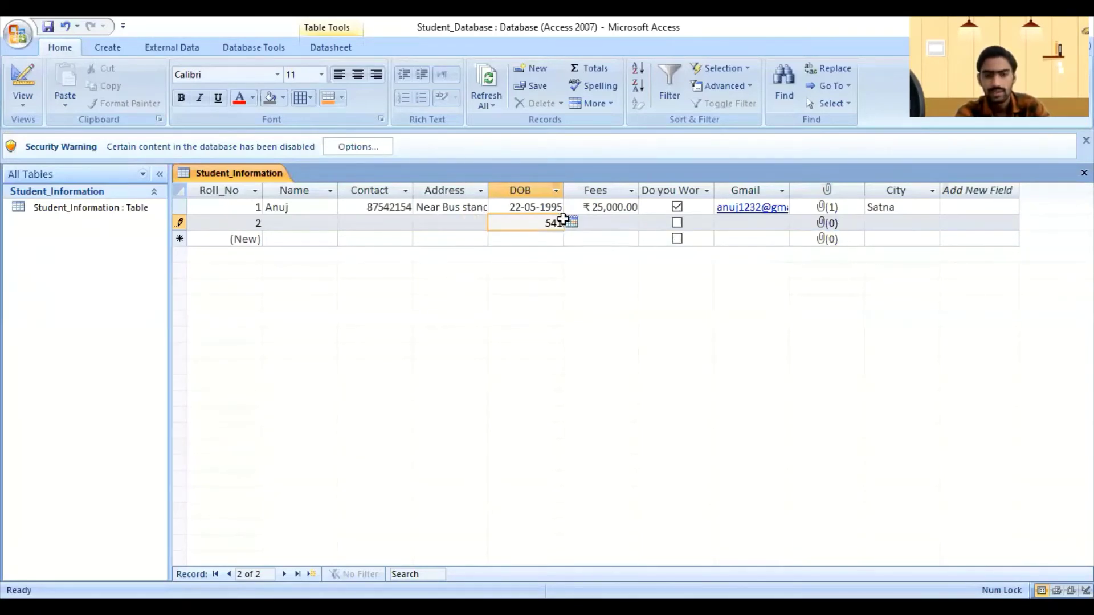
key(Escape)
click(587, 244)
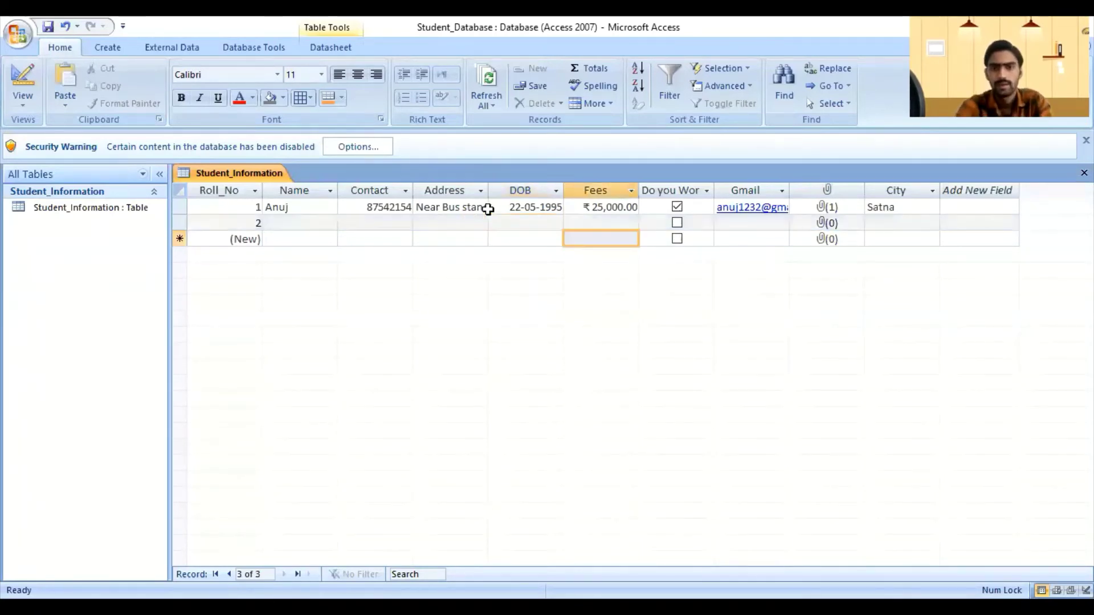
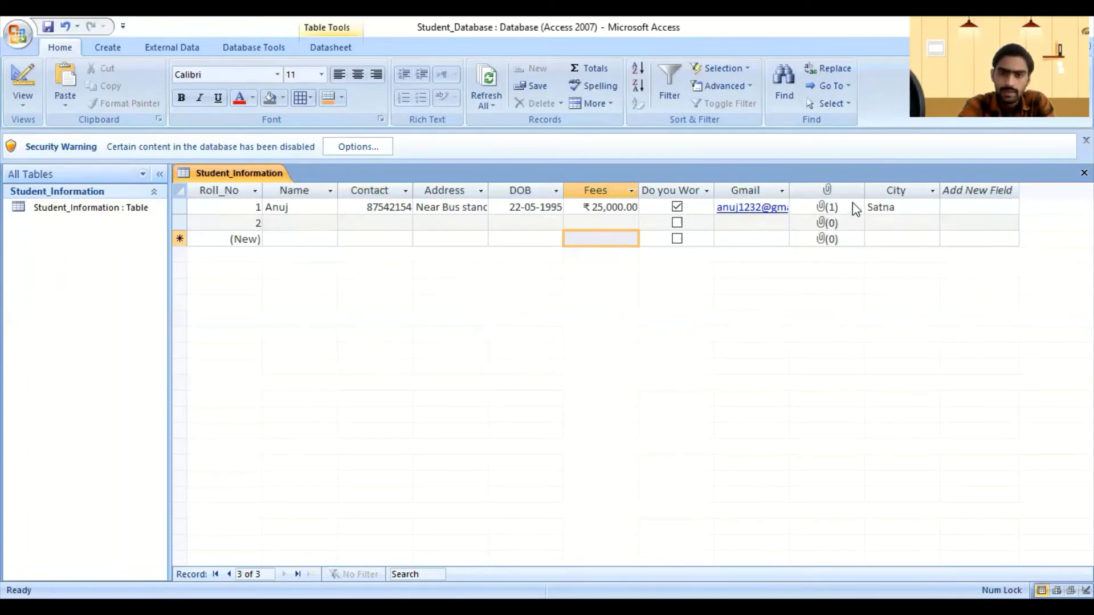
Step: Fill row 2's Name, Contact and Address cells with the second student's details
click(905, 207)
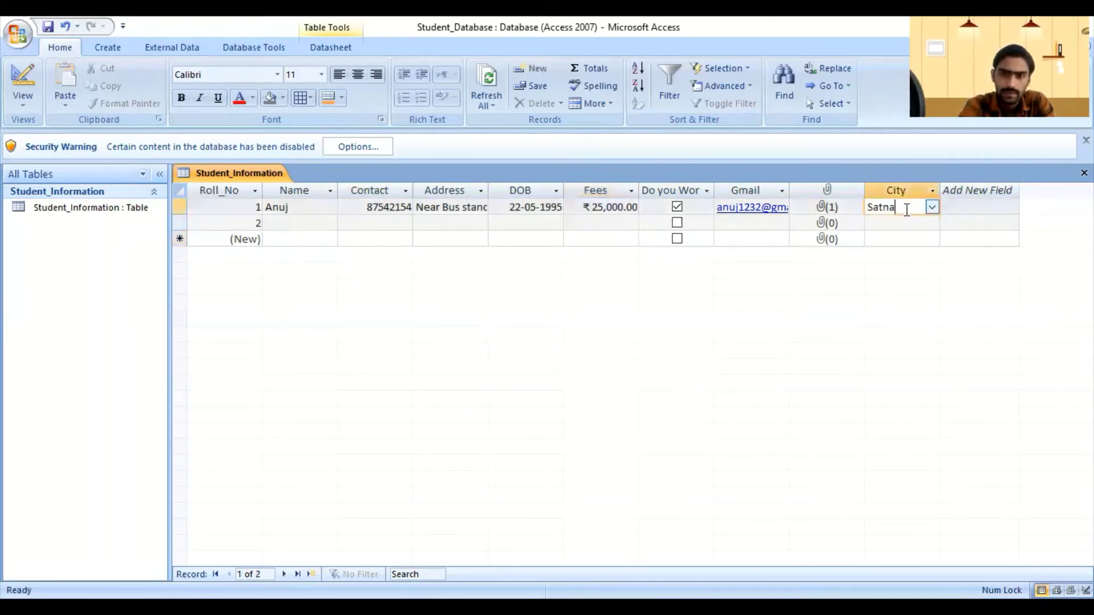
click(280, 223)
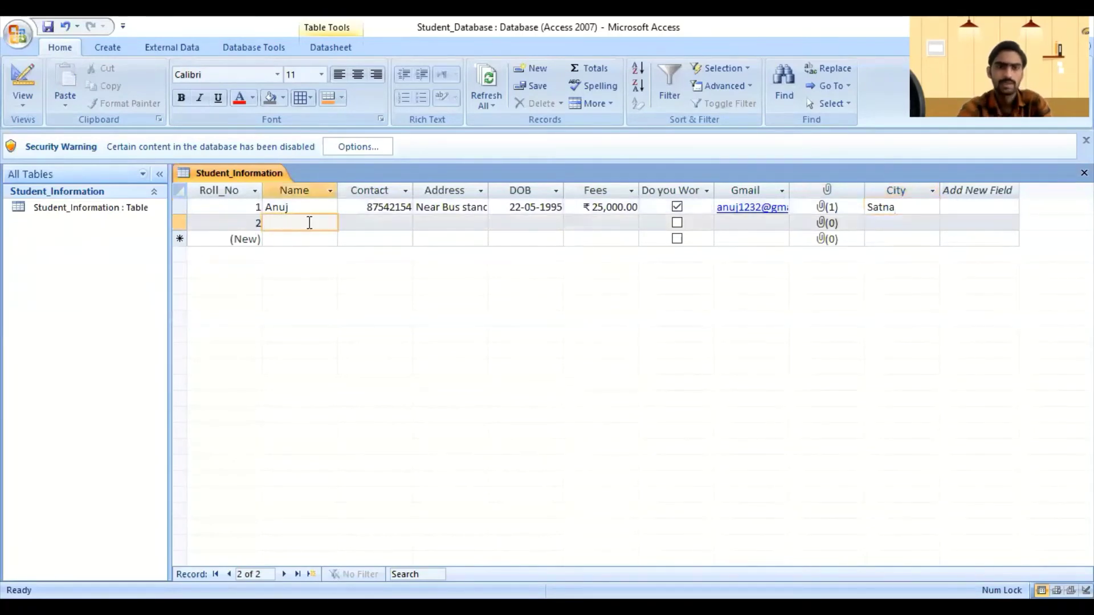
text(Bh)
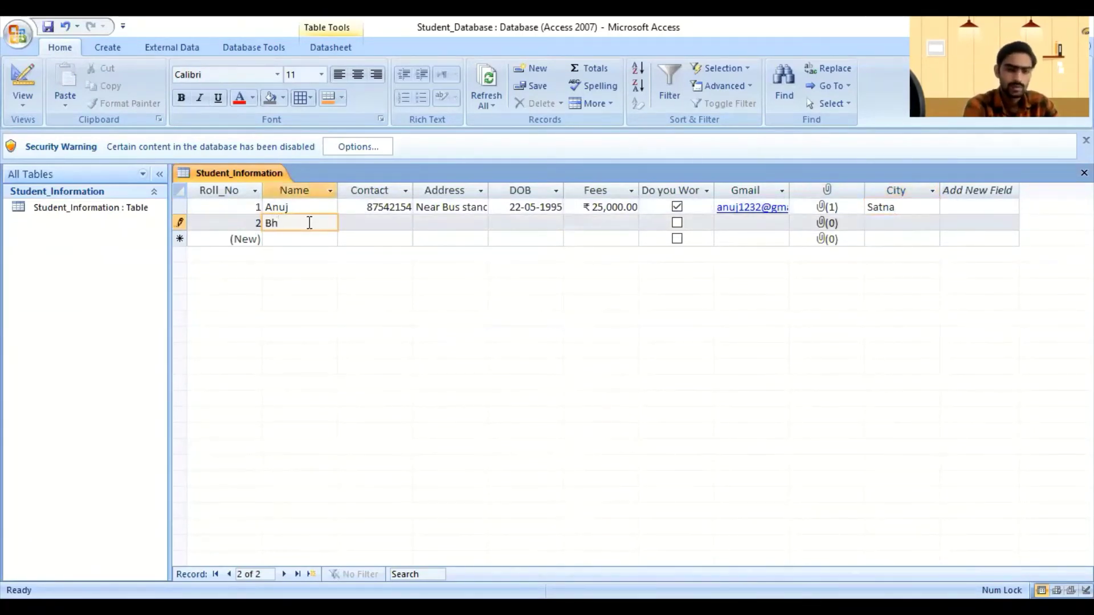
text(oop)
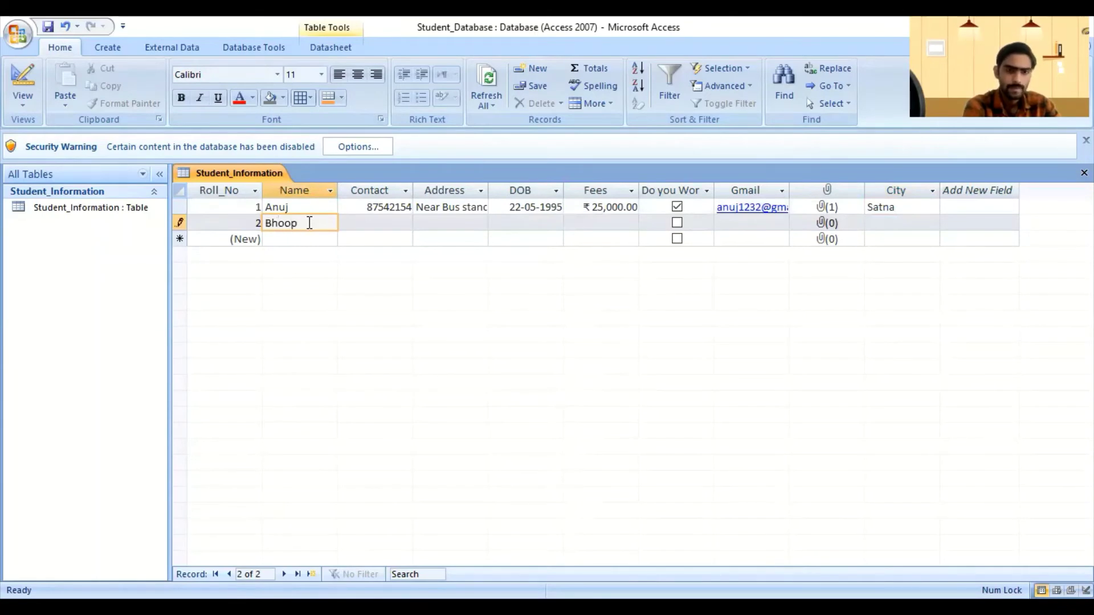
key(Tab)
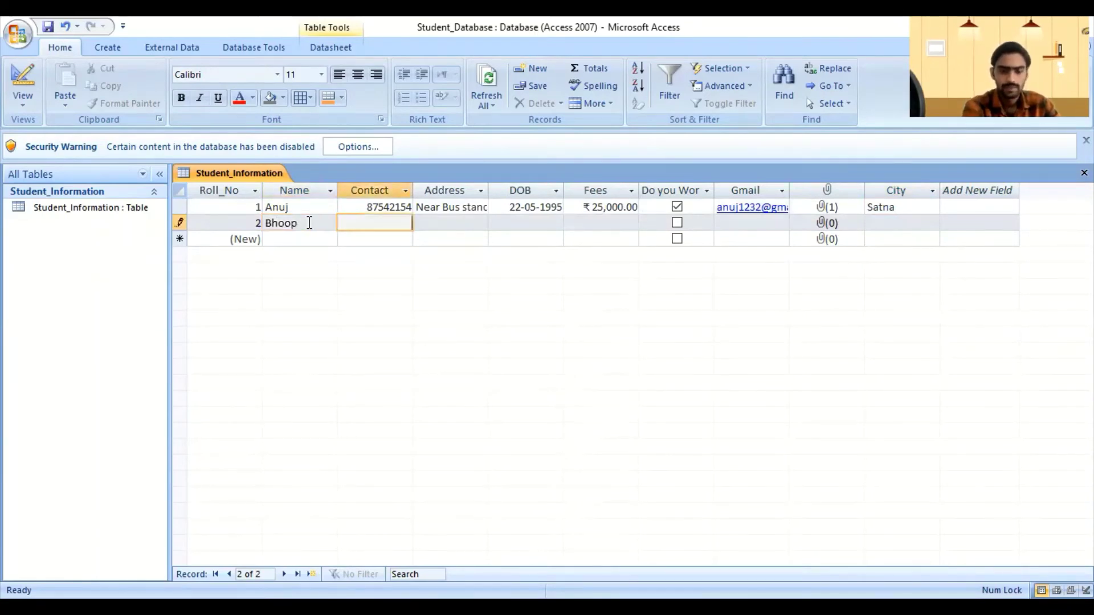
text(87542145)
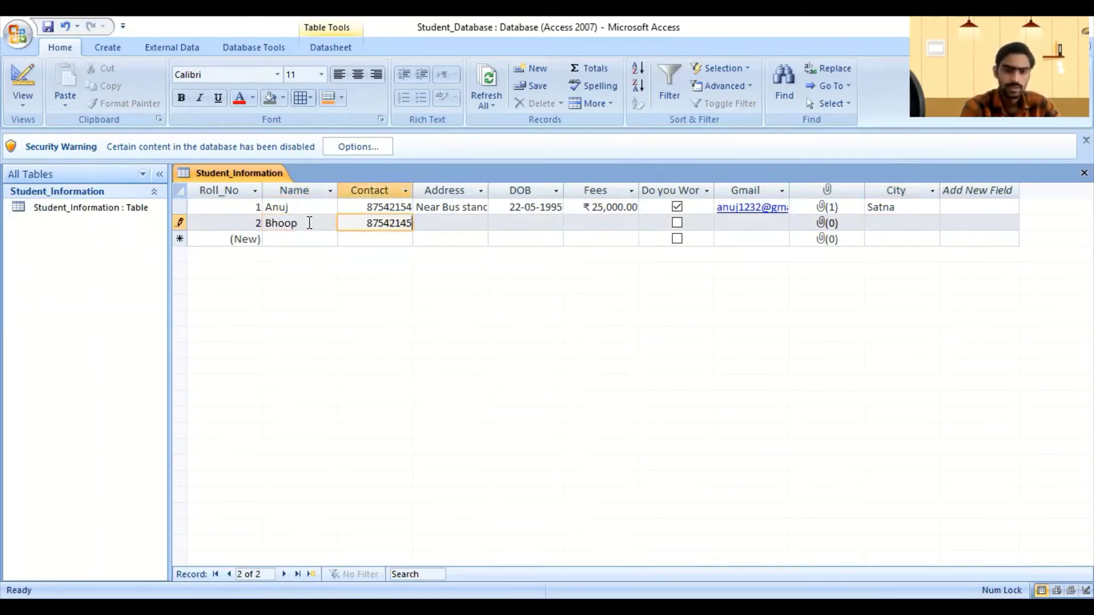
key(Tab)
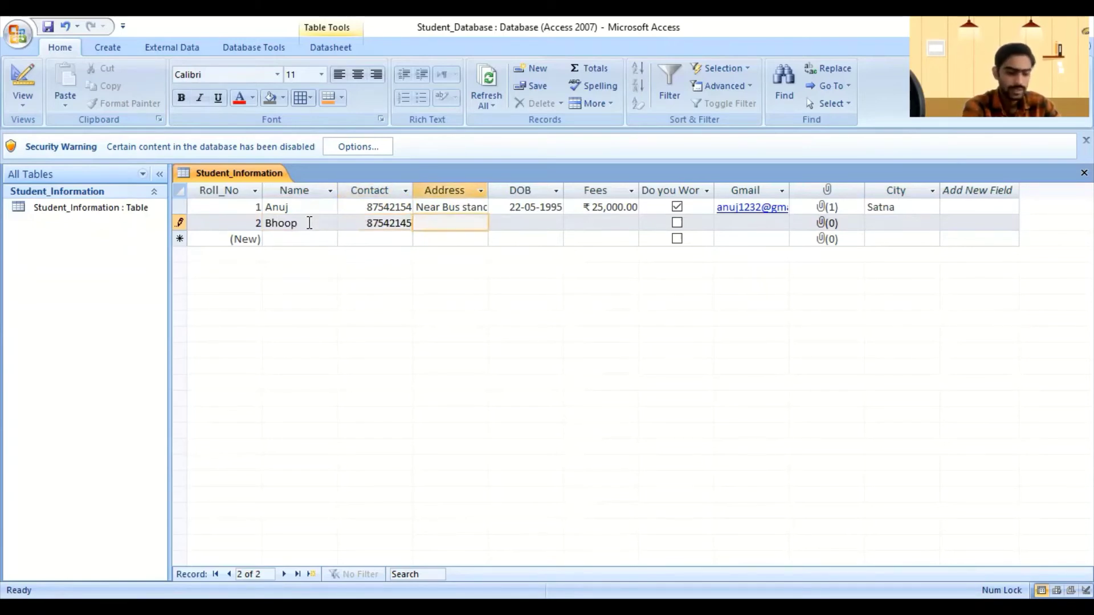
text(nai)
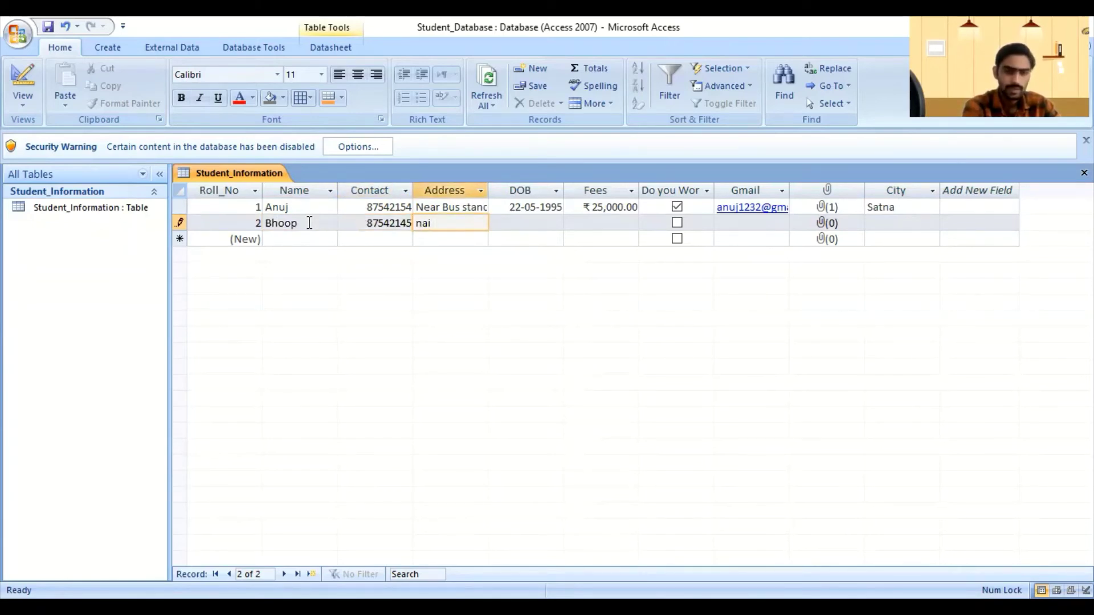
text( bas)
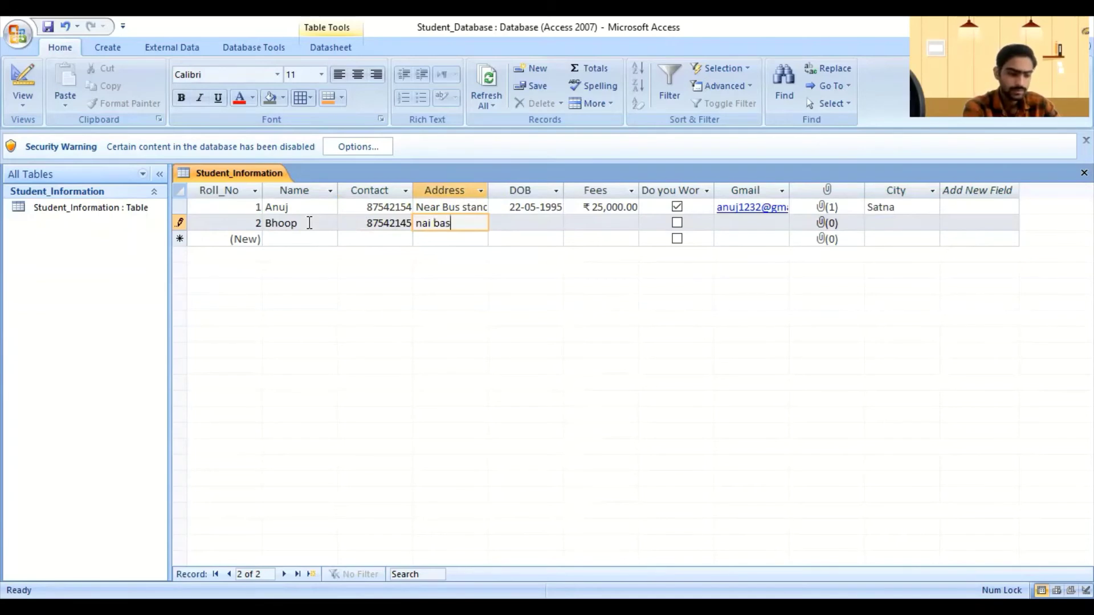
text(ti)
key(Tab)
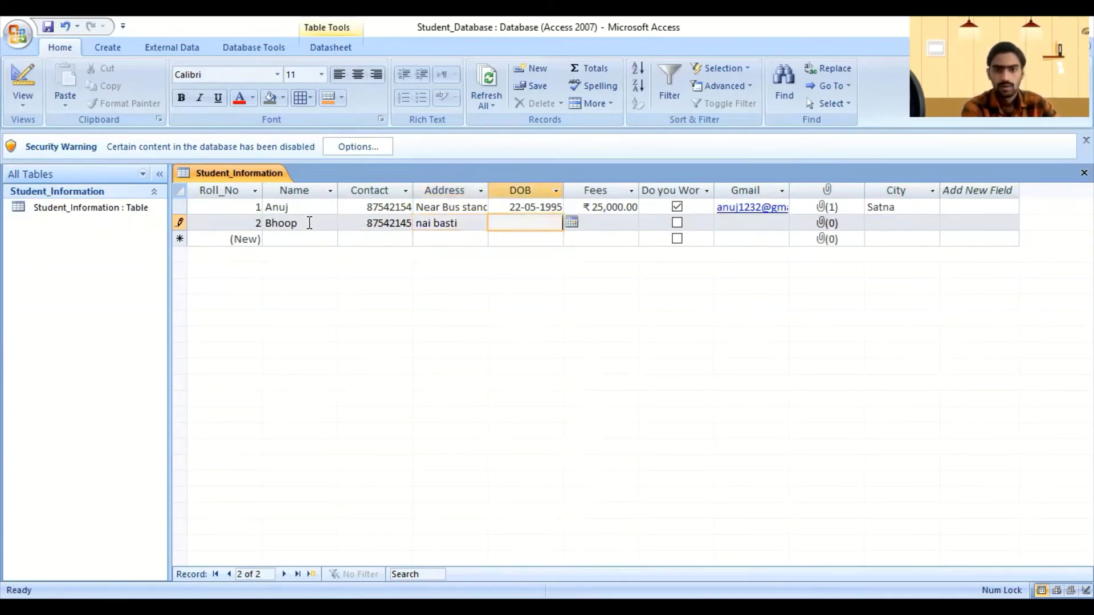
Step: Enter 04/05/1999 as the second student's DOB and 50000 as Fees, fixing a date typo
text(45)
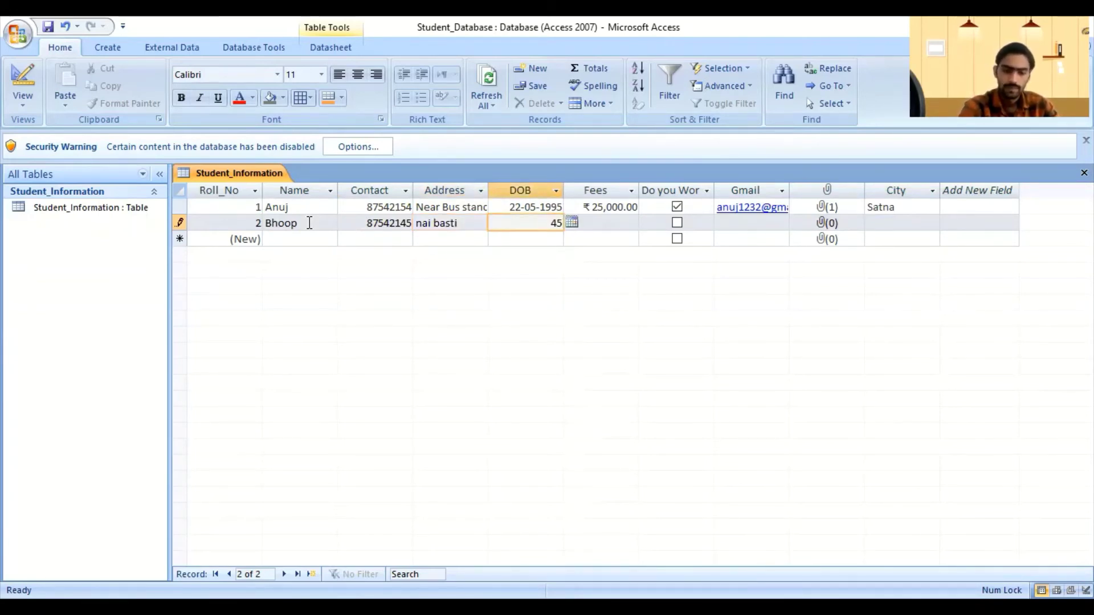
text(/)
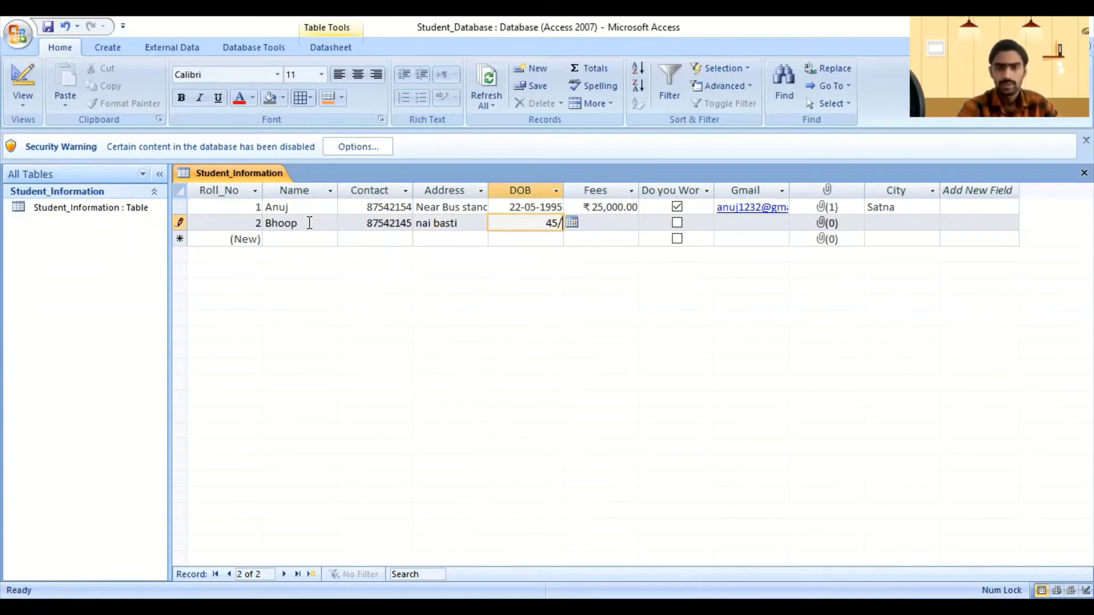
key(BackSpace)
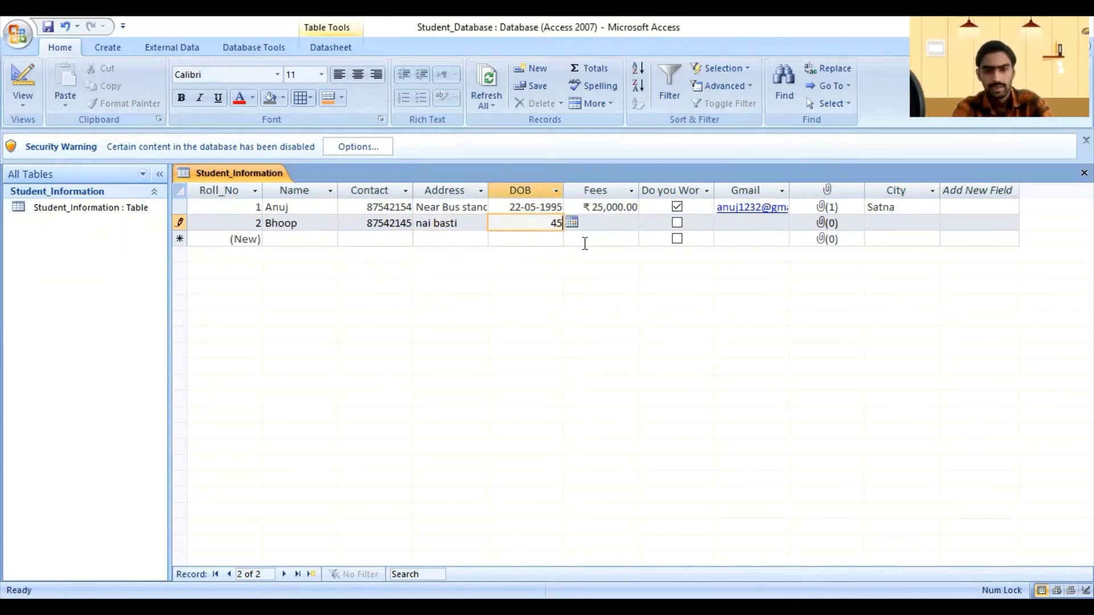
key(BackSpace)
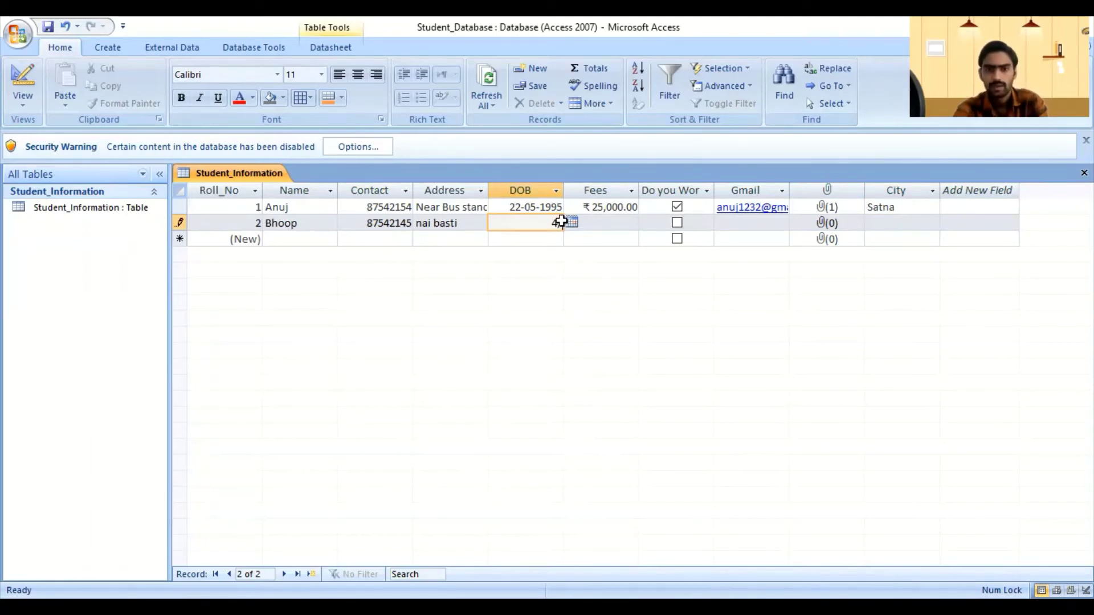
text(0)
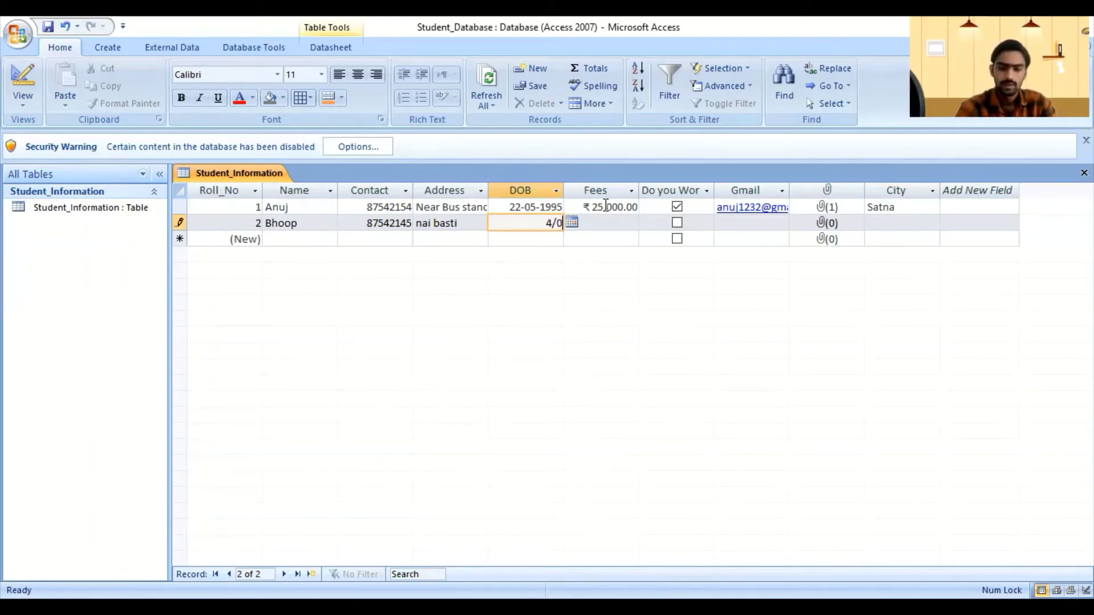
text(5/)
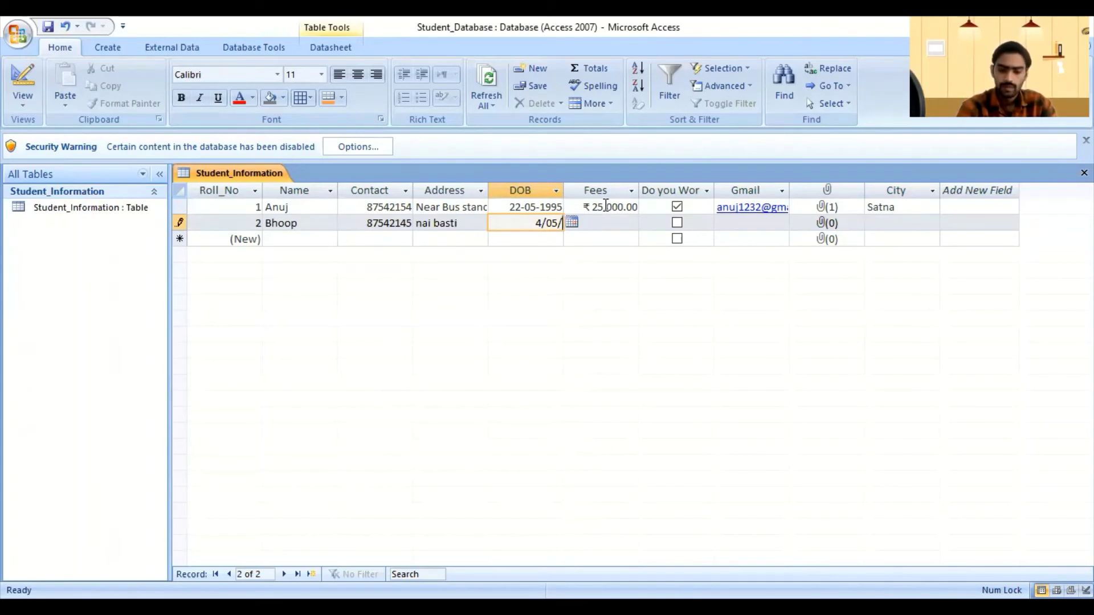
text(19999)
key(Tab)
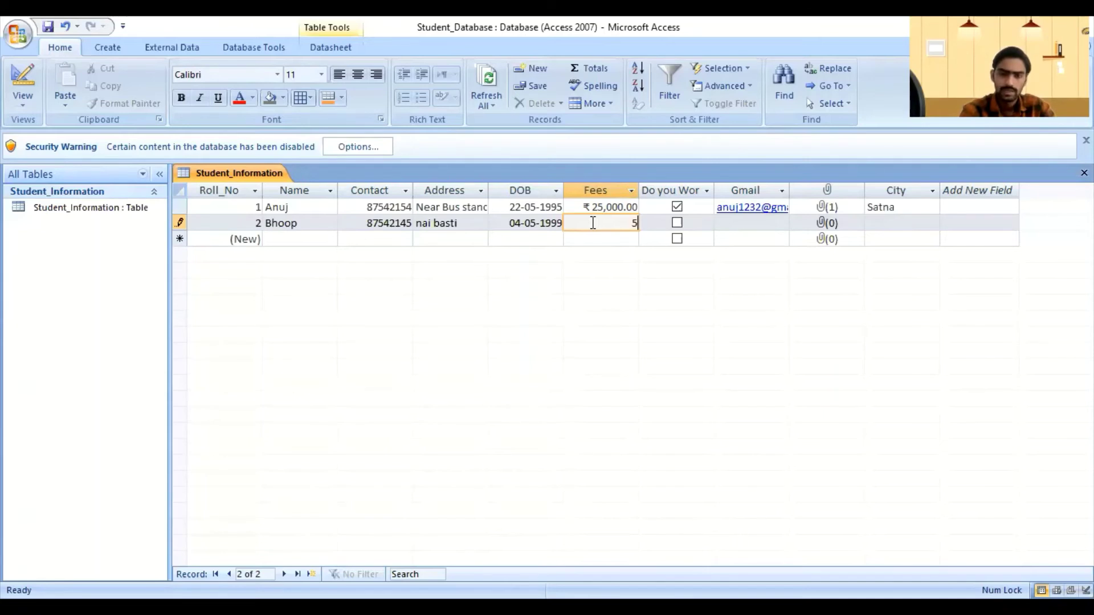
text(0000)
key(Tab)
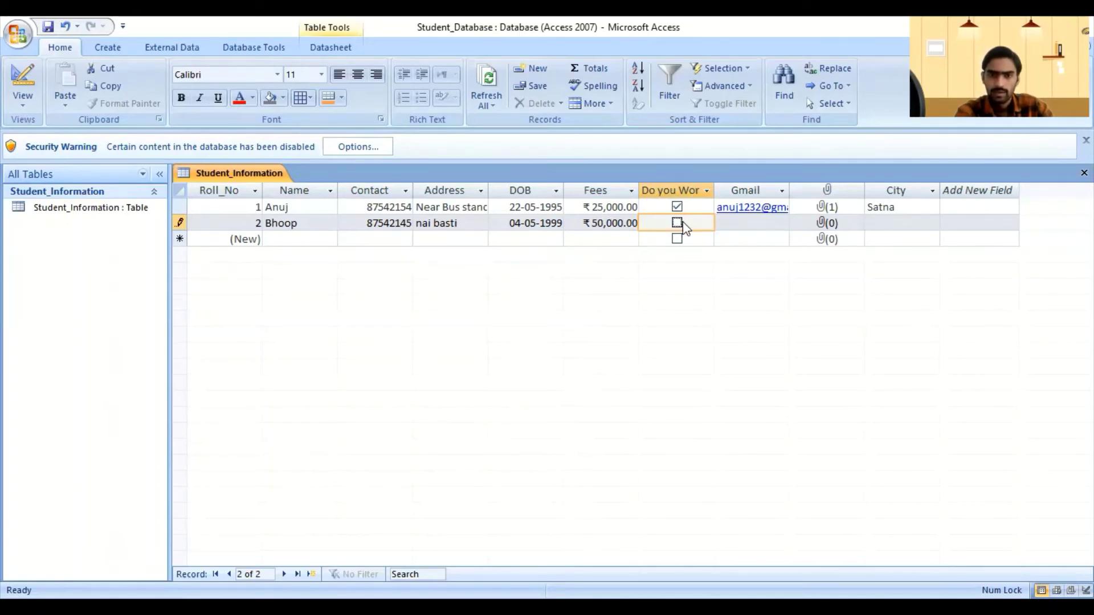
Step: Type the second student's e-mail address into row 2's Gmail cell, correcting a mistyped start
click(752, 224)
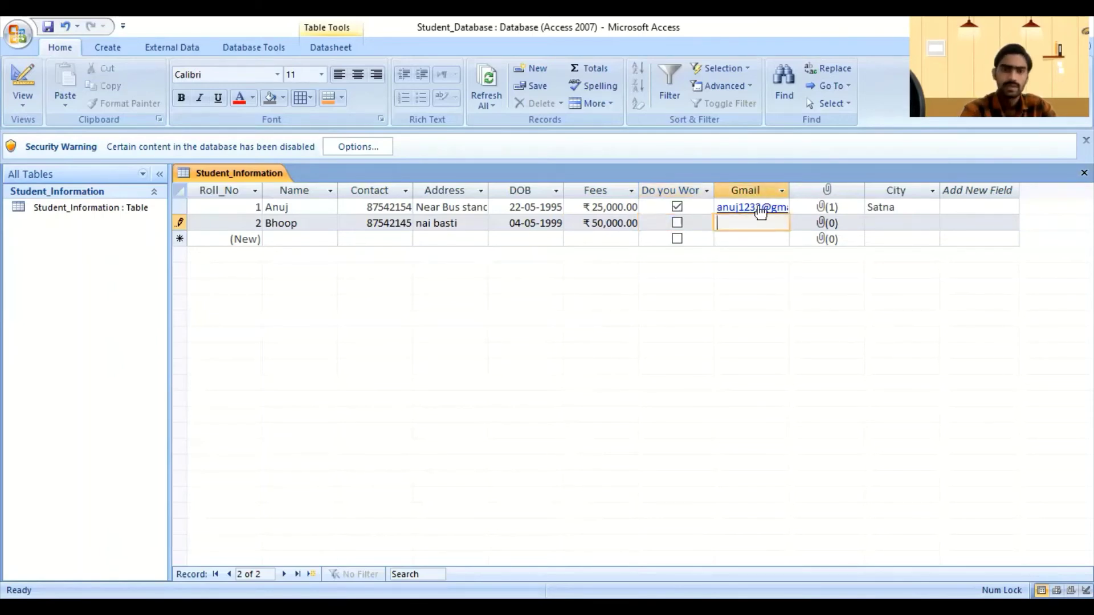
text(hoop)
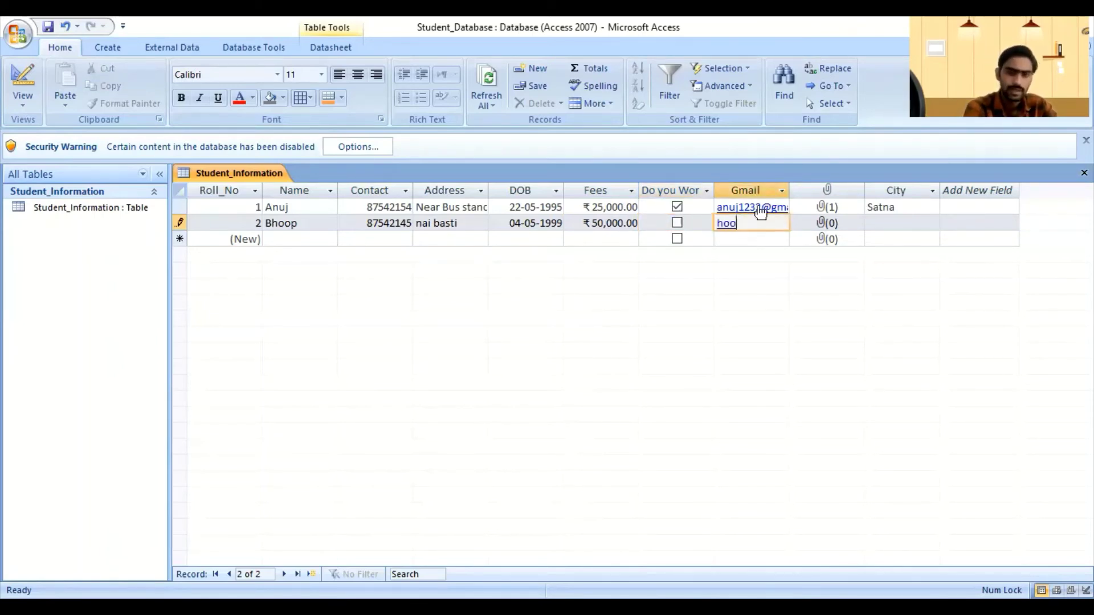
key(BackSpace)
key(BackSpace)
key(BackSpace)
key(BackSpace)
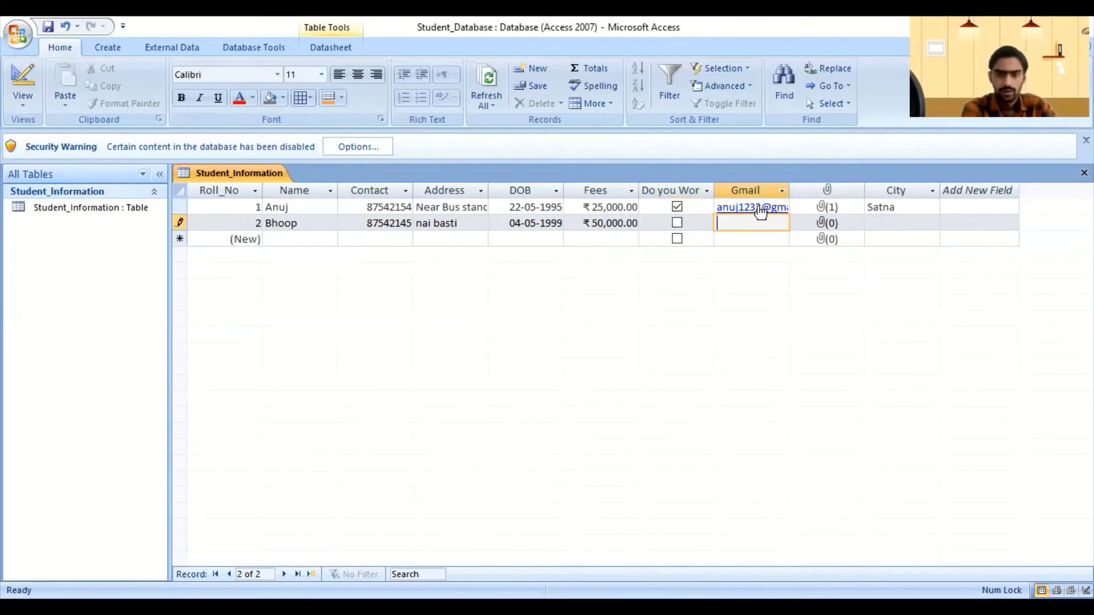
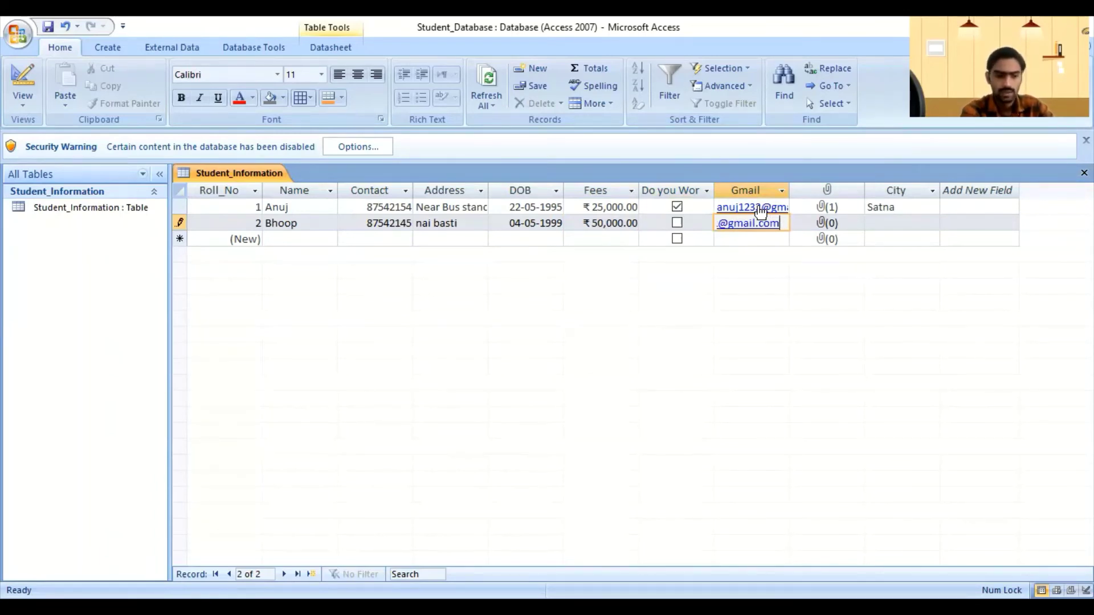
key(Tab)
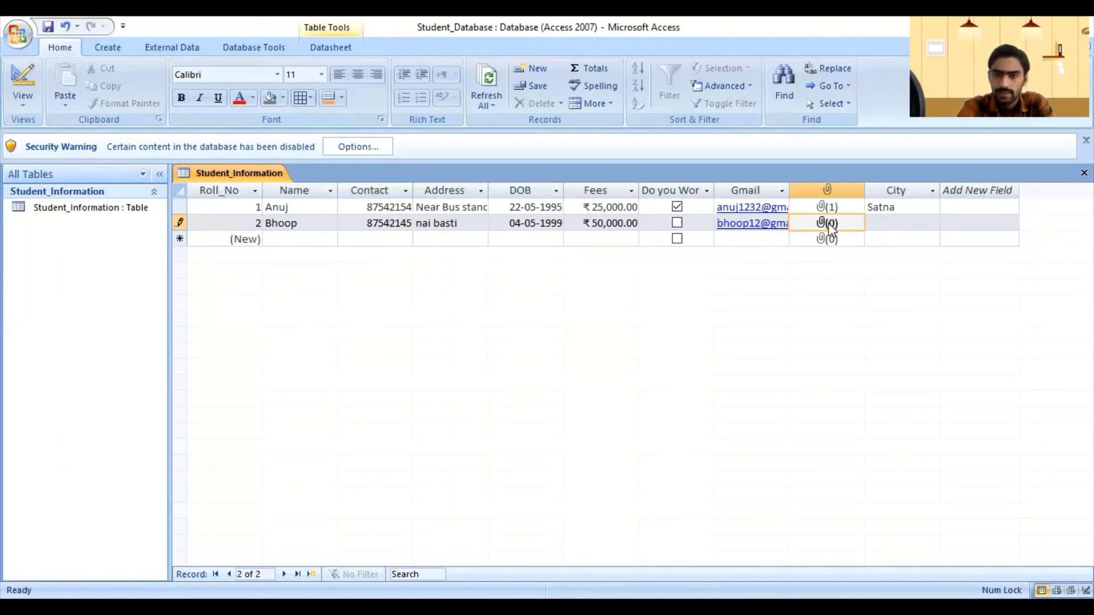
Step: Open row 2's attachments and browse the Documents folder for files
double_click(831, 227)
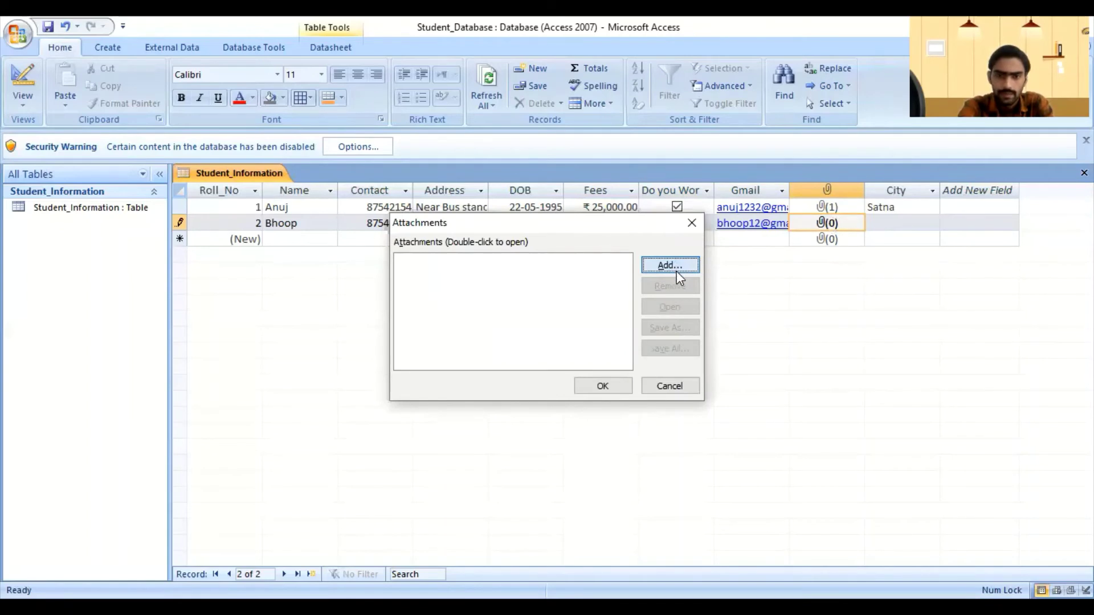
click(675, 270)
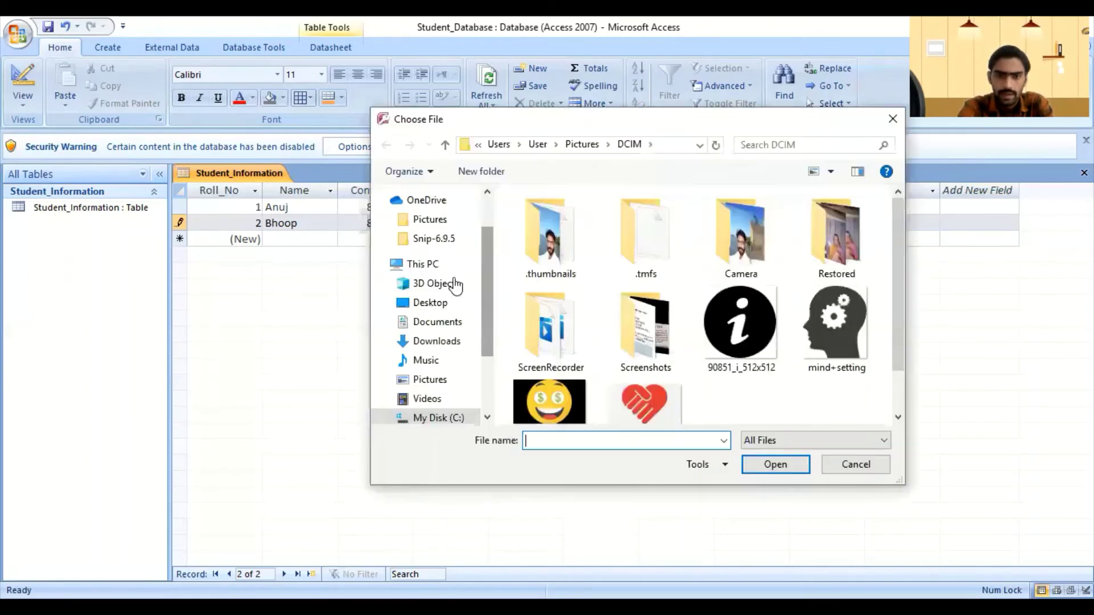
click(436, 323)
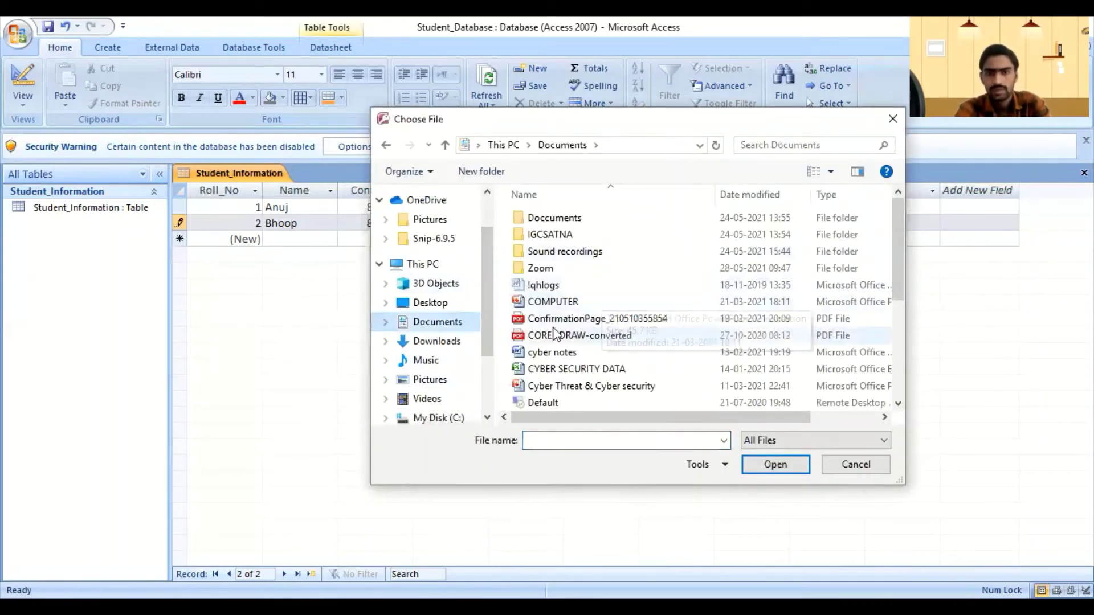
click(575, 318)
ctrl+click(577, 336)
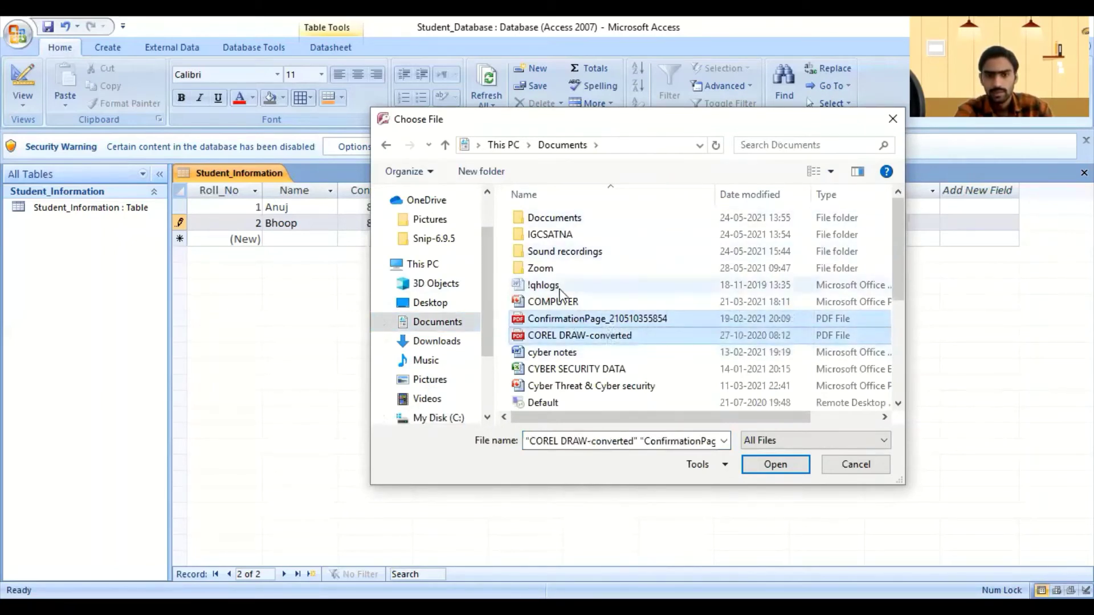
Step: Select COMPUTER, the two PDFs, cyber notes and both Cyber files, and attach them
click(569, 303)
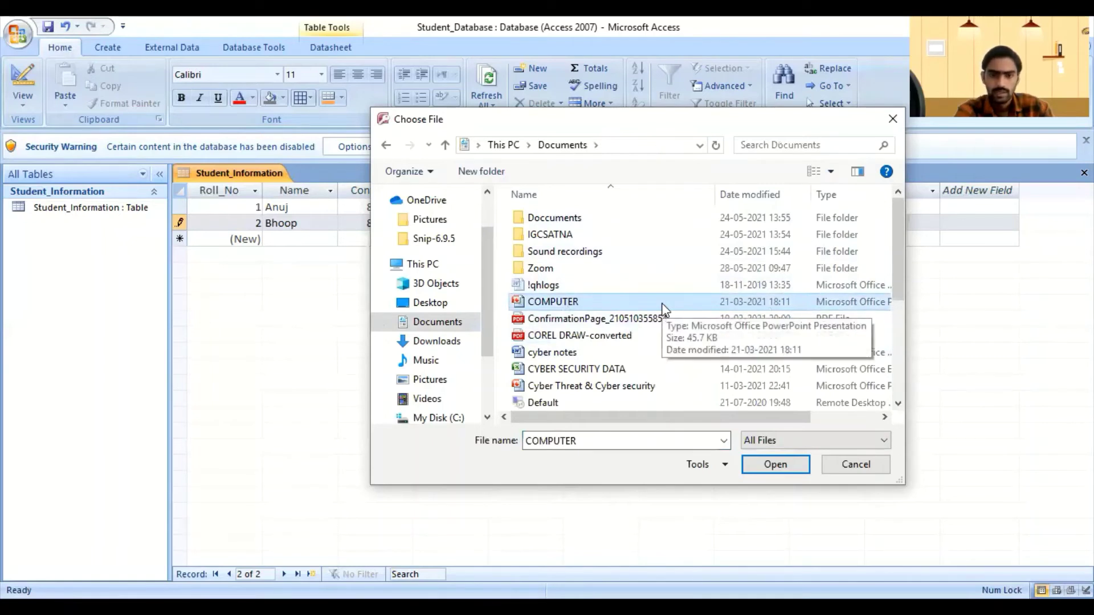
ctrl+click(587, 319)
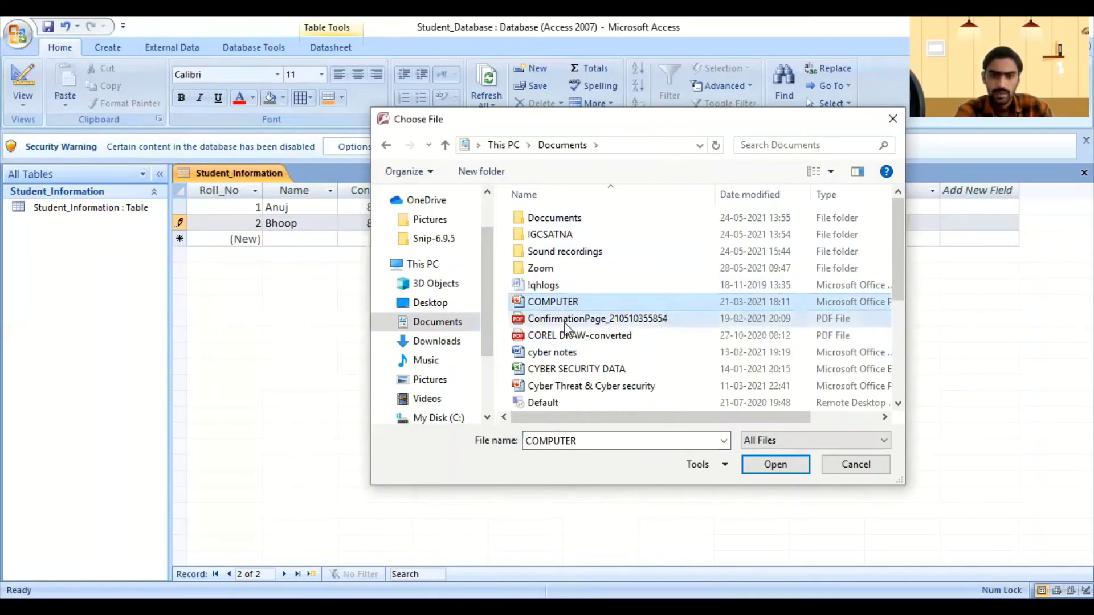
ctrl+click(566, 336)
ctrl+click(567, 352)
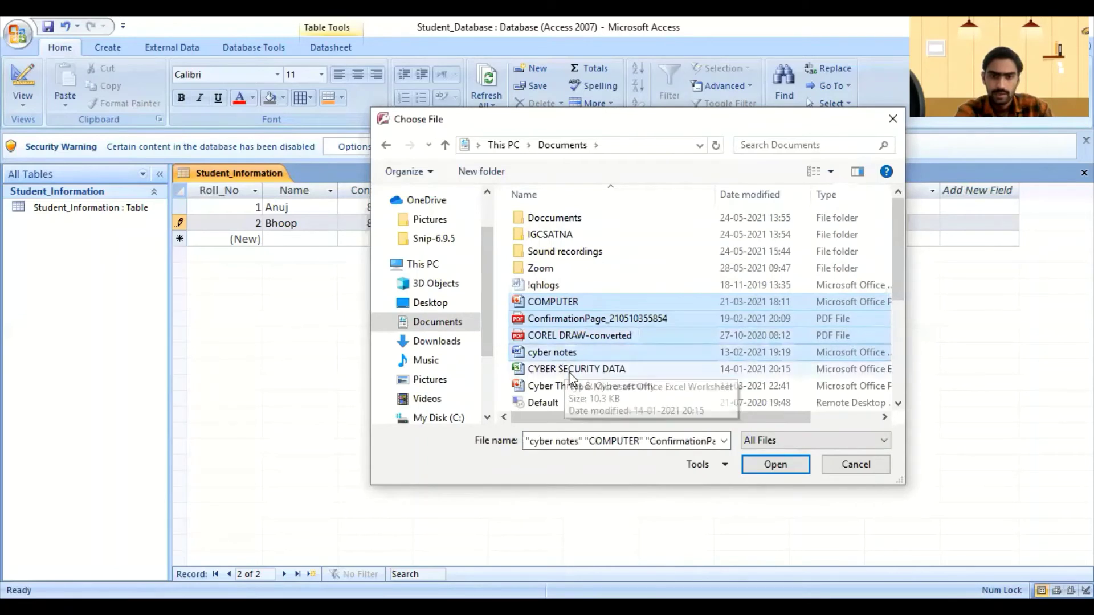
ctrl+click(573, 369)
ctrl+click(576, 386)
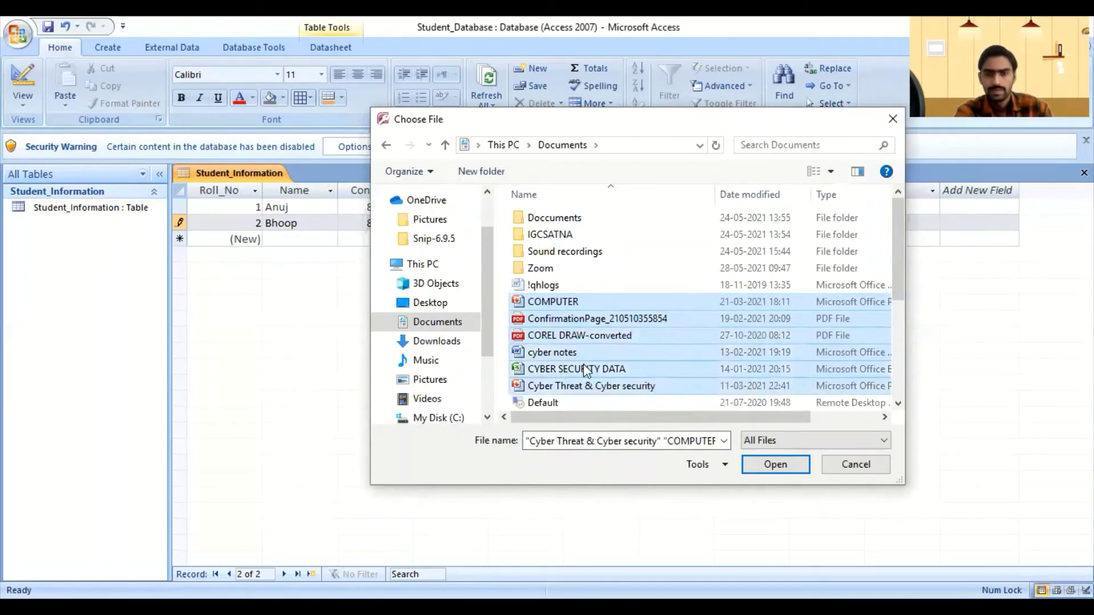
click(773, 464)
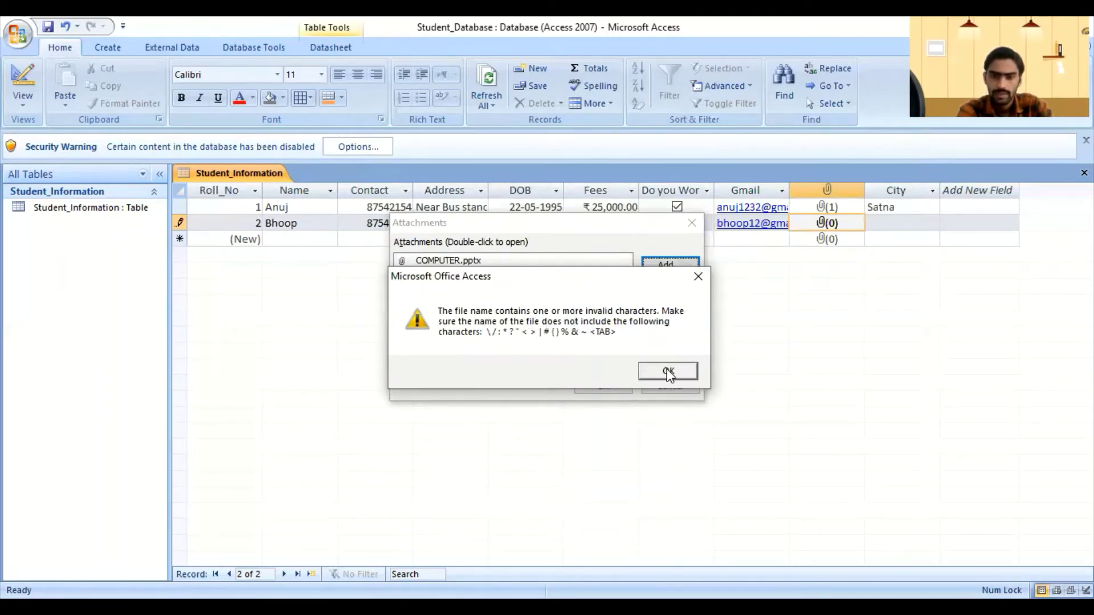
Step: Dismiss the invalid-name warning, review the list and save the five attachments to record 2
click(670, 376)
click(491, 291)
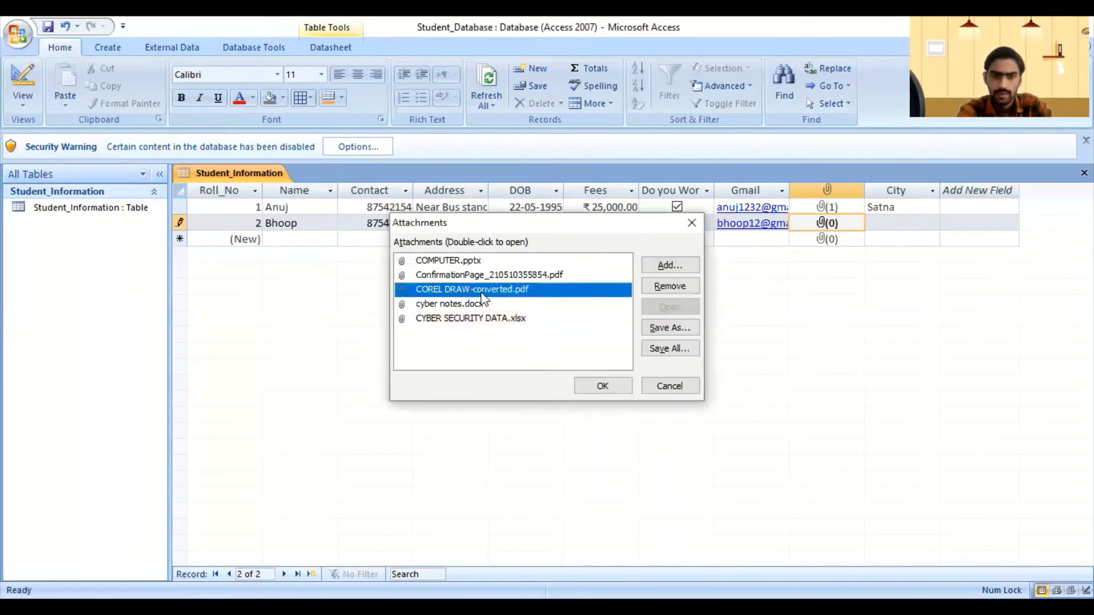
click(466, 274)
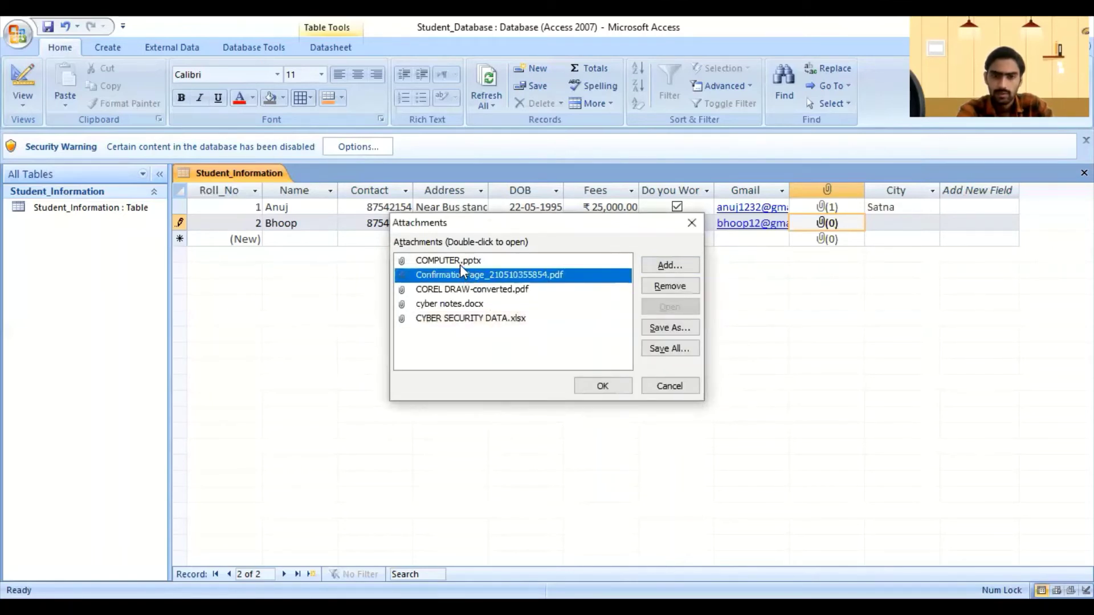
click(451, 320)
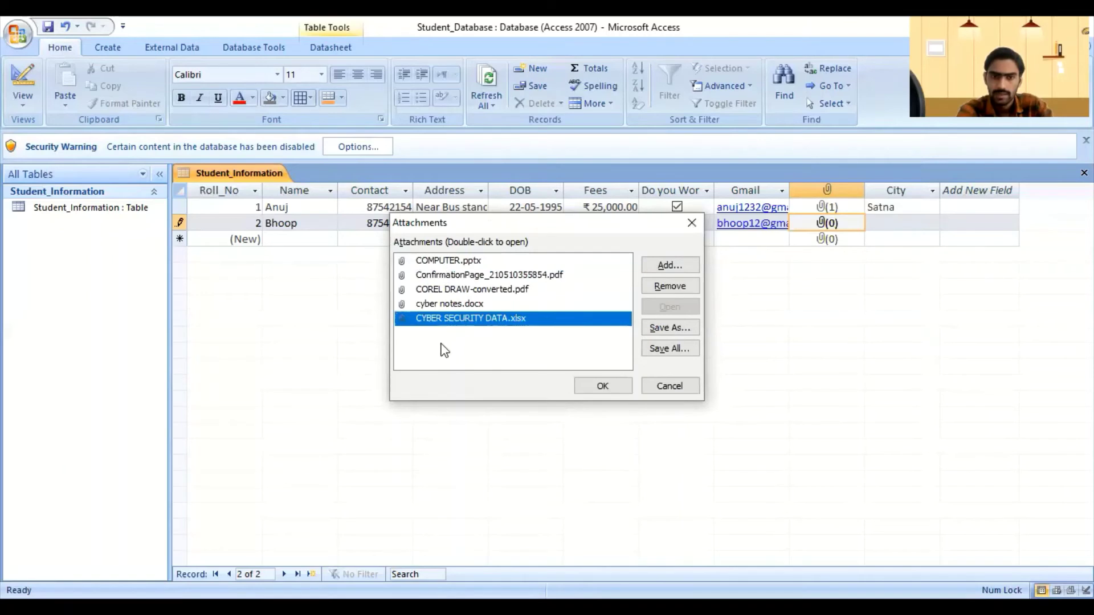
click(656, 266)
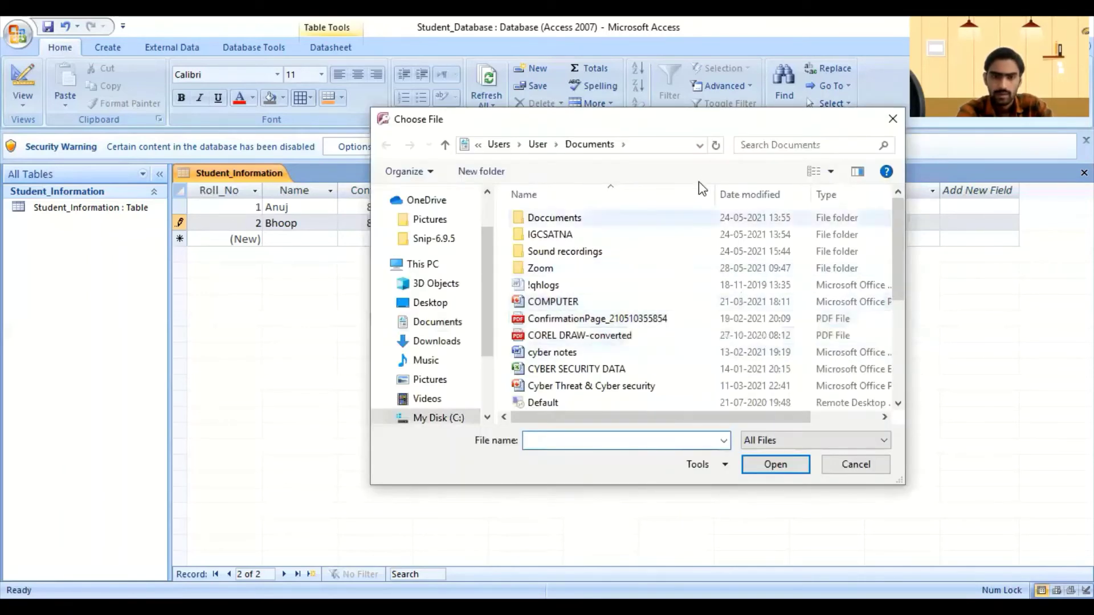
click(893, 121)
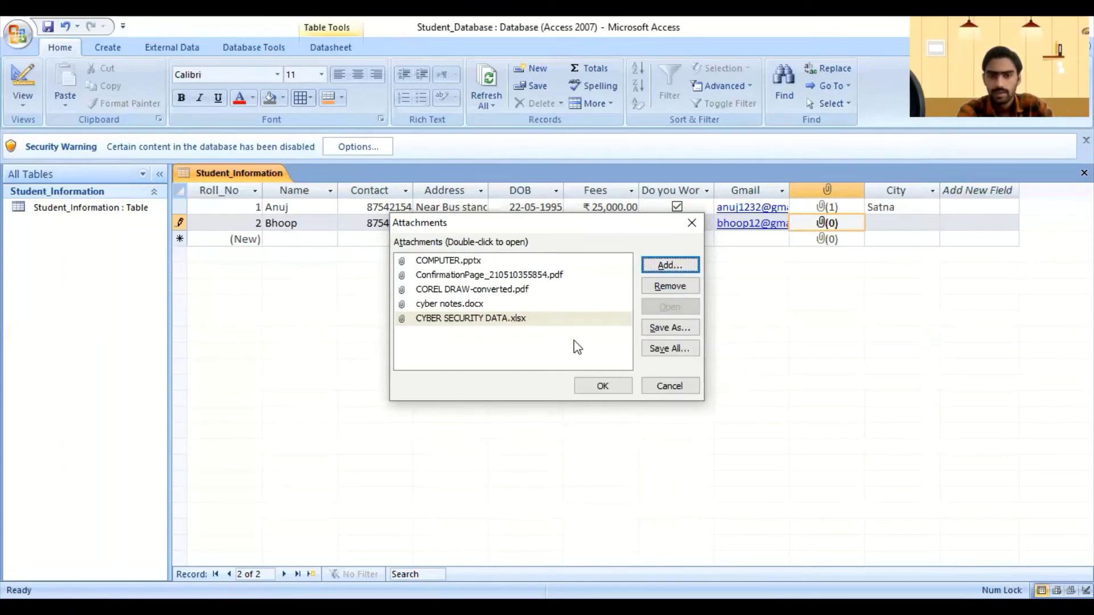
click(588, 383)
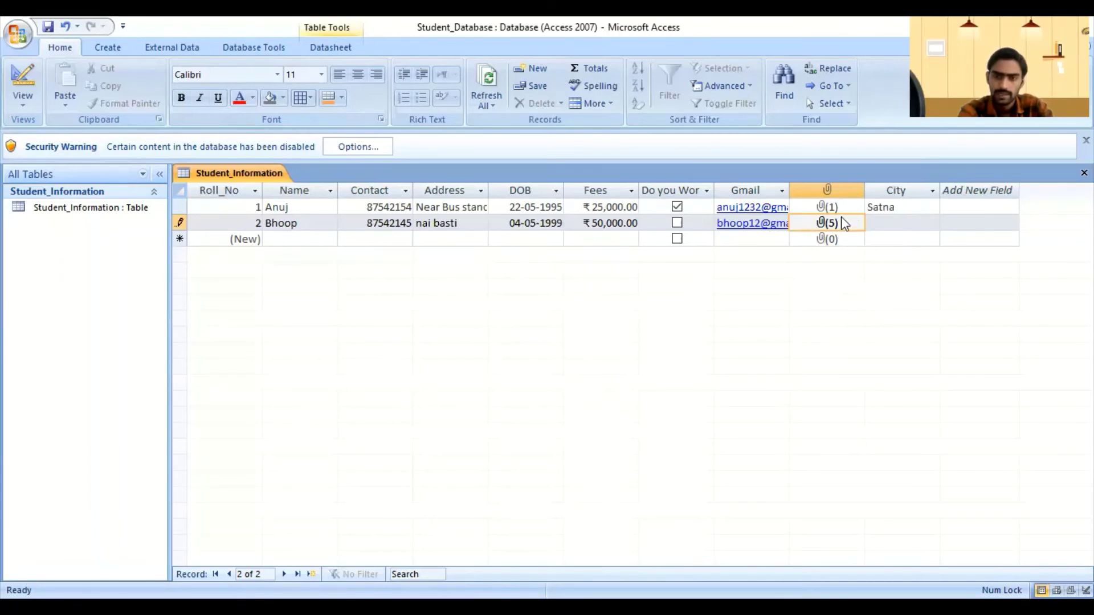
click(883, 223)
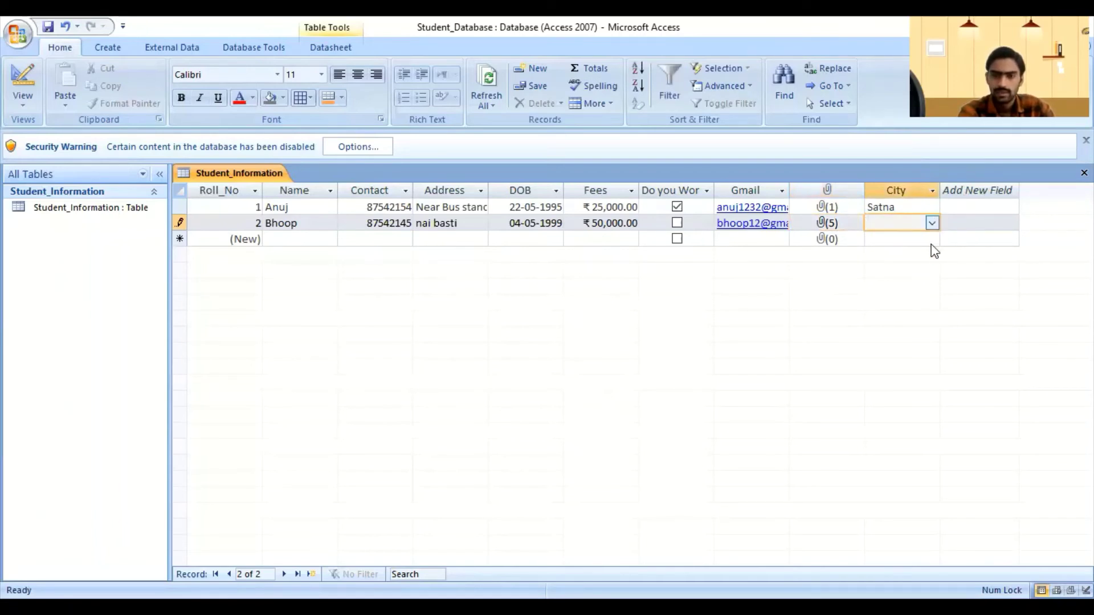
Step: Choose Bhopal from the second student's City dropdown
click(932, 223)
click(874, 336)
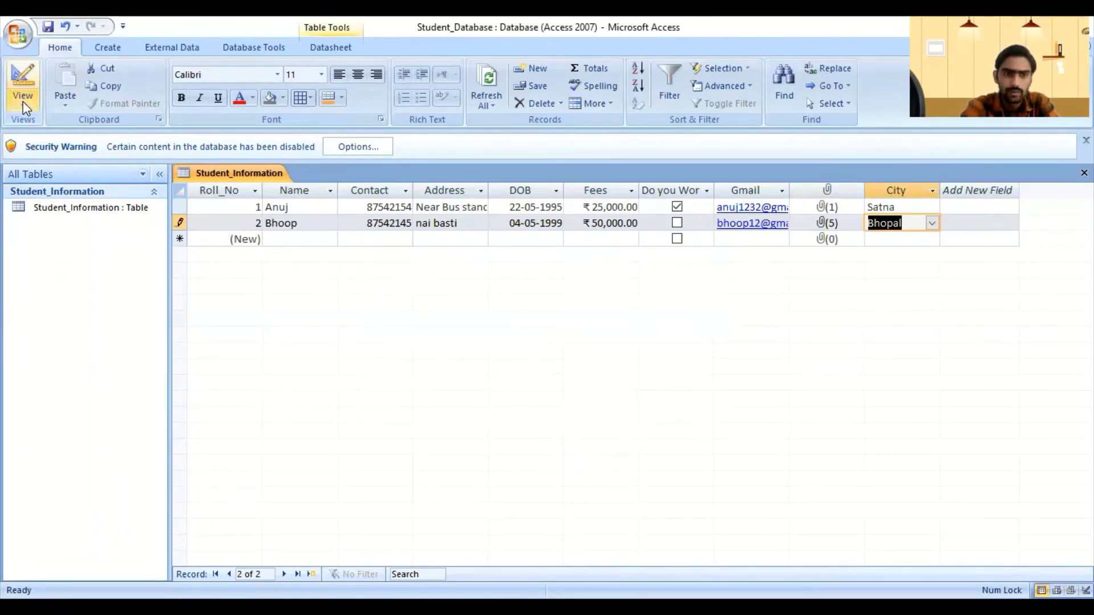
click(24, 102)
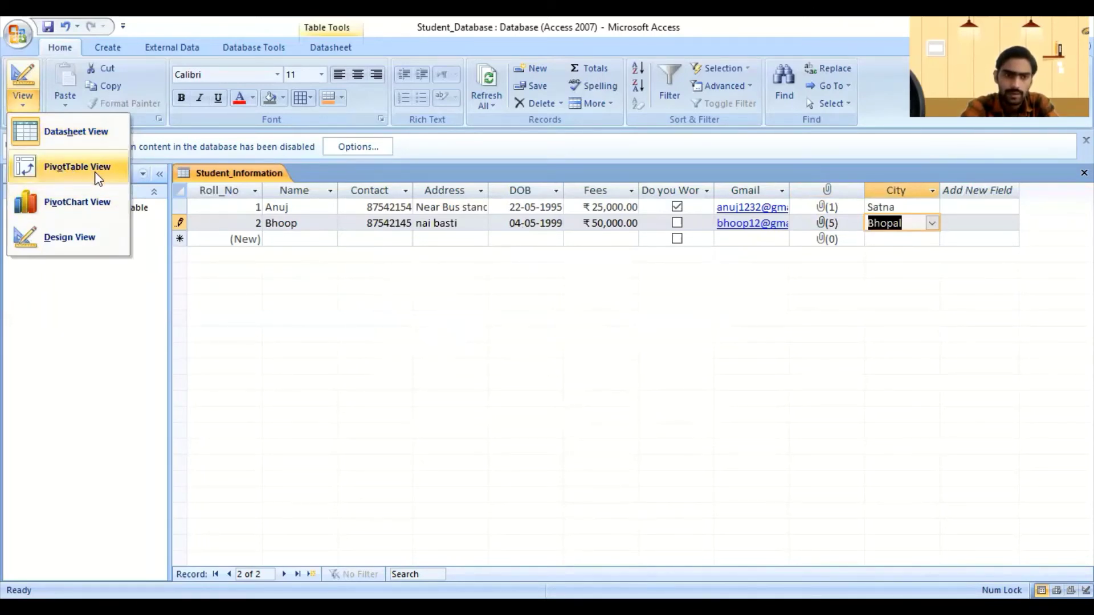
click(61, 169)
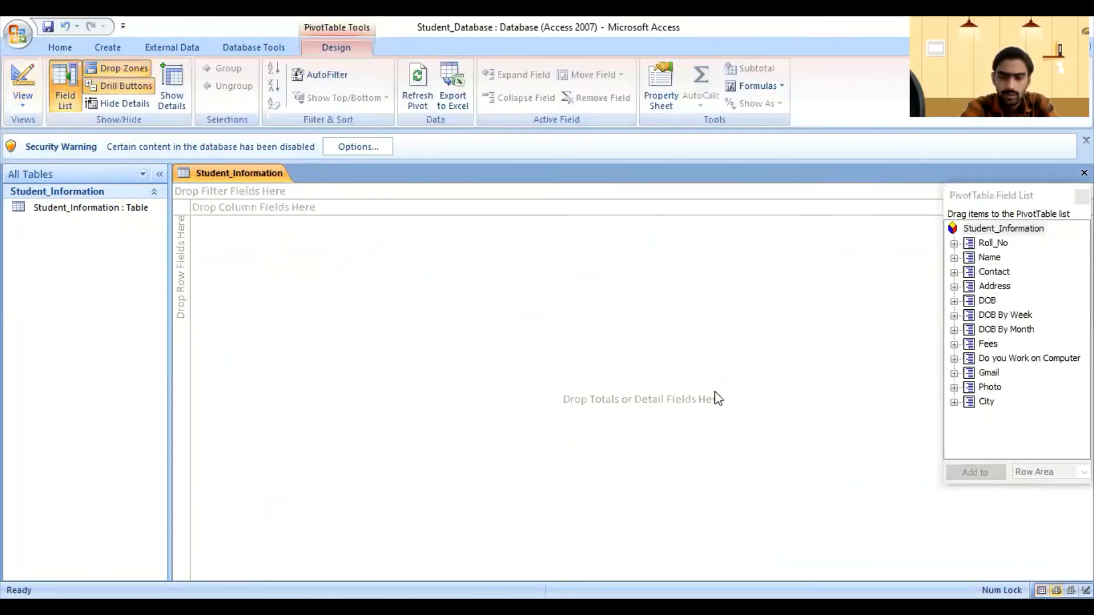
click(953, 244)
click(1006, 257)
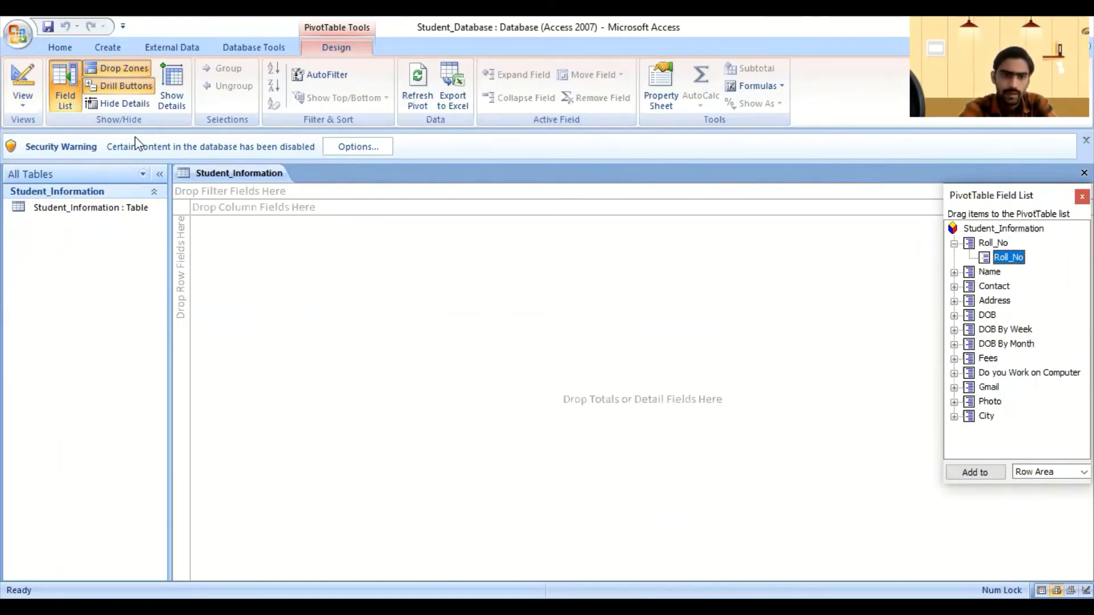
click(111, 212)
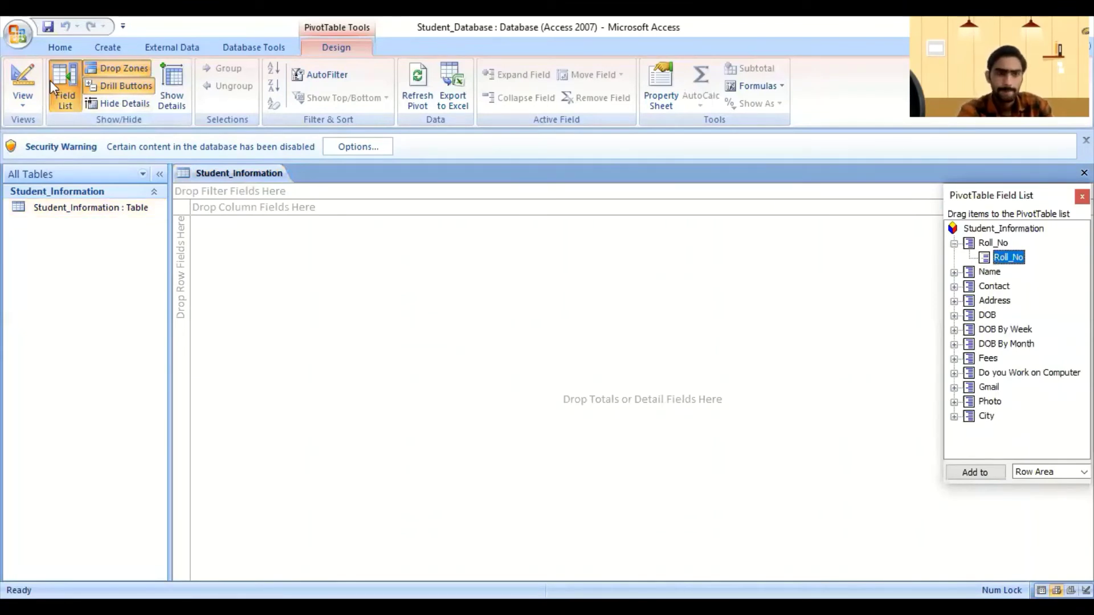
click(23, 106)
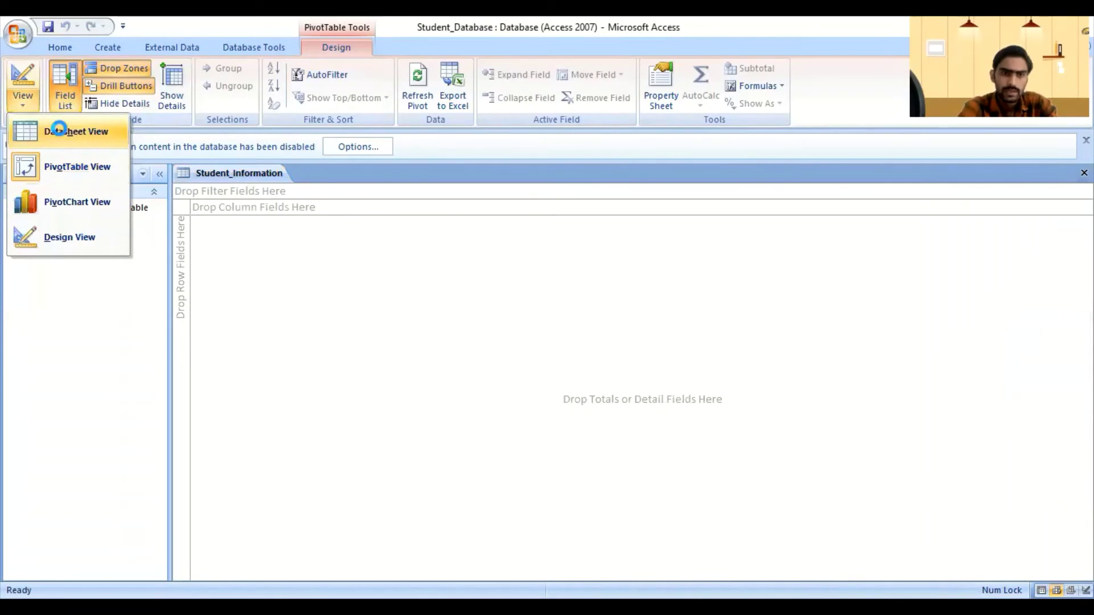
click(58, 131)
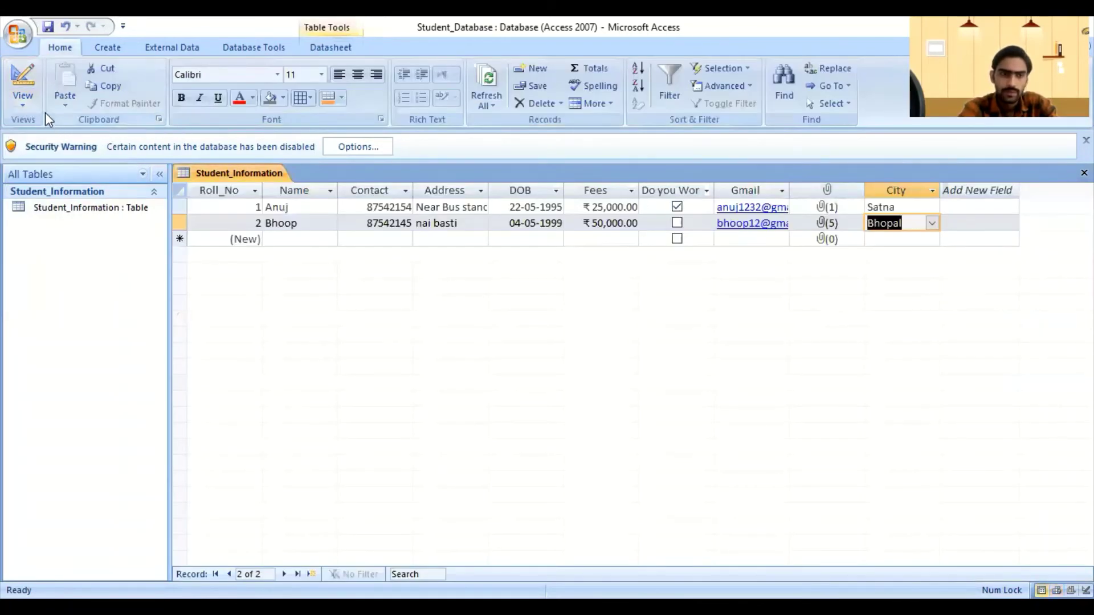
click(29, 104)
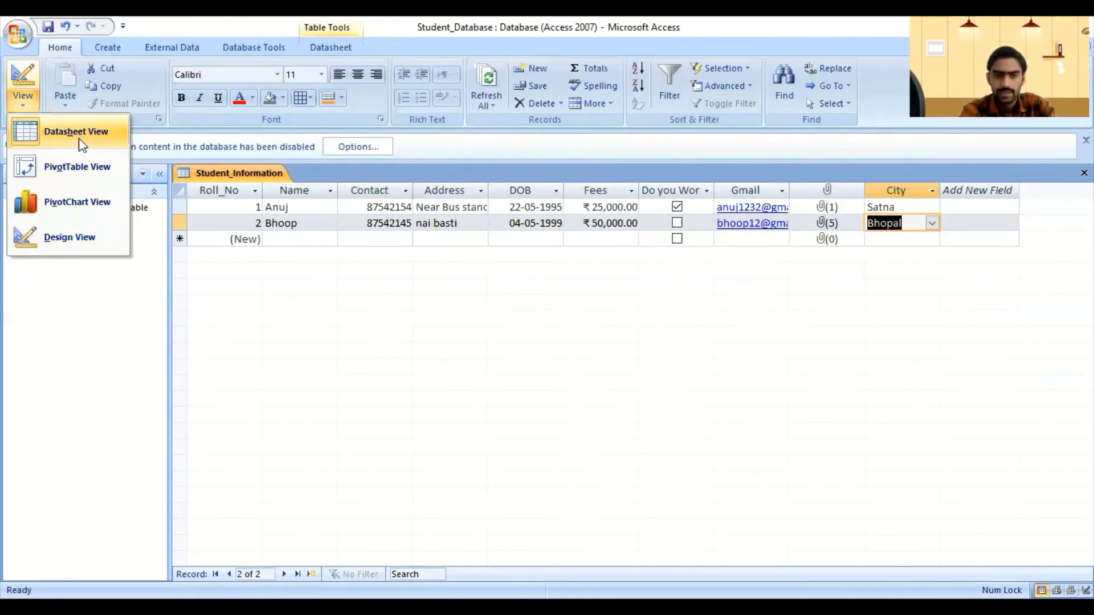
click(234, 298)
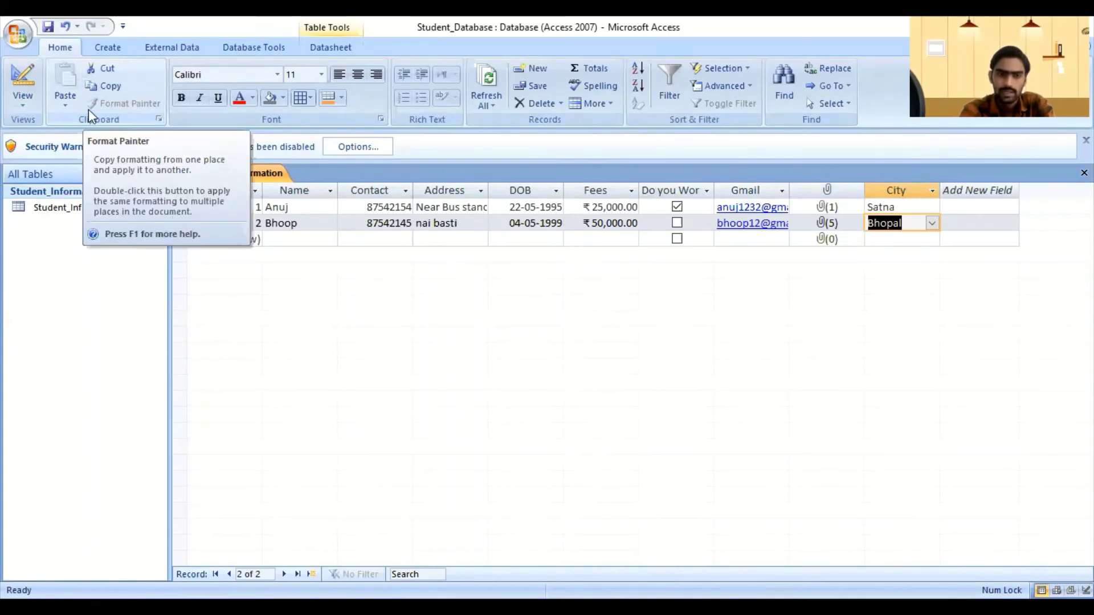
click(158, 119)
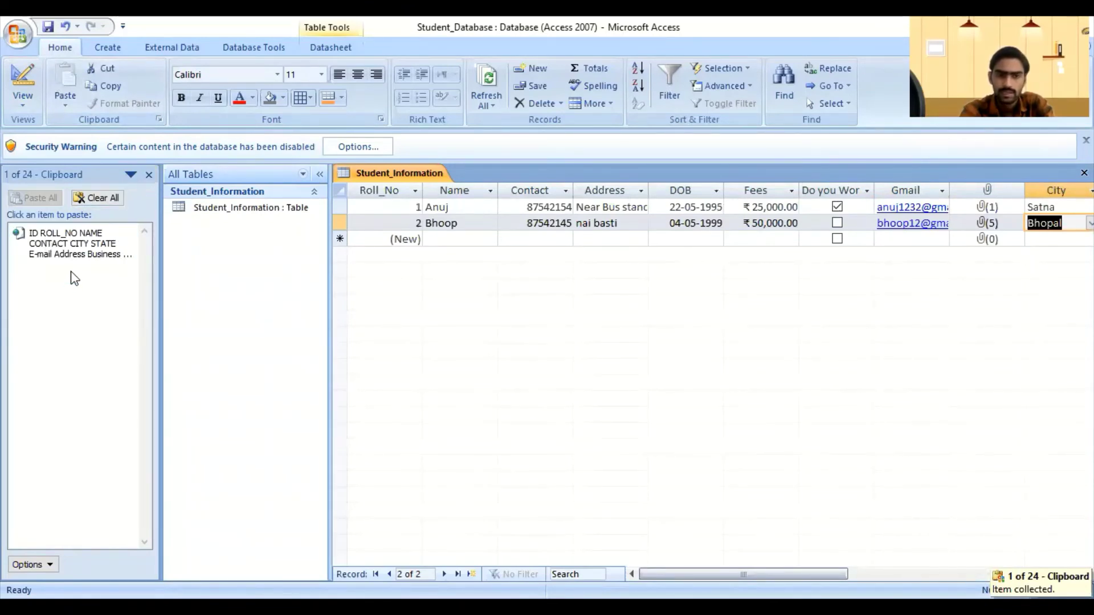
click(149, 175)
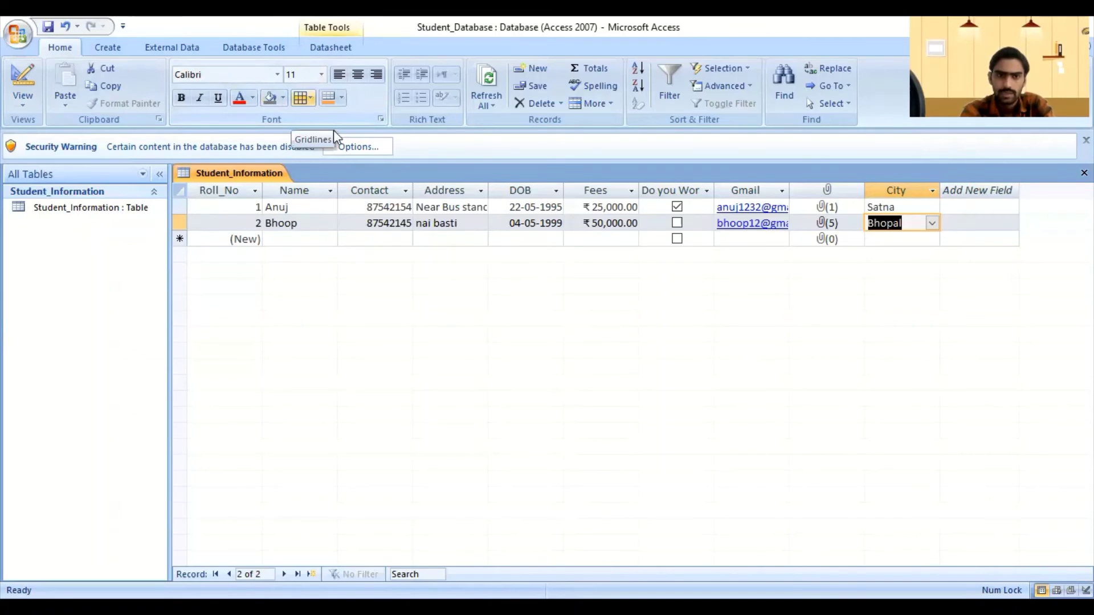
Step: Set the datasheet gridlines to show in both directions
click(303, 97)
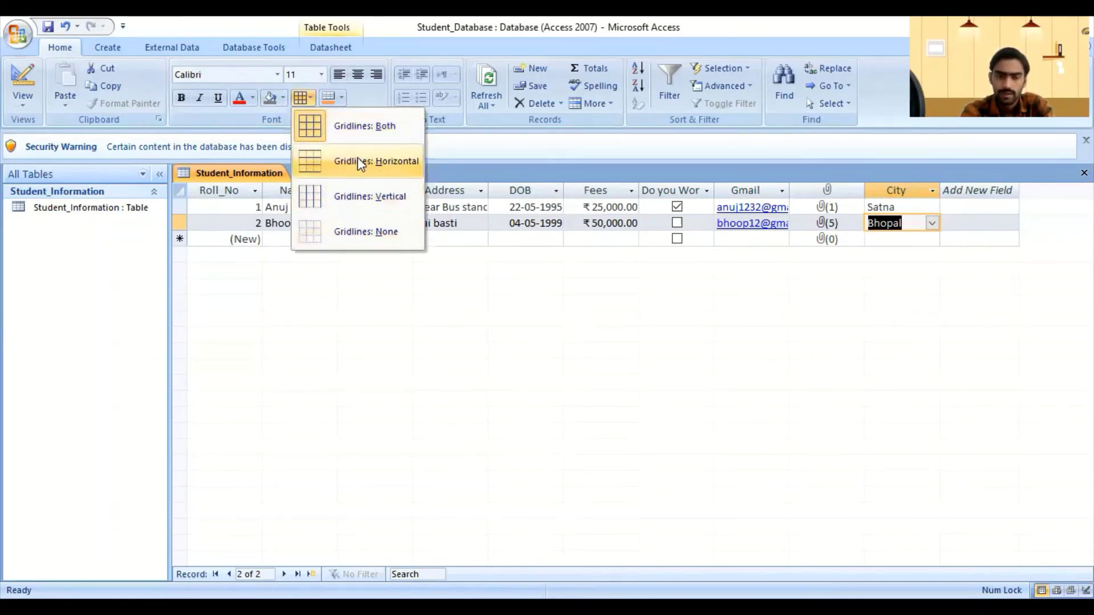
click(330, 116)
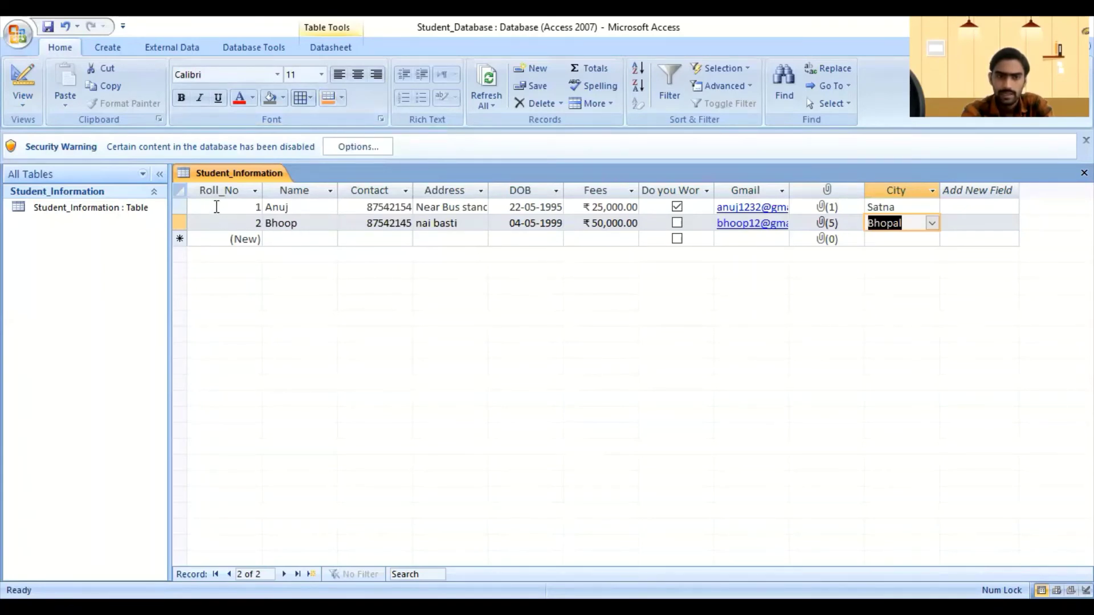
click(180, 207)
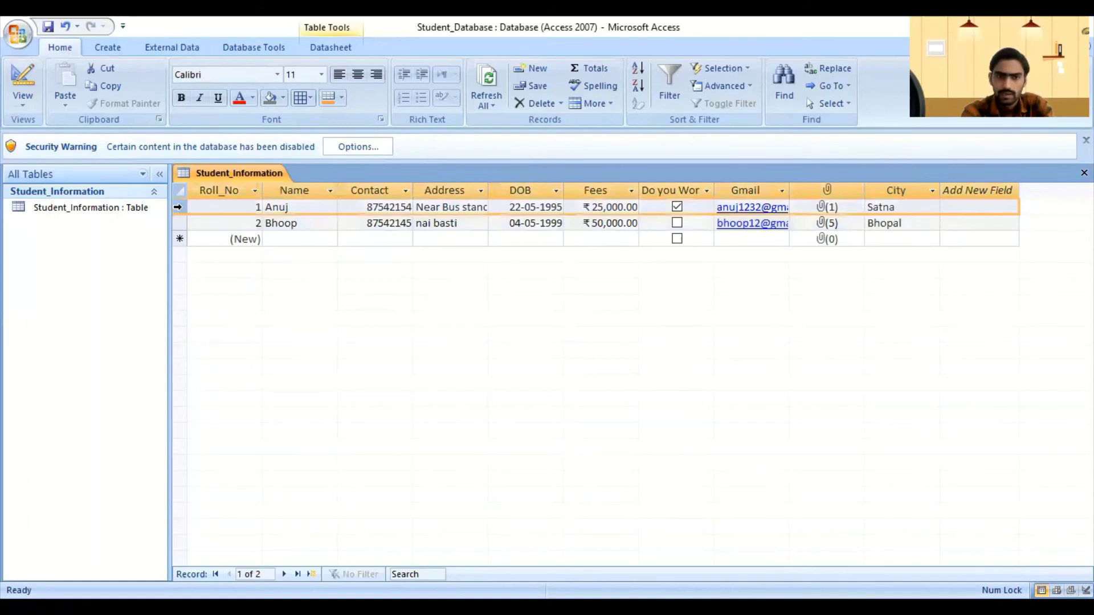
click(216, 228)
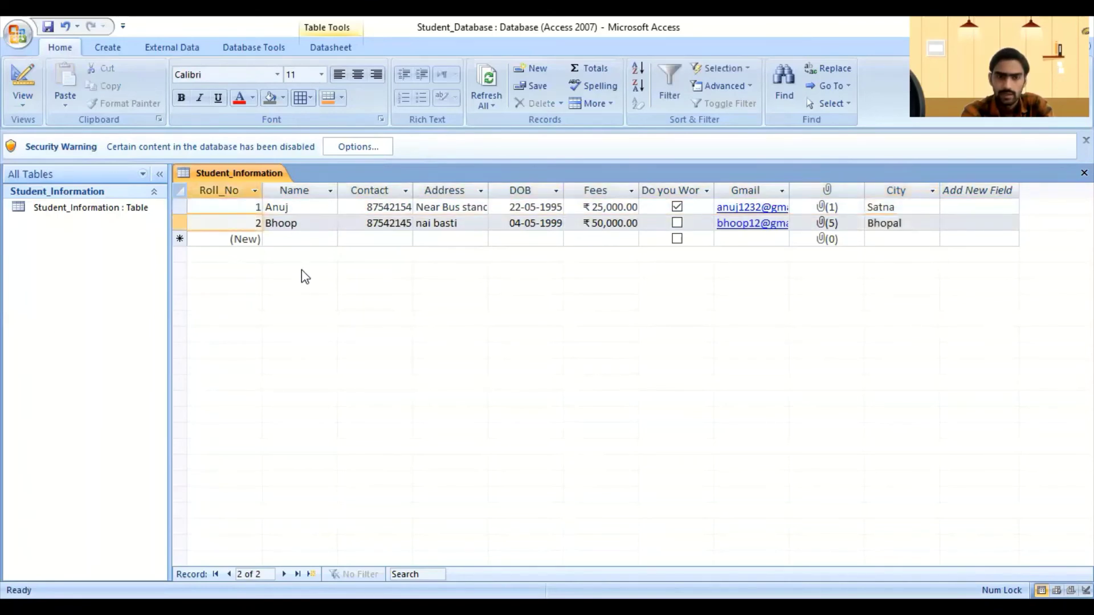
click(301, 239)
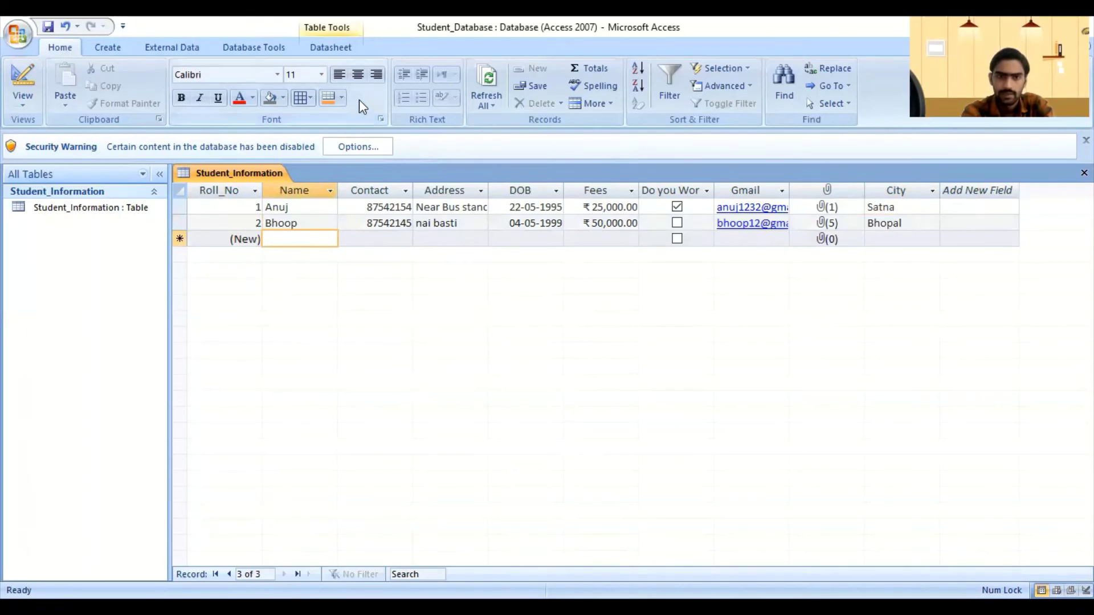
click(251, 74)
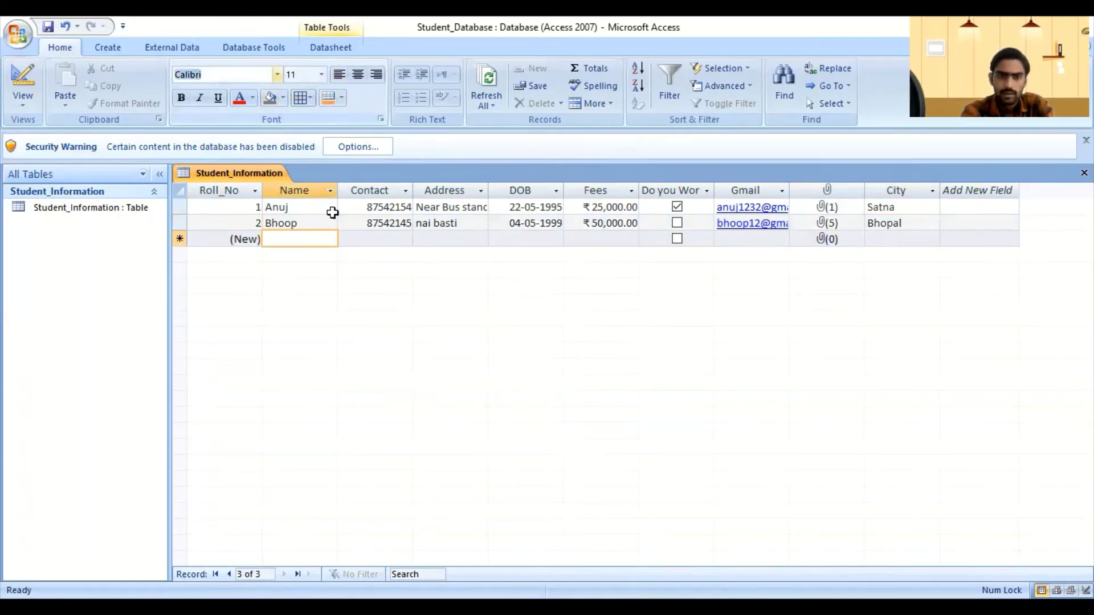
Step: With the Anuj record selected, shade alternate rows orange from the Alternate Fill/Back Color palette
click(178, 203)
click(177, 201)
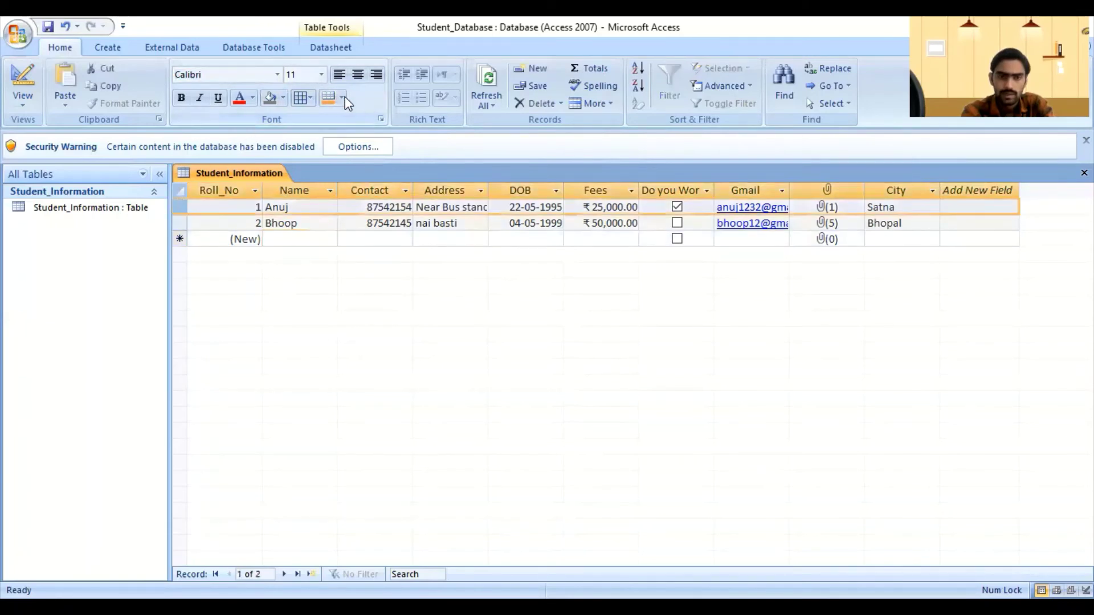
click(341, 96)
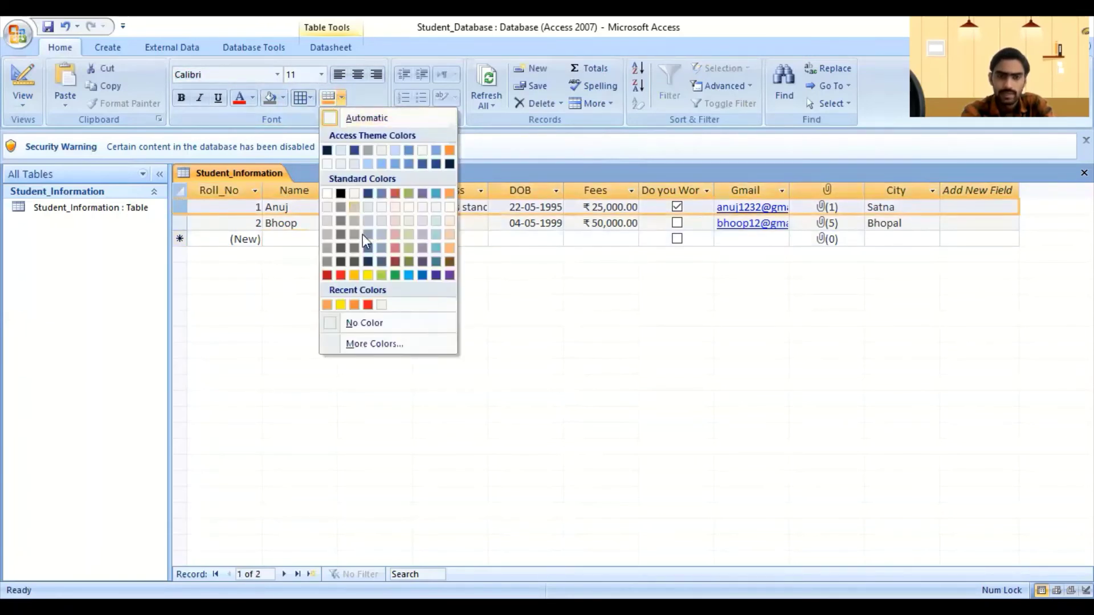
click(354, 275)
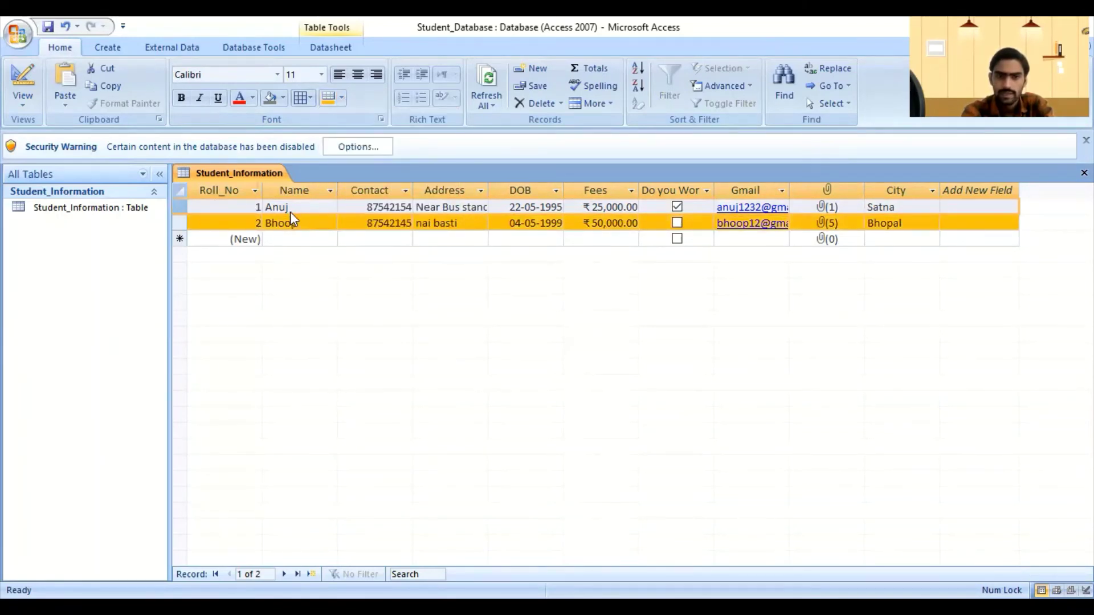
click(291, 237)
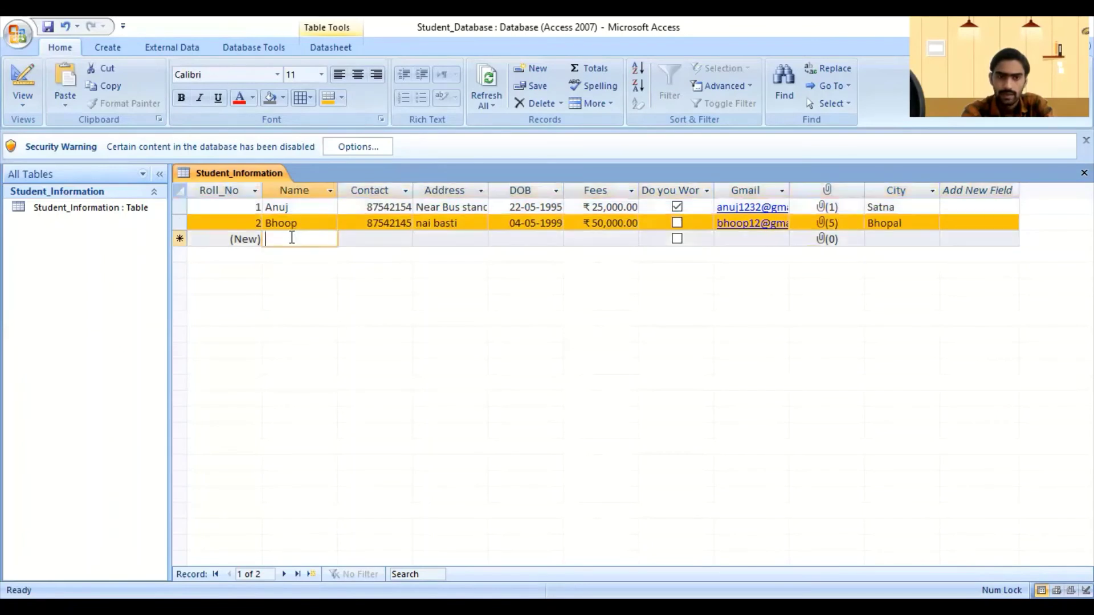
key(Tab)
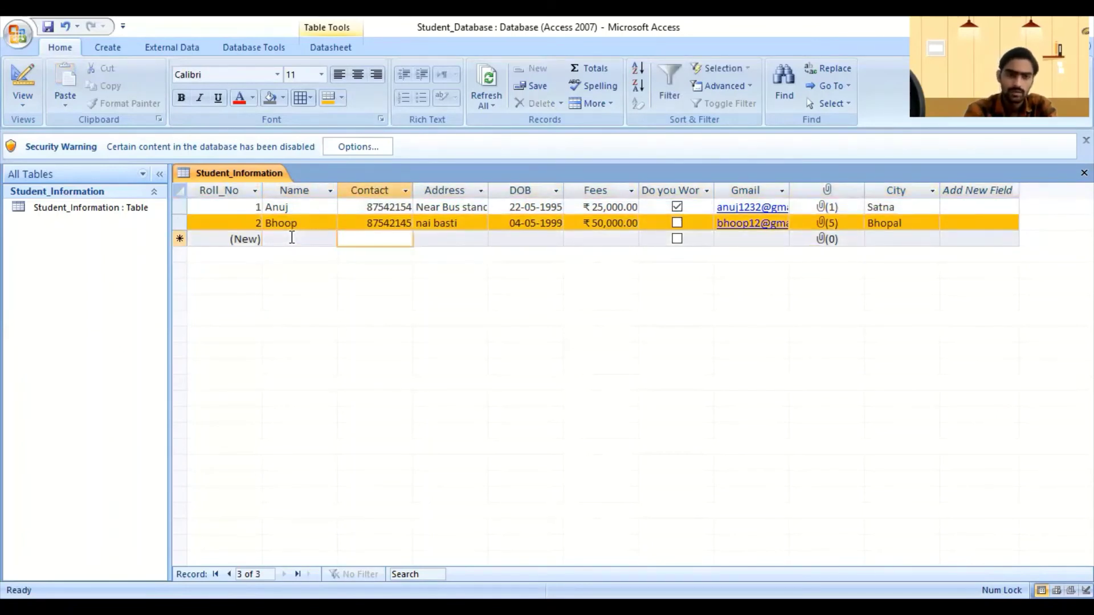
click(885, 238)
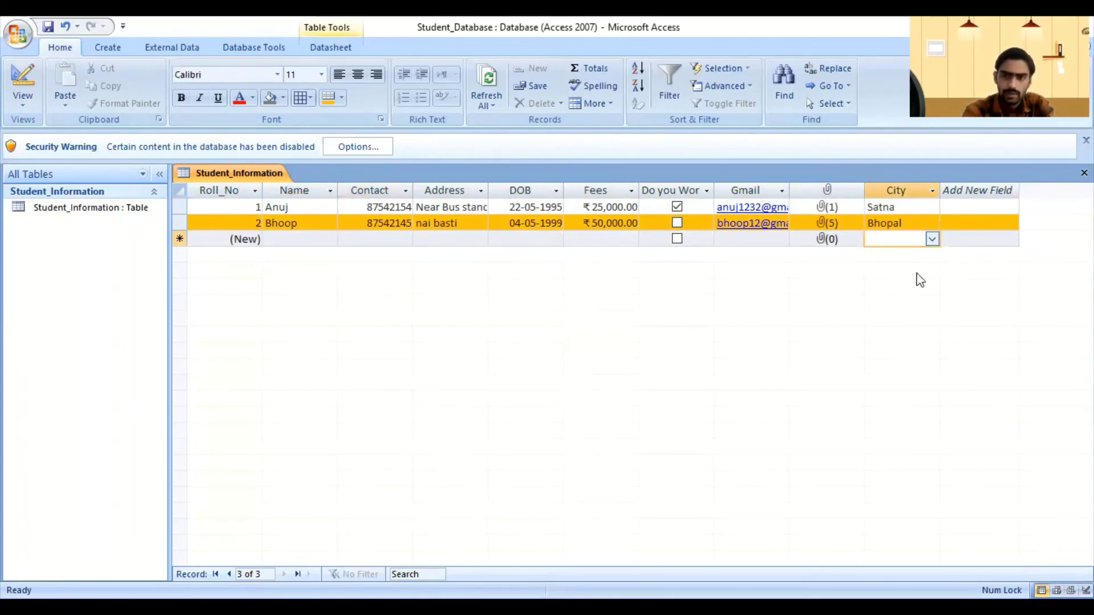
Step: Enter Rewa as record 3's City and choose Shahdol for record 4's City
text(Rewa)
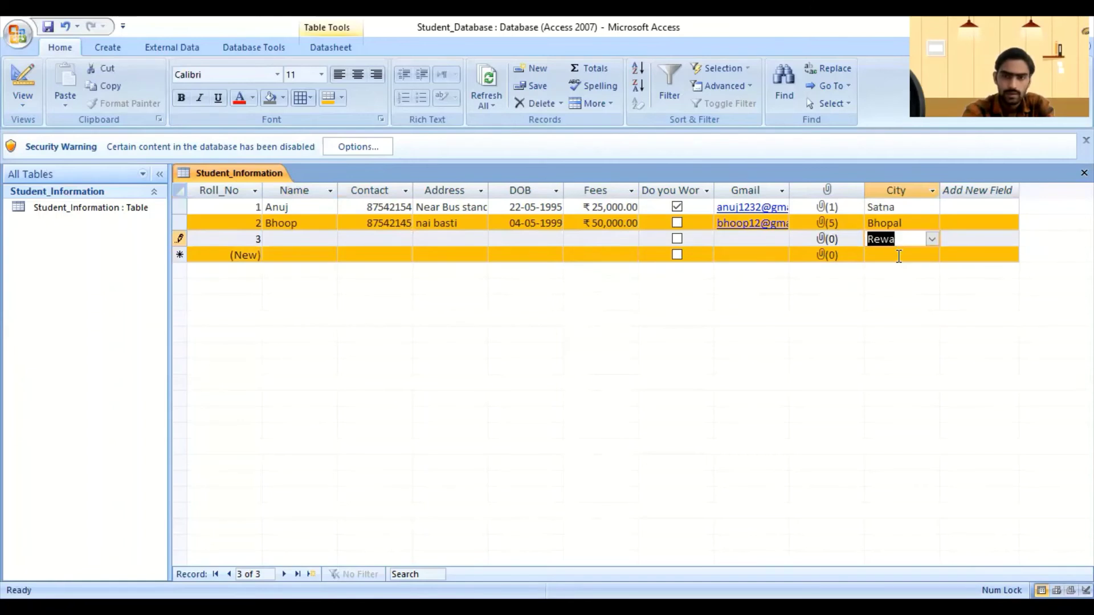
click(912, 255)
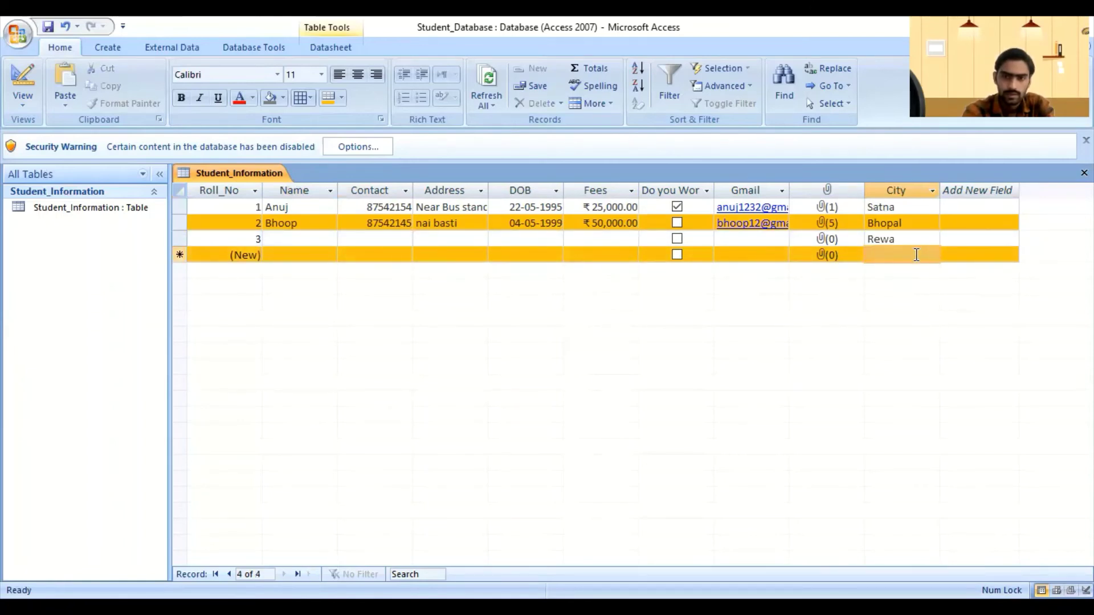
click(932, 254)
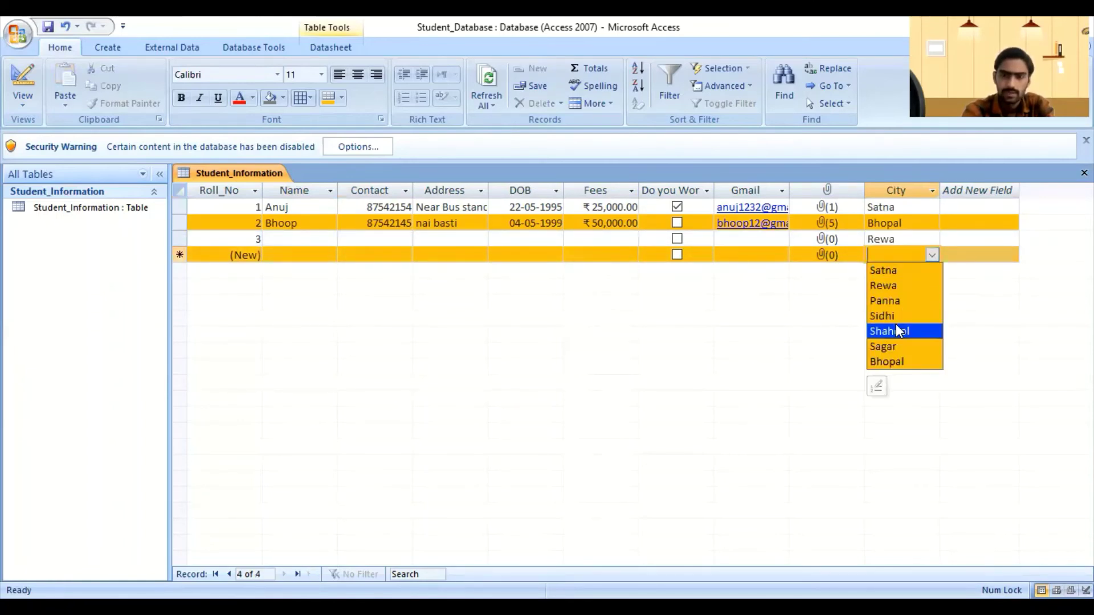
click(896, 326)
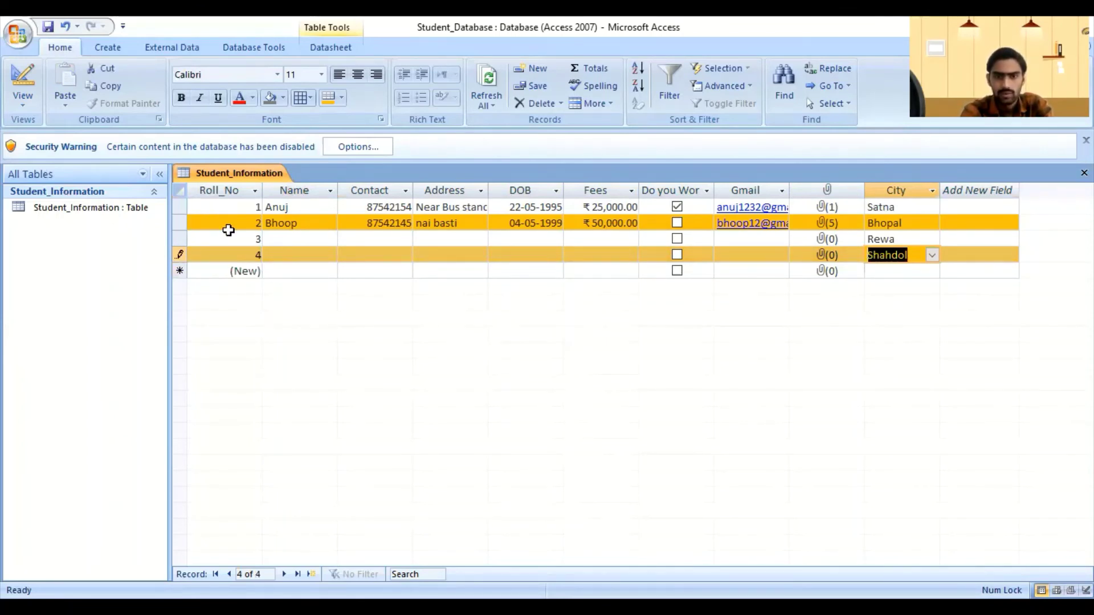
click(341, 98)
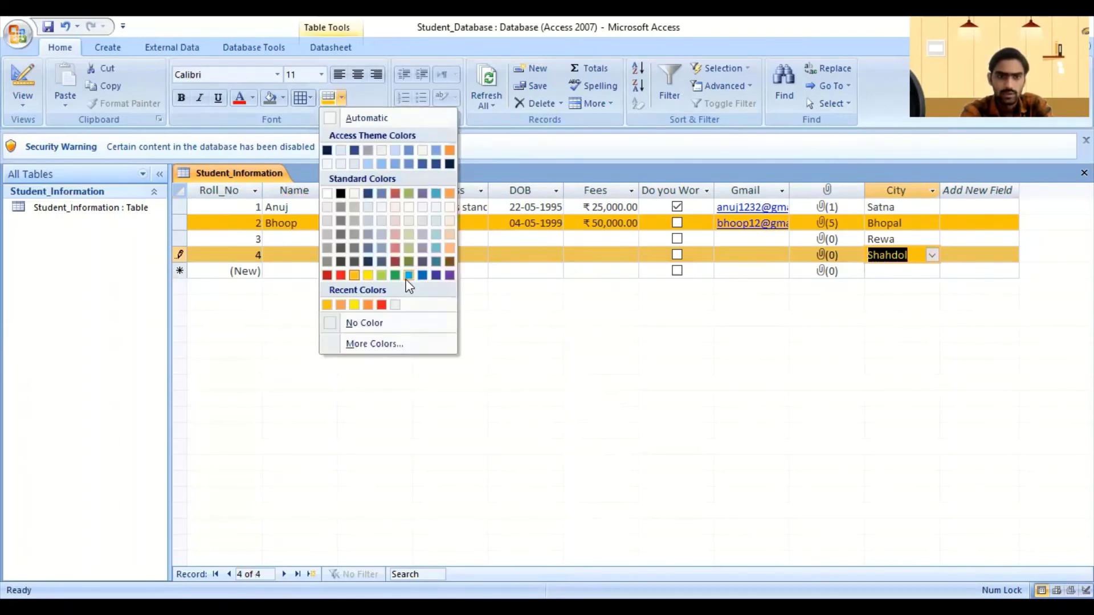
Step: Pick blue for alternate rows, then launch Datasheet Formatting from the Font group
click(408, 275)
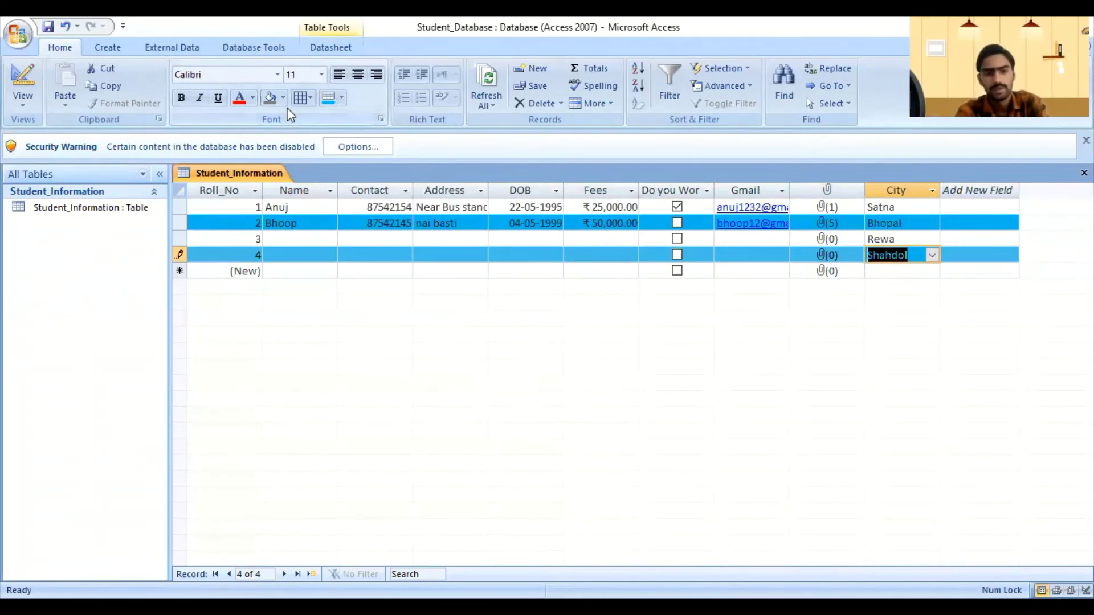
click(382, 117)
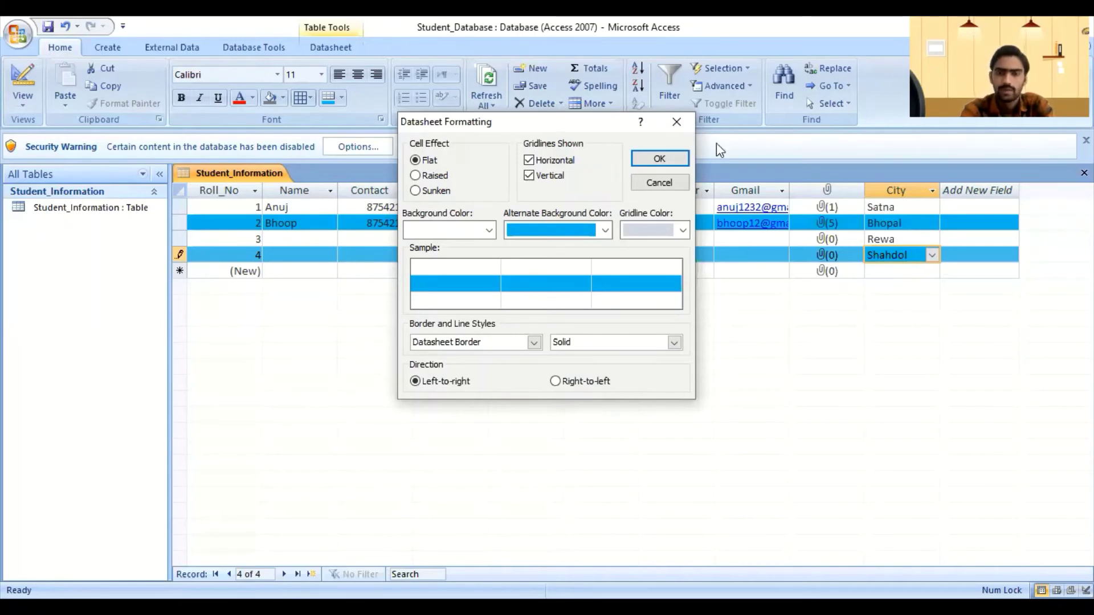
Step: Try several colours, then apply a light olive background with orange alternate rows
drag(556, 117, 745, 121)
click(676, 233)
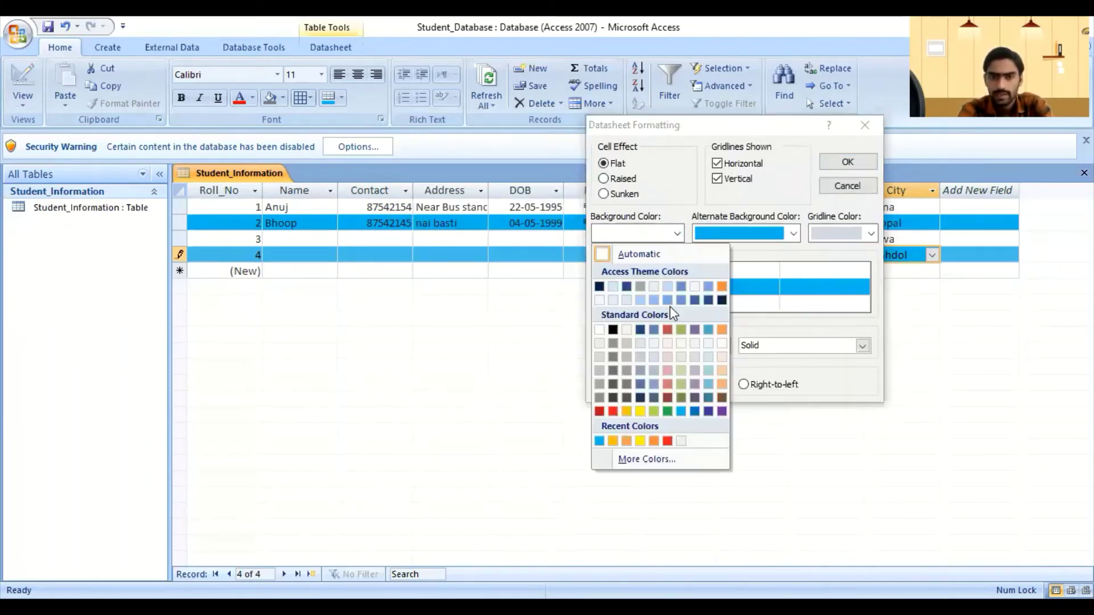
click(722, 288)
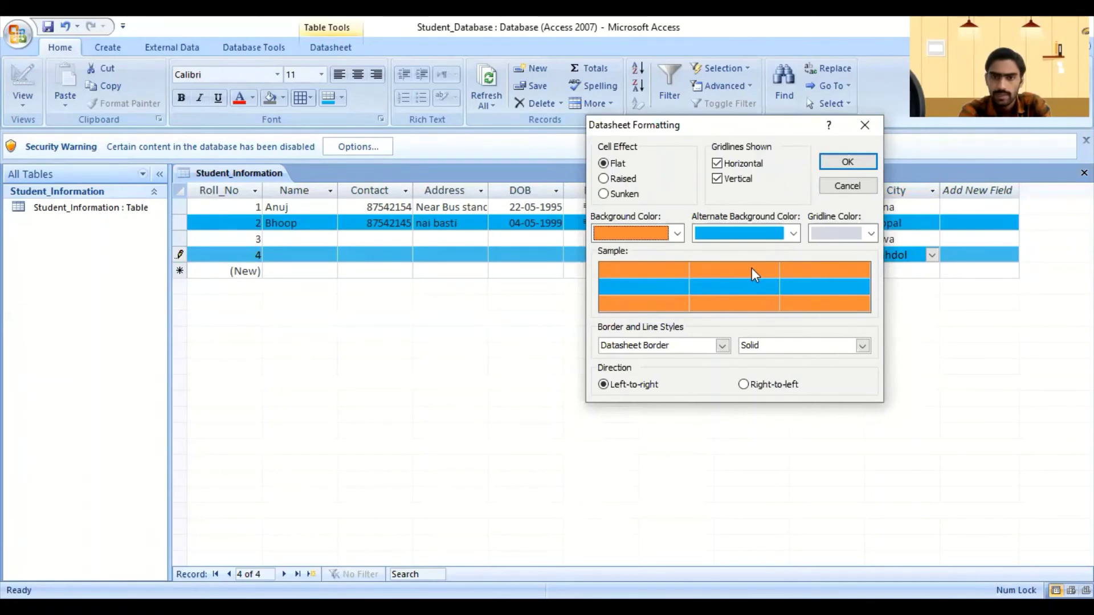
click(793, 234)
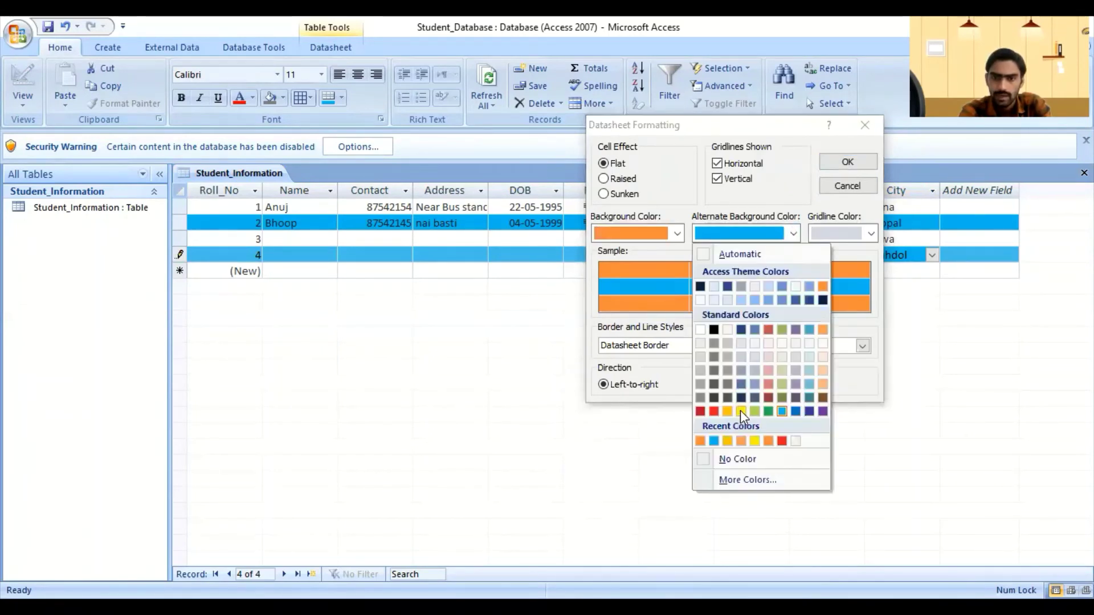
click(740, 411)
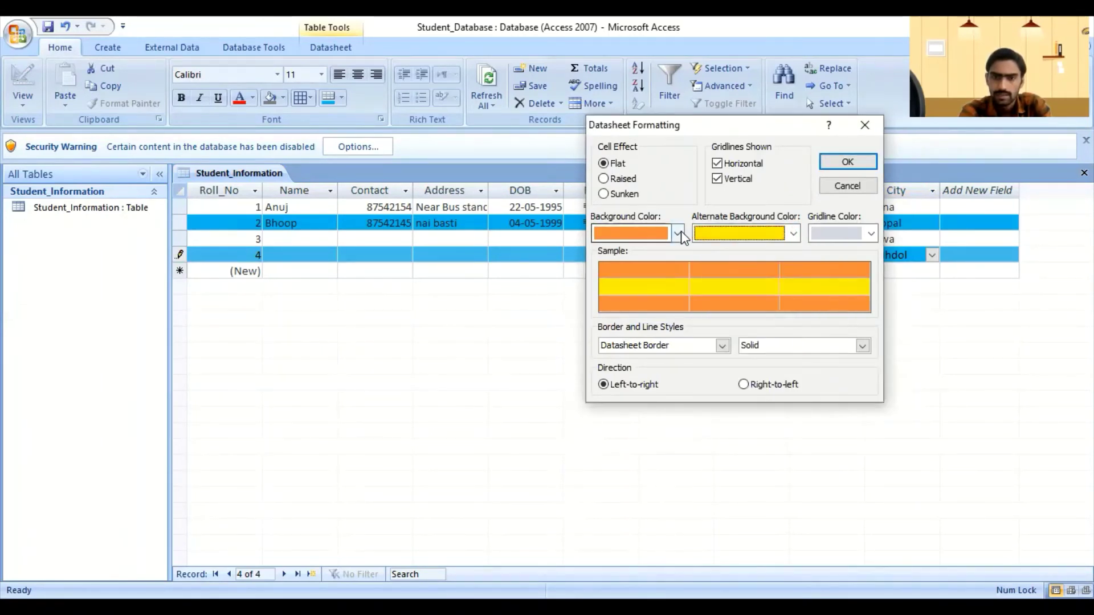
click(678, 234)
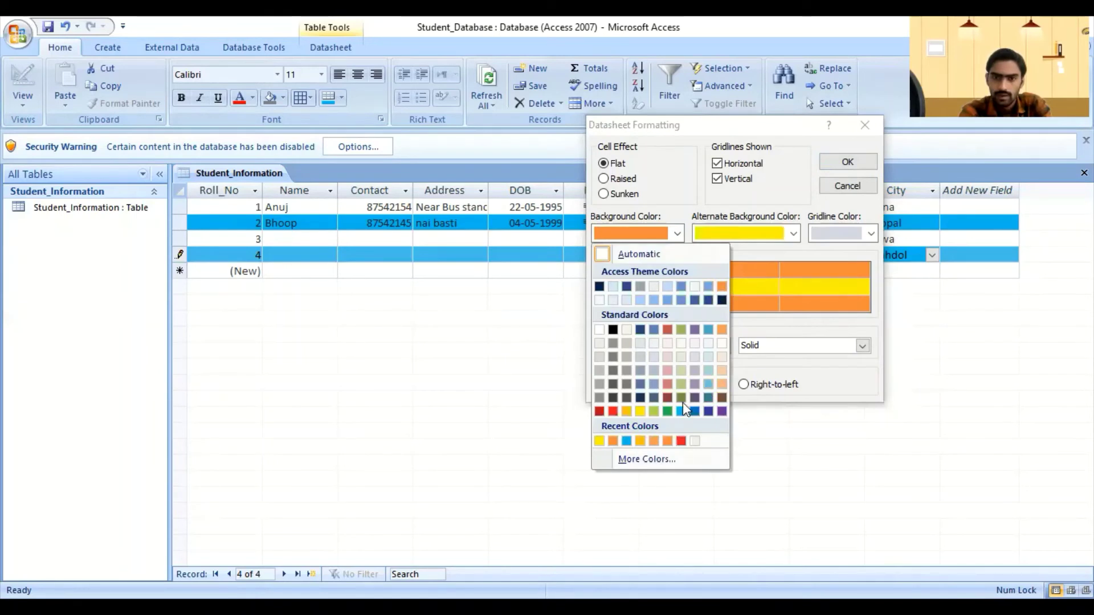
click(680, 370)
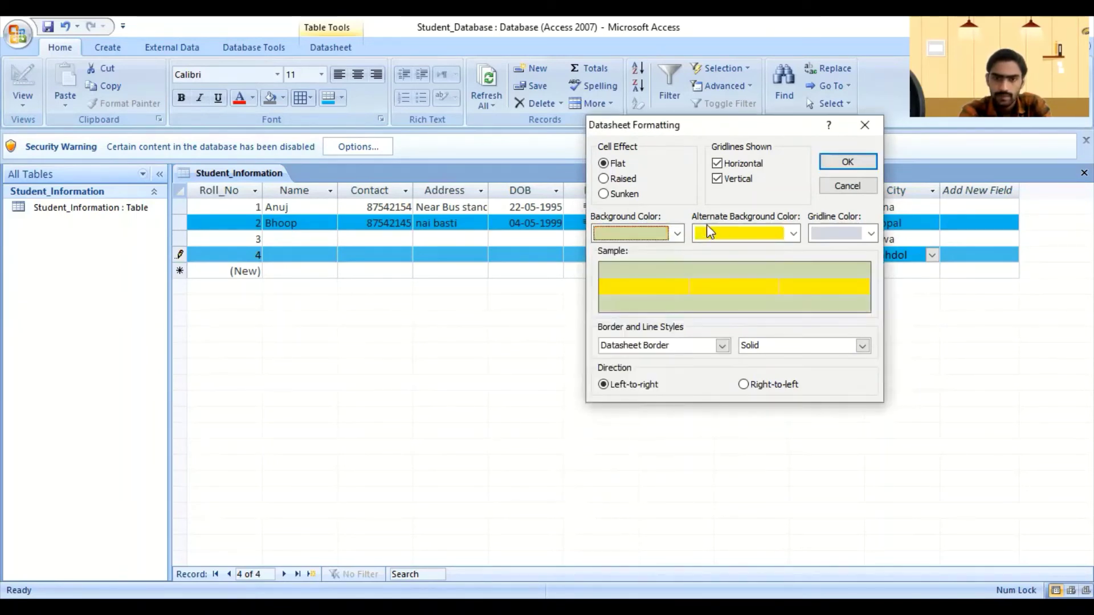
click(793, 233)
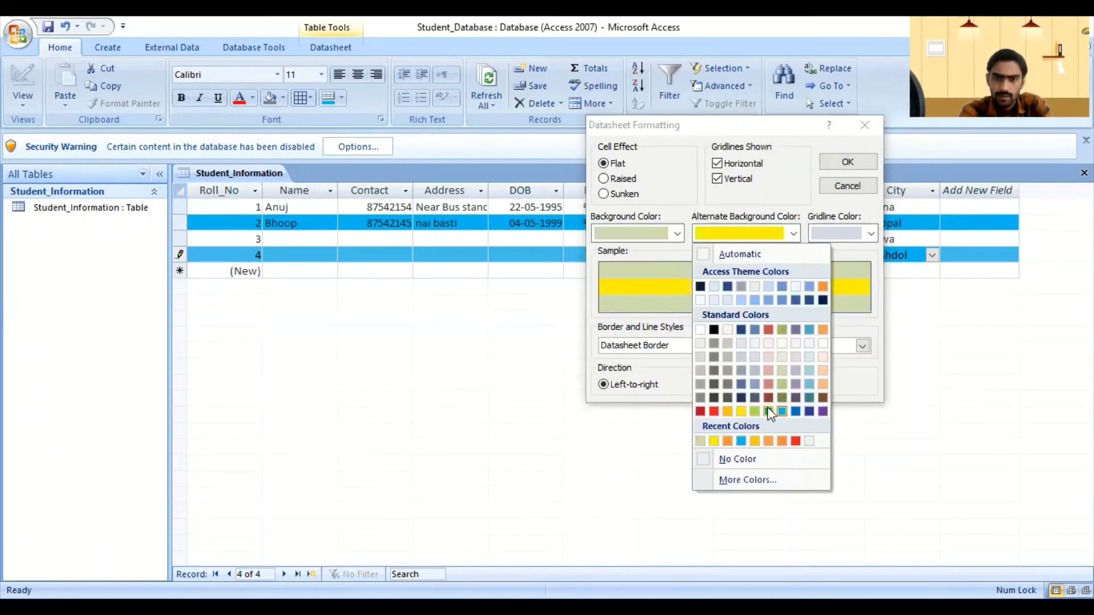
click(768, 411)
click(793, 234)
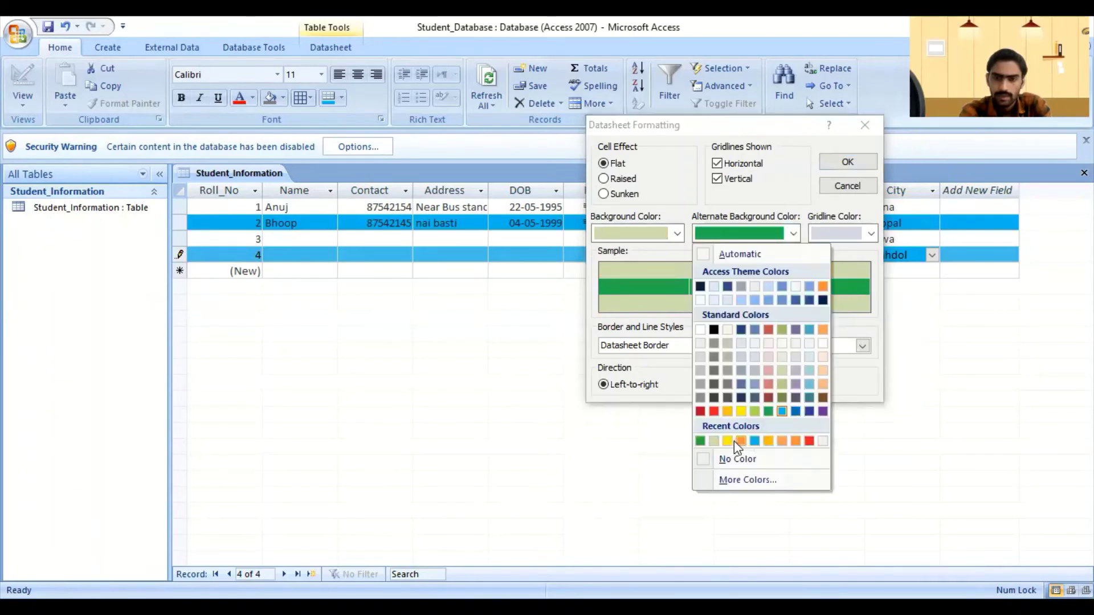
click(740, 440)
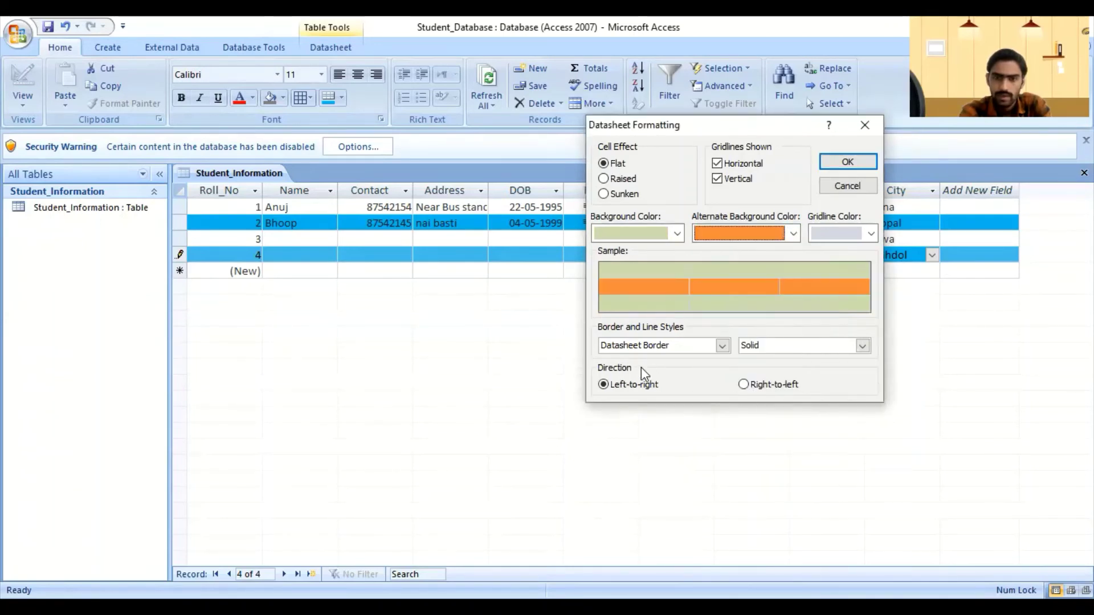
click(848, 163)
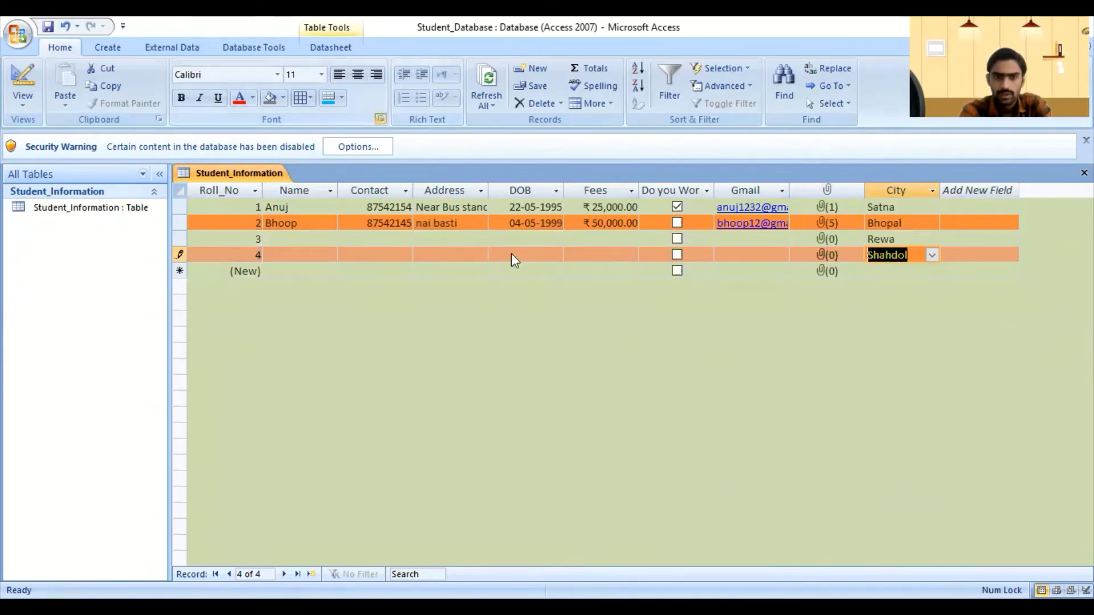
Step: Reset the row background to white and keep a Solid line style for the Datasheet Border
click(479, 231)
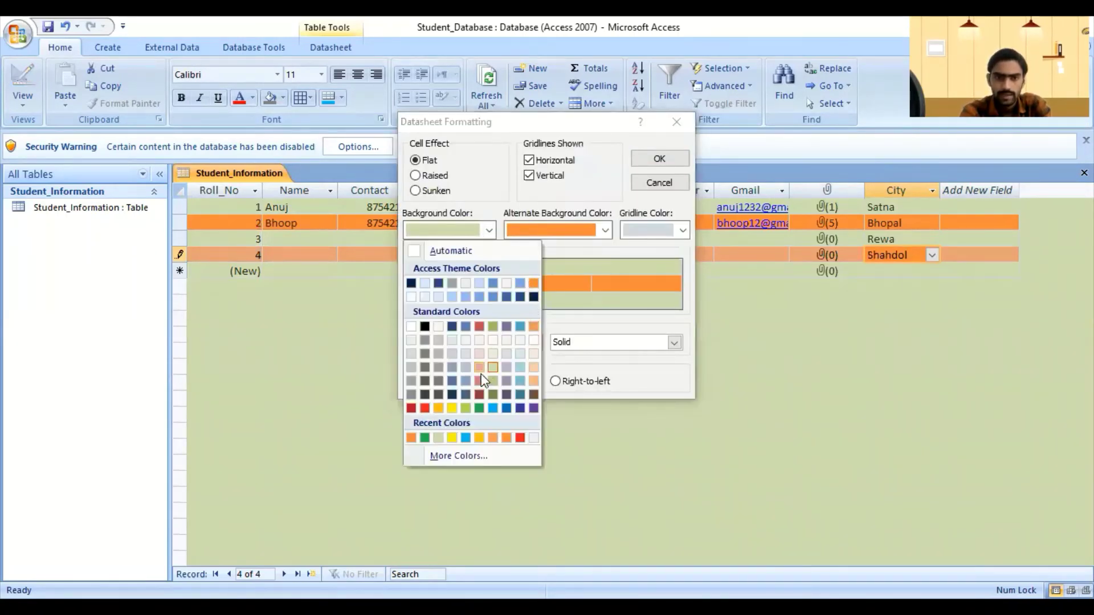
click(424, 283)
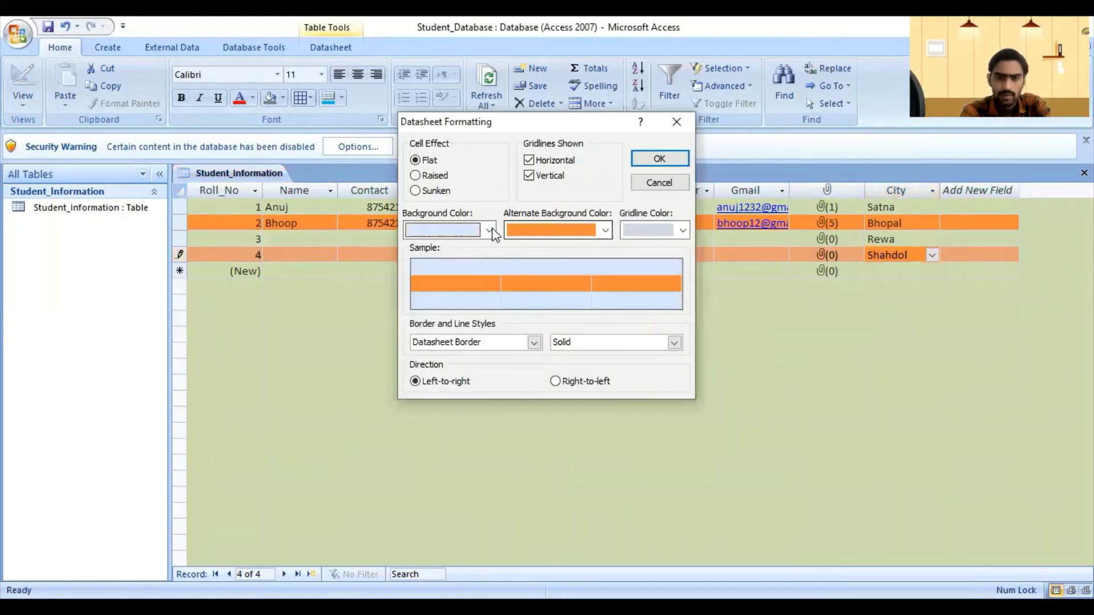
click(433, 230)
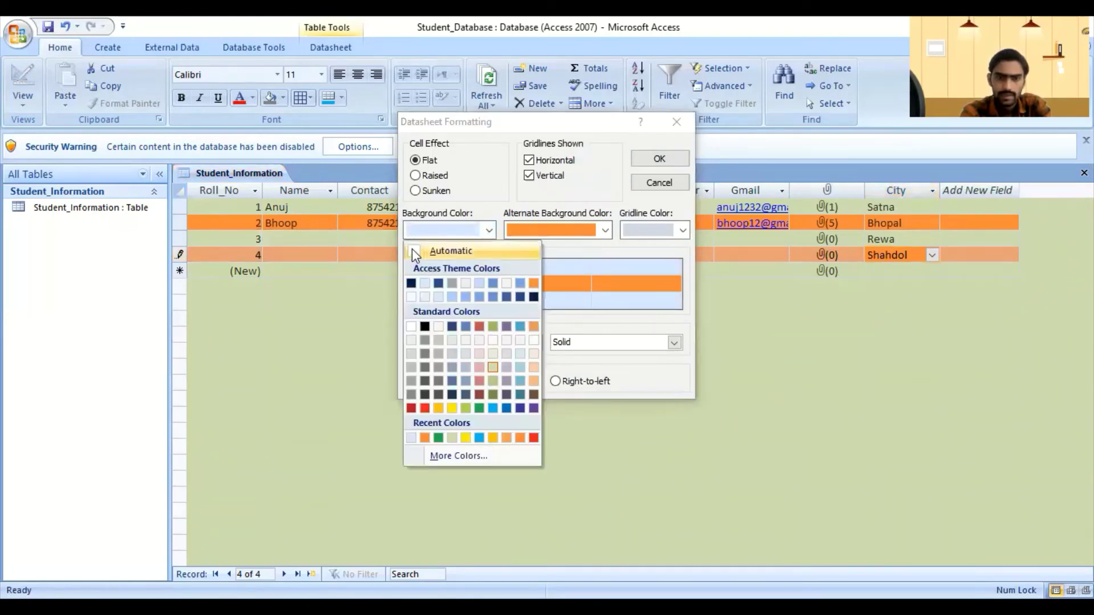
click(487, 233)
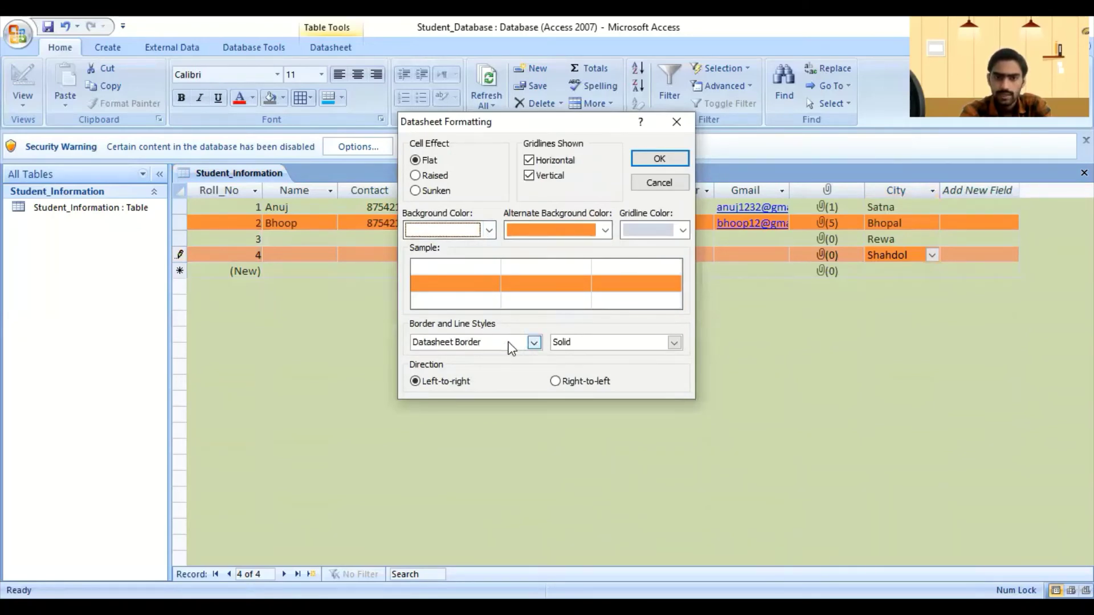
click(533, 342)
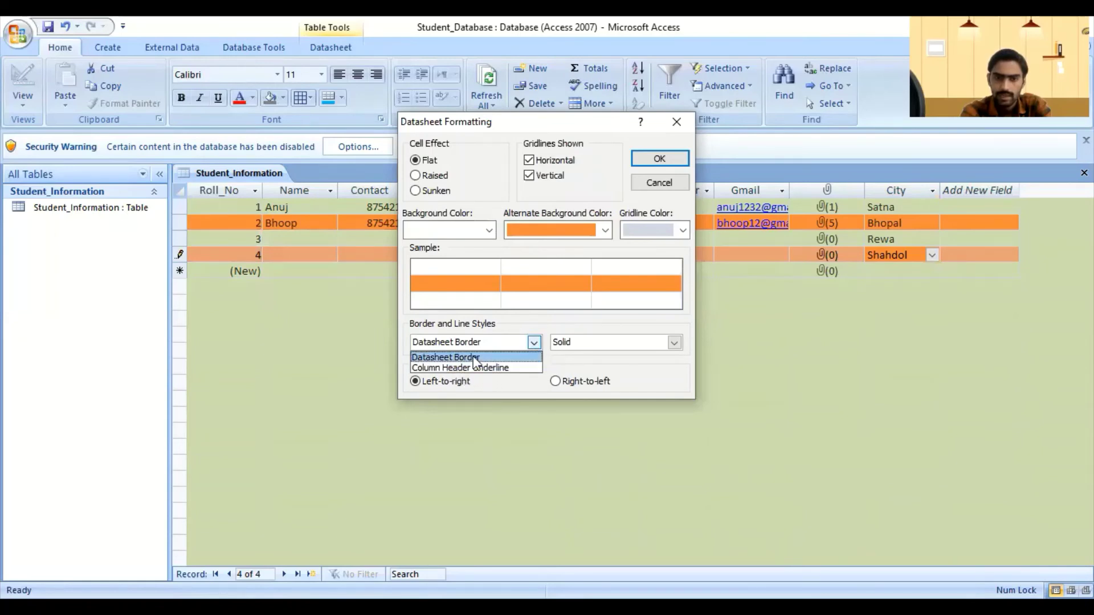
click(504, 355)
click(675, 342)
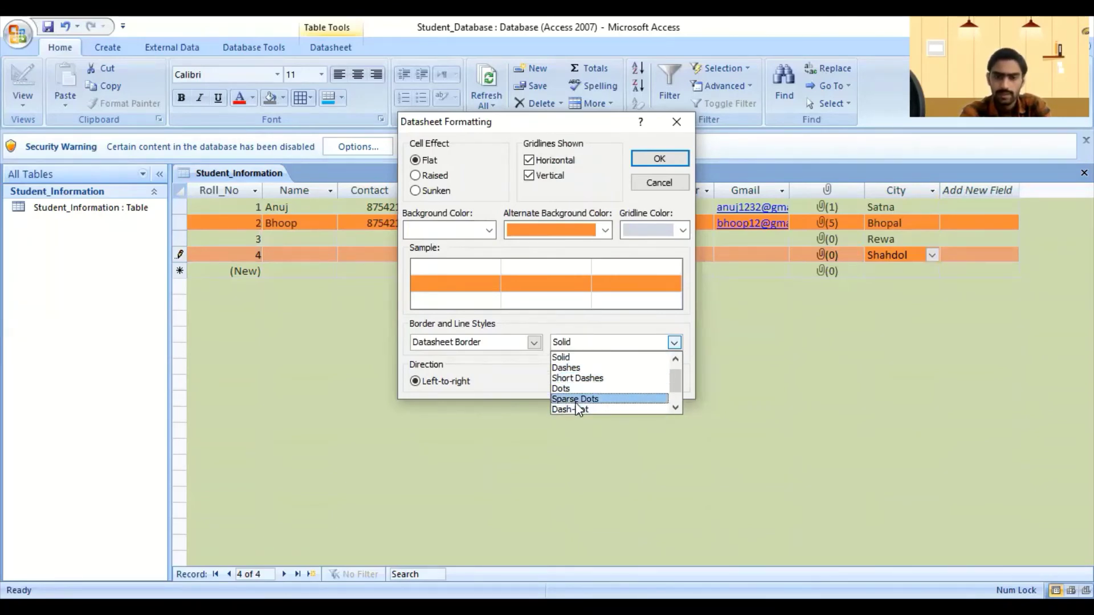
click(564, 357)
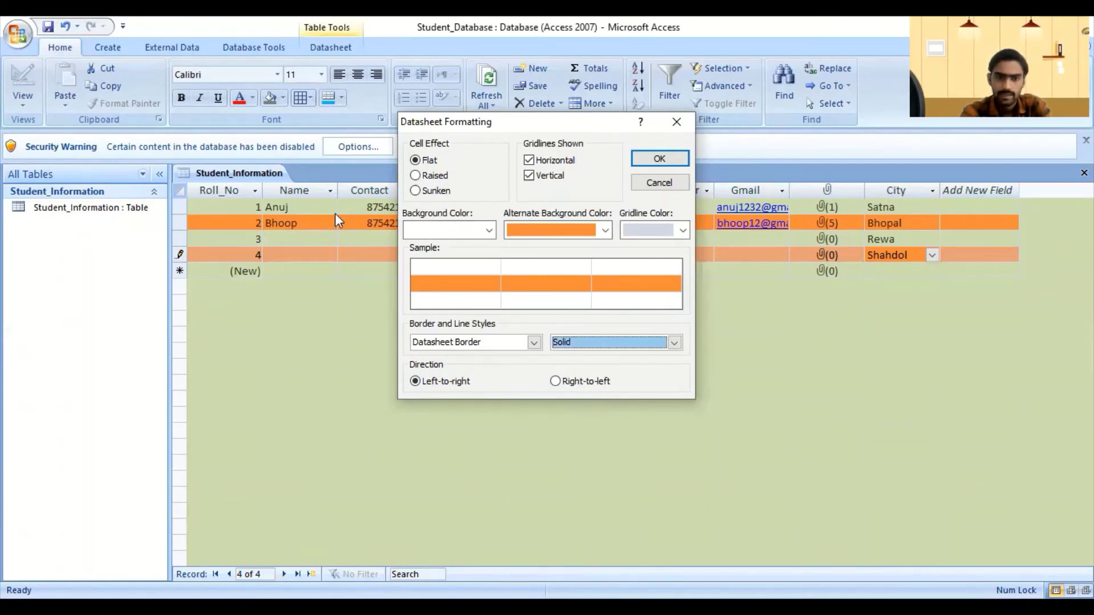
Step: Apply the datasheet formatting and set Alternate Fill/Back Color to No Color so every row is white
click(655, 163)
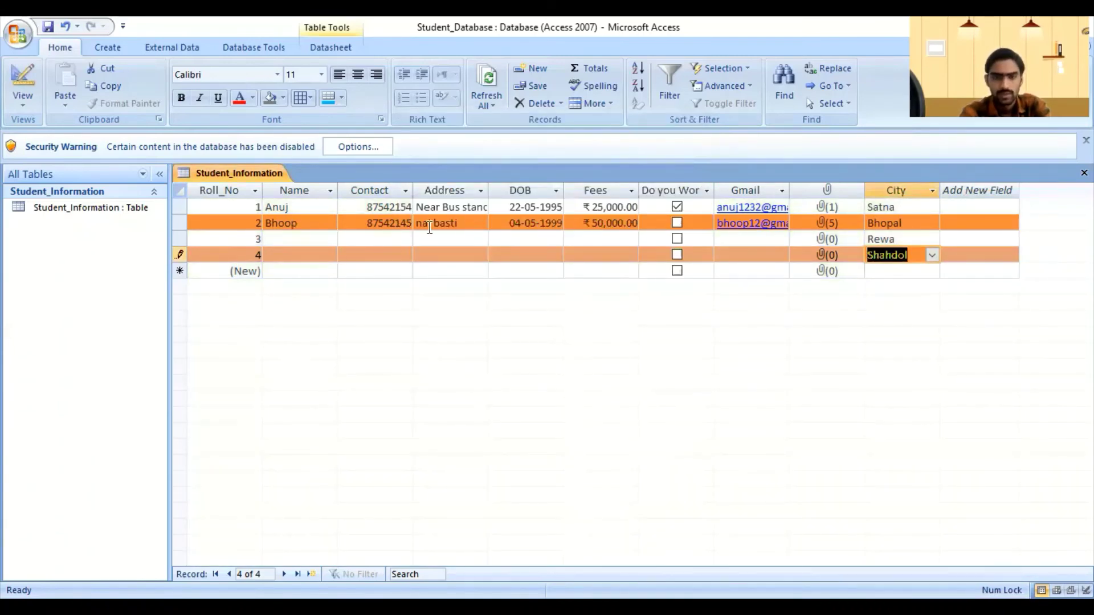
click(378, 221)
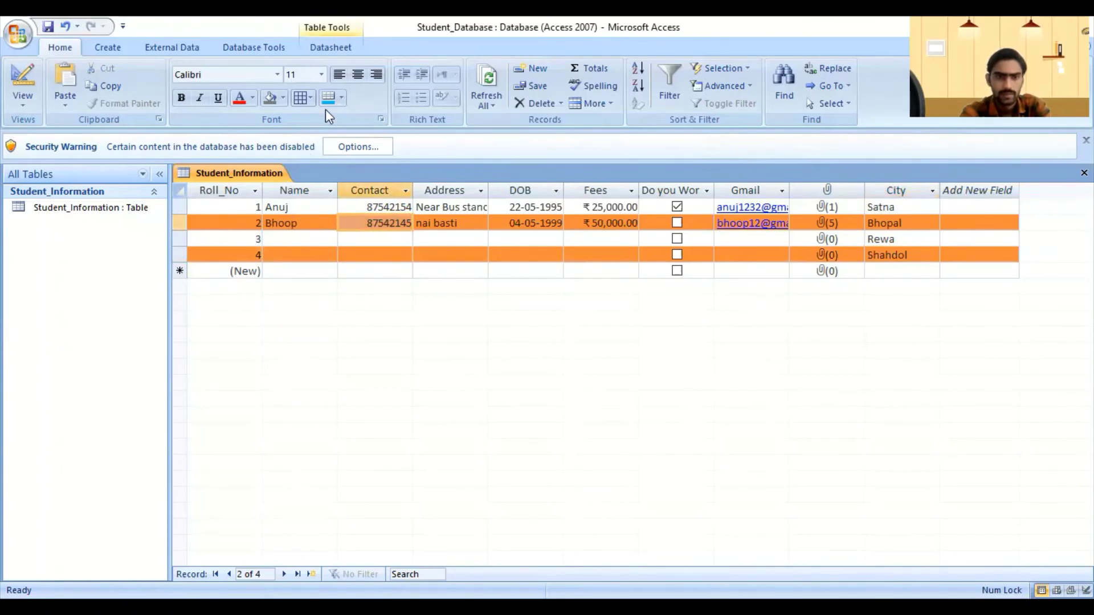
click(340, 99)
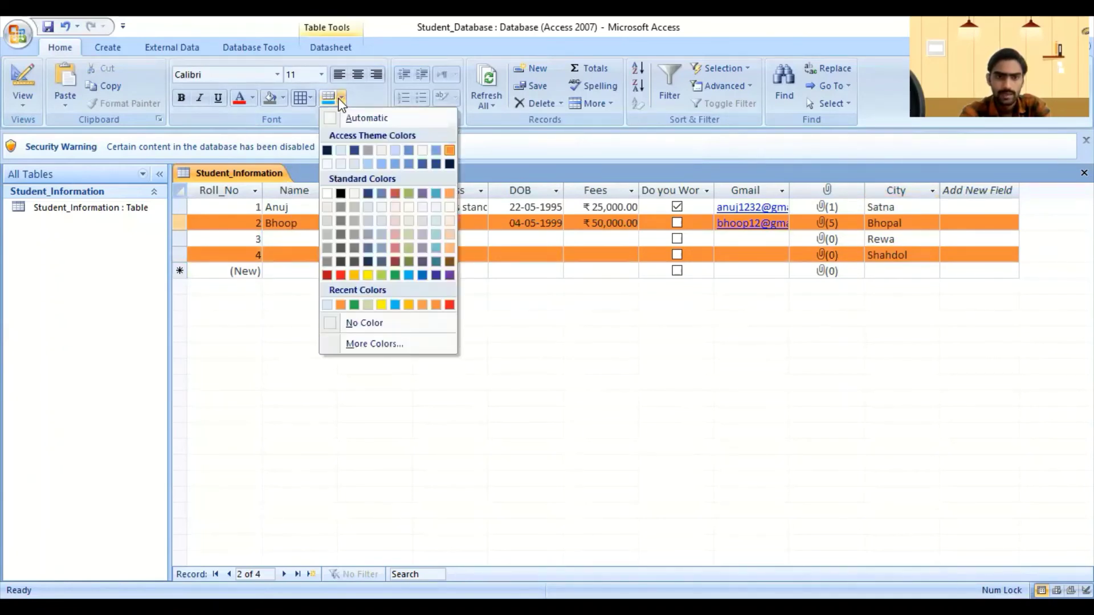
click(364, 324)
click(345, 269)
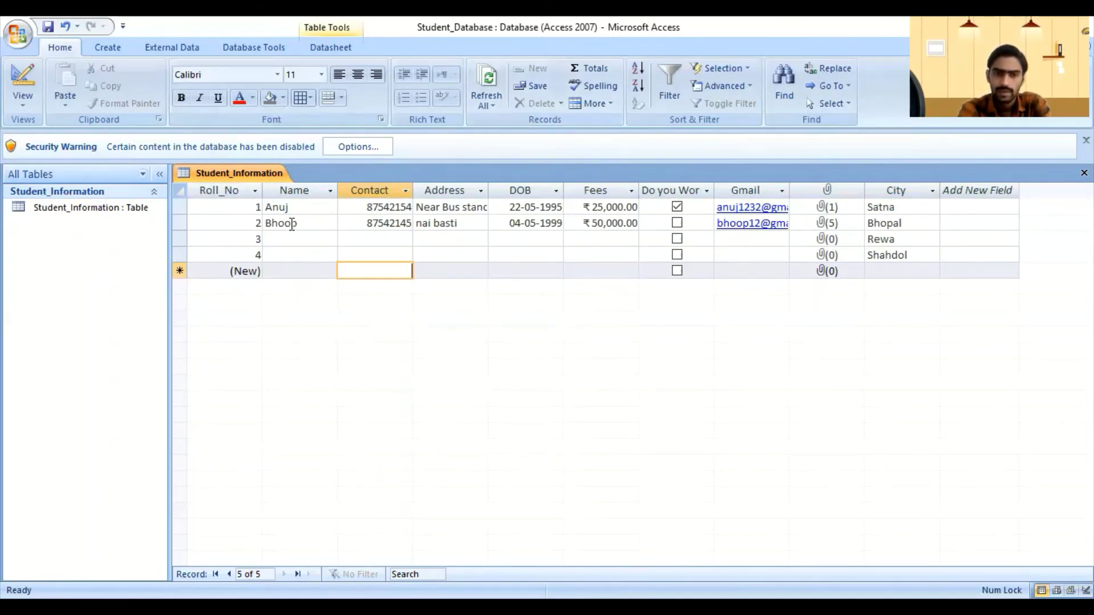
click(181, 254)
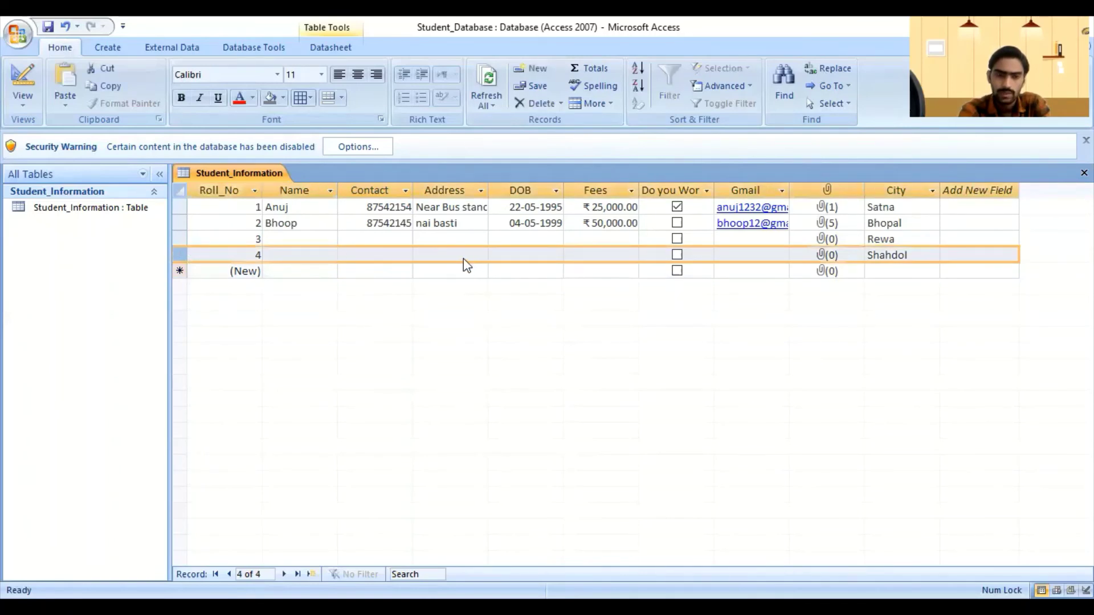
click(174, 242)
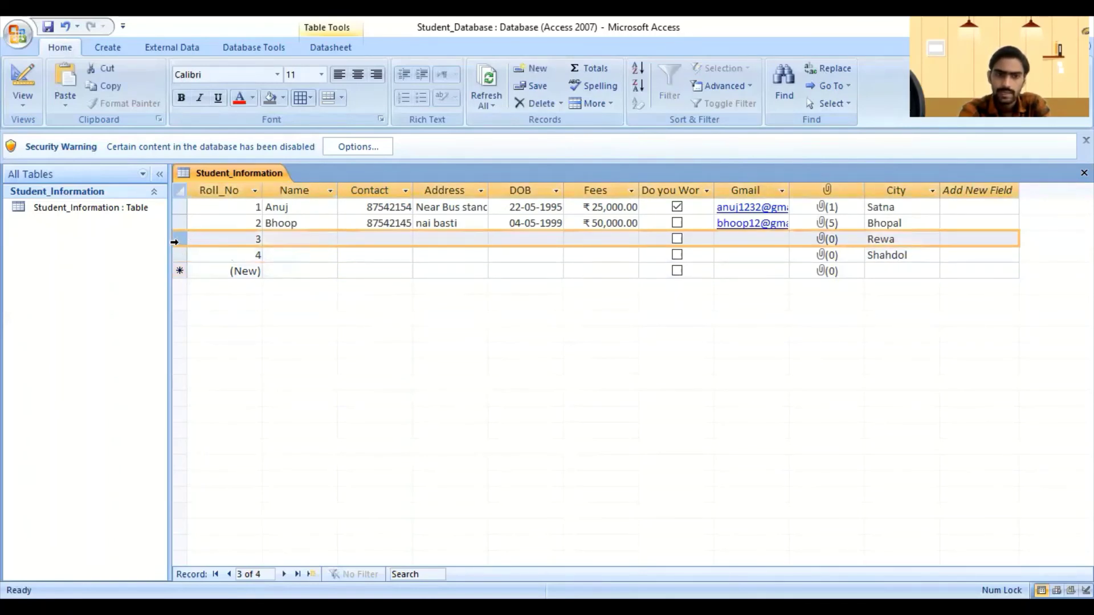
click(313, 189)
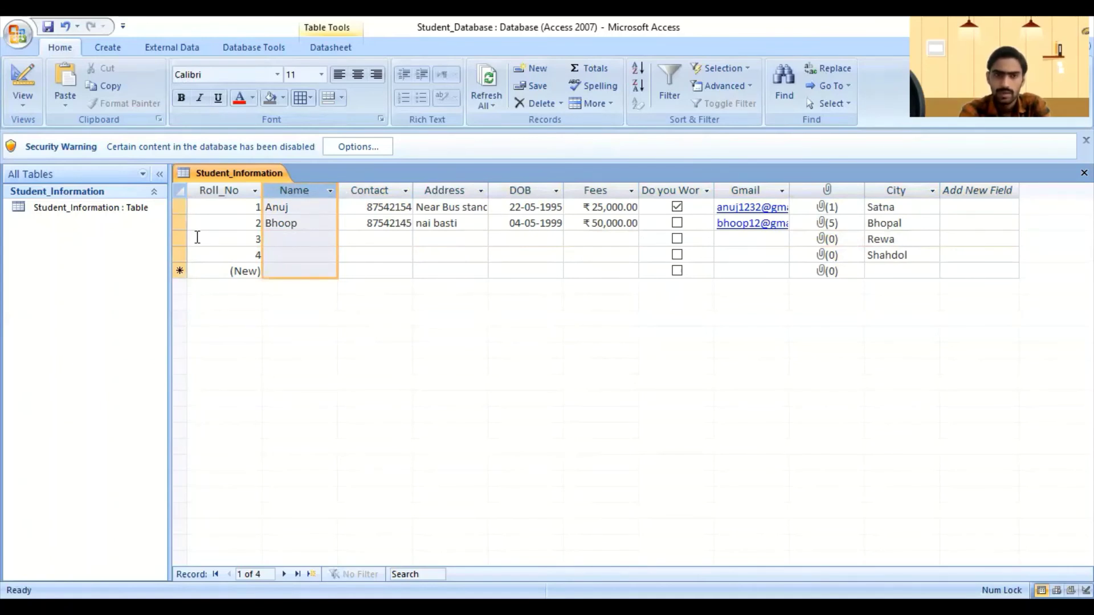
click(180, 239)
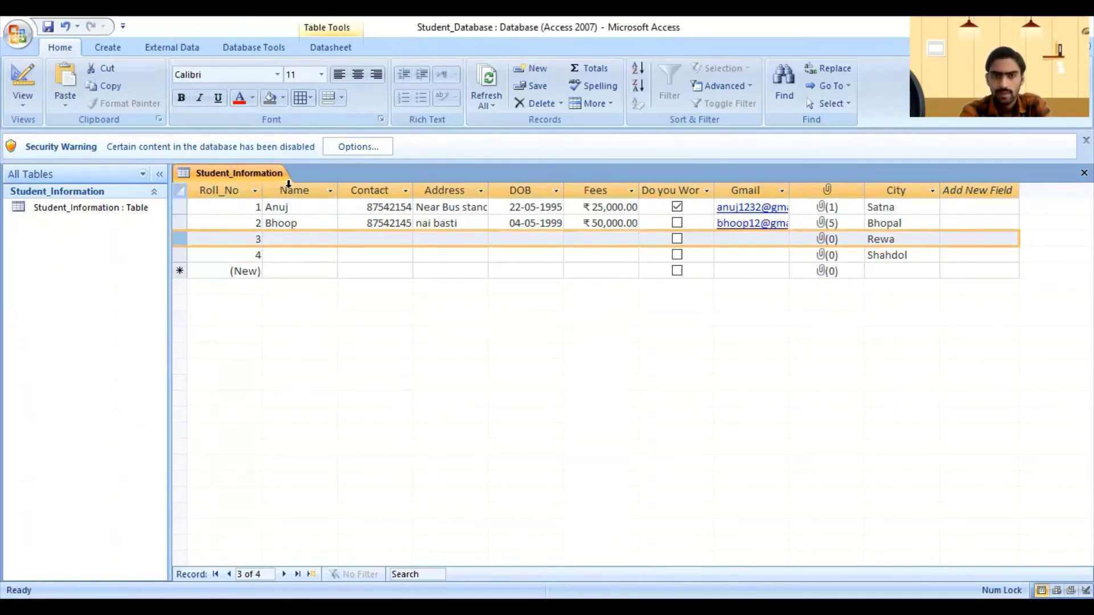
click(307, 254)
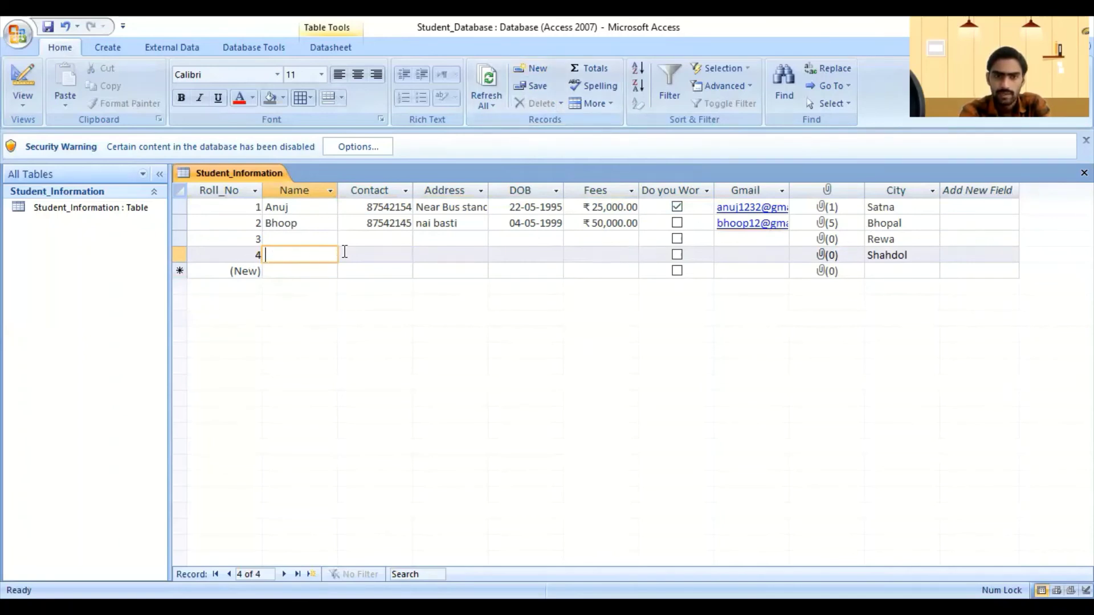
click(344, 251)
click(268, 253)
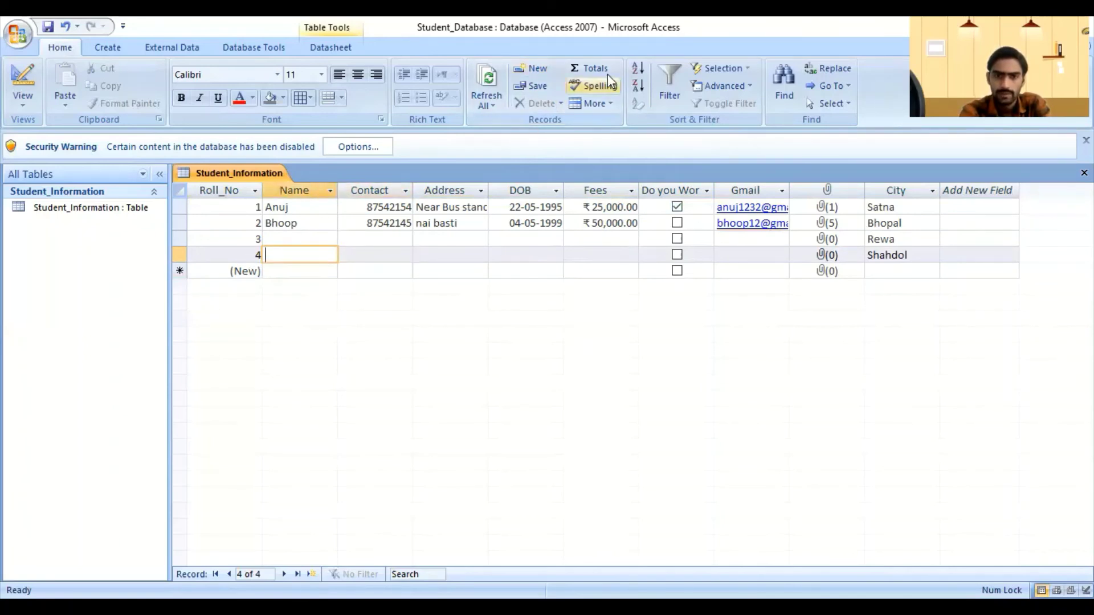
click(538, 71)
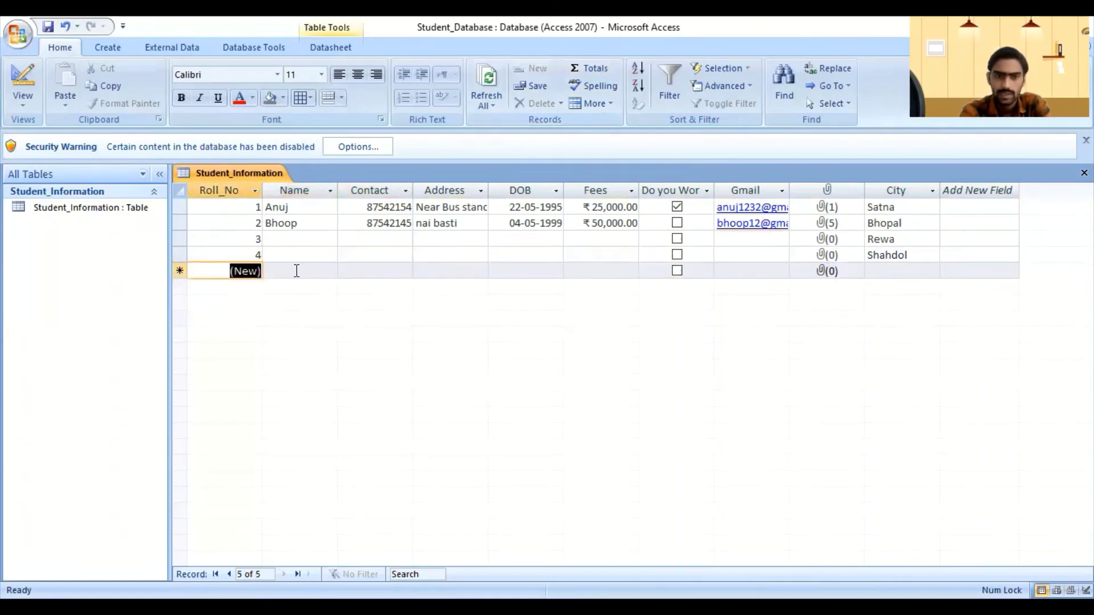
Step: Enter the student's full name in the new record's Name field and save the fifth record
click(296, 271)
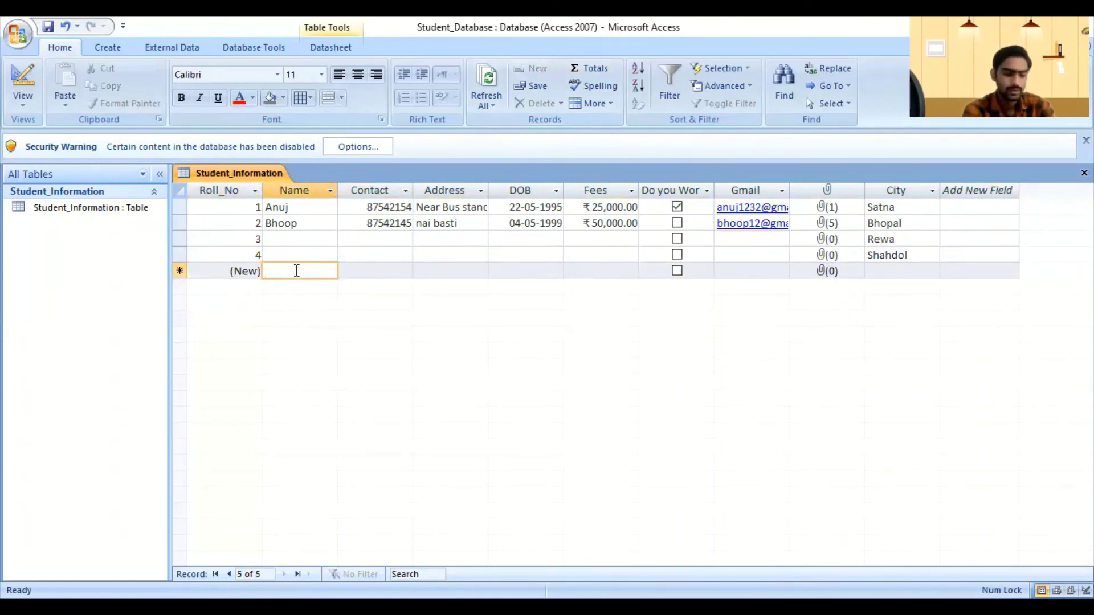
text(de)
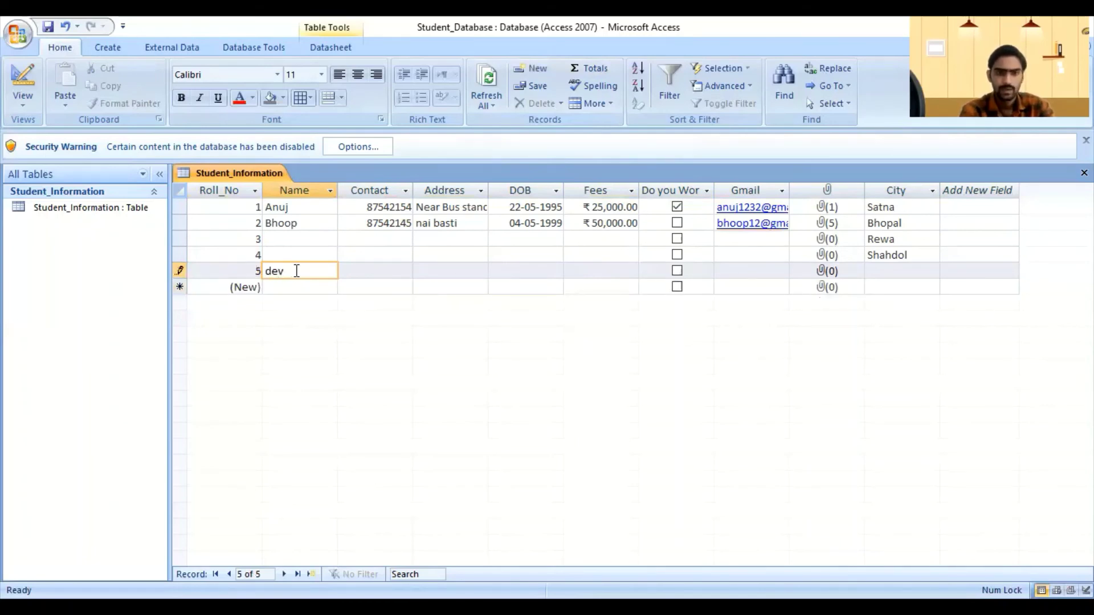
text(v)
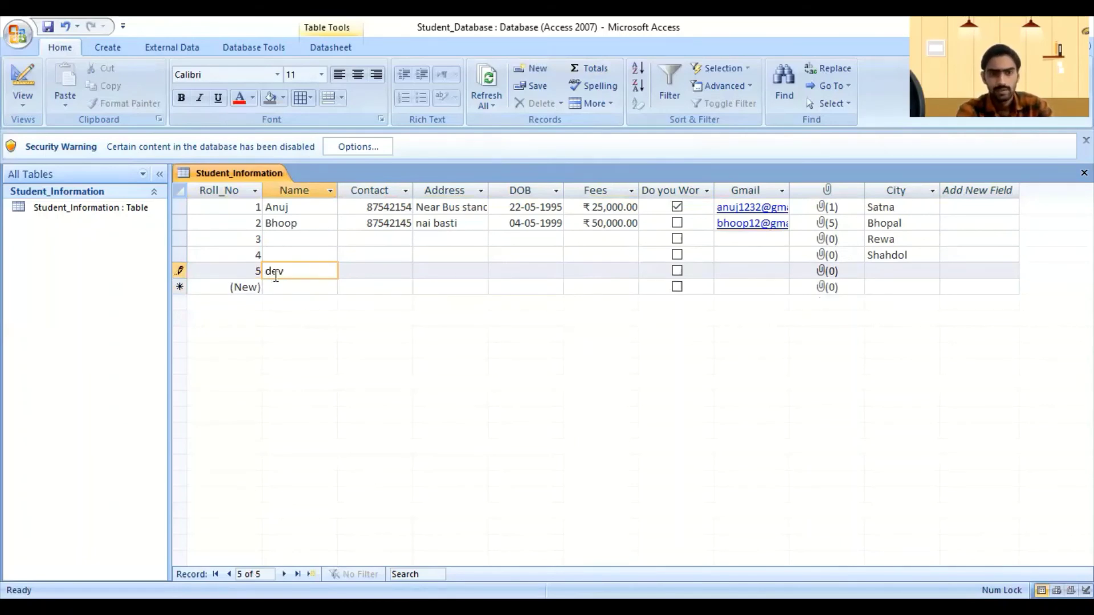
key(Caps_Lock)
key(Tab)
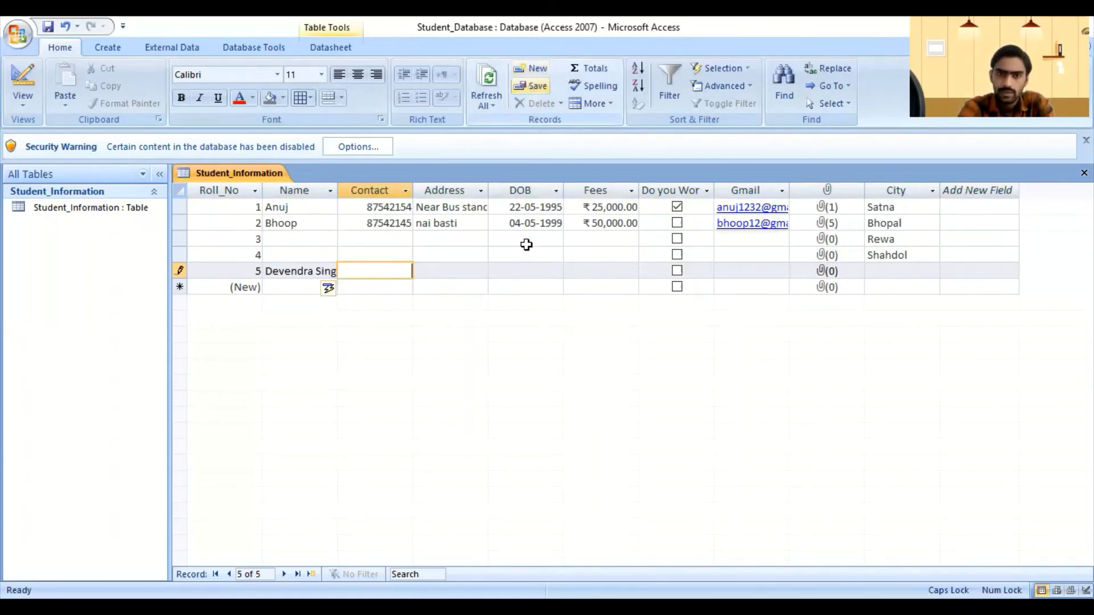
click(525, 90)
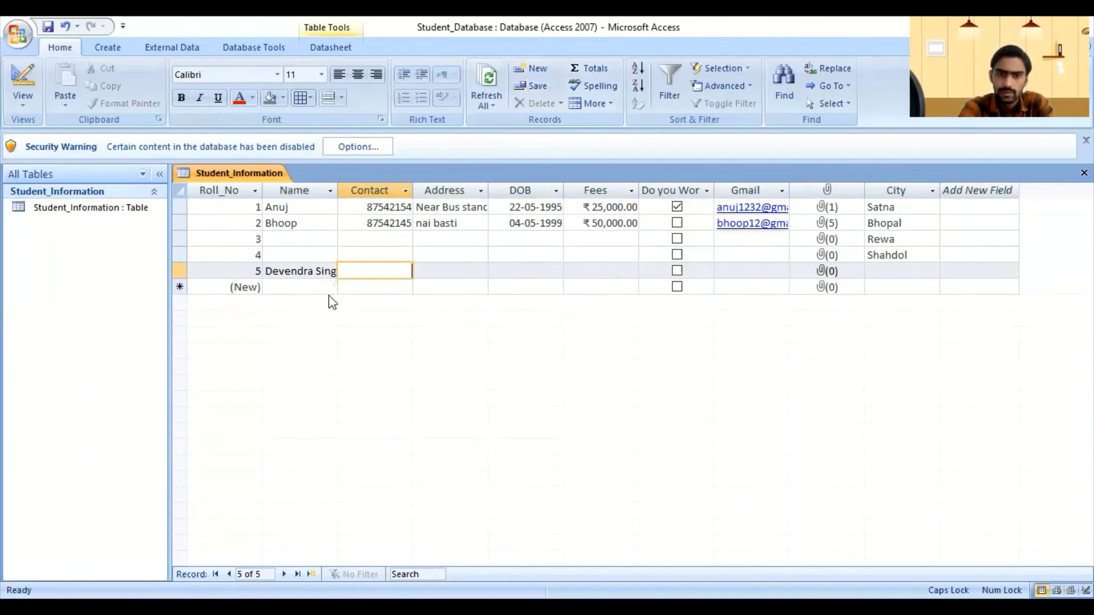
Step: Open the table tab's shortcut menu, dismiss it, and move to record 5's Address field
right_click(234, 180)
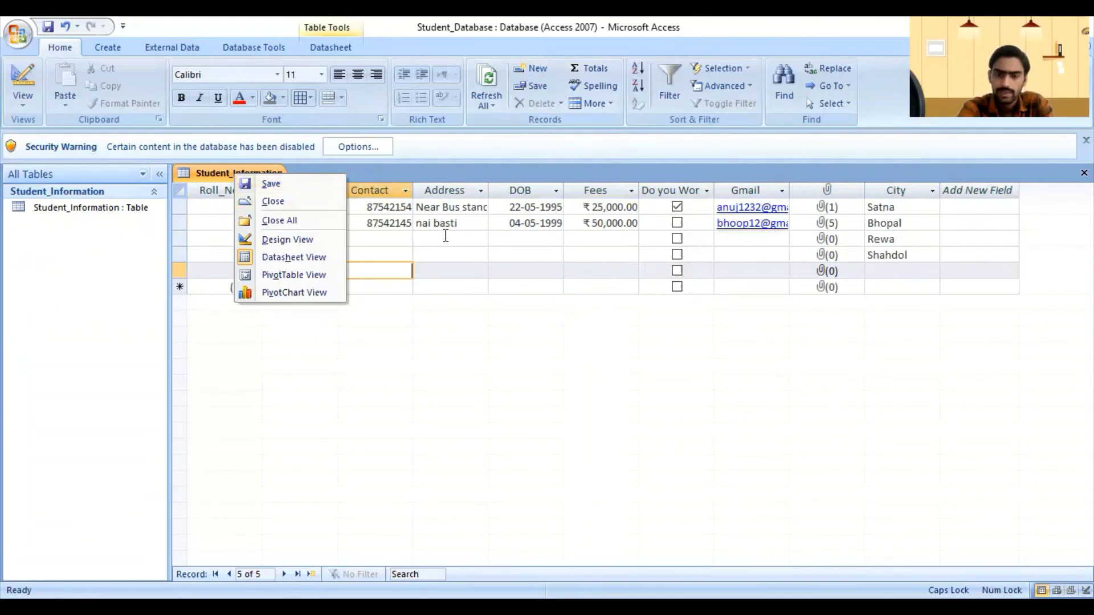
click(499, 278)
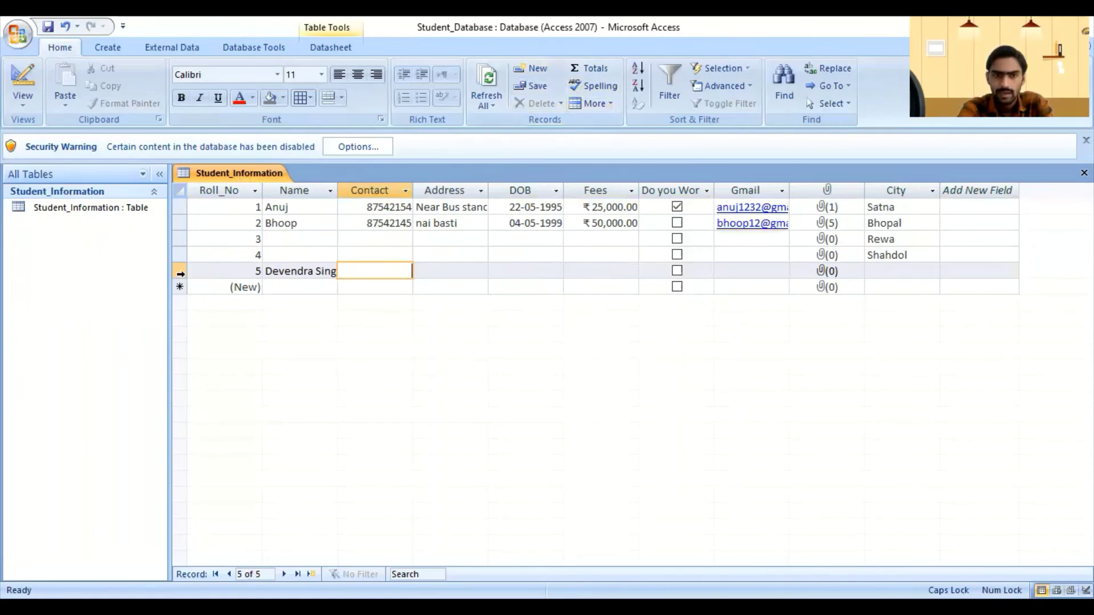
click(458, 266)
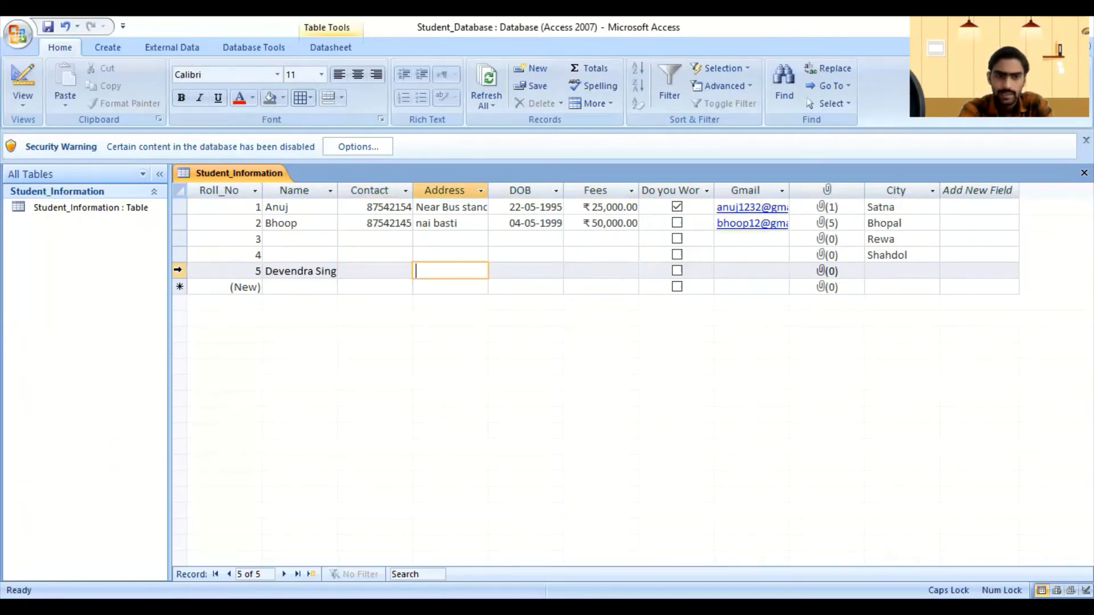
key(shift+space)
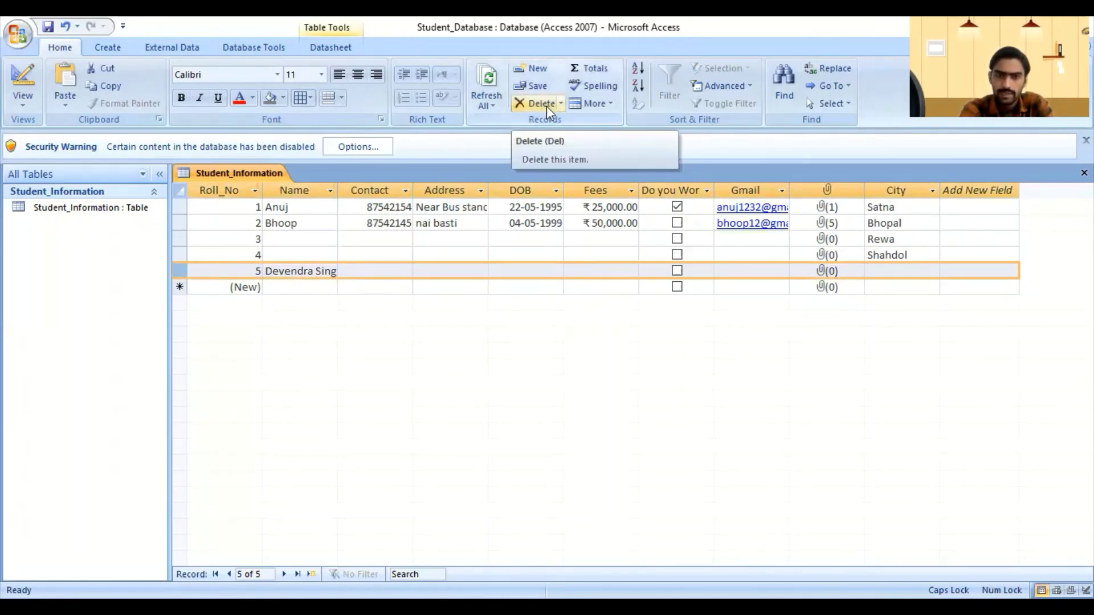
click(561, 104)
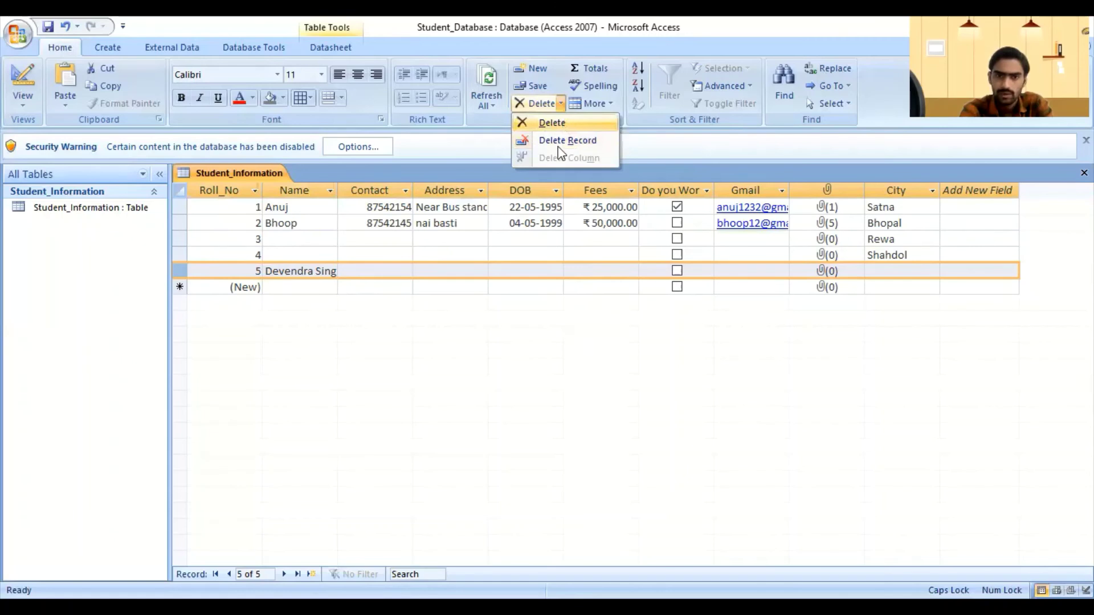
click(567, 149)
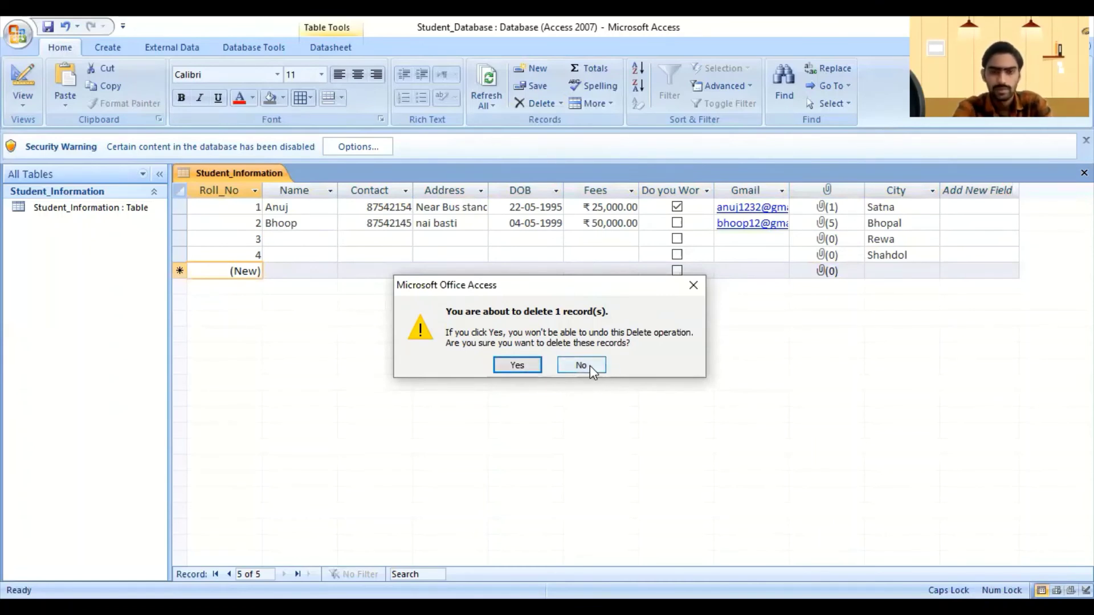
click(519, 365)
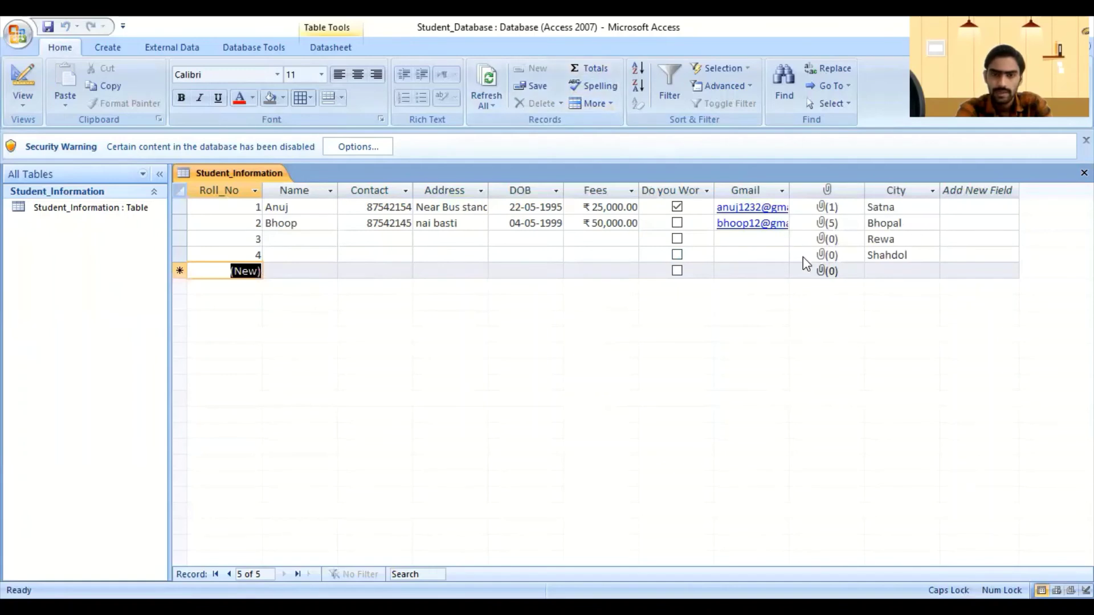
Step: Add a Totals row to the datasheet and set the Name column total to Count
click(603, 73)
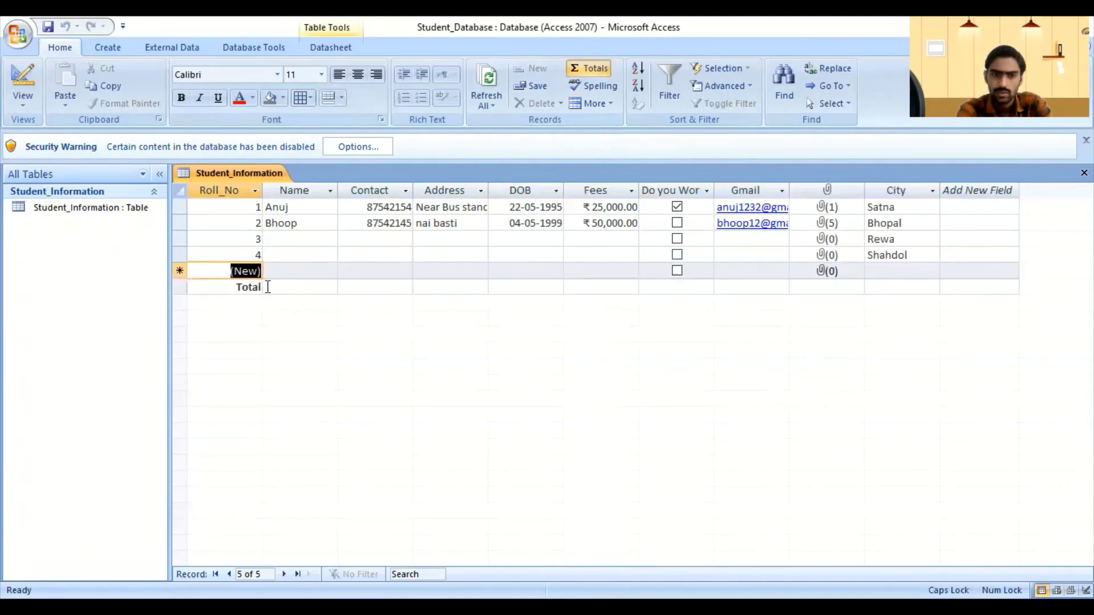
click(296, 285)
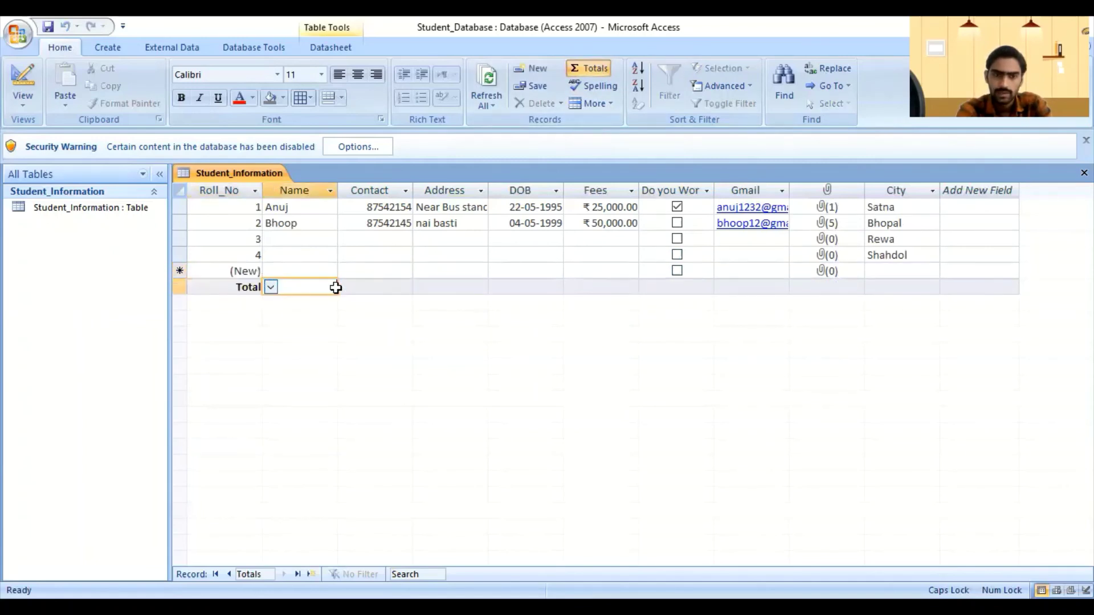
click(271, 288)
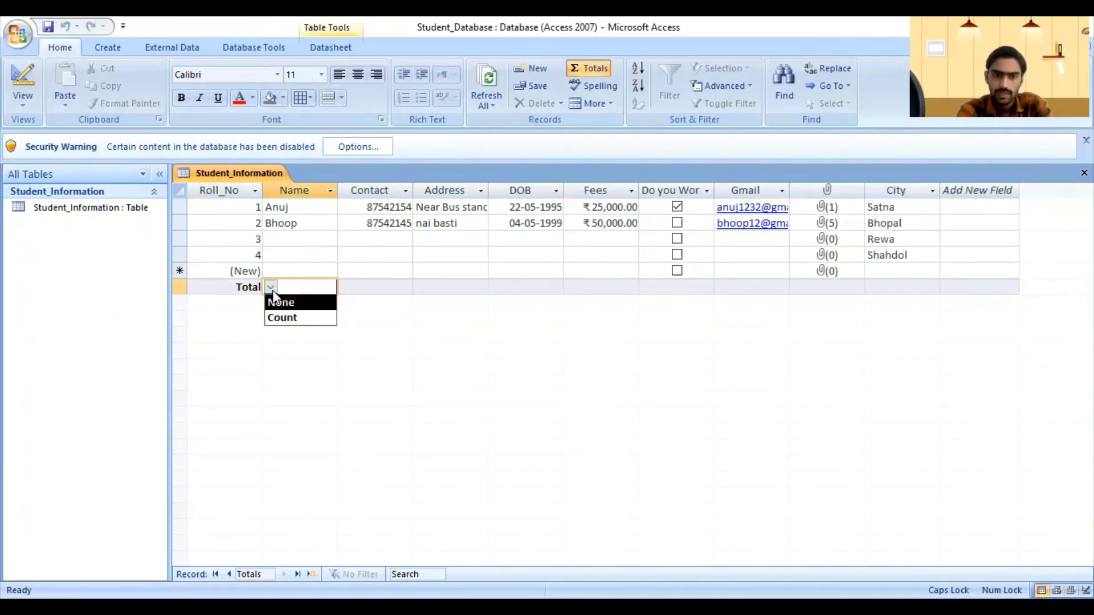
click(362, 289)
click(346, 287)
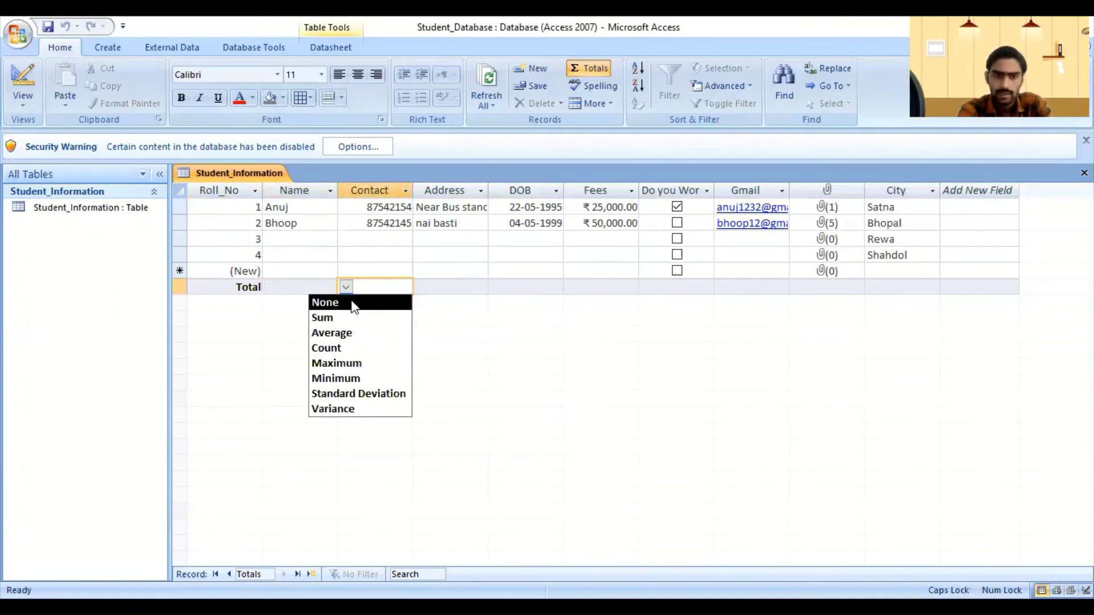
click(284, 288)
click(271, 287)
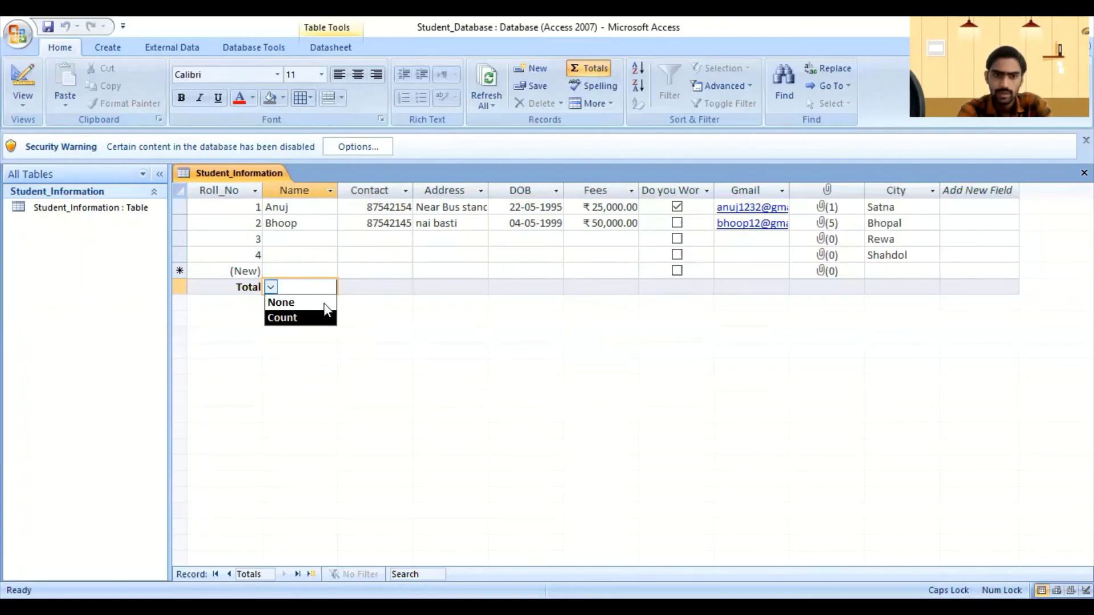
click(296, 320)
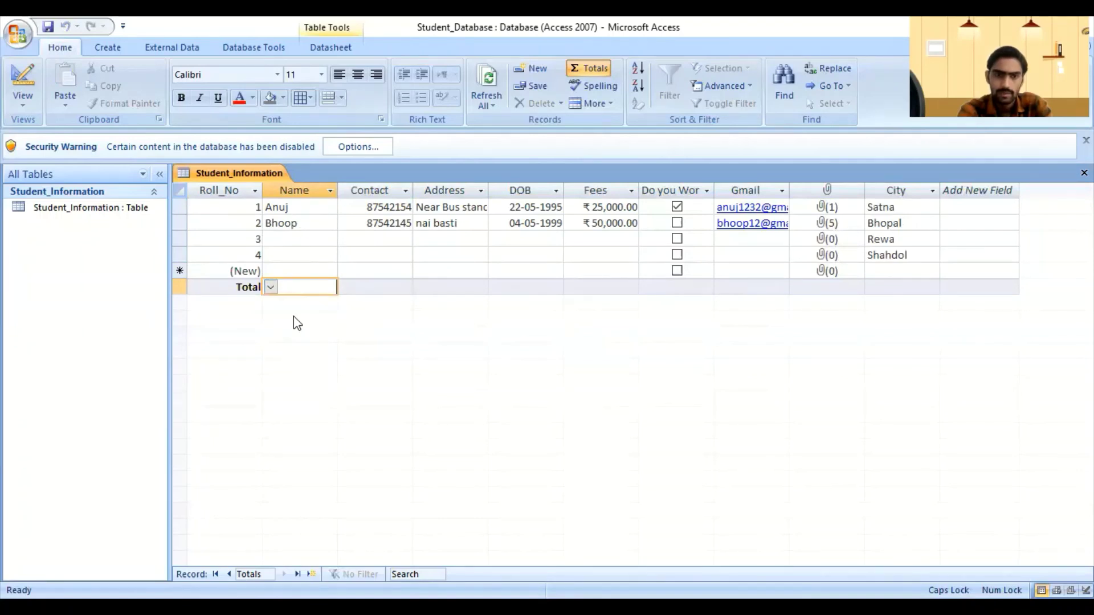
Step: Centre-align the values in the Contact, Name and Roll_No columns
click(370, 290)
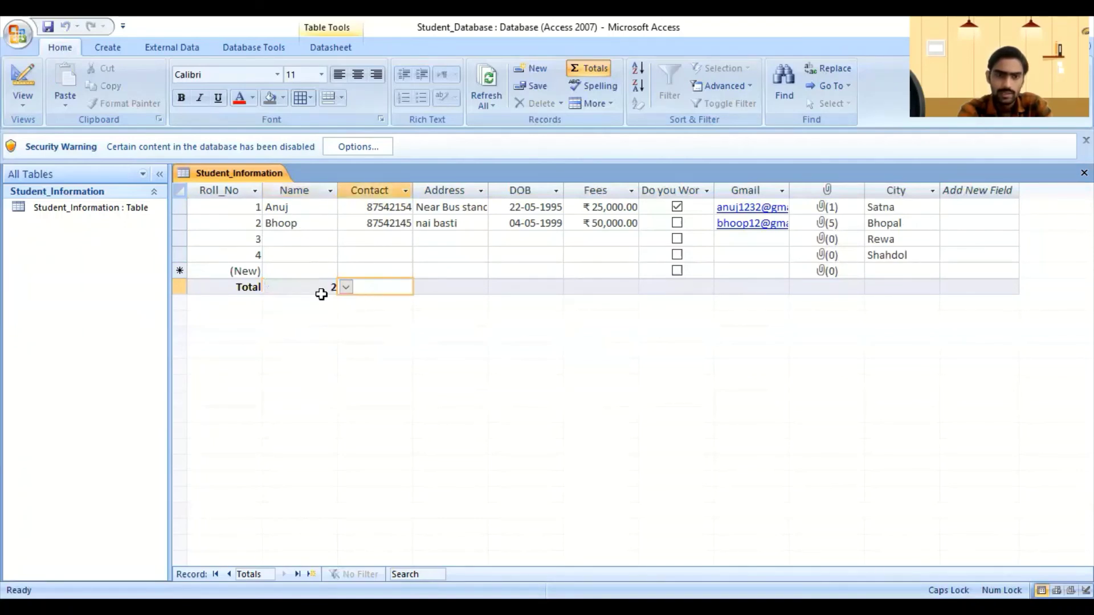
click(358, 75)
click(302, 288)
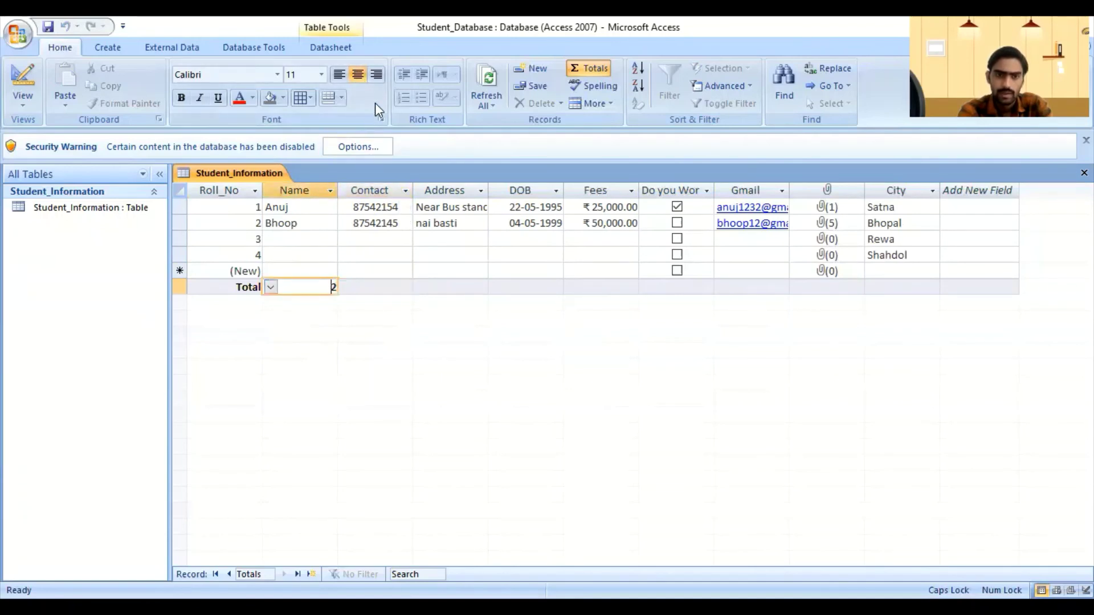
click(358, 74)
click(352, 288)
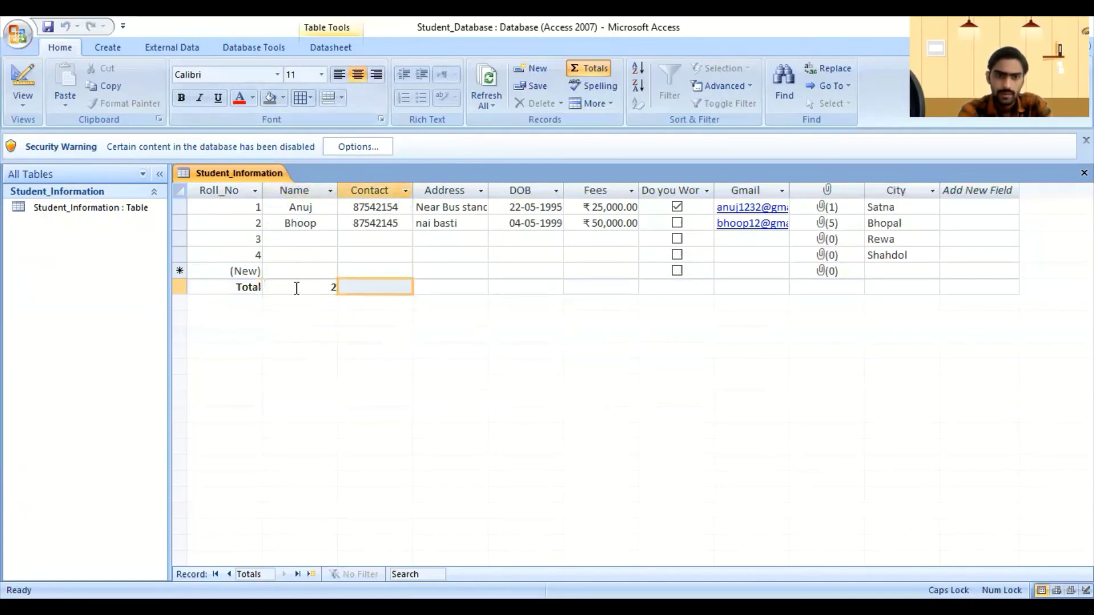
click(223, 210)
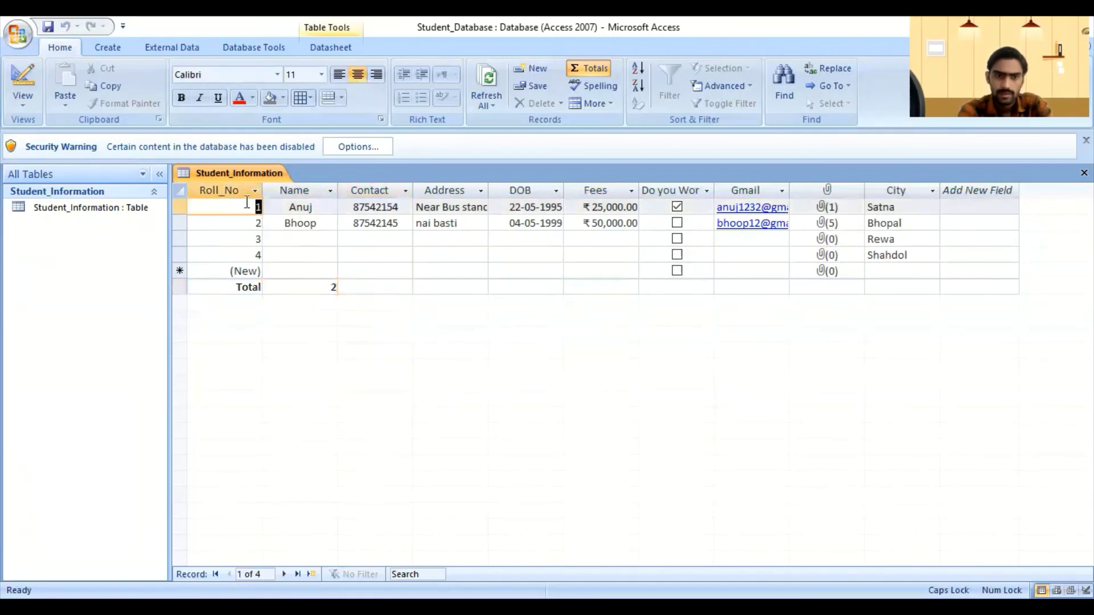
click(177, 188)
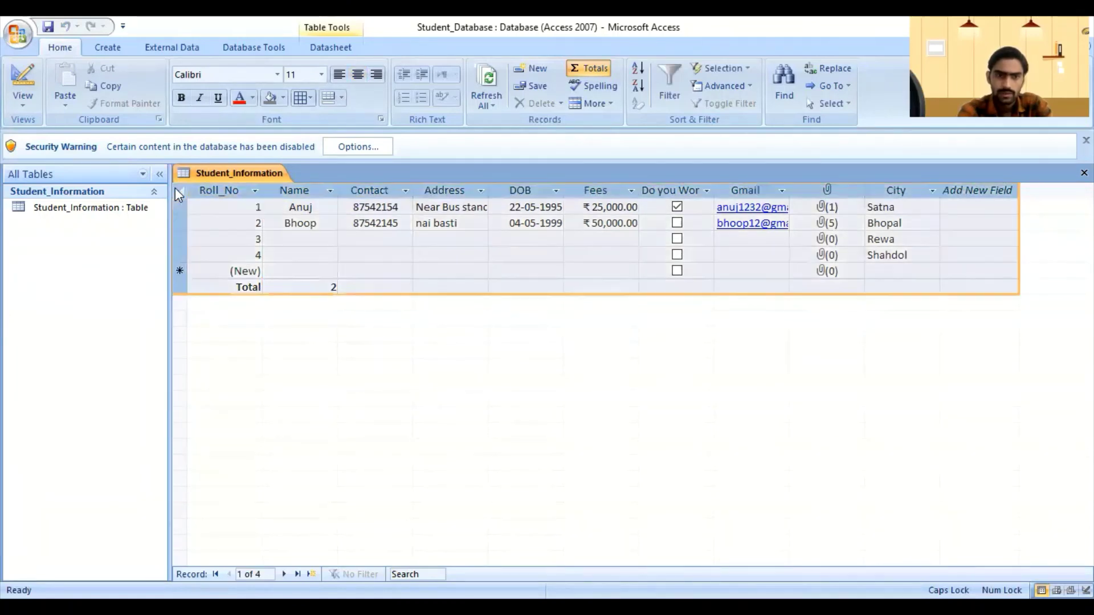
click(357, 74)
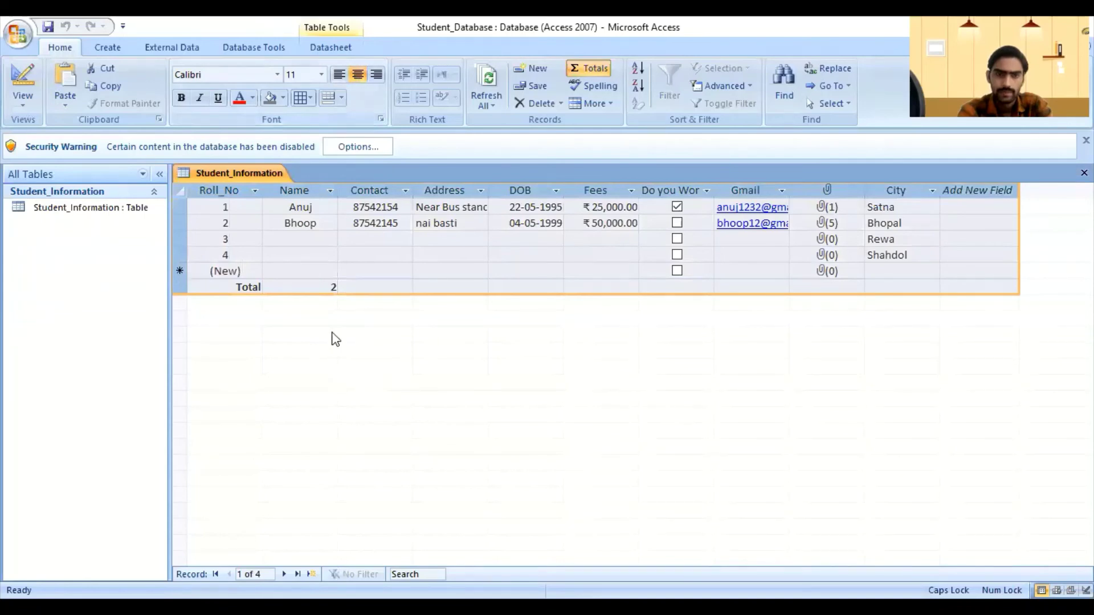
Step: Set the Contact column's total to Count
click(379, 287)
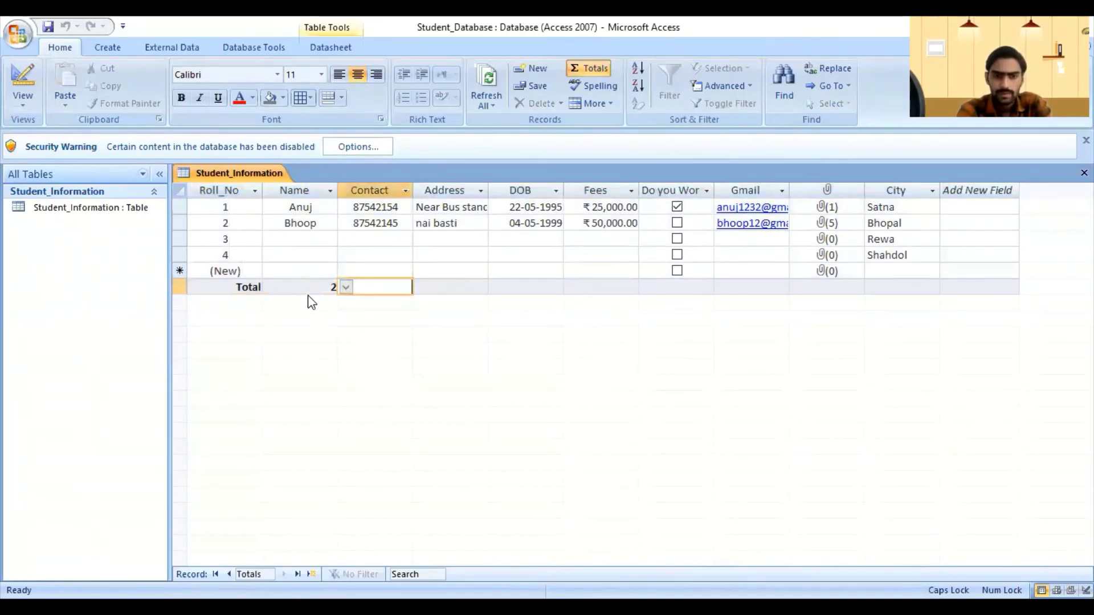
click(311, 288)
click(385, 293)
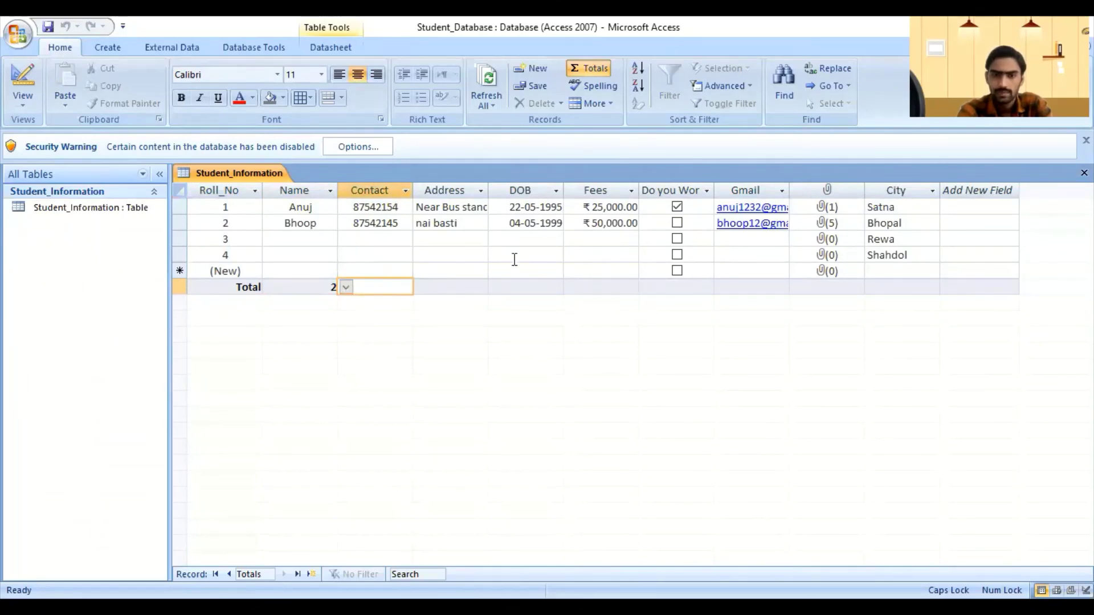
click(349, 290)
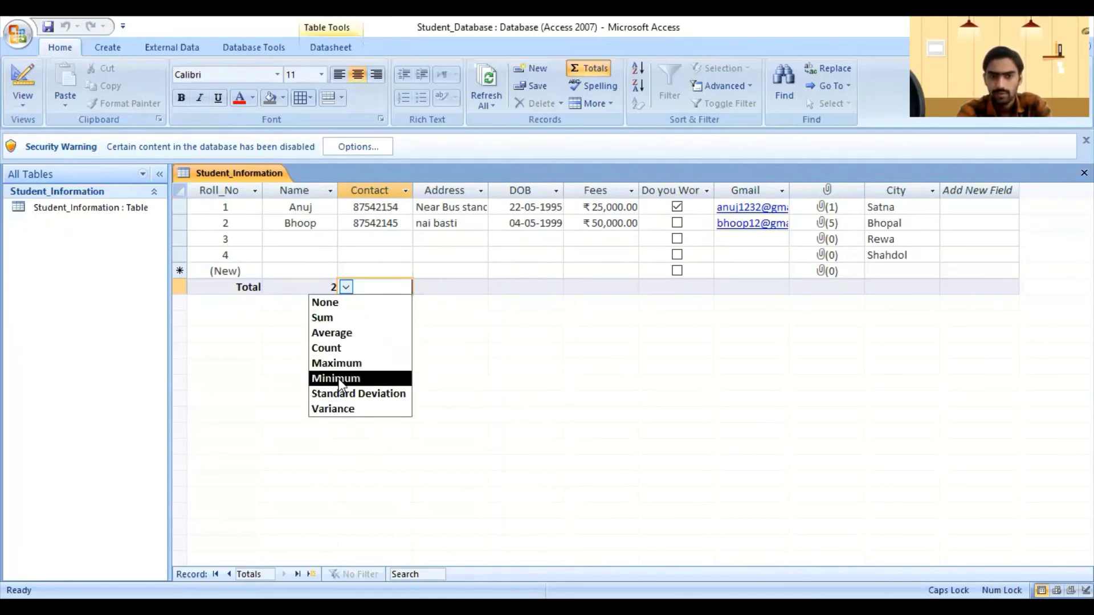
click(332, 348)
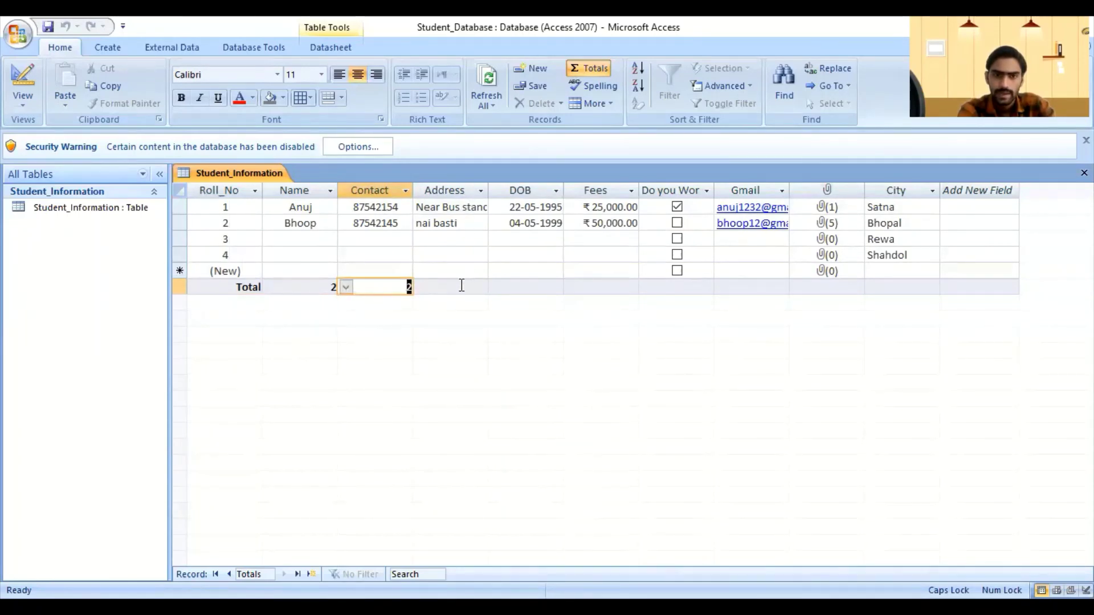
Step: Set the Address and DOB column totals to Count
click(482, 291)
click(420, 287)
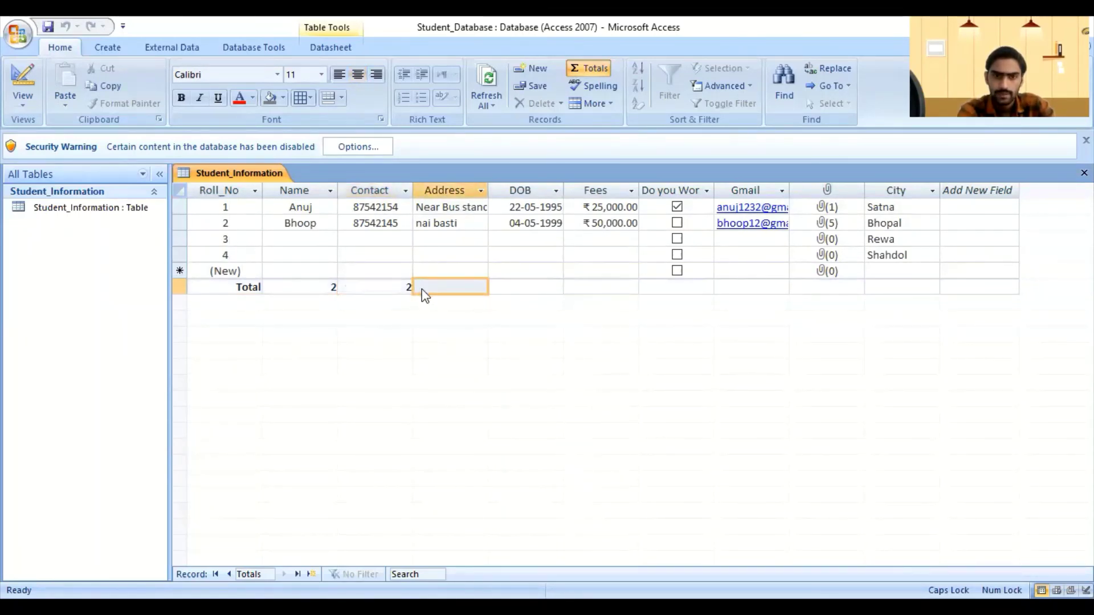
click(422, 289)
click(421, 288)
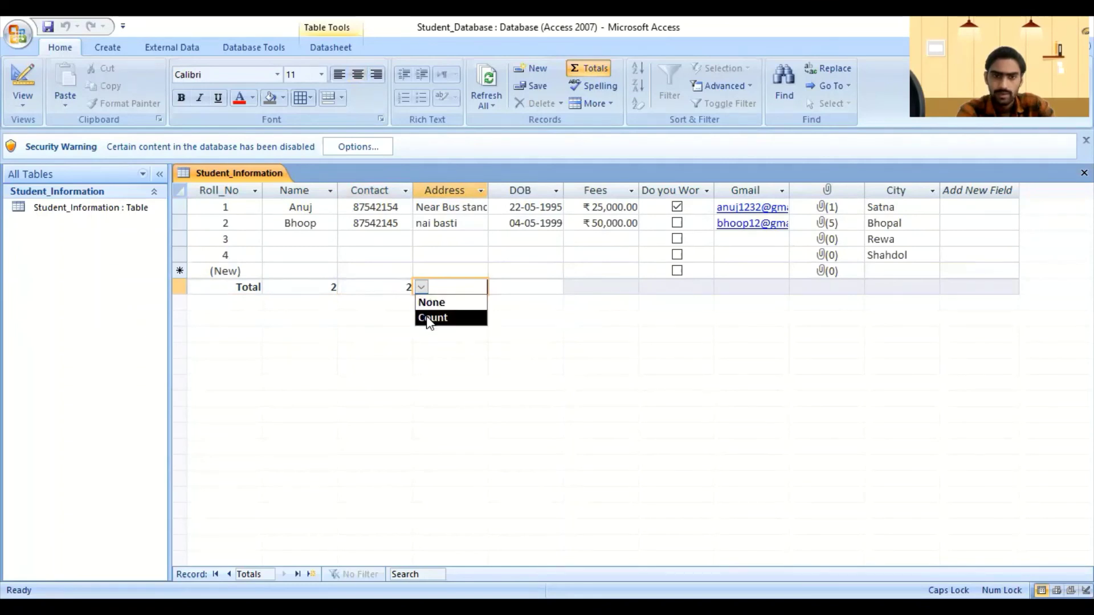
click(429, 319)
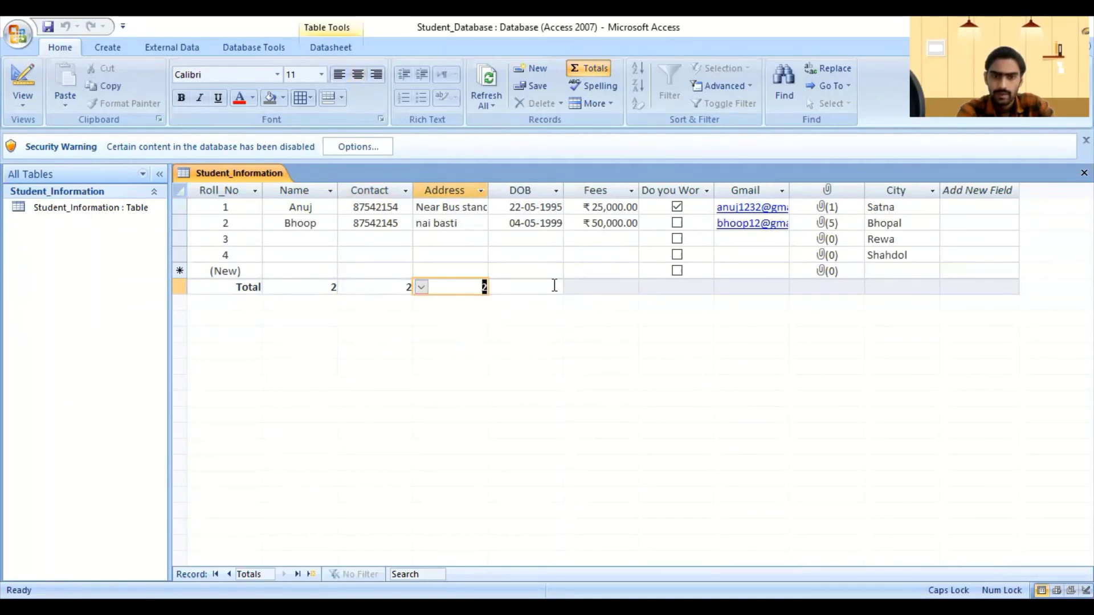
click(555, 286)
click(497, 290)
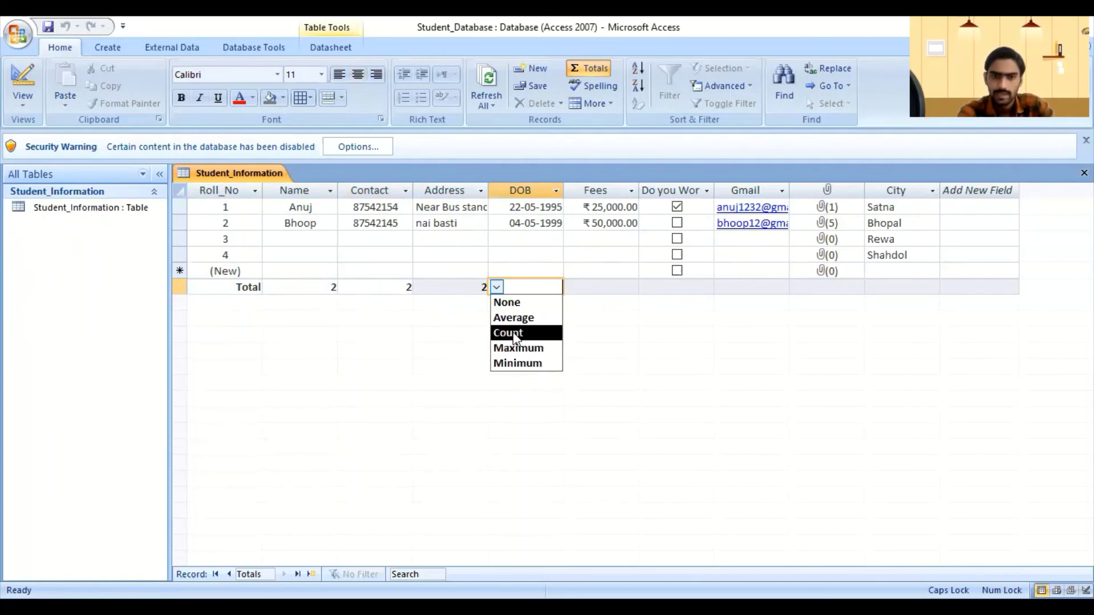
click(514, 335)
click(610, 287)
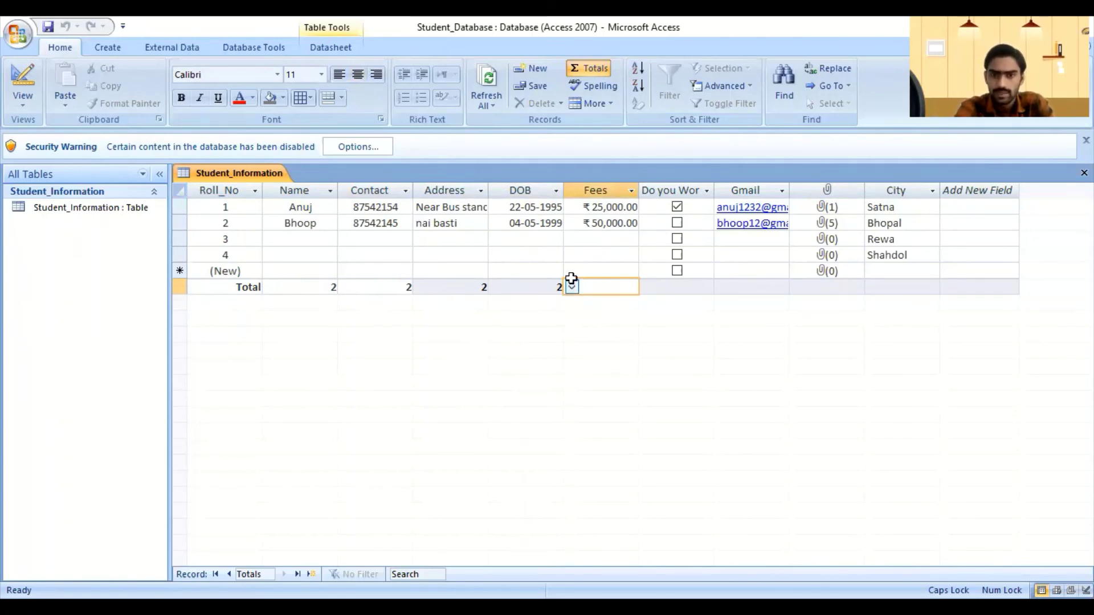
Step: Try Sum, Maximum and Minimum on the Fees total, settling on Sum to show ₹75,000.00
click(571, 287)
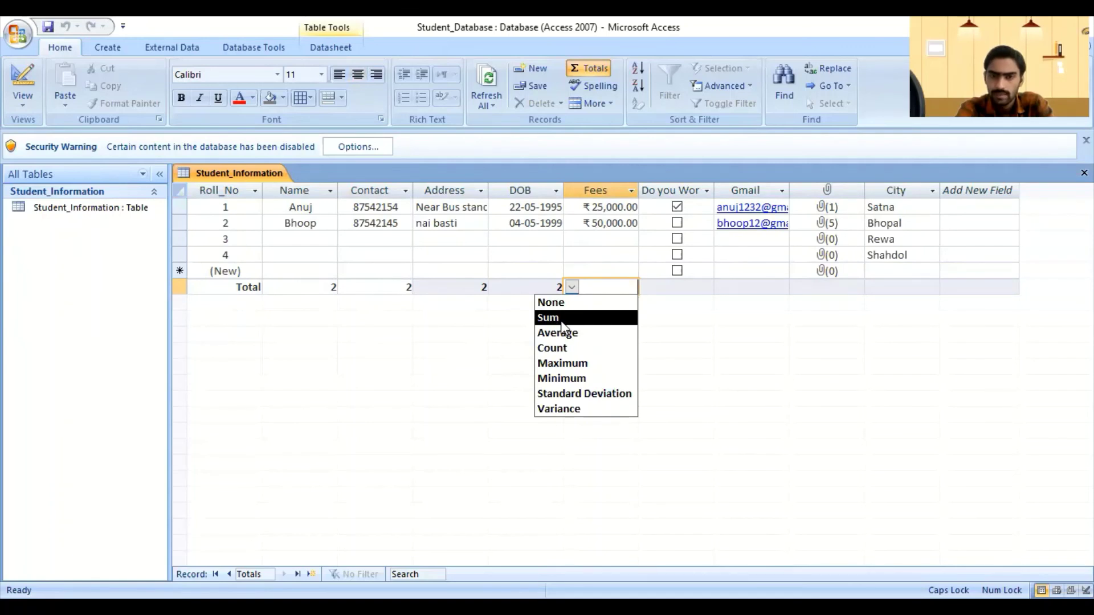
click(557, 318)
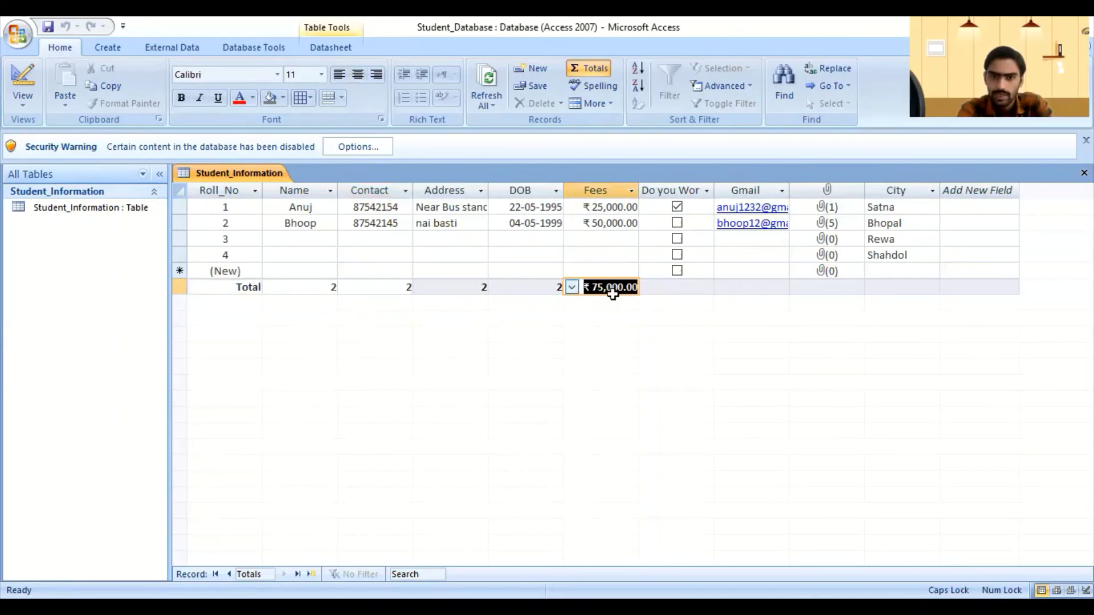
click(571, 287)
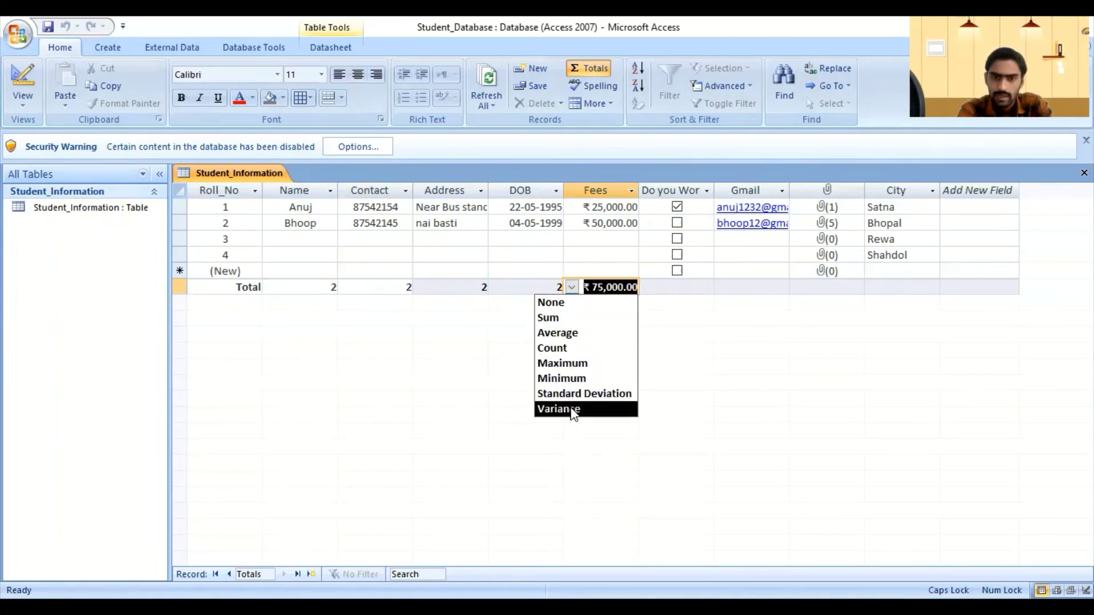
click(564, 360)
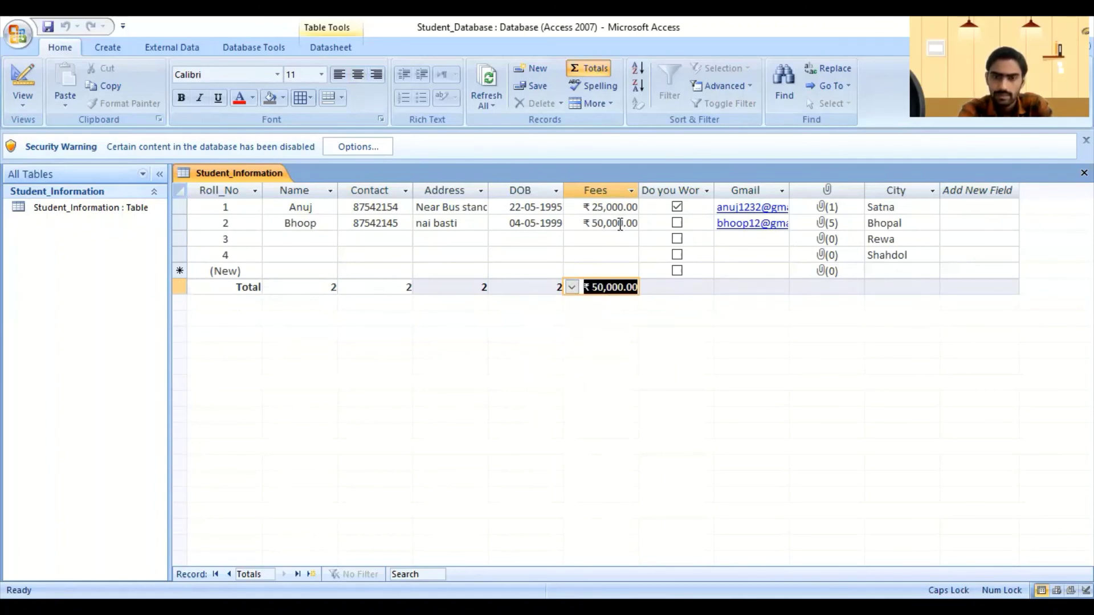
click(571, 287)
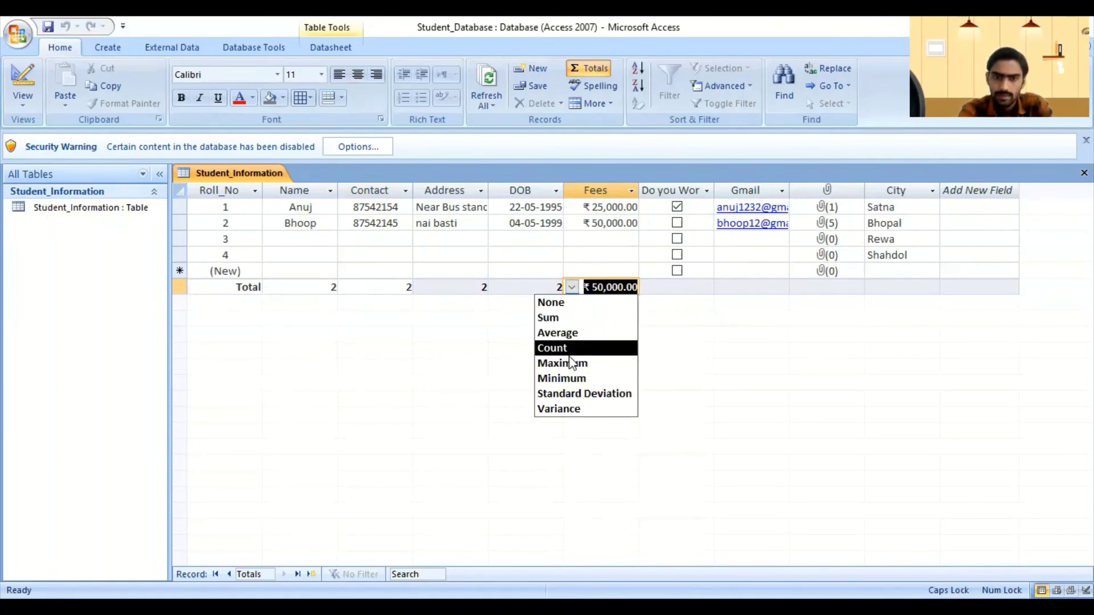
click(567, 377)
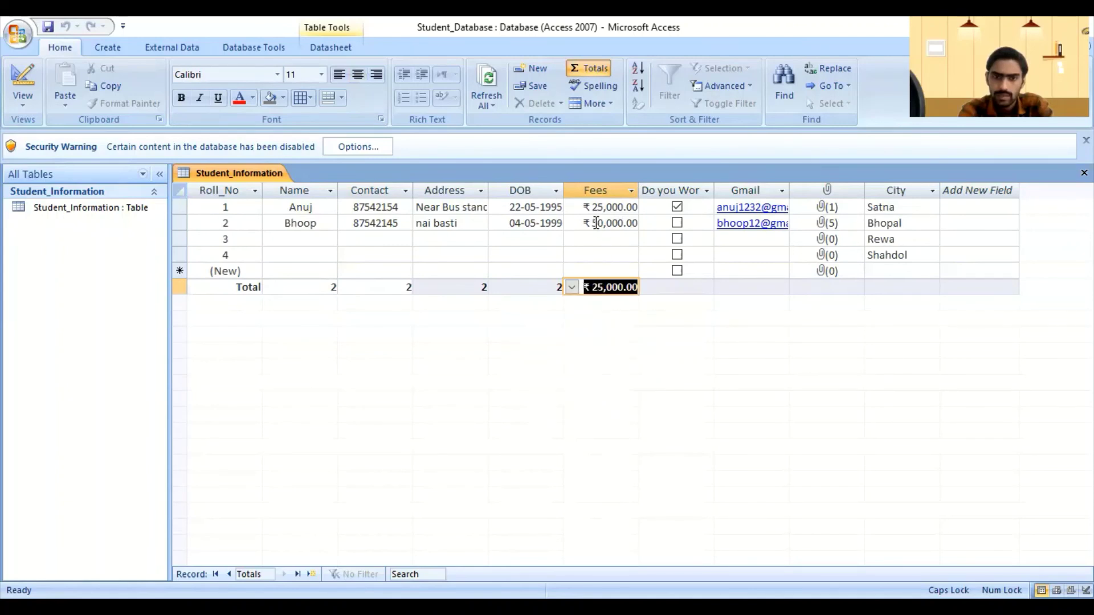
click(572, 288)
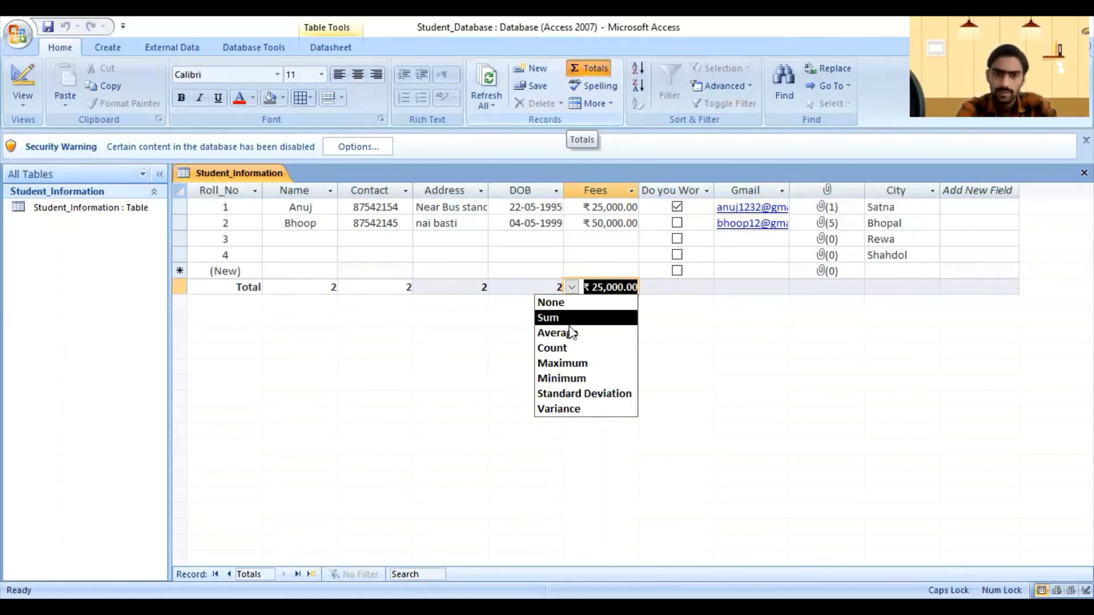
click(650, 279)
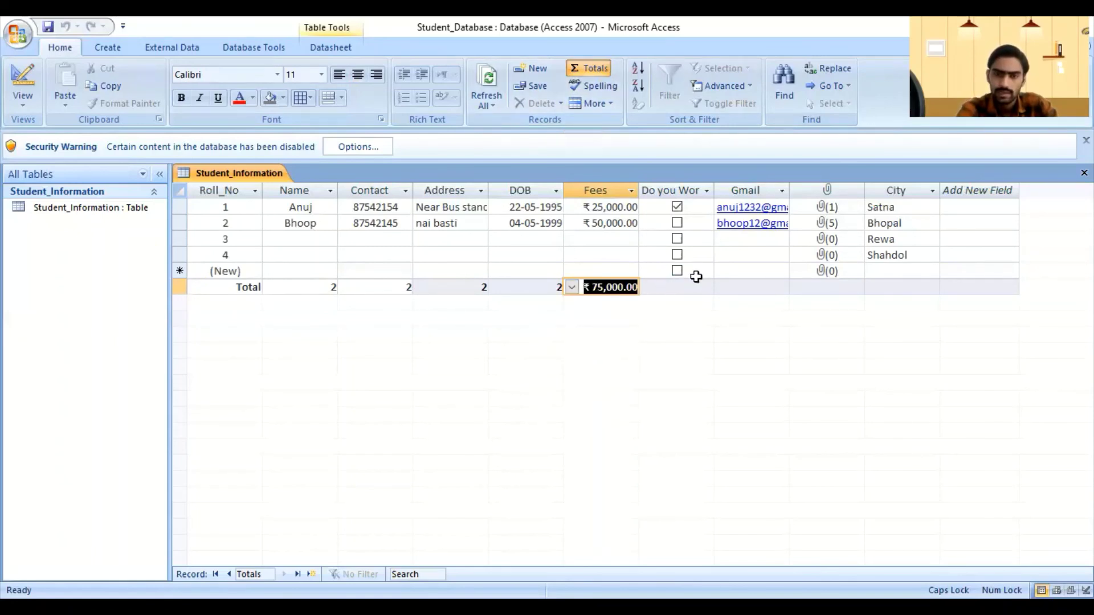
Step: Set the yes/no and Gmail column totals to Count, showing 1 and 2
click(688, 287)
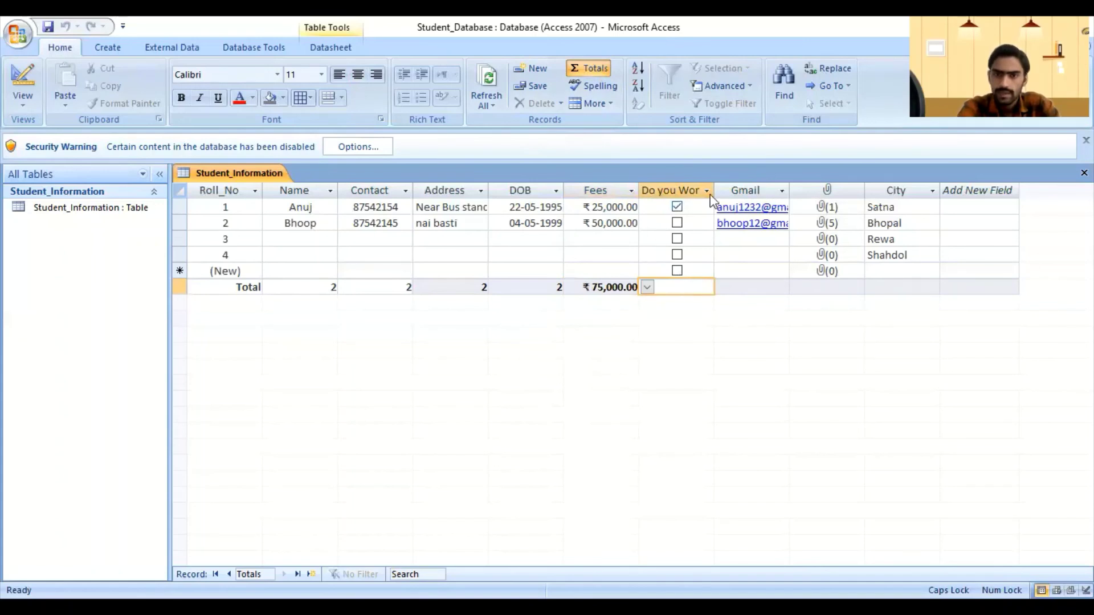
click(647, 287)
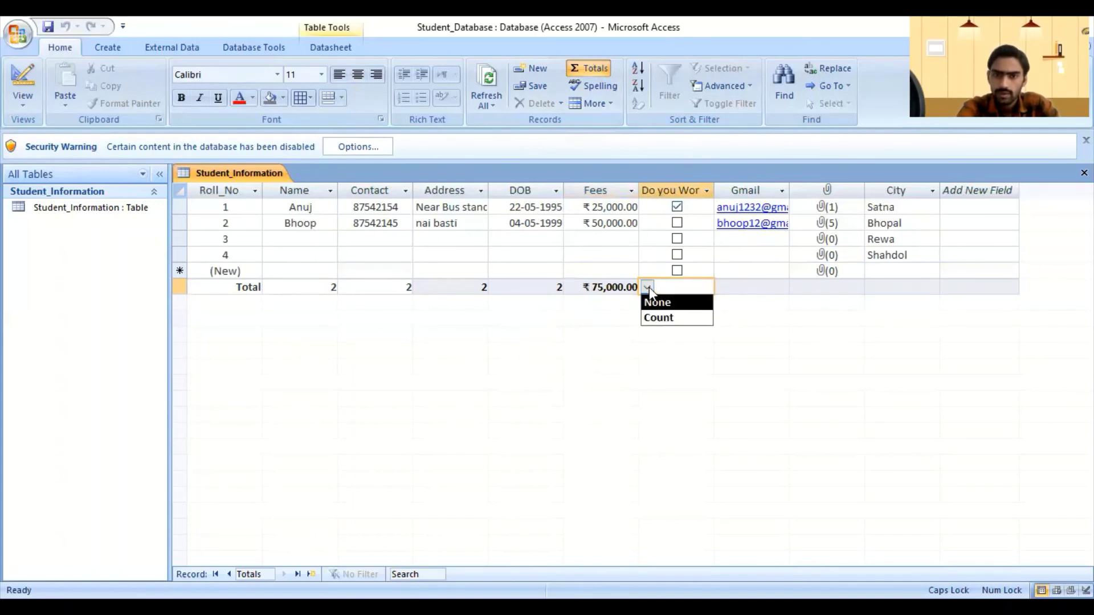
click(666, 317)
click(752, 287)
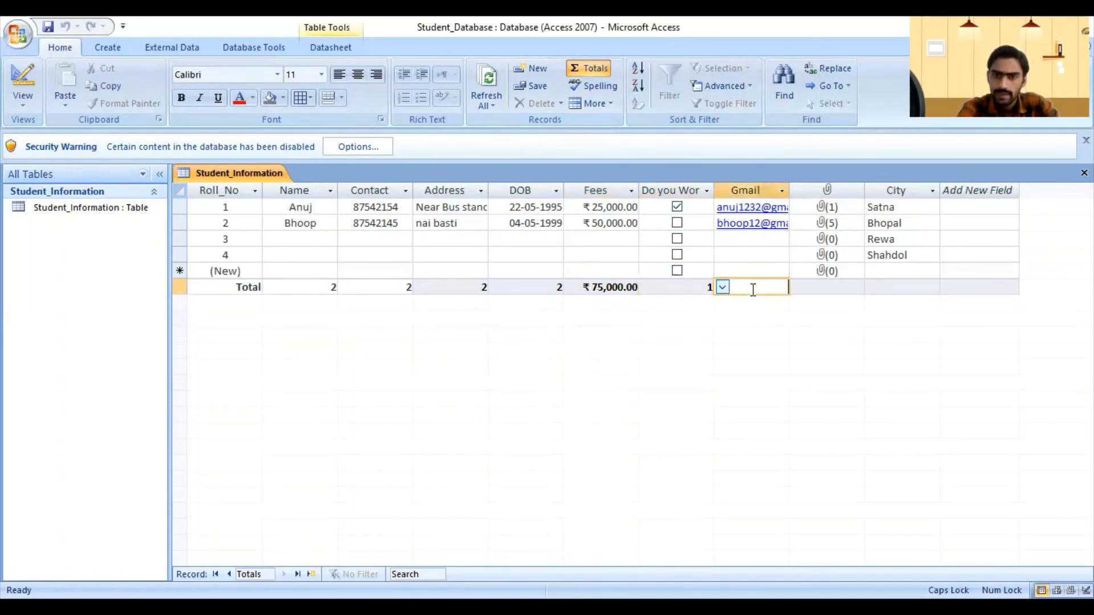
click(721, 287)
click(735, 317)
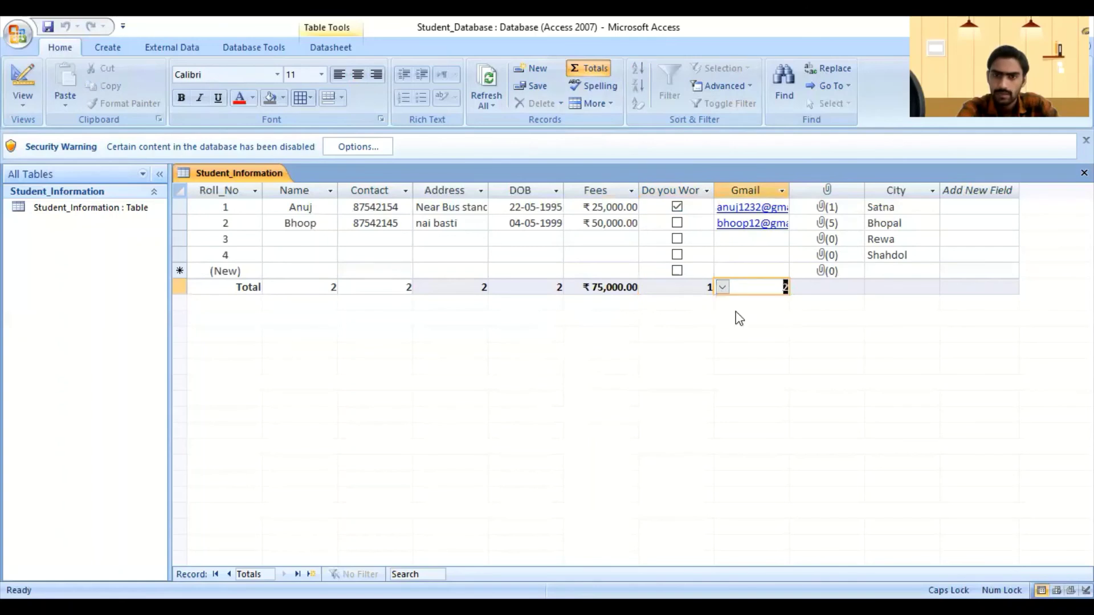
Step: Set the attachment and City column totals to Count, showing 6 and 4
click(805, 289)
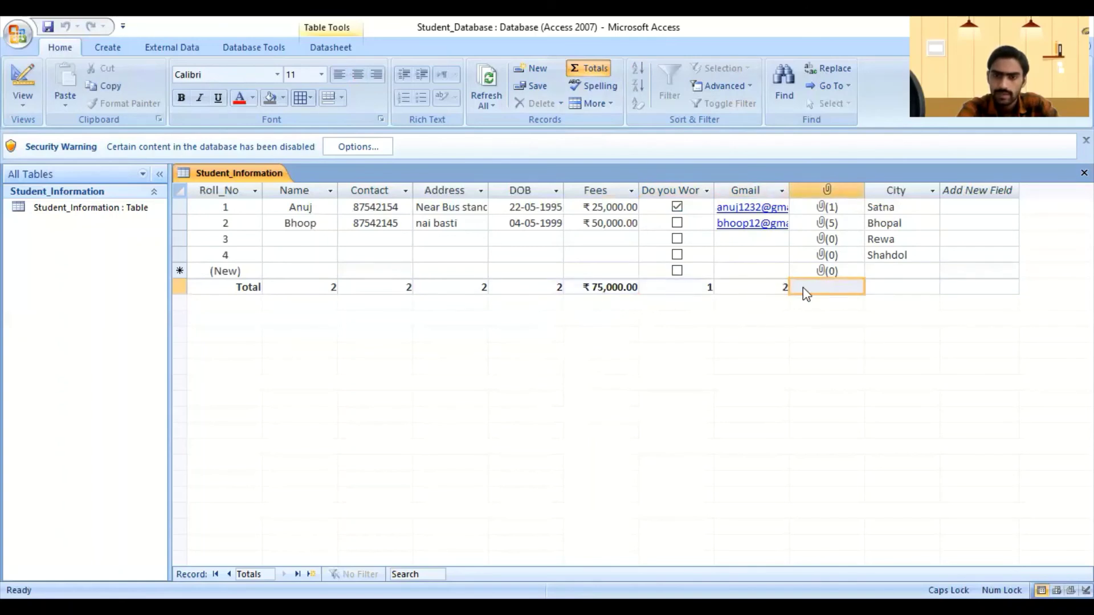
click(802, 287)
click(809, 315)
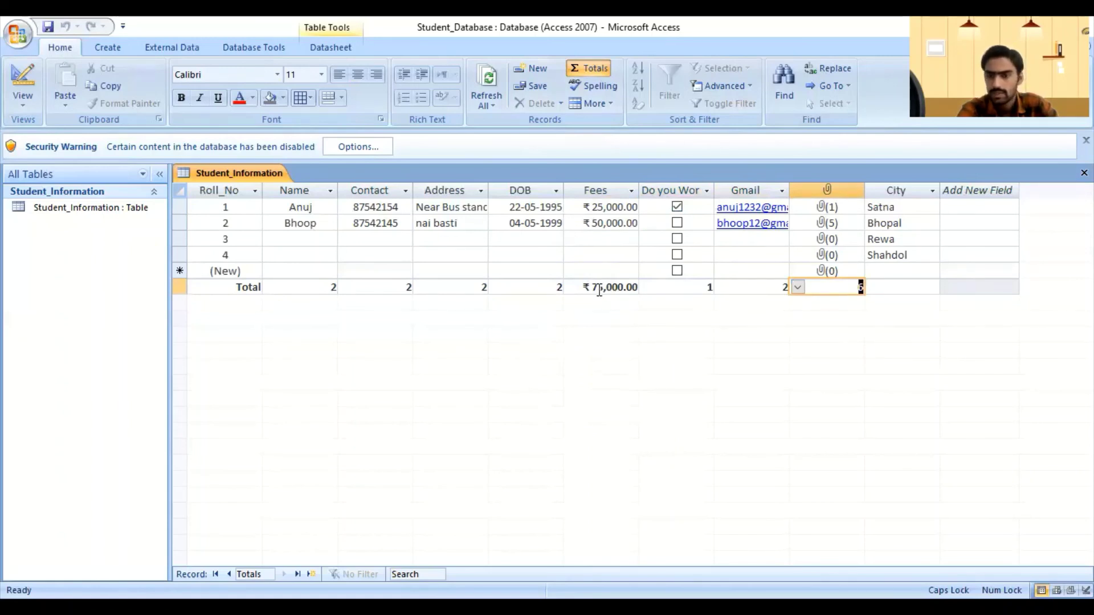
click(919, 291)
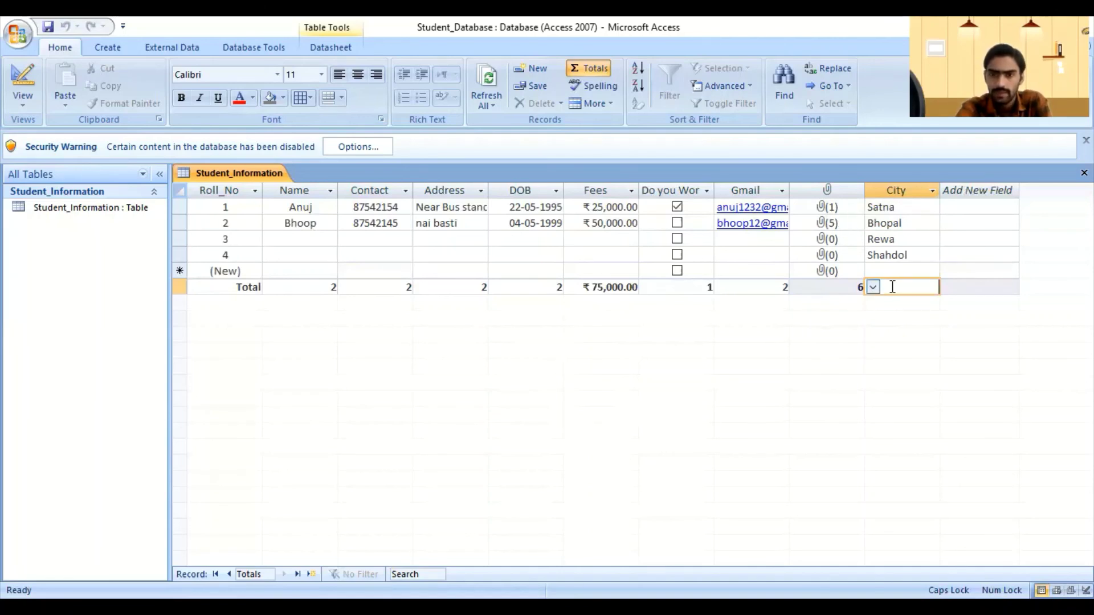
click(874, 287)
click(879, 317)
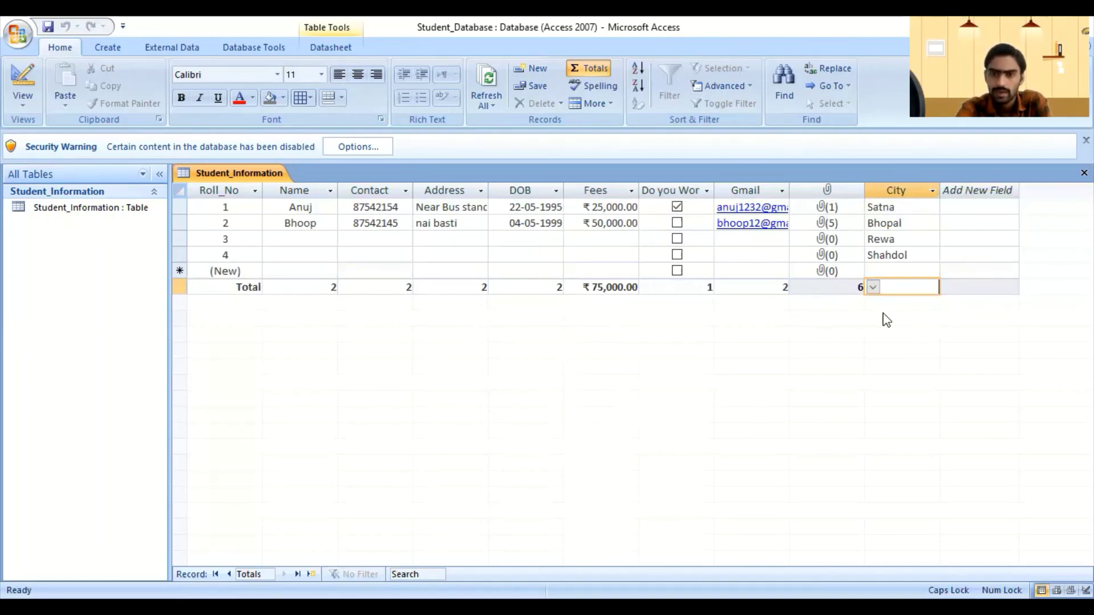
click(968, 287)
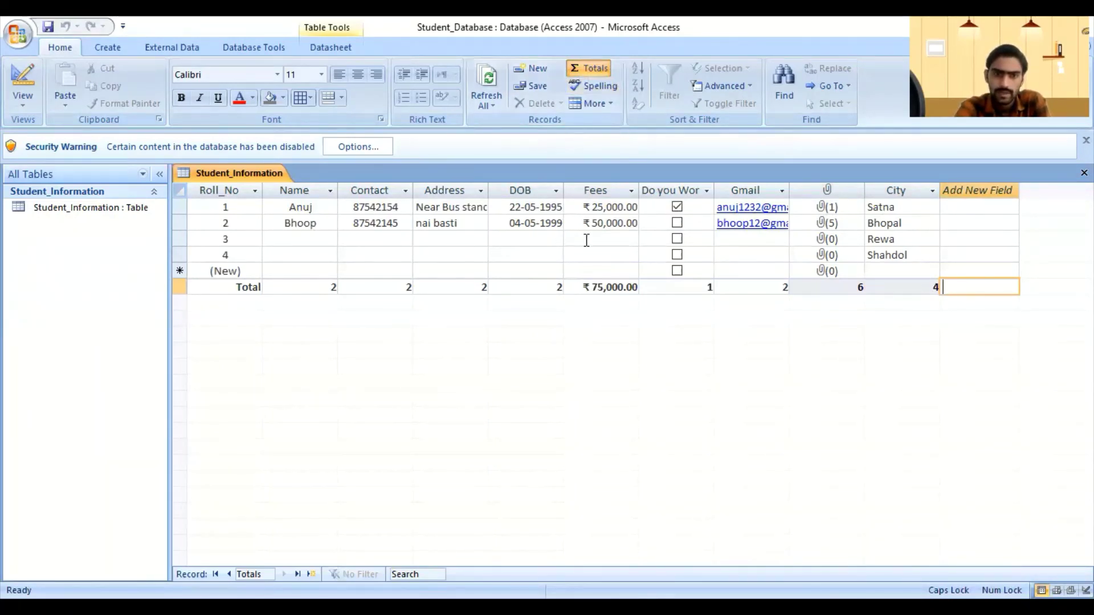
click(460, 207)
click(593, 85)
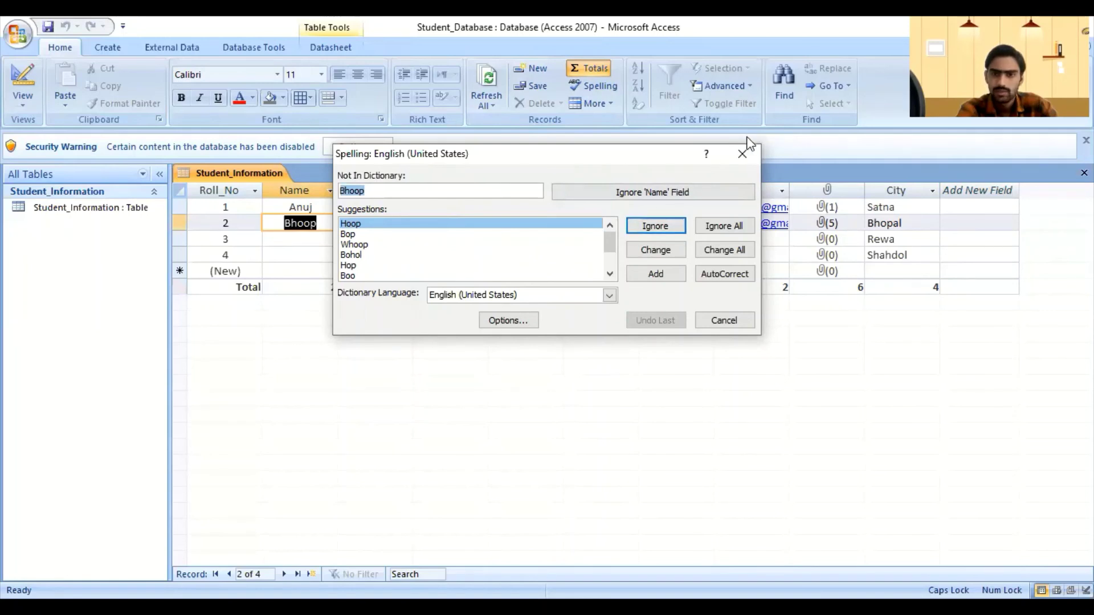
click(744, 154)
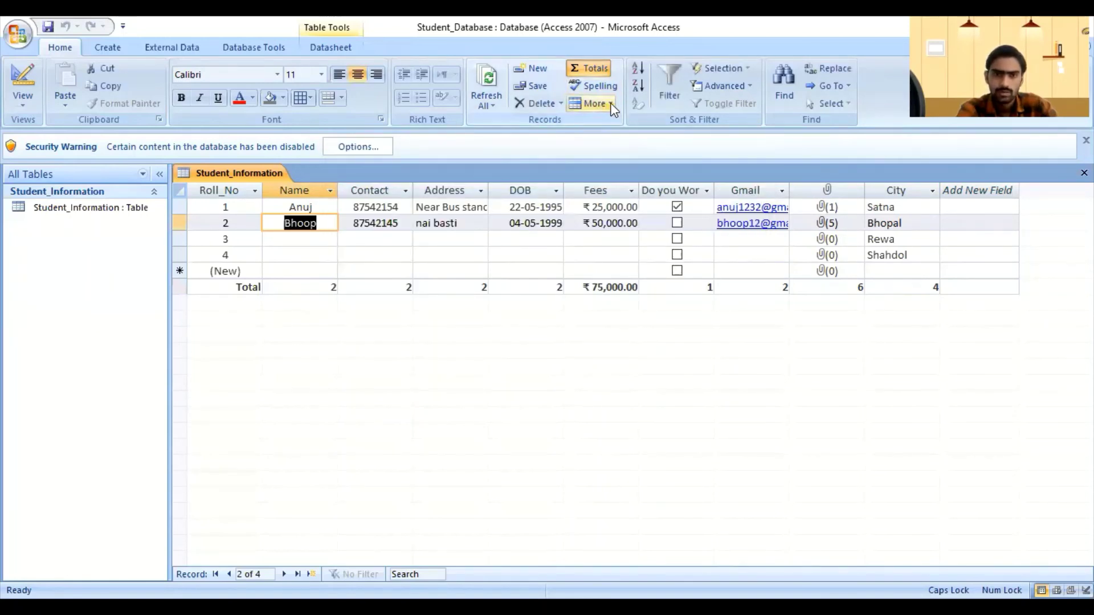
click(610, 105)
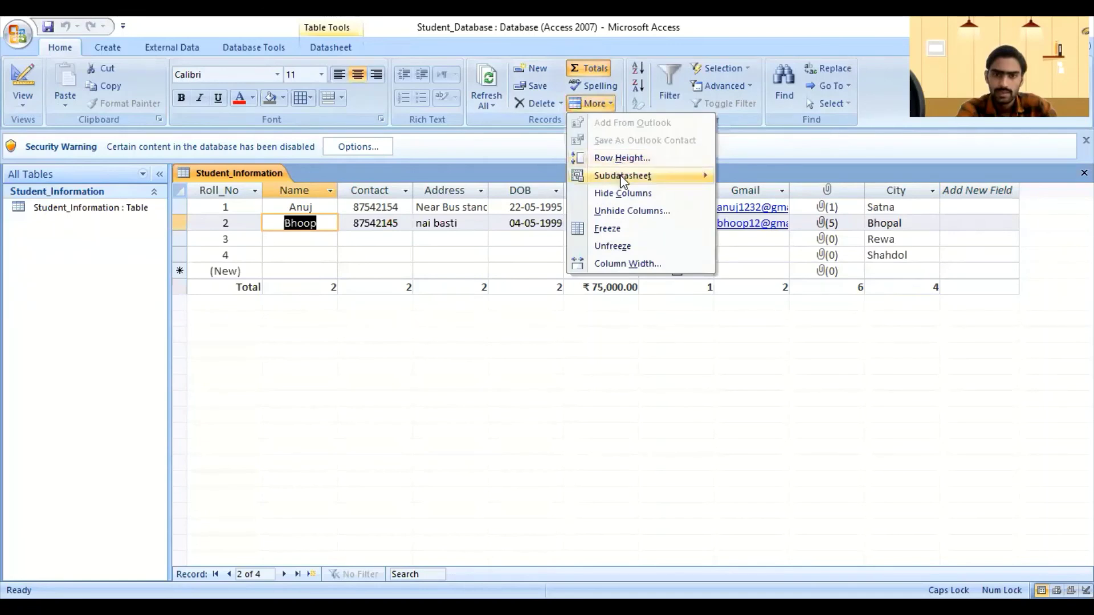
mouse_move(624, 182)
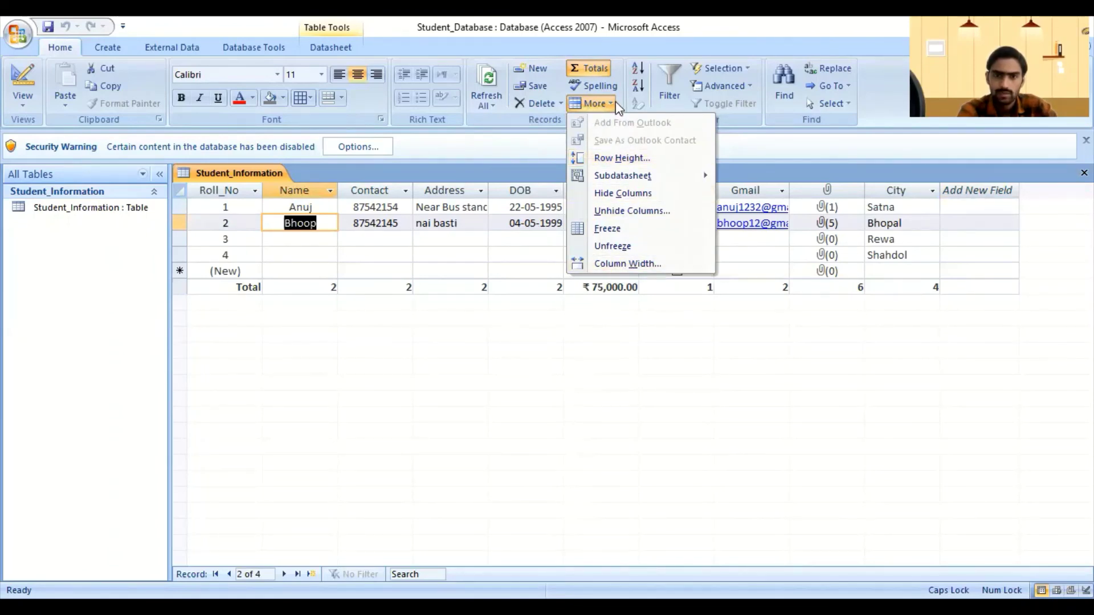
click(489, 45)
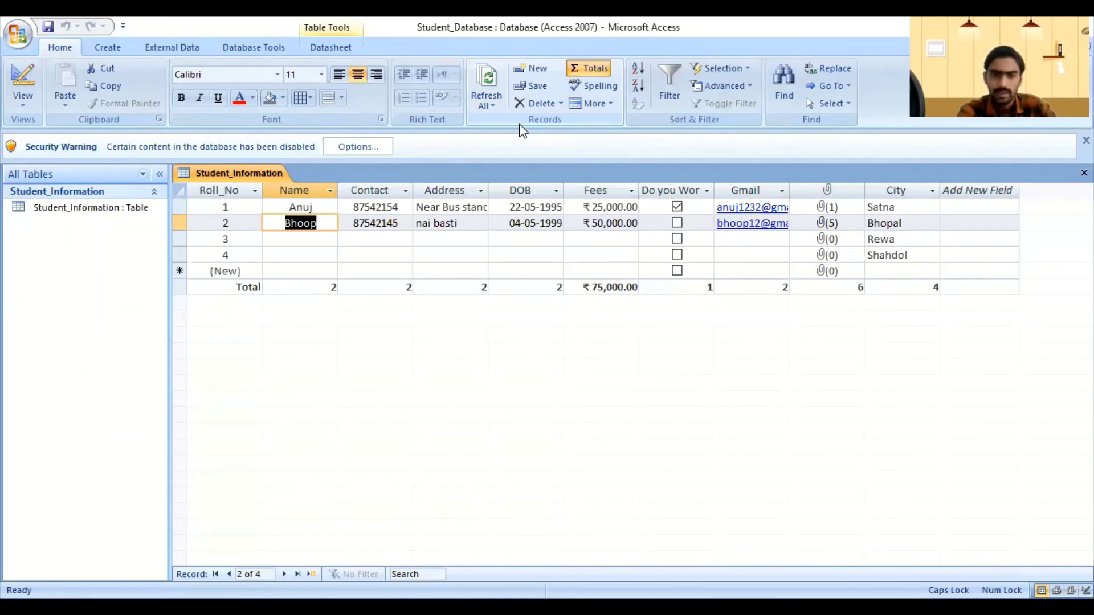
click(493, 108)
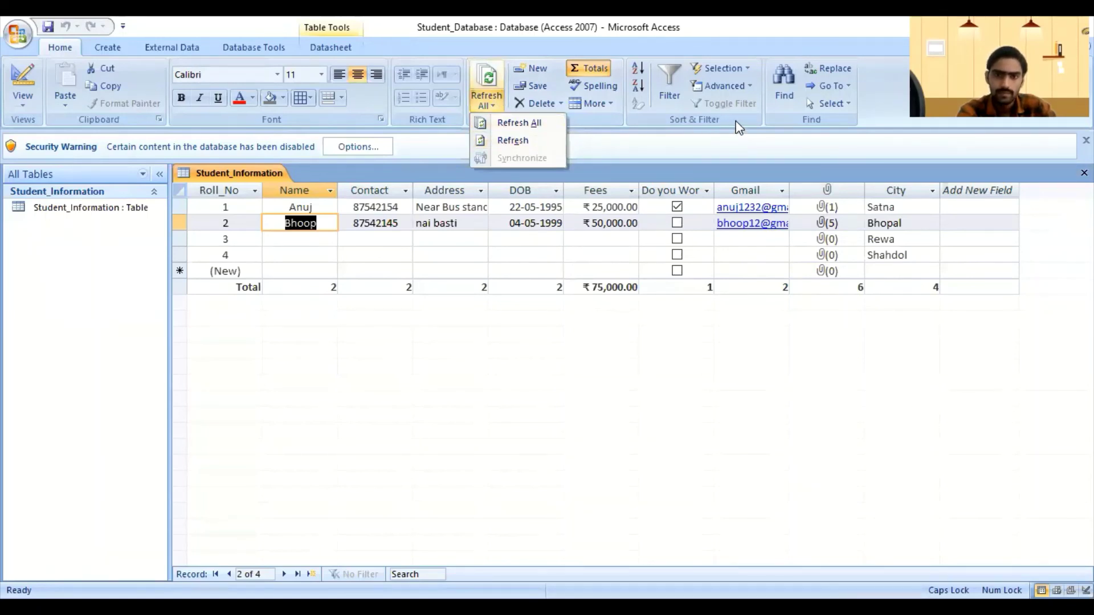
click(305, 350)
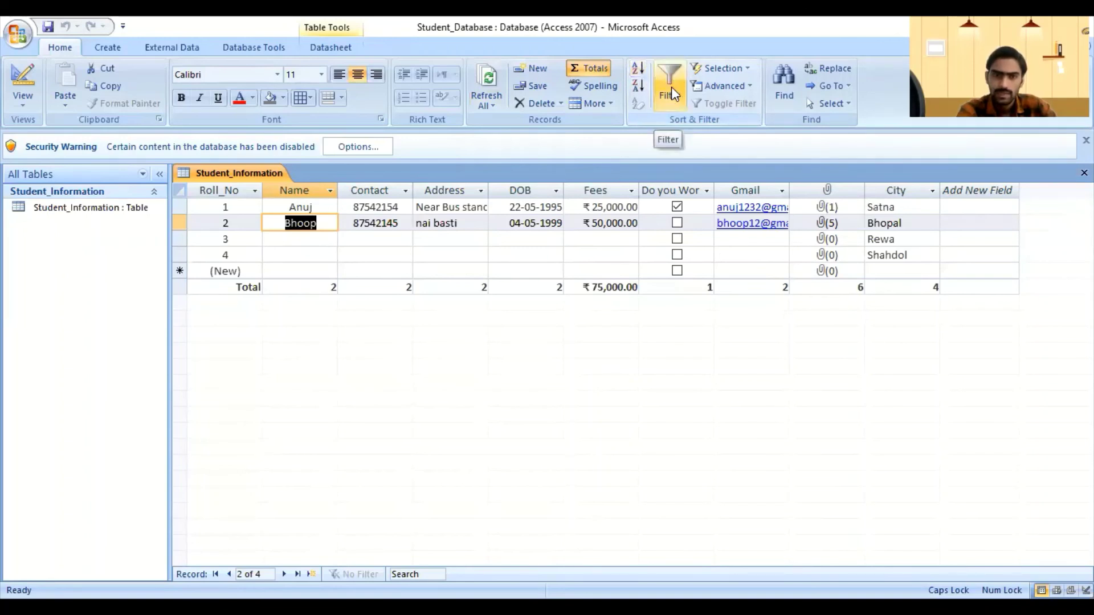
click(673, 94)
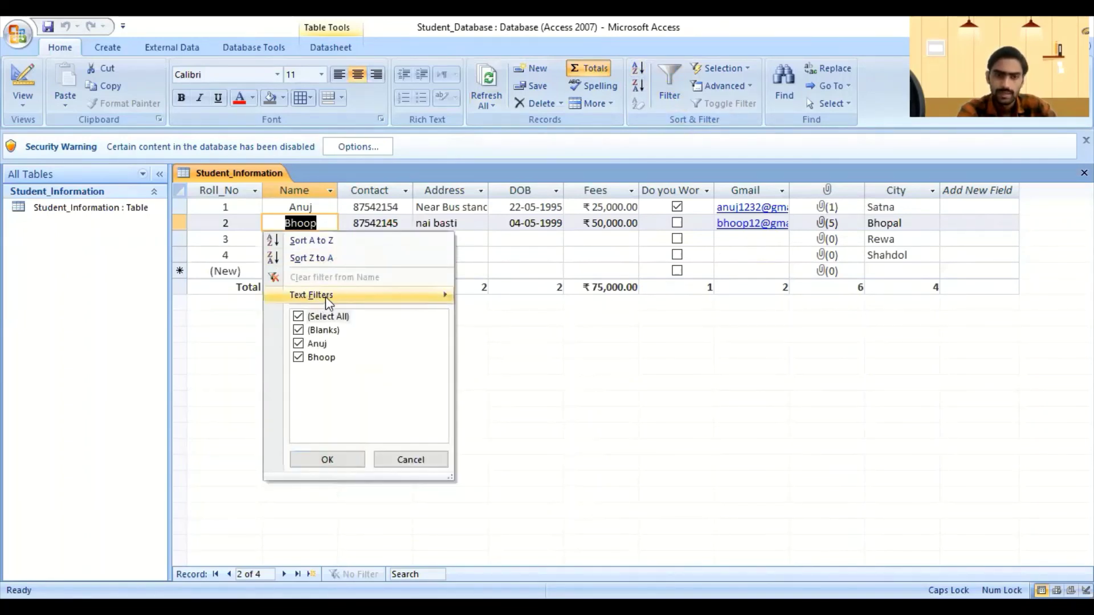
mouse_move(420, 302)
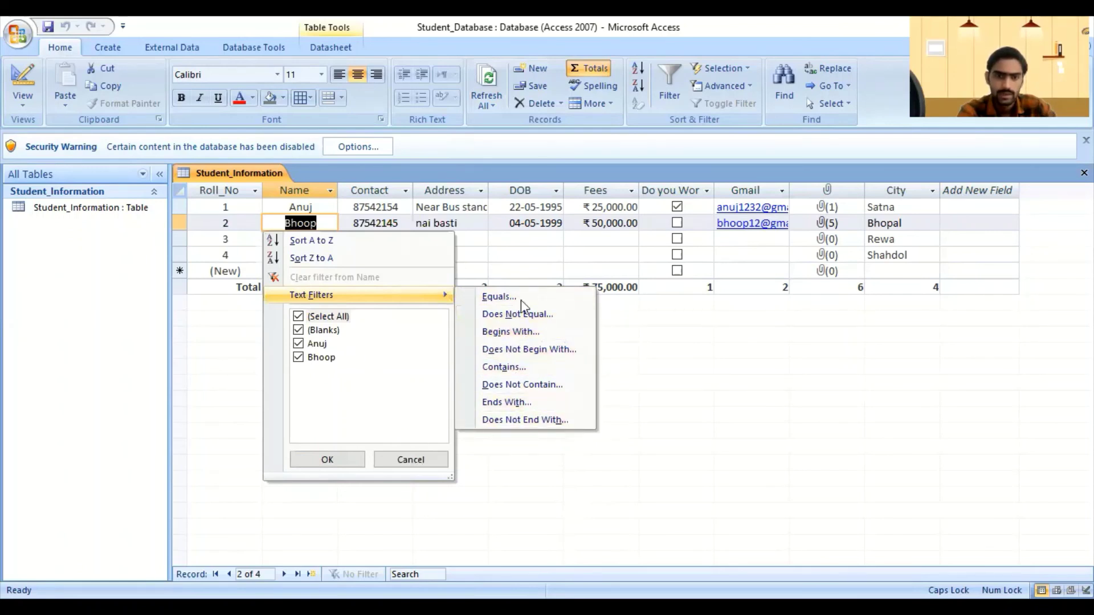
key(Escape)
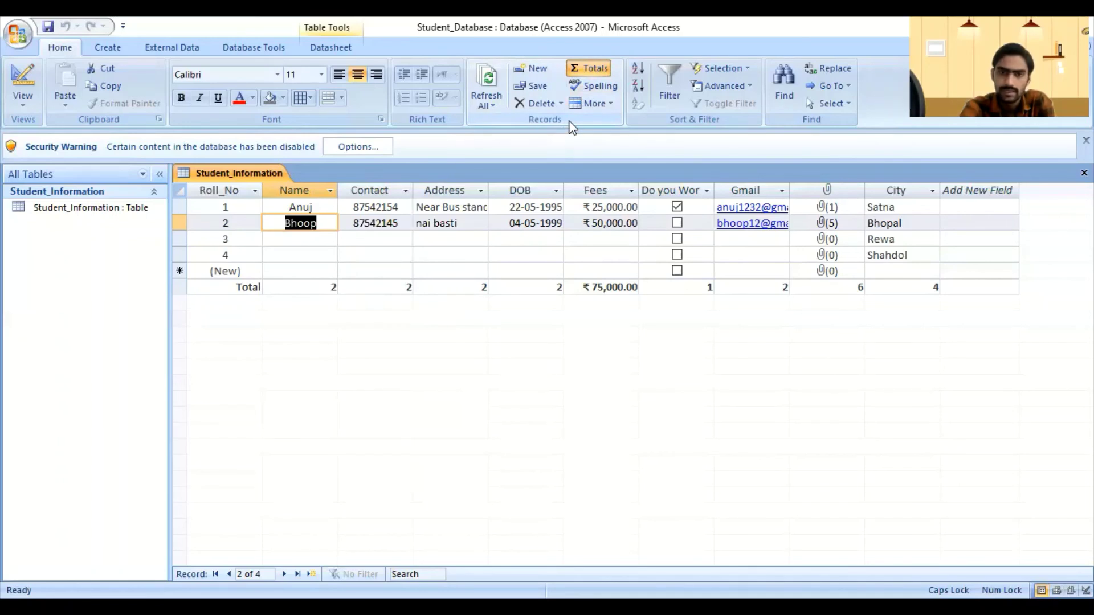
click(319, 48)
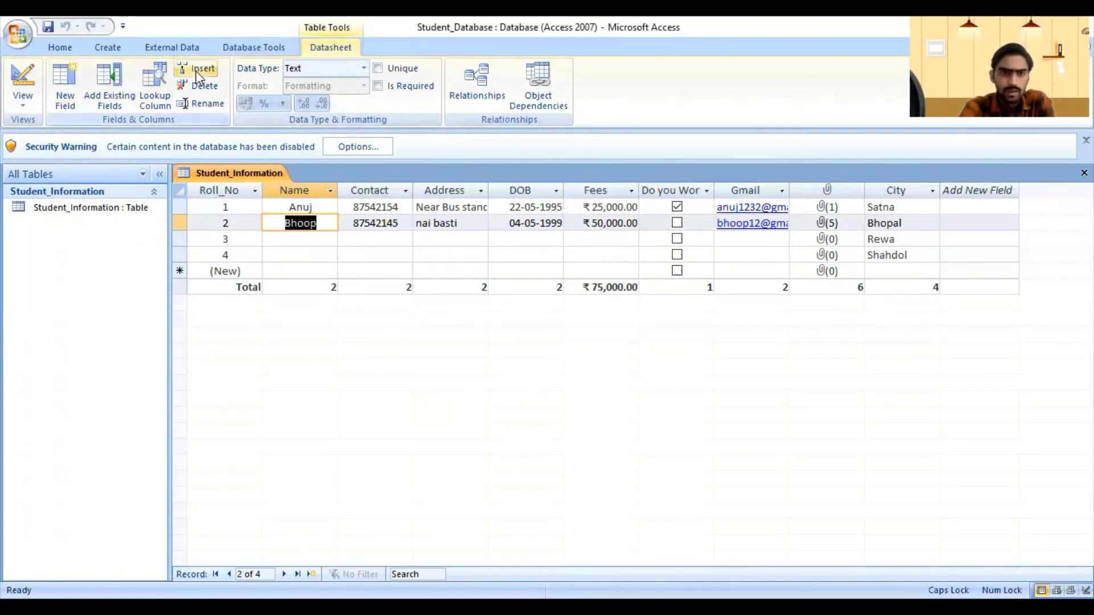
click(23, 105)
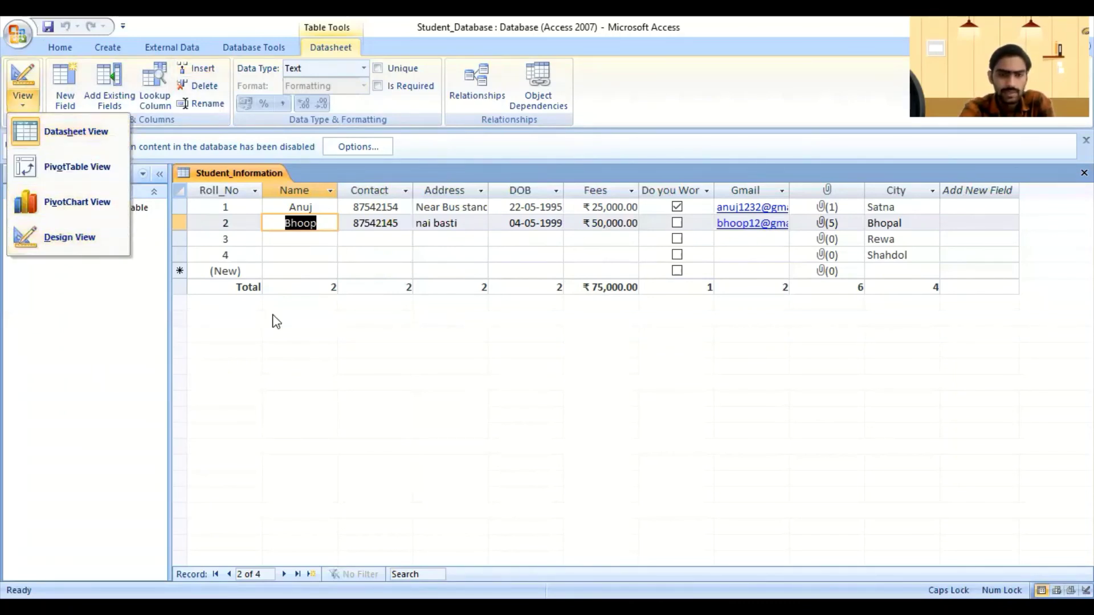
click(292, 342)
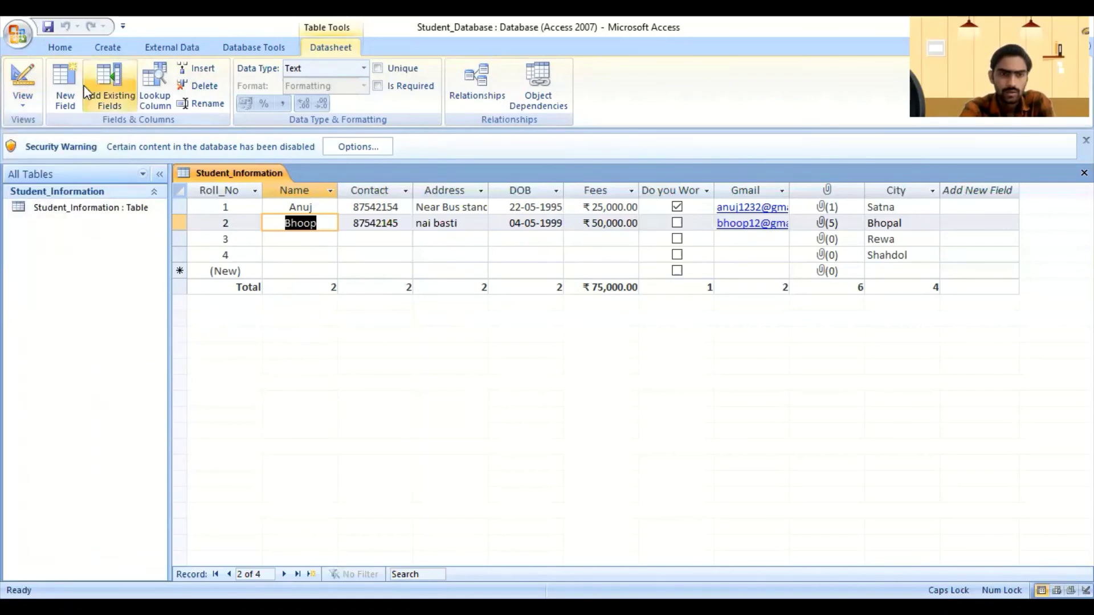
click(60, 47)
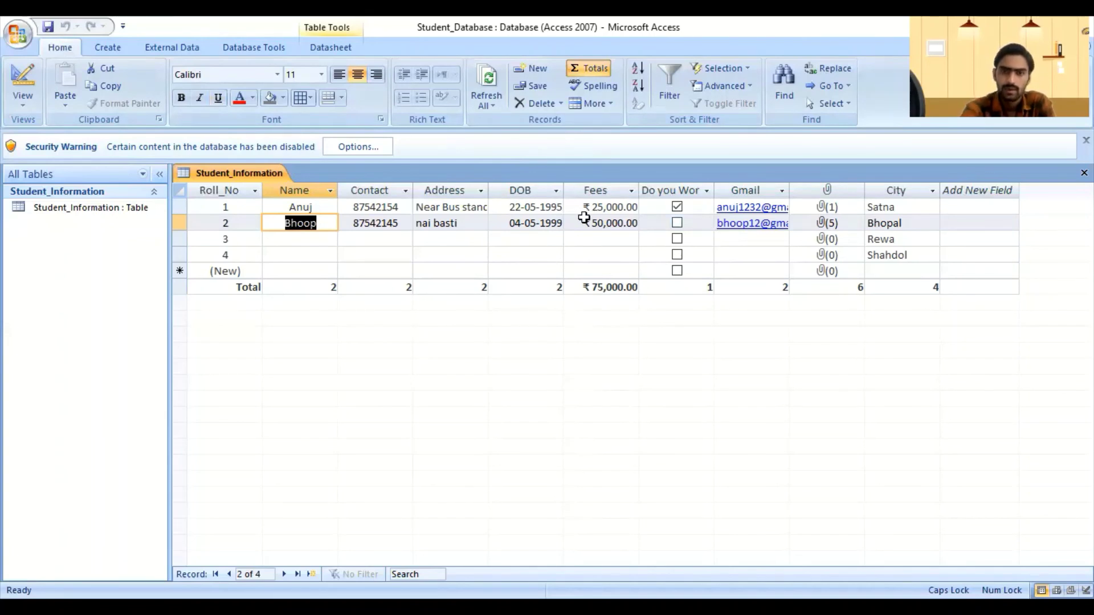
click(739, 227)
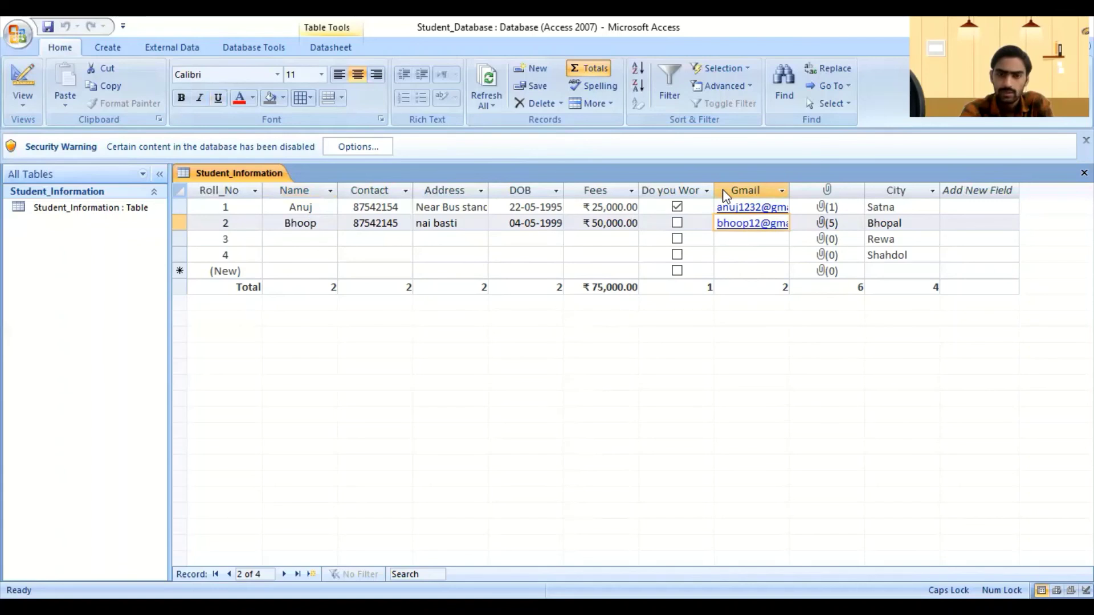
key(F2)
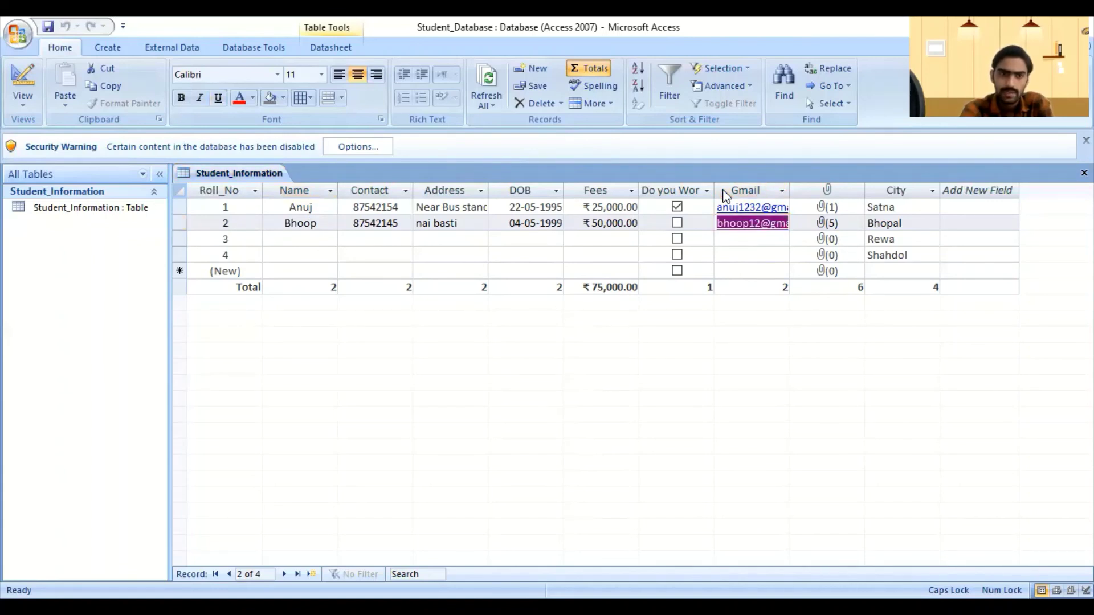